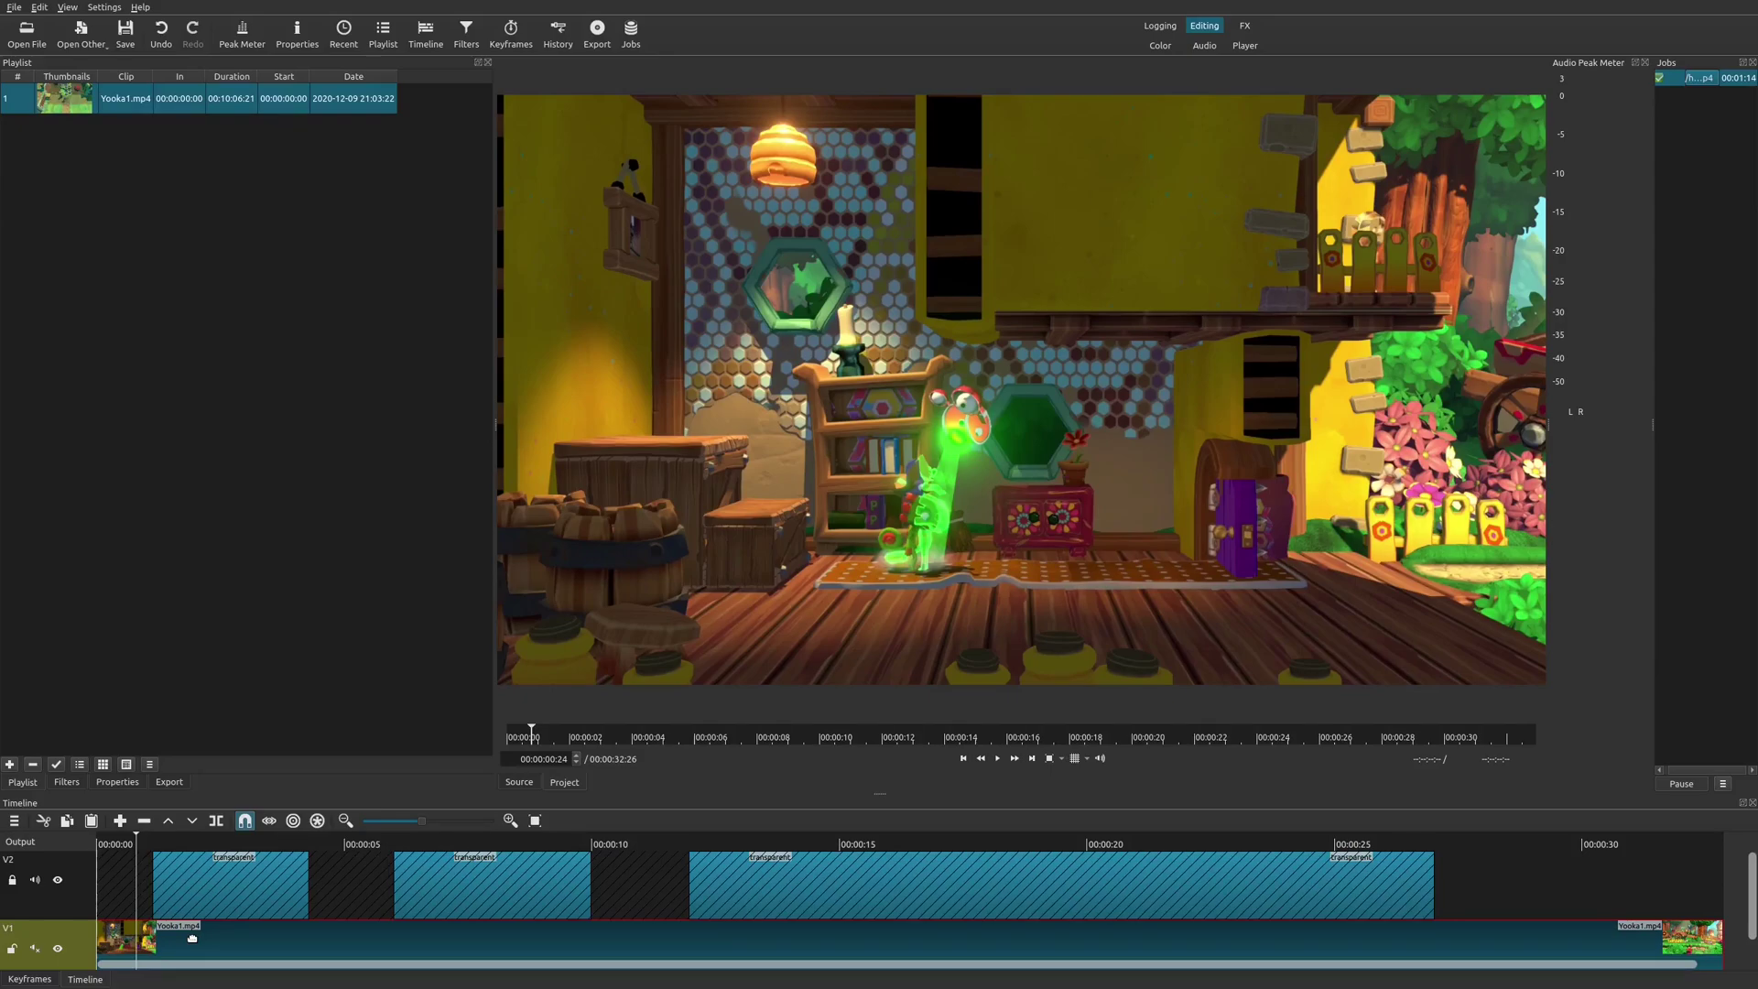
Start playback of the Yooka1.mp4 gameplay clip in the preview.
key("space")
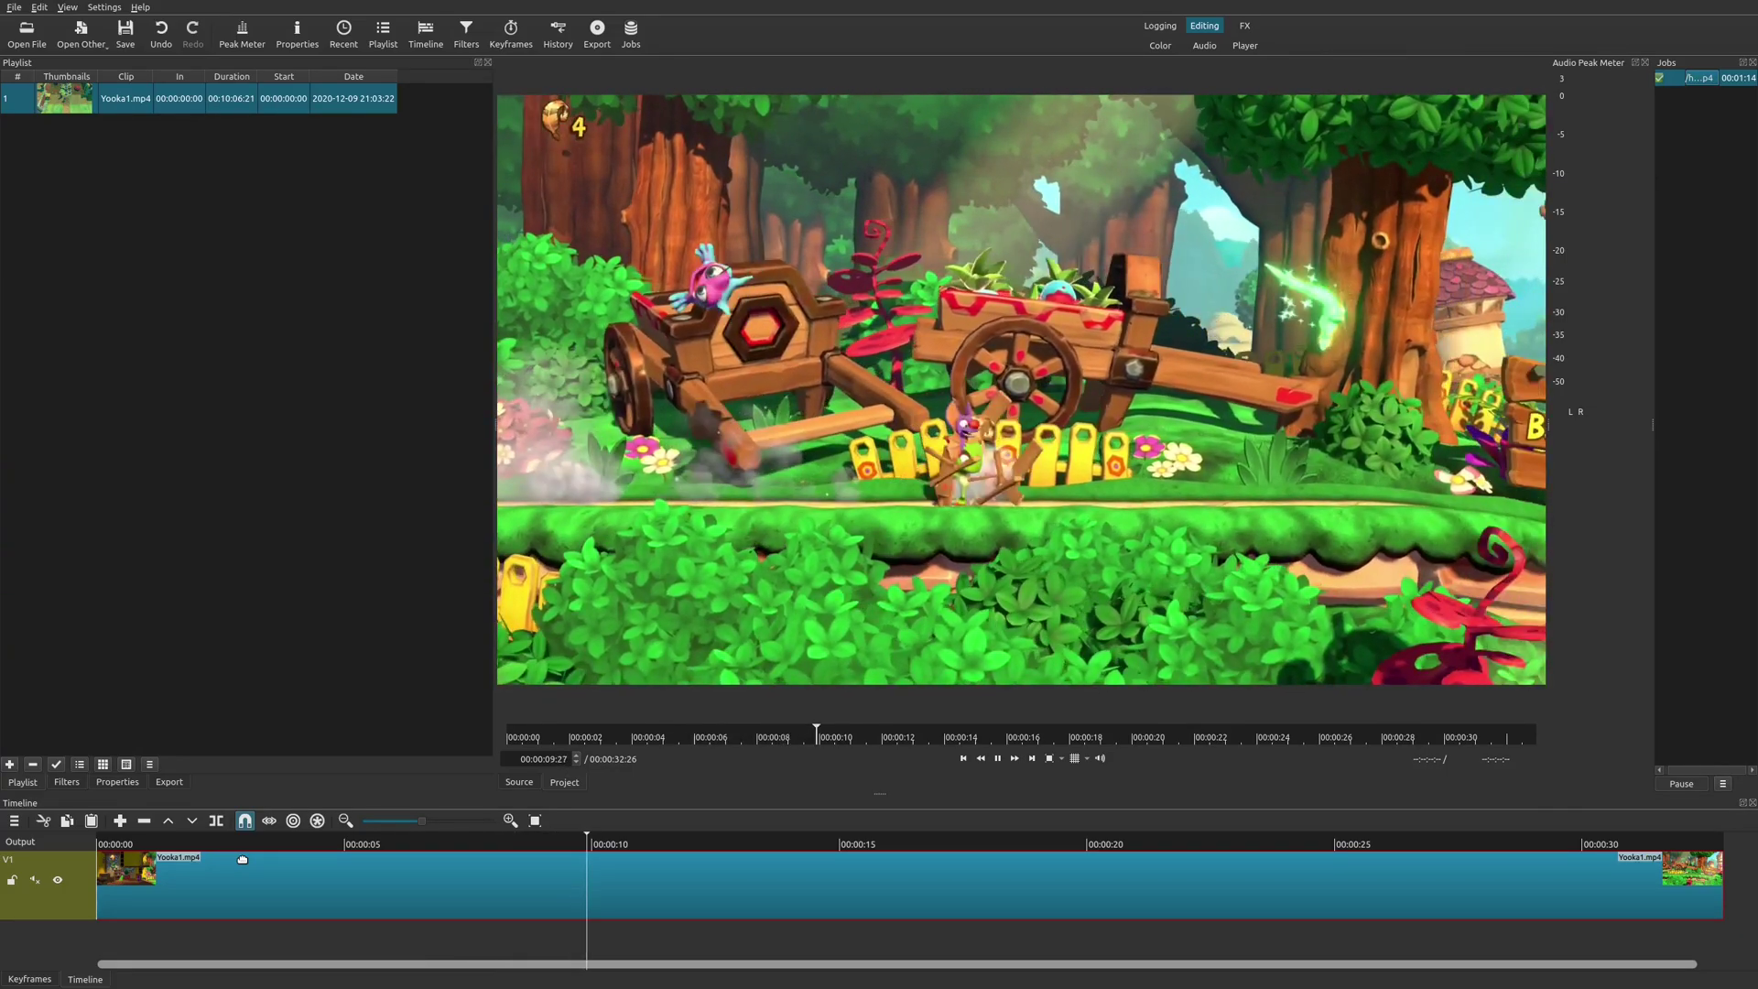
Stop playback and put the playhead back near the start, at 00:00:00:16.
key("space")
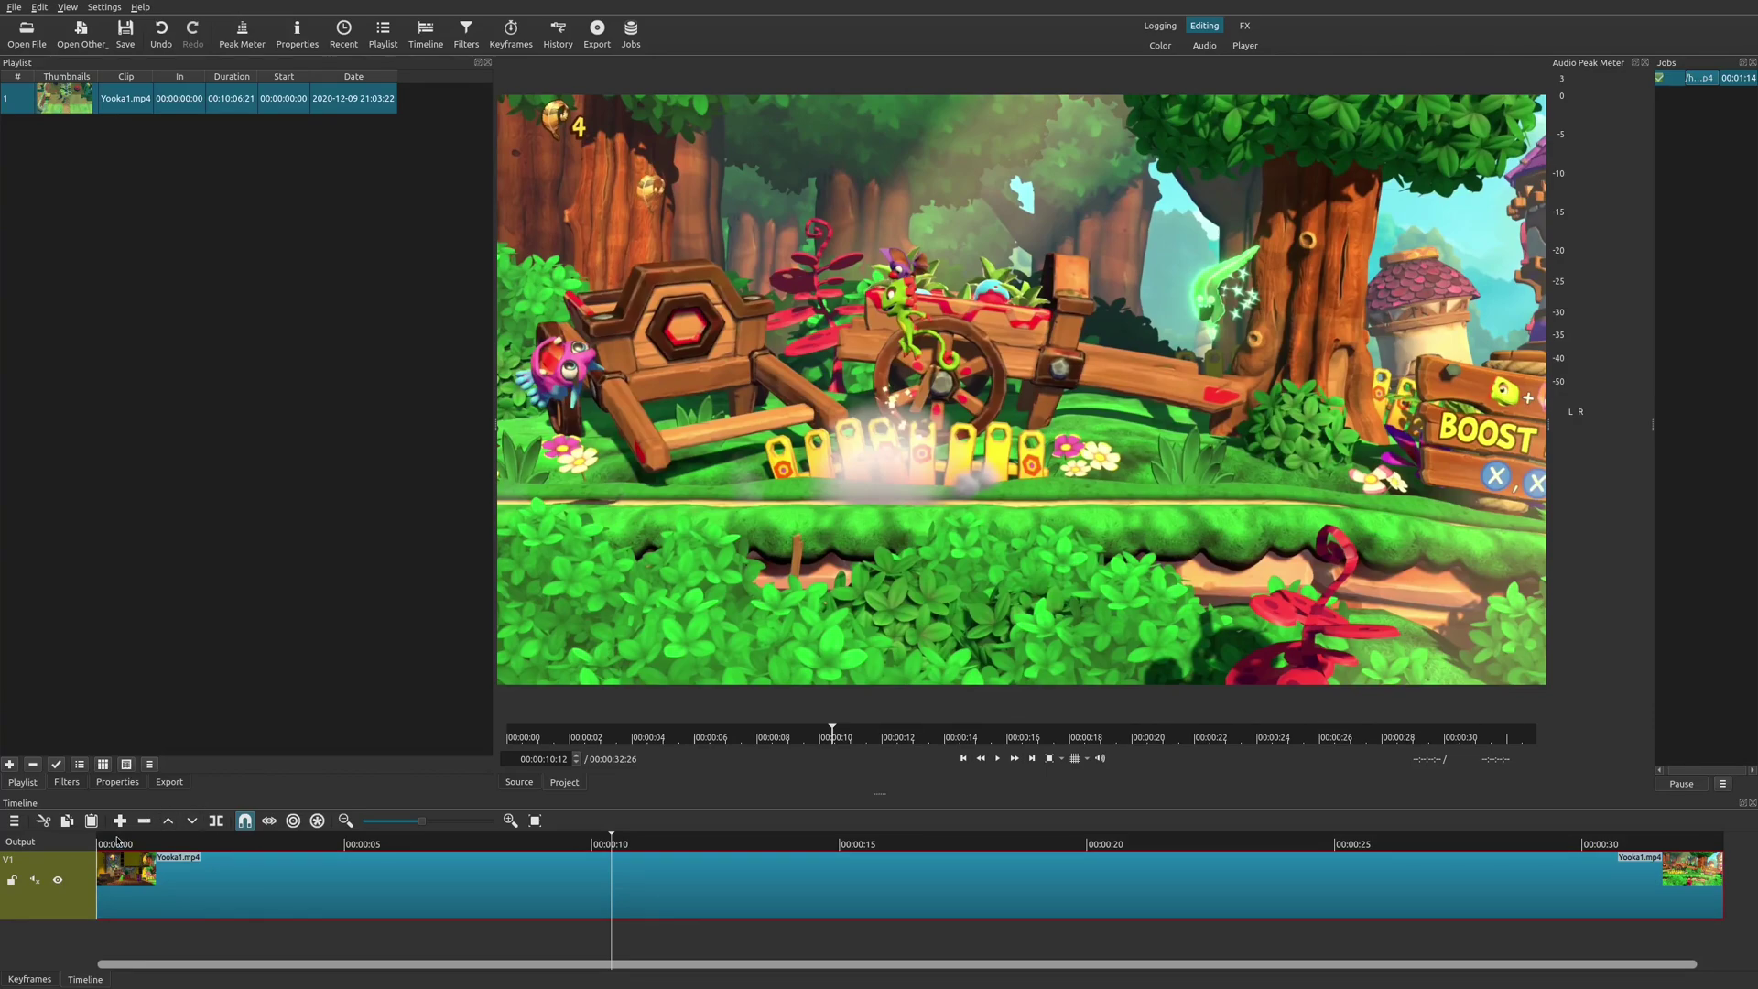
left_click(121, 838)
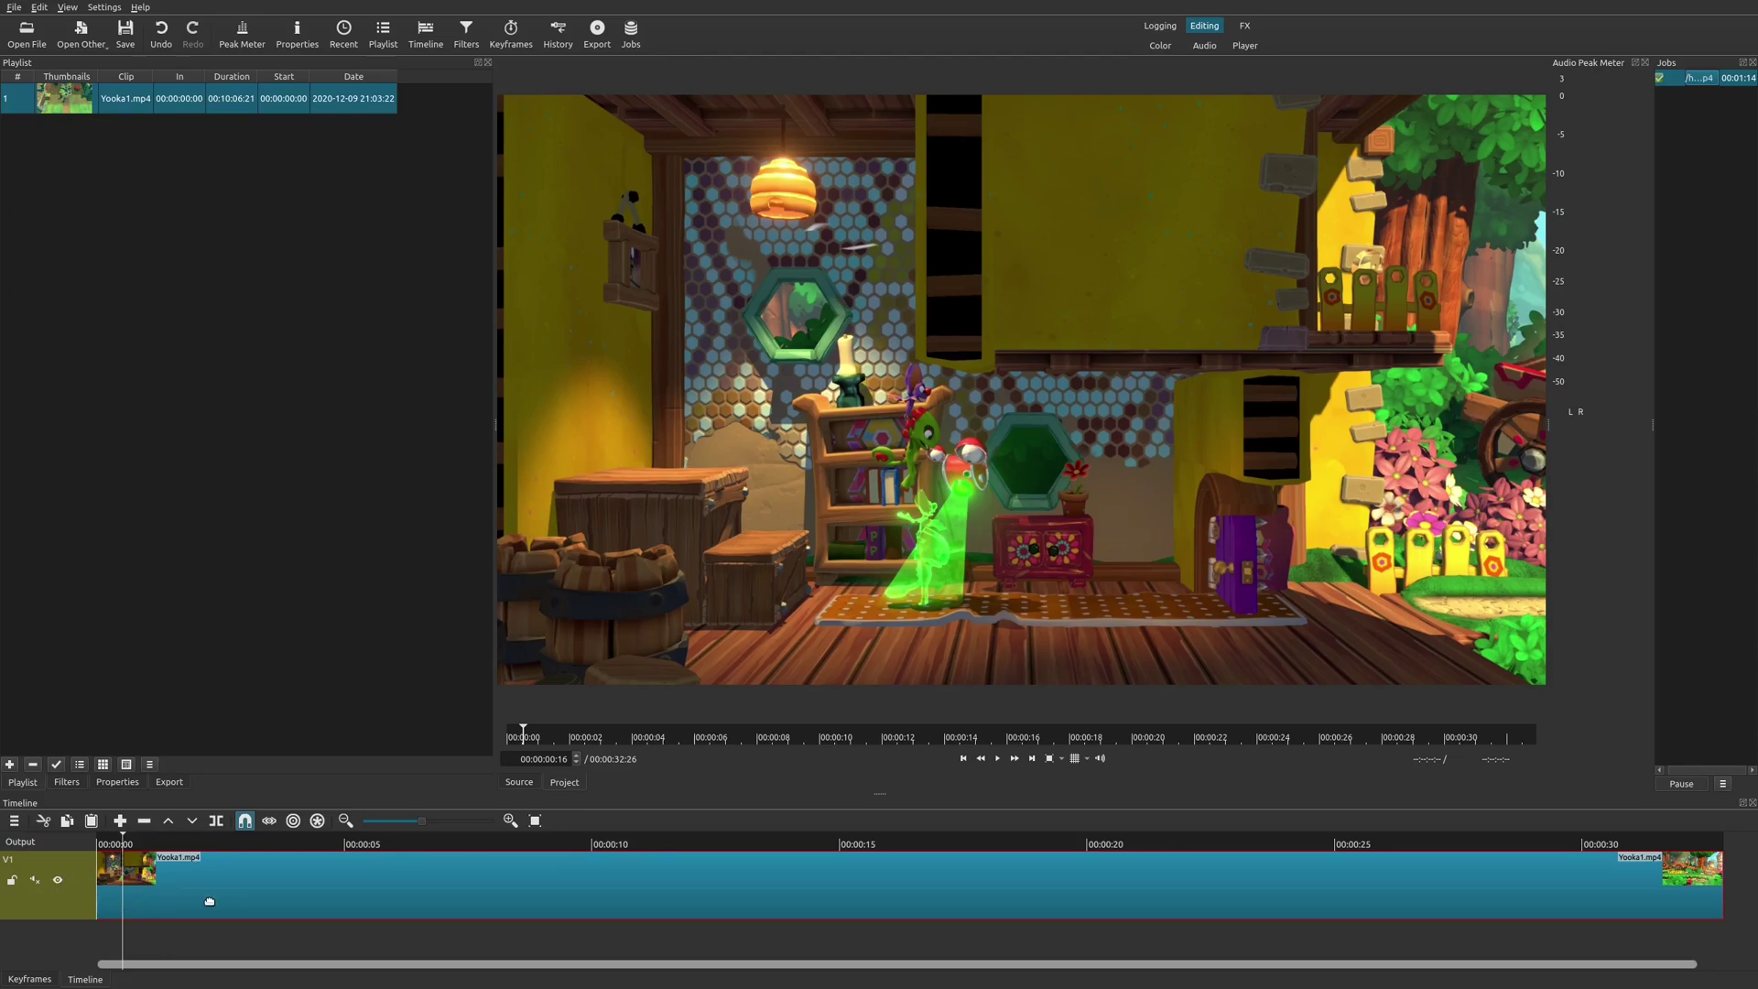
Add an empty V2 video track above V1 from the V1 track menu, playhead back near start.
left_click(88, 907)
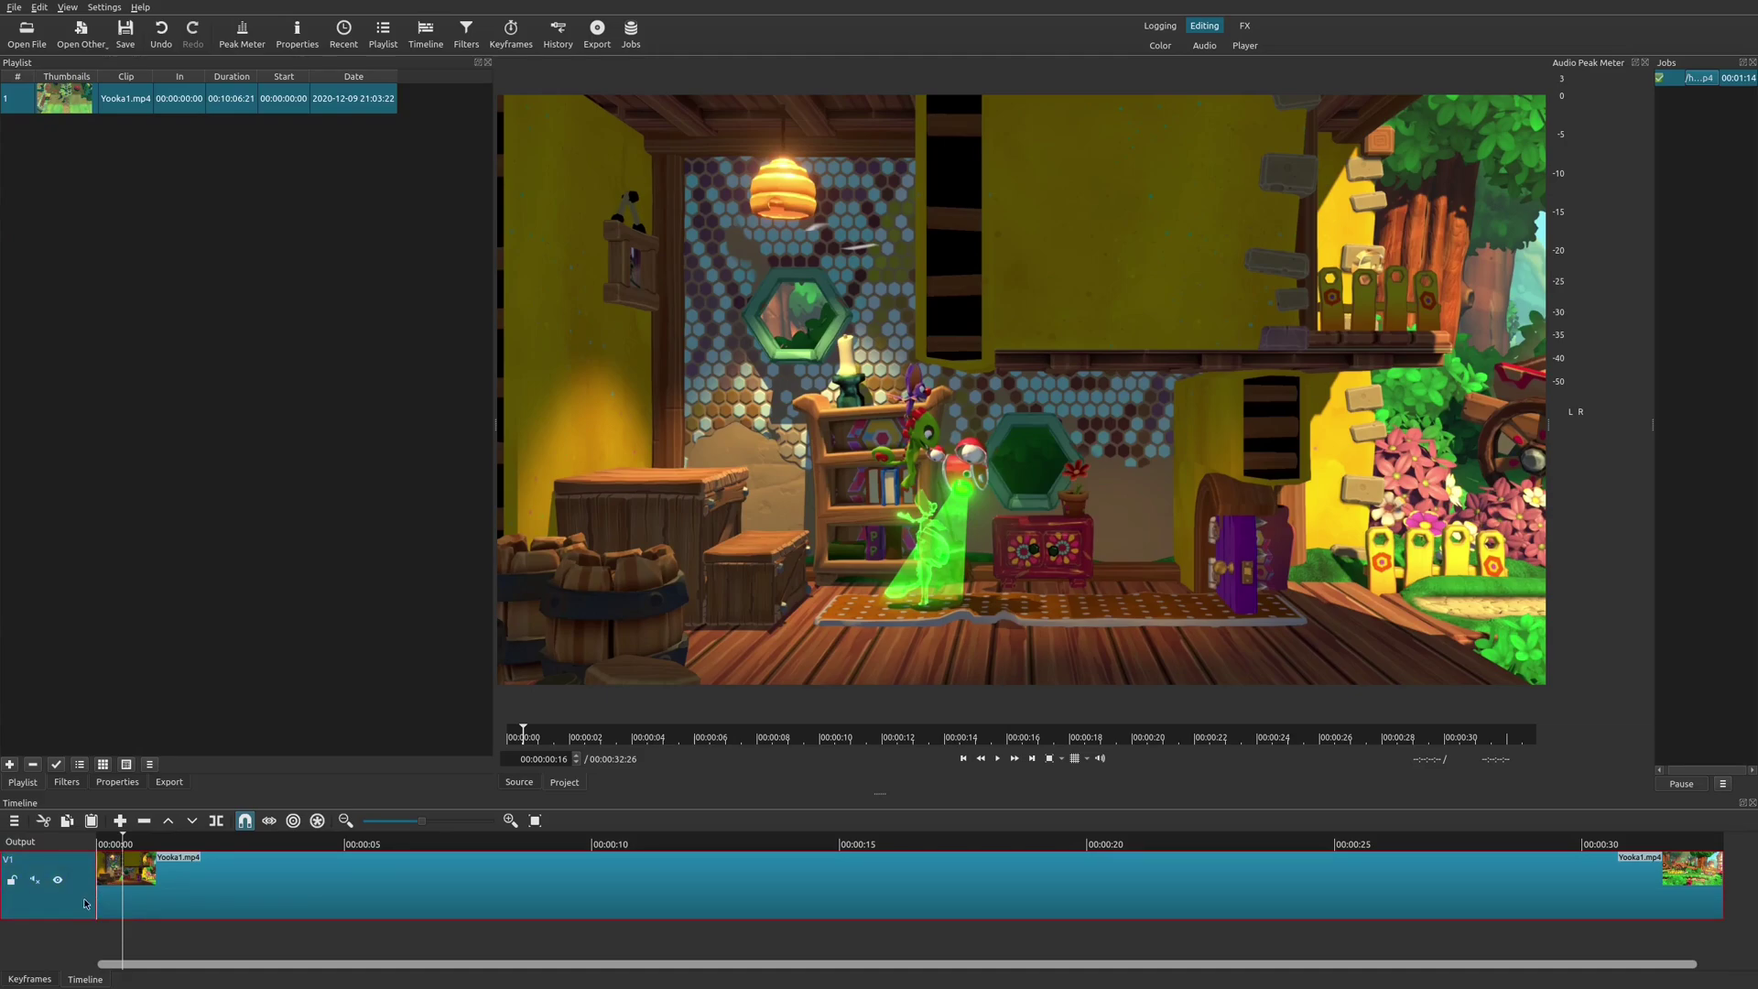
right_click(84, 904)
mouse_move(151, 866)
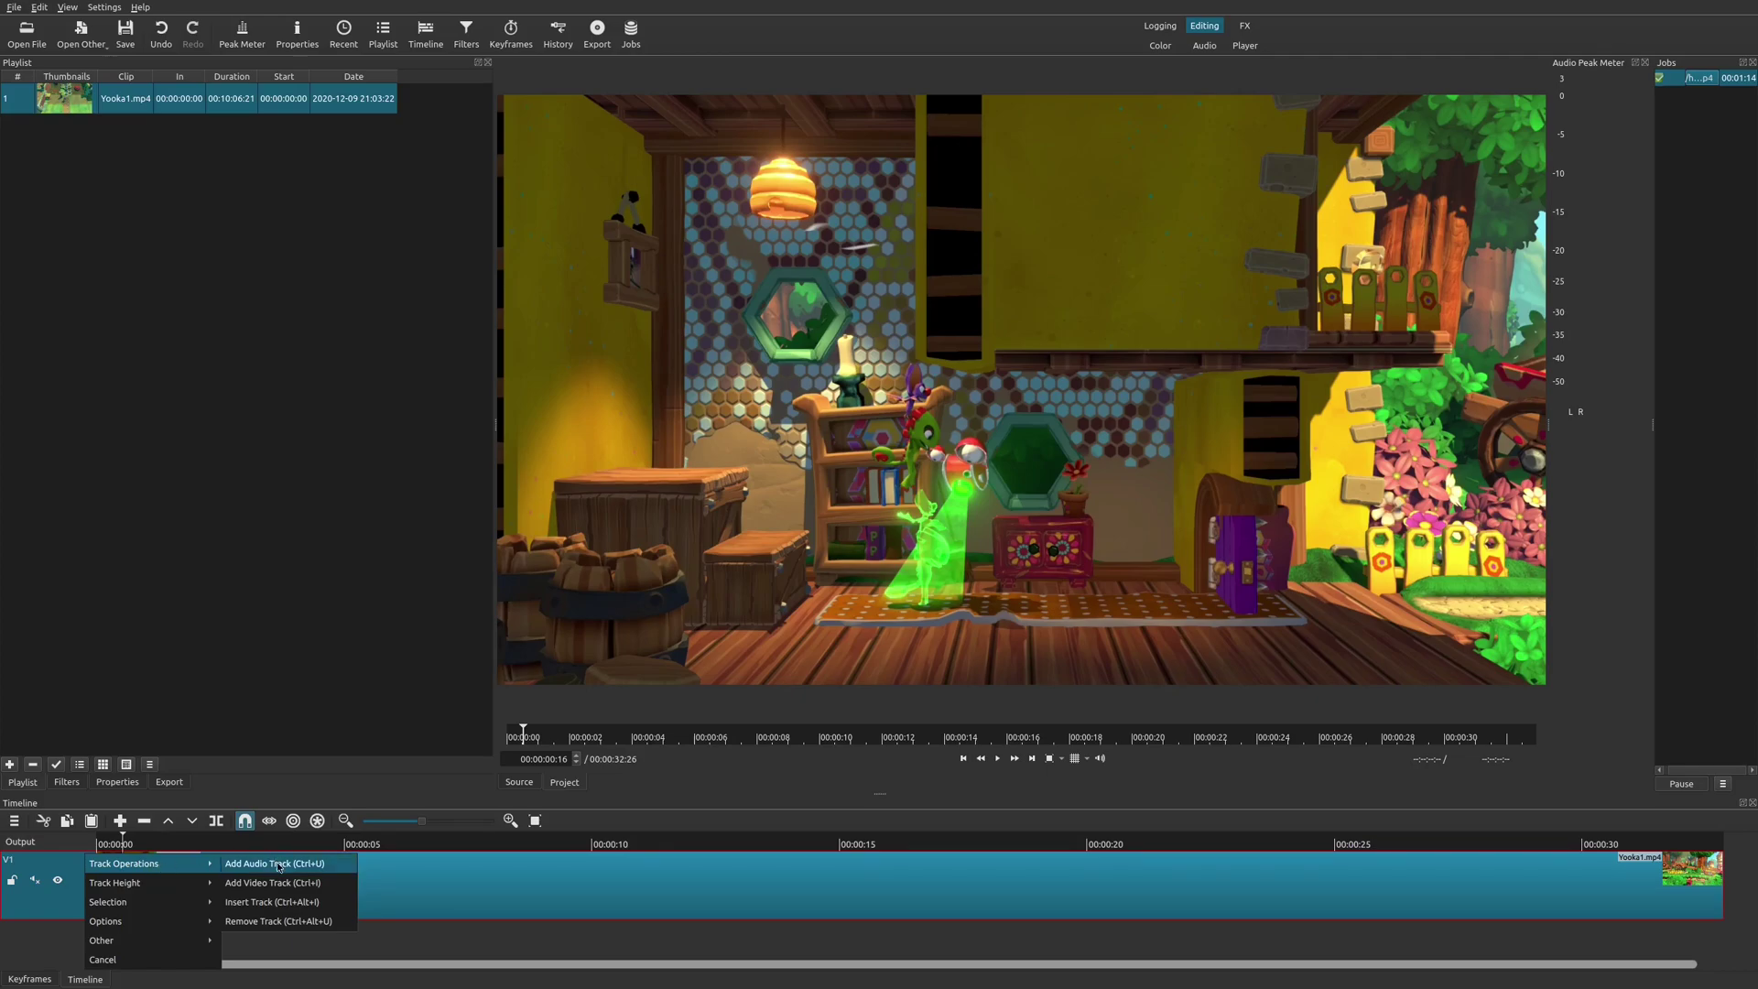
left_click(267, 901)
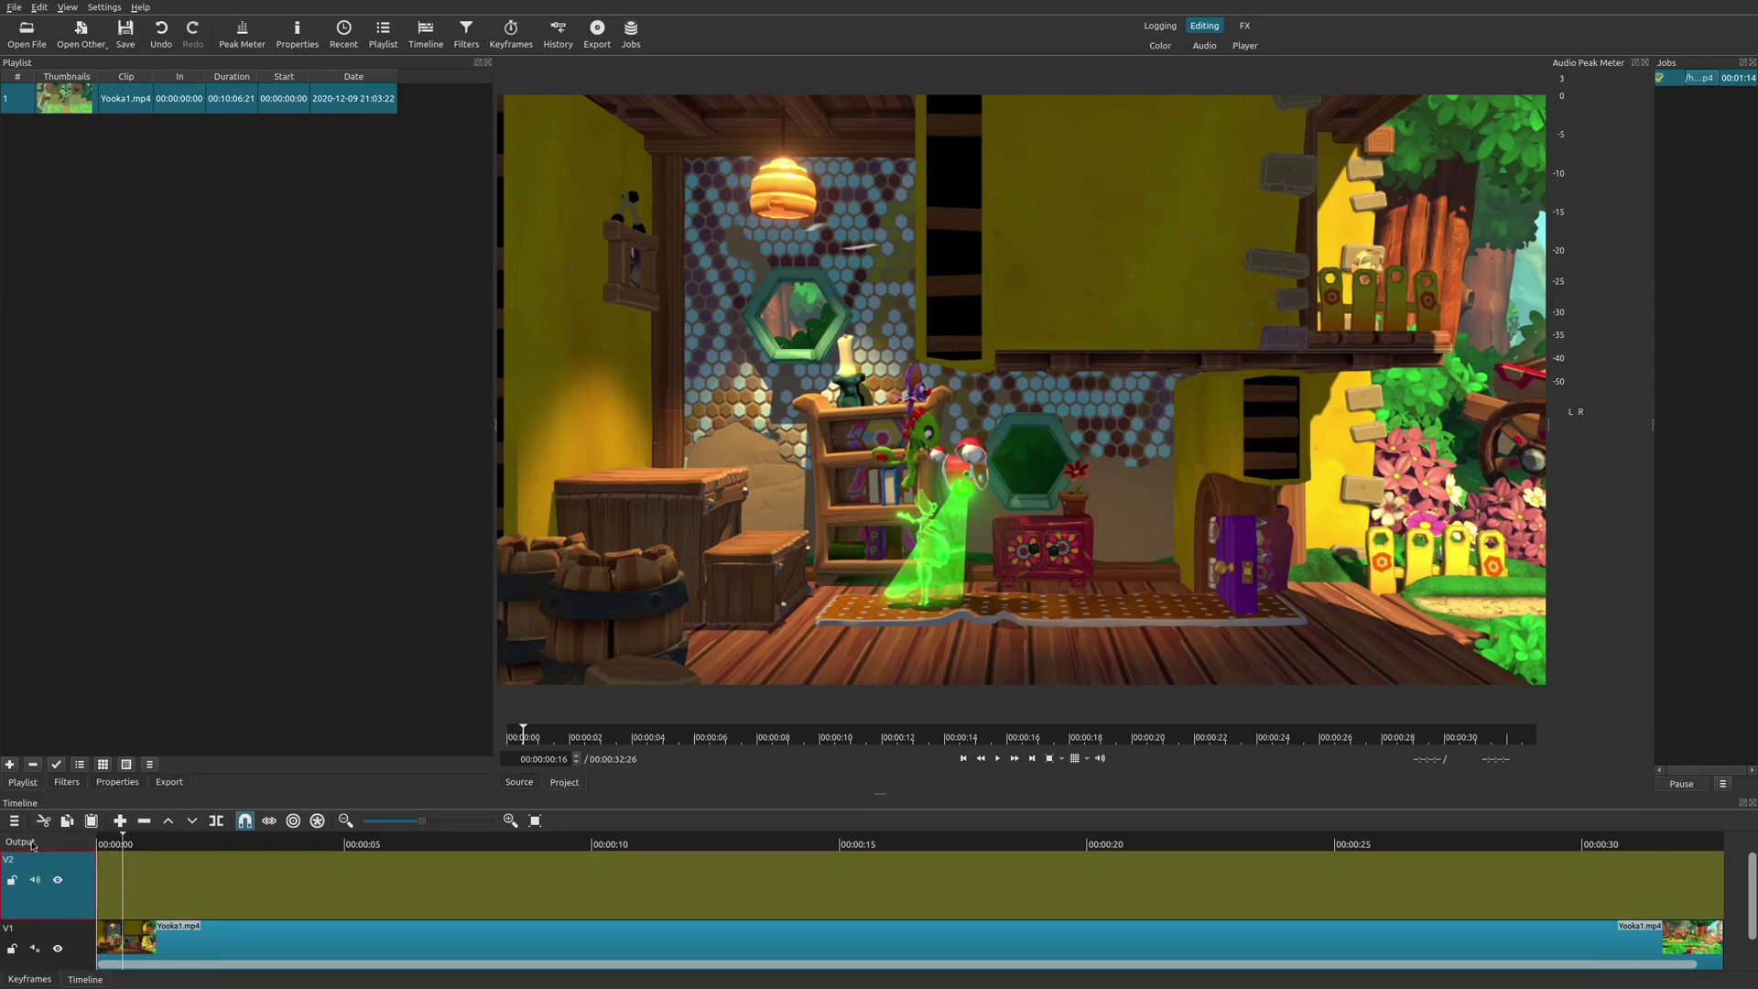
left_click(12, 820)
mouse_move(27, 837)
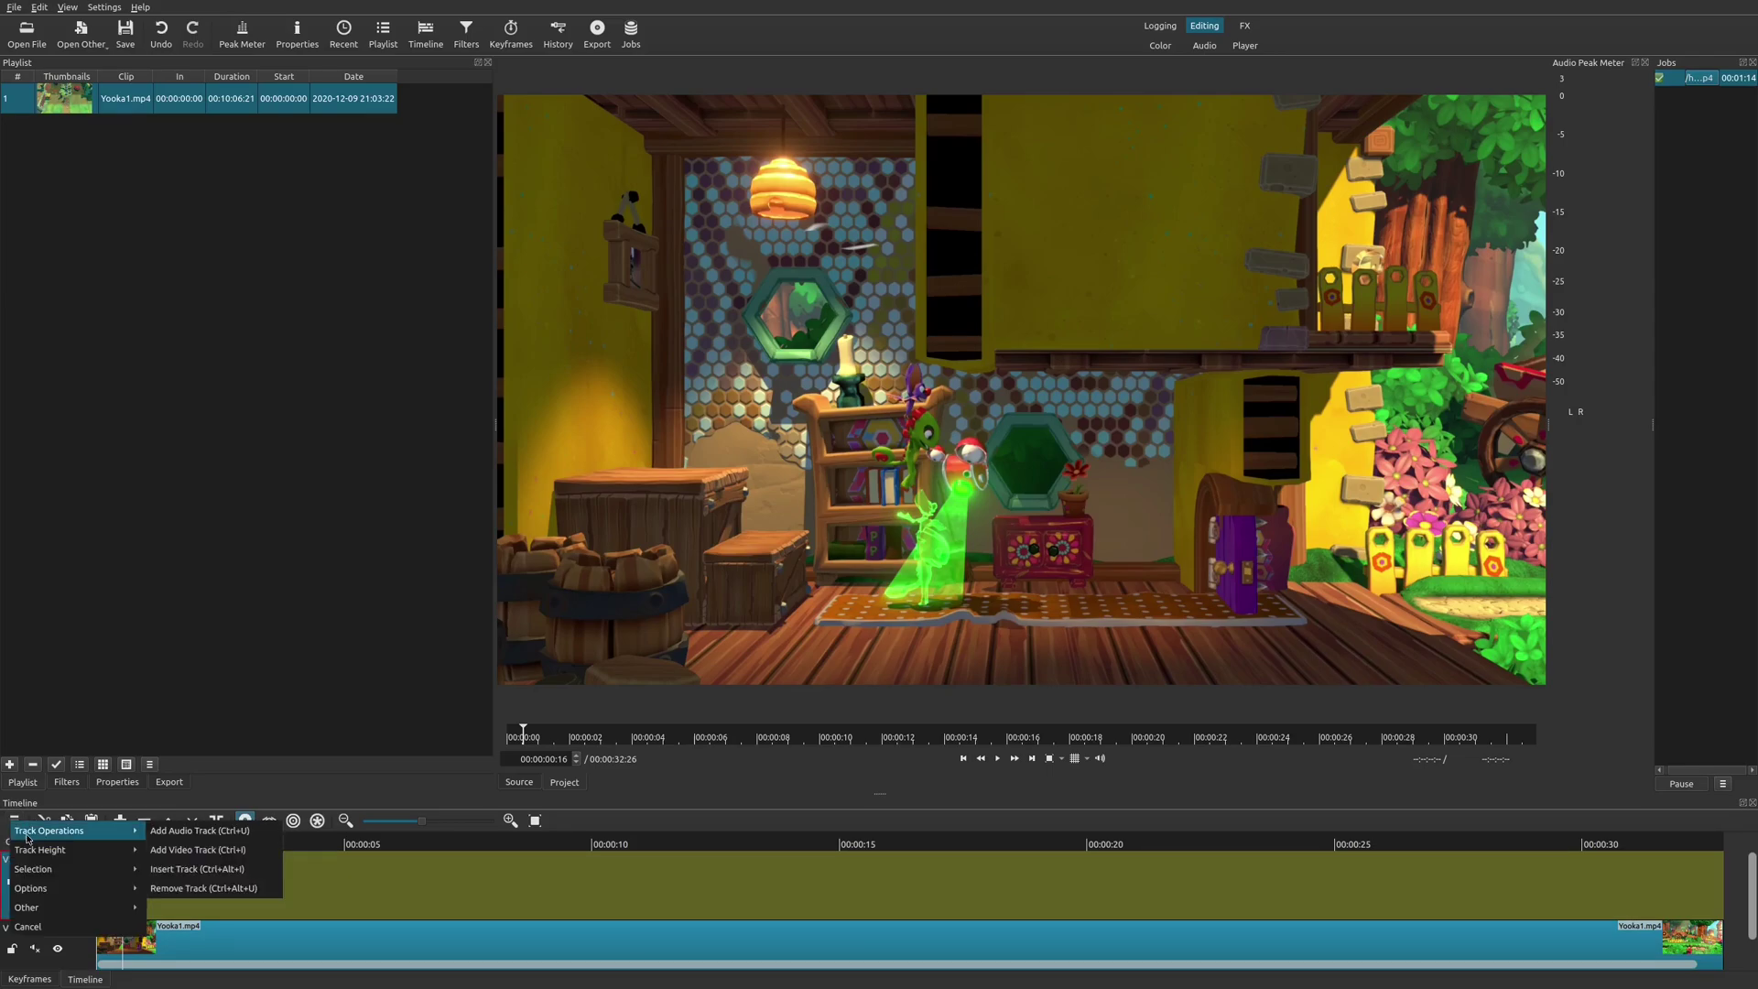
left_click(334, 879)
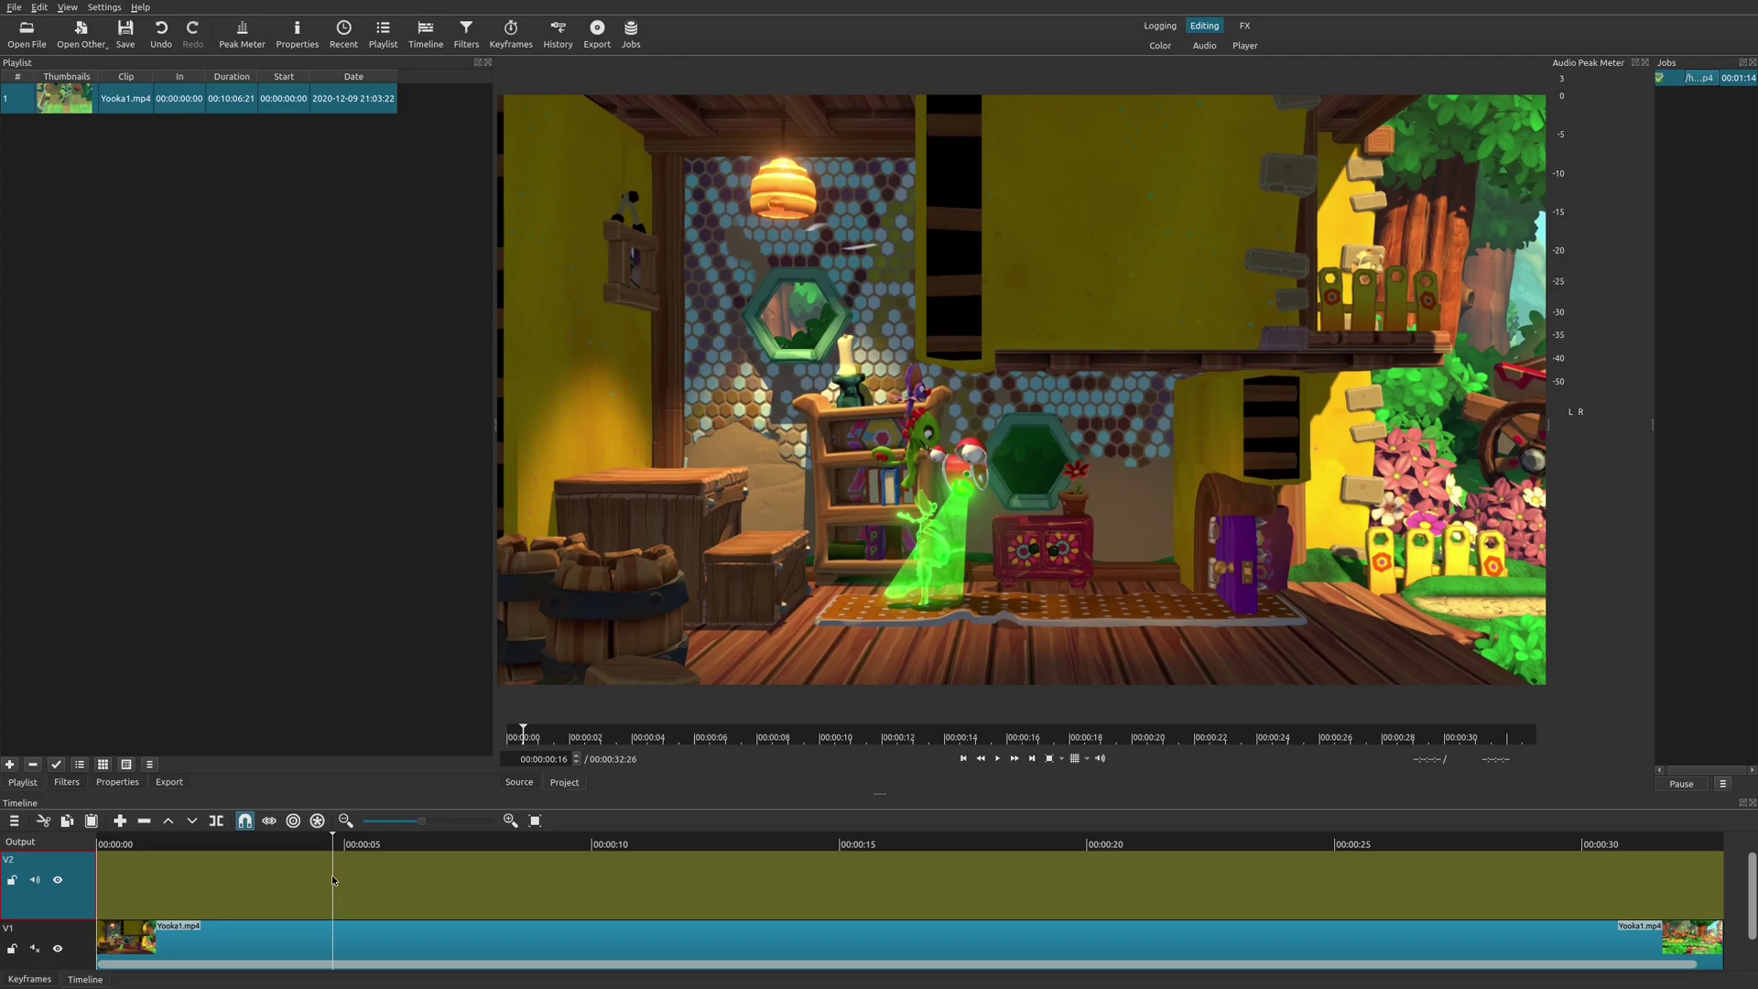
left_click(129, 871)
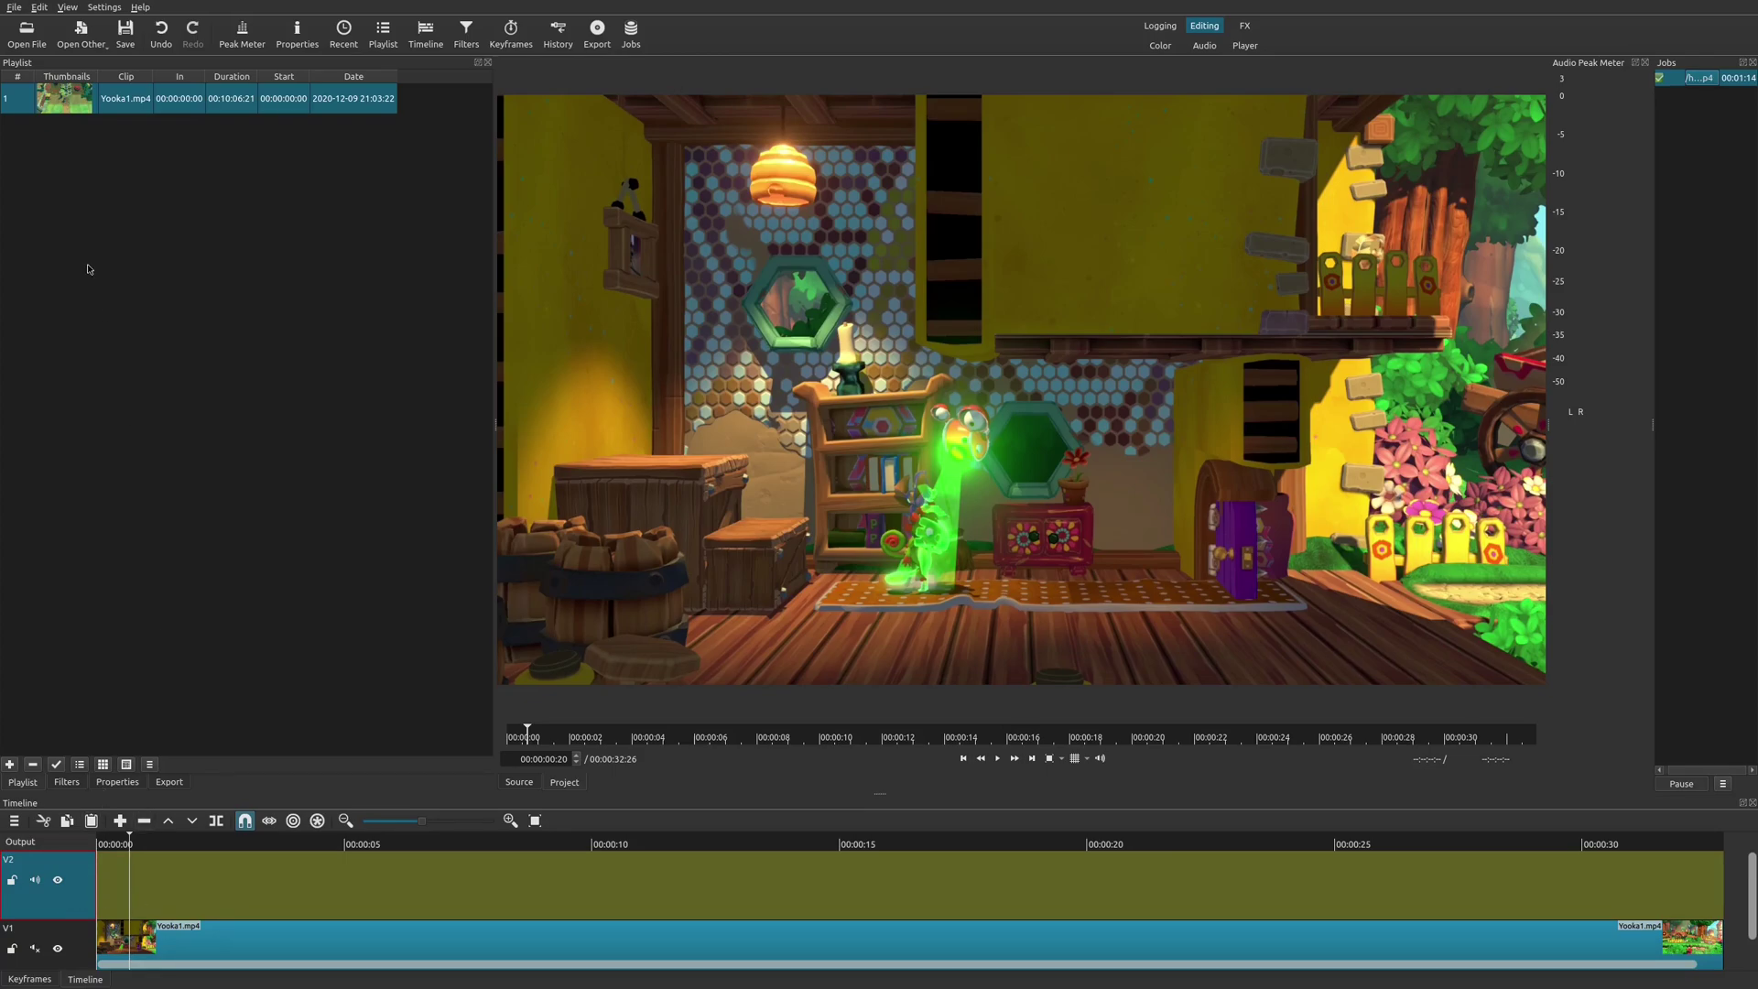
Create a transparent Color source and drop it onto track V2 near the timeline start.
left_click(82, 35)
left_click(91, 65)
left_click(979, 550)
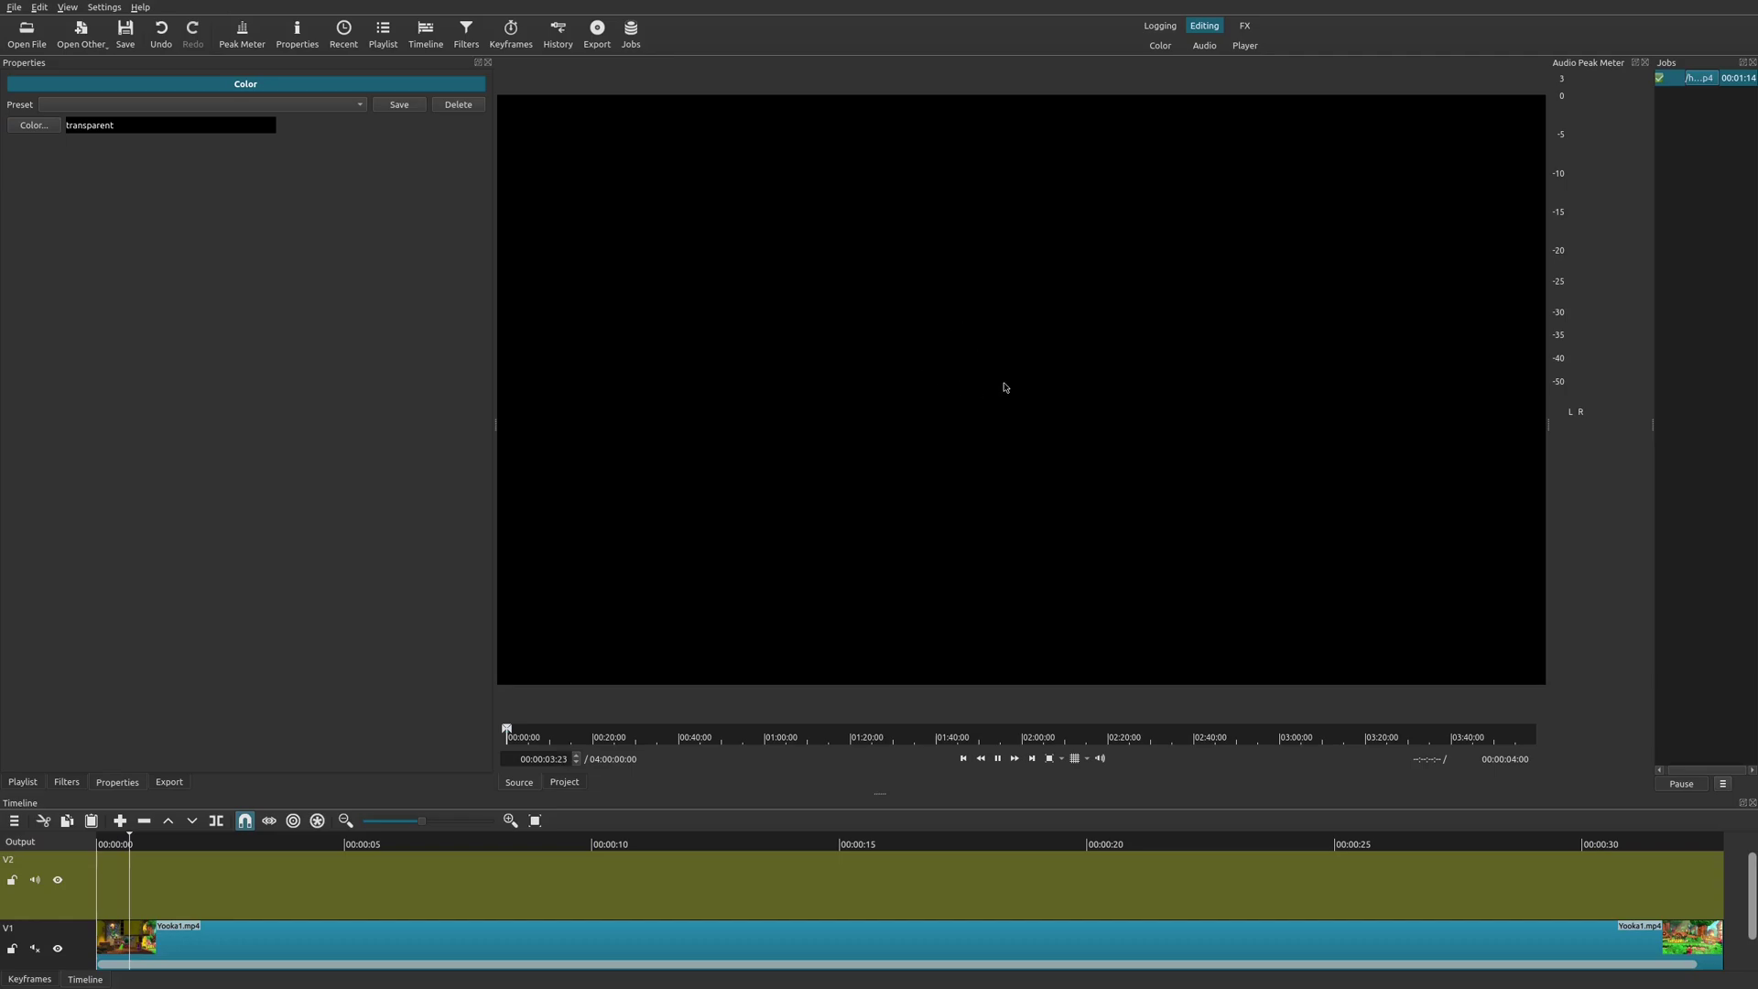
left_click_drag(1005, 388, 130, 889)
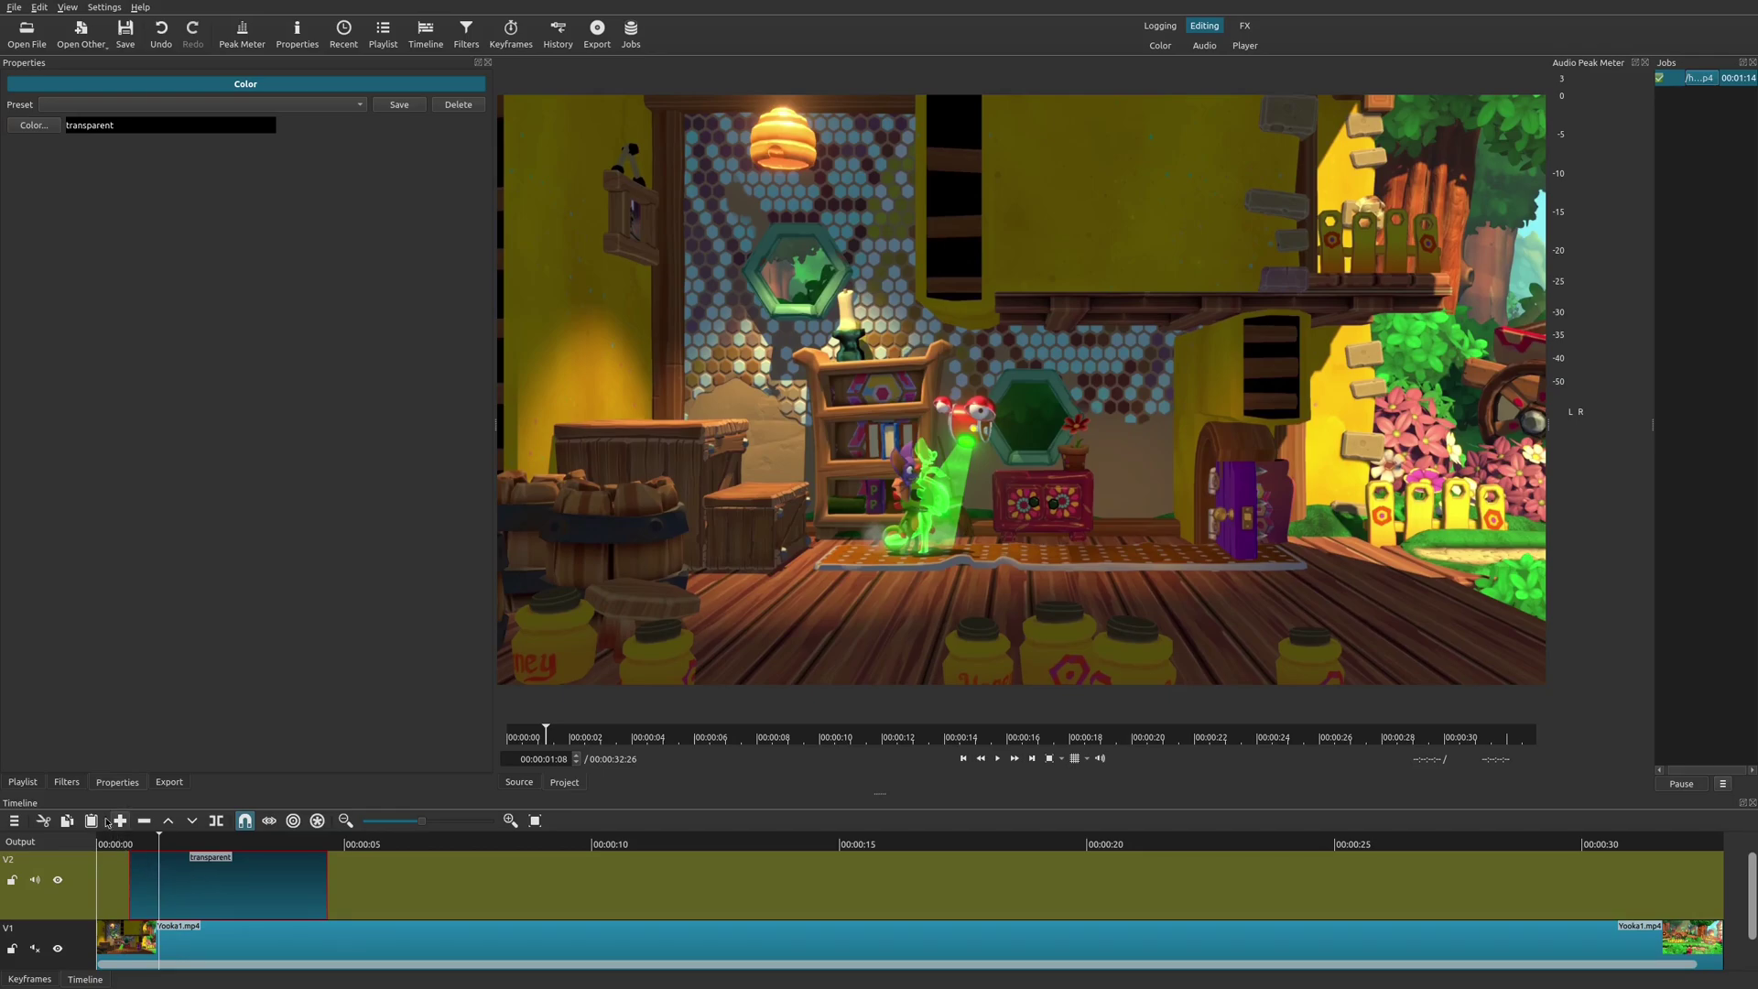
Add a Text: Simple filter to the transparent clip and move the playhead past 00:00:05.
left_click(67, 783)
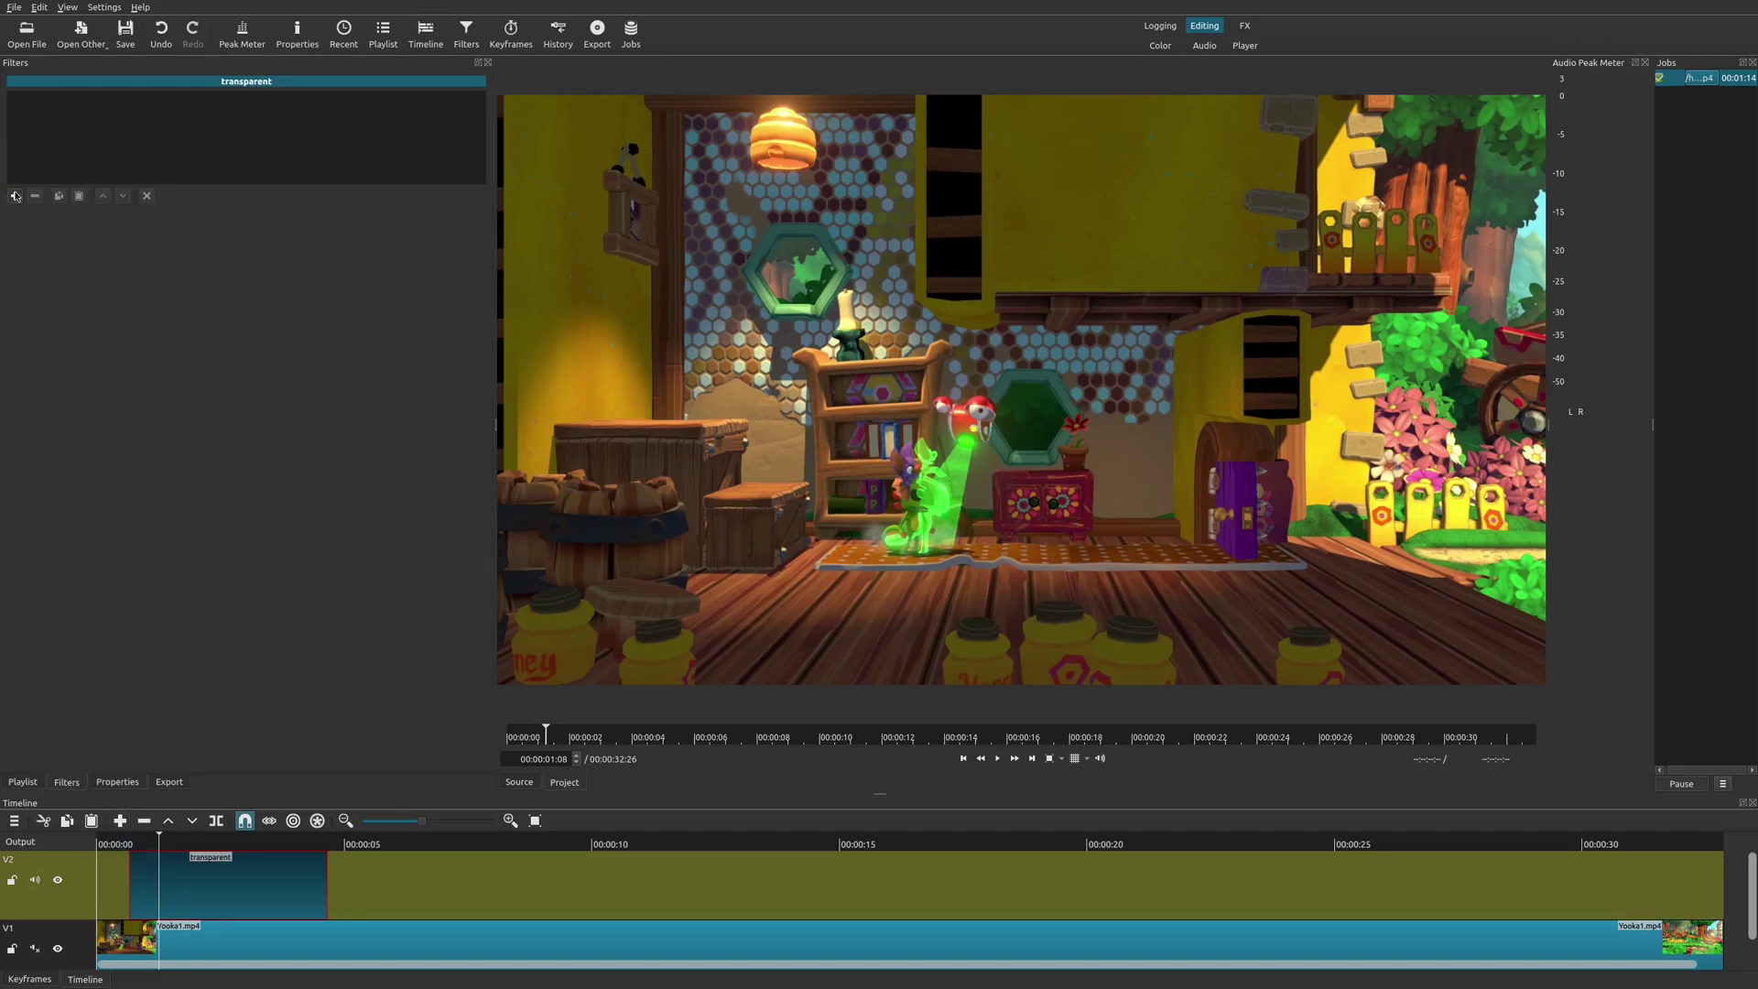
left_click(15, 195)
type("te")
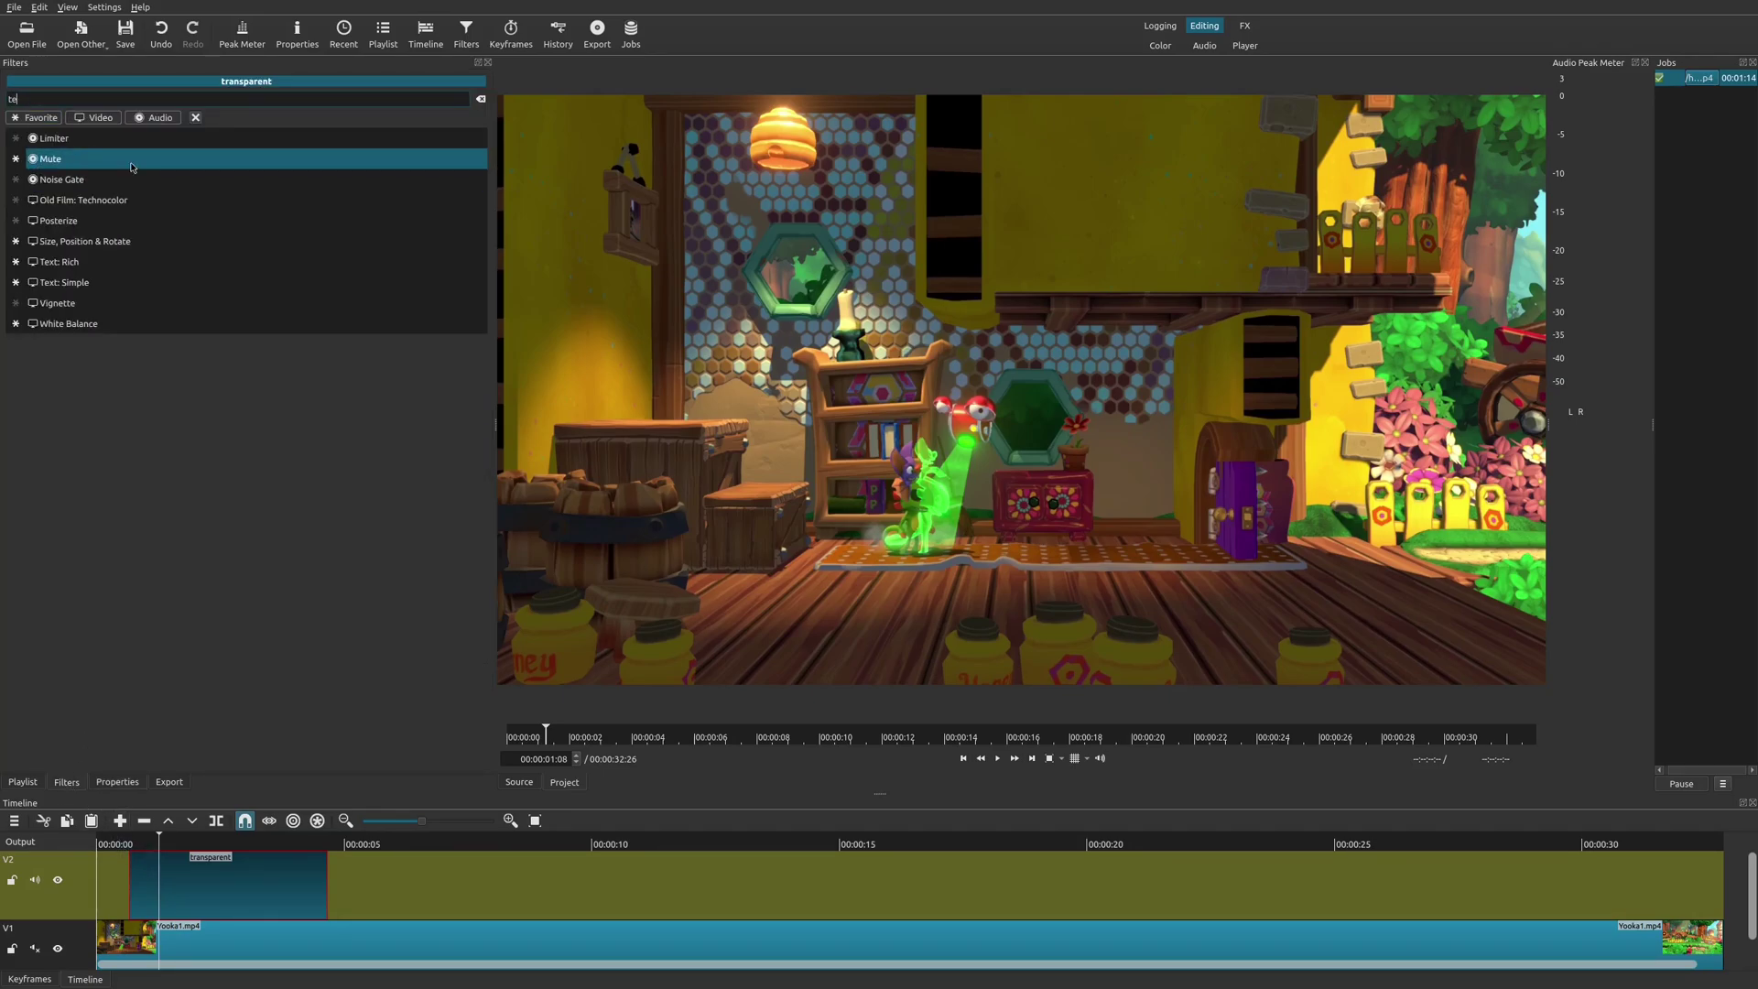
type("xt")
left_click(131, 161)
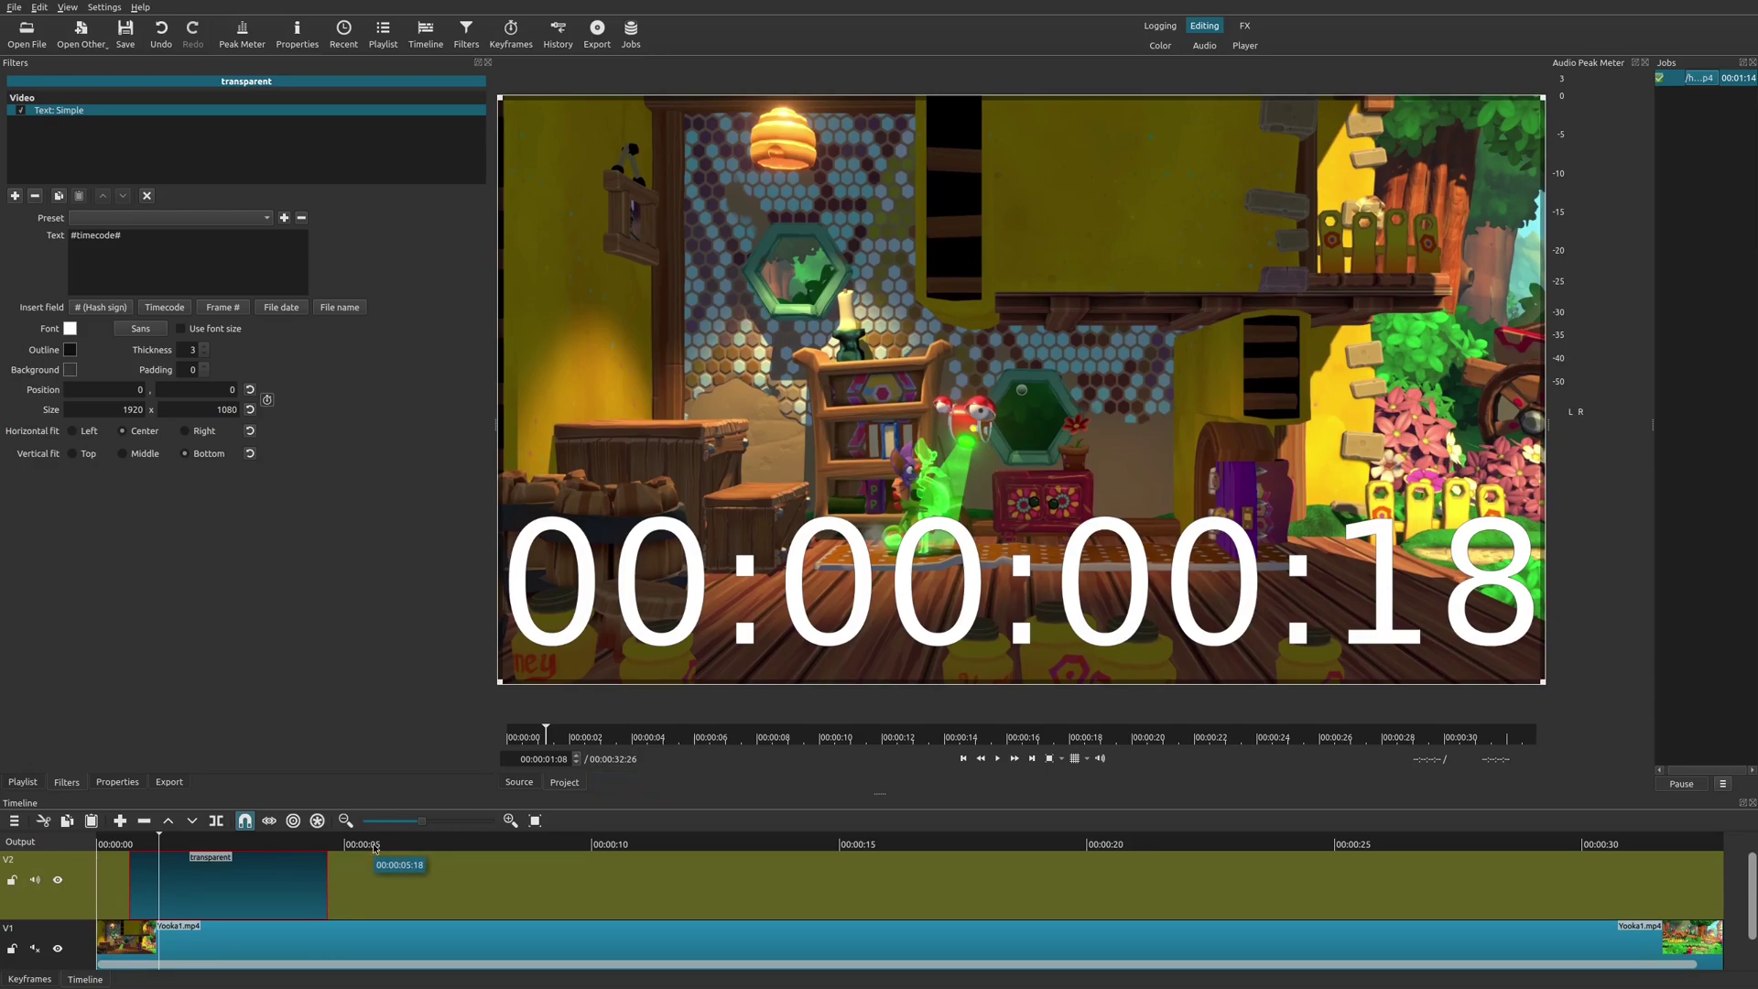
left_click_drag(373, 848, 409, 904)
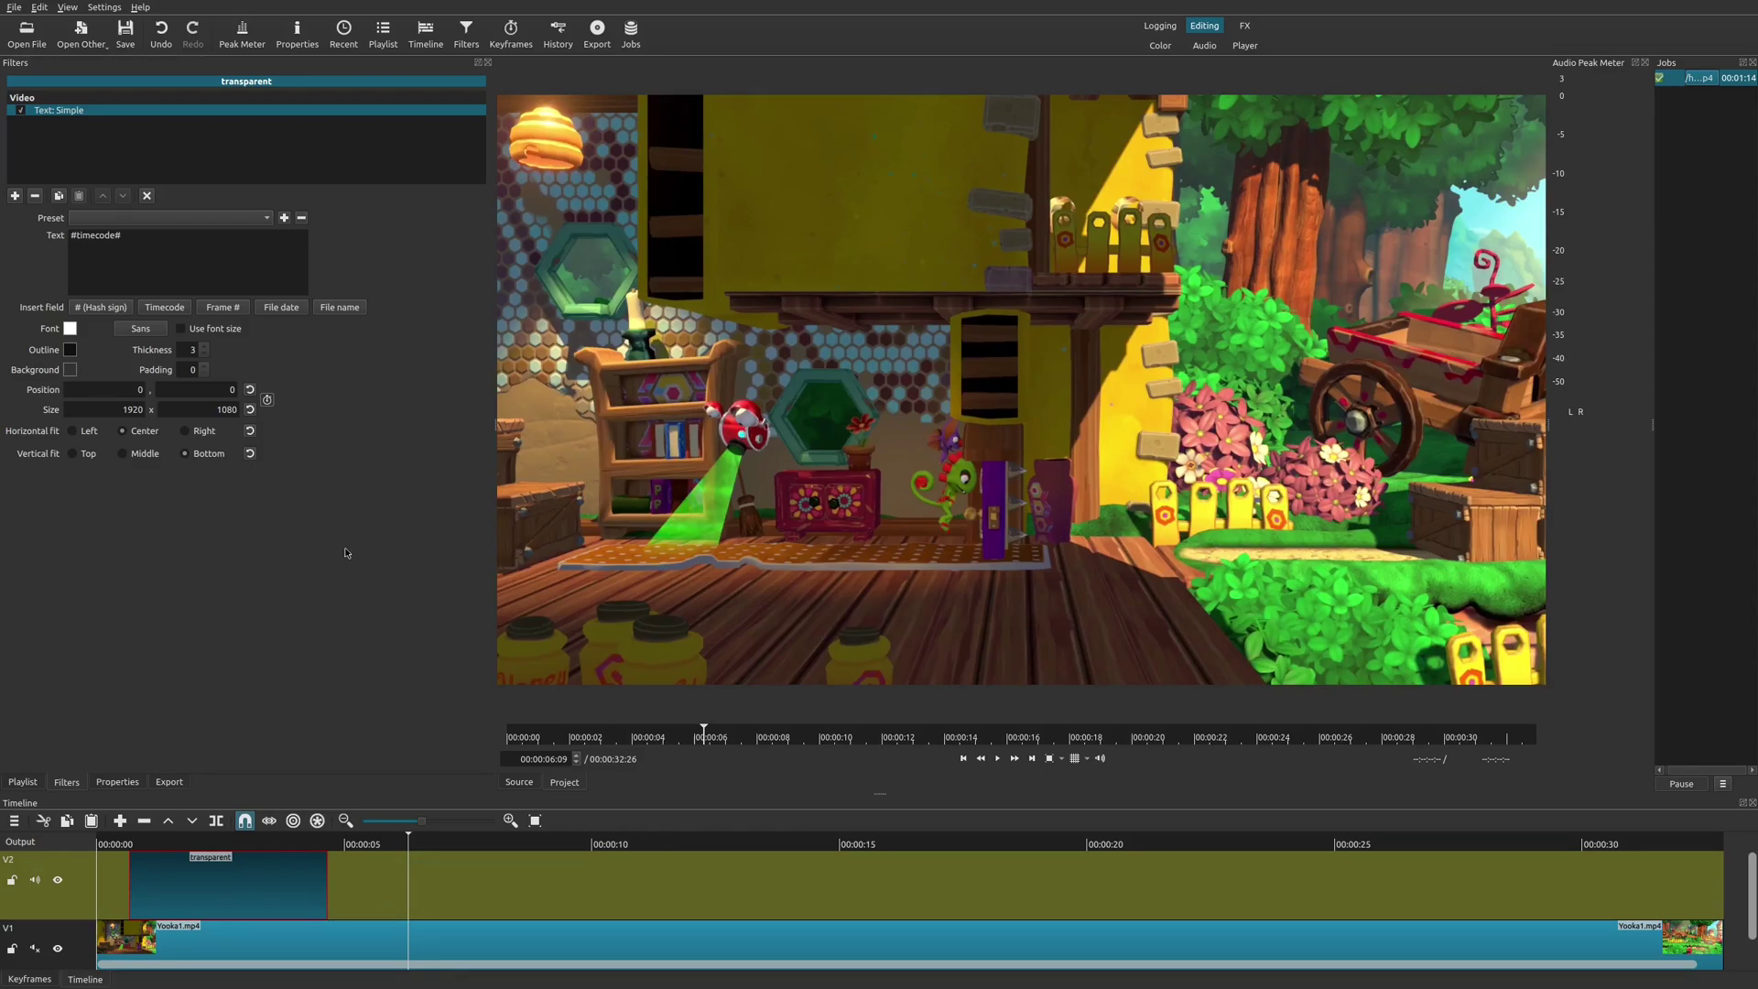
Create a 'RETRO' text source and drop it onto track V2 at the playhead.
left_click(66, 47)
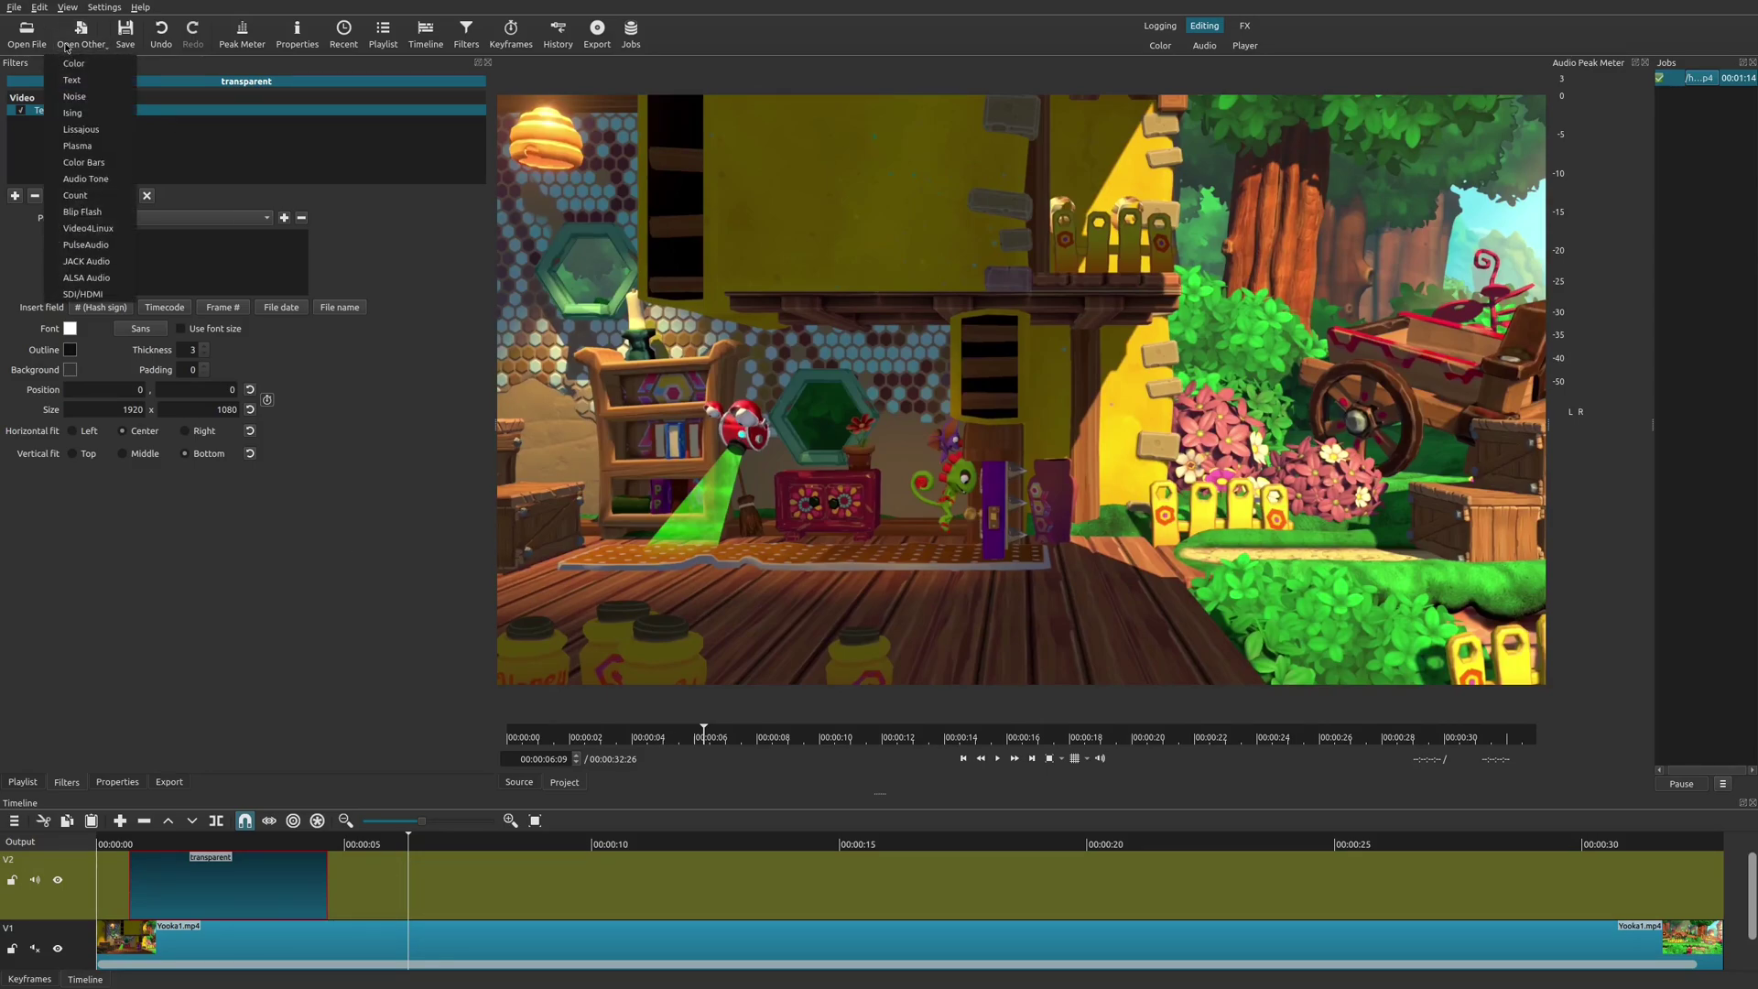
left_click(72, 80)
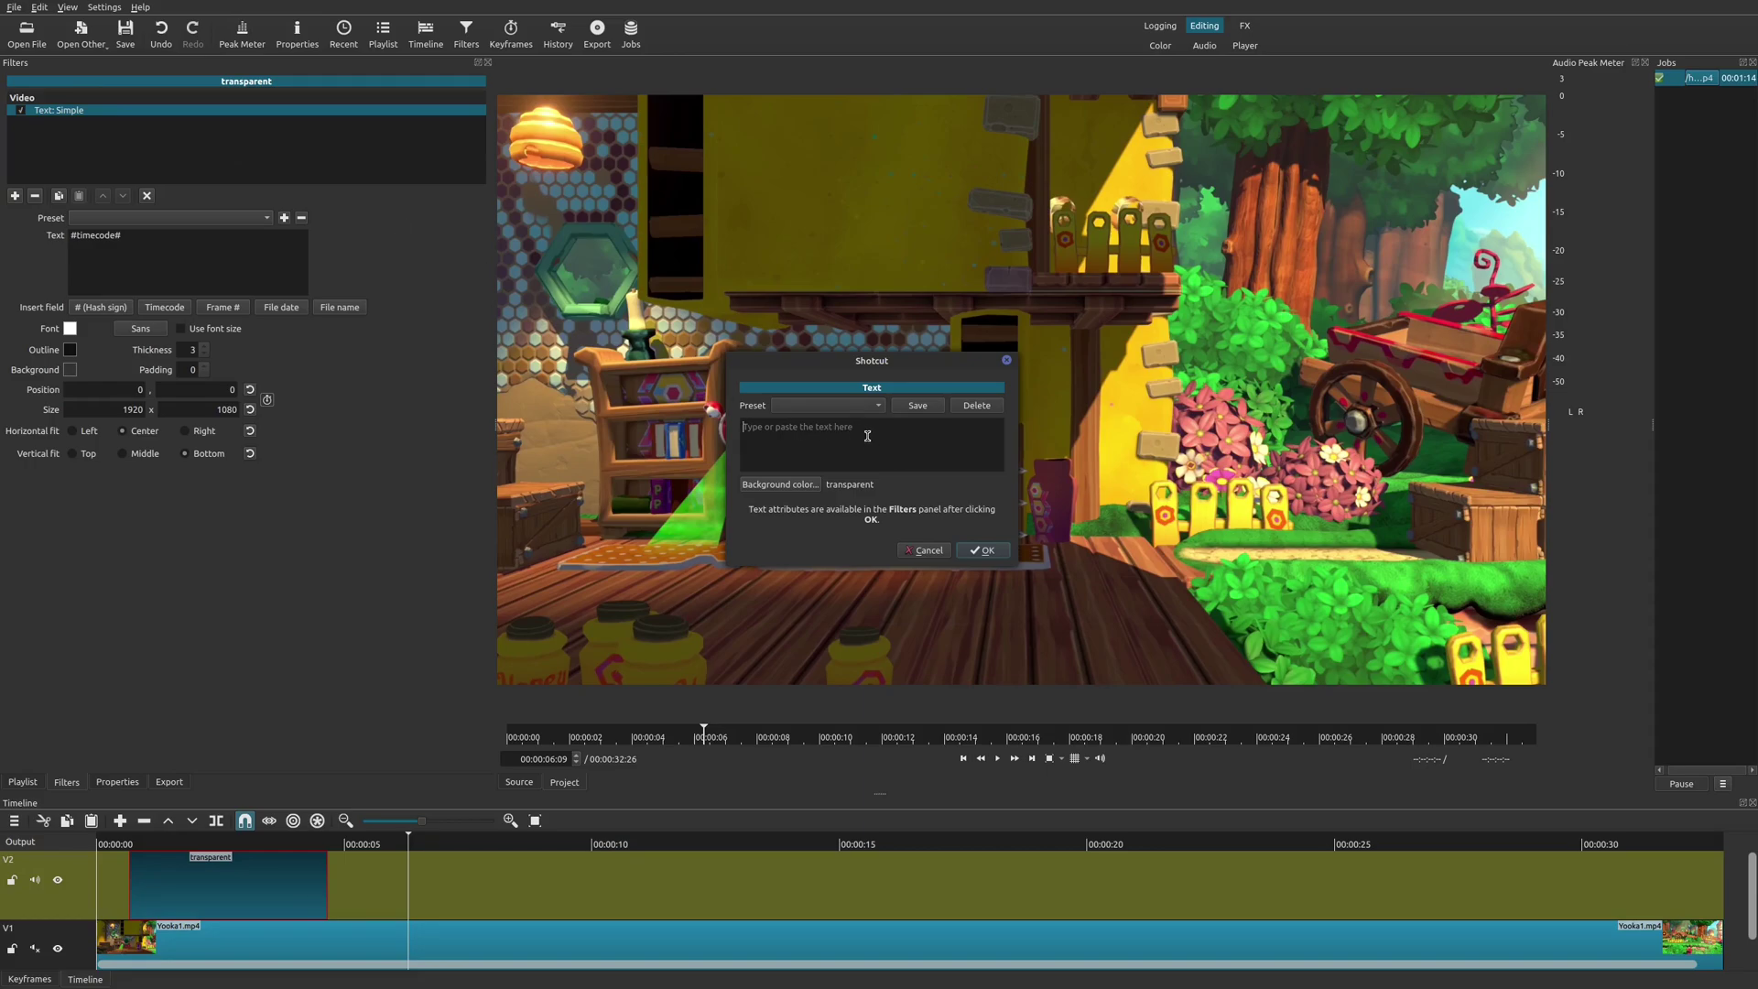
type("RETRO")
left_click(981, 550)
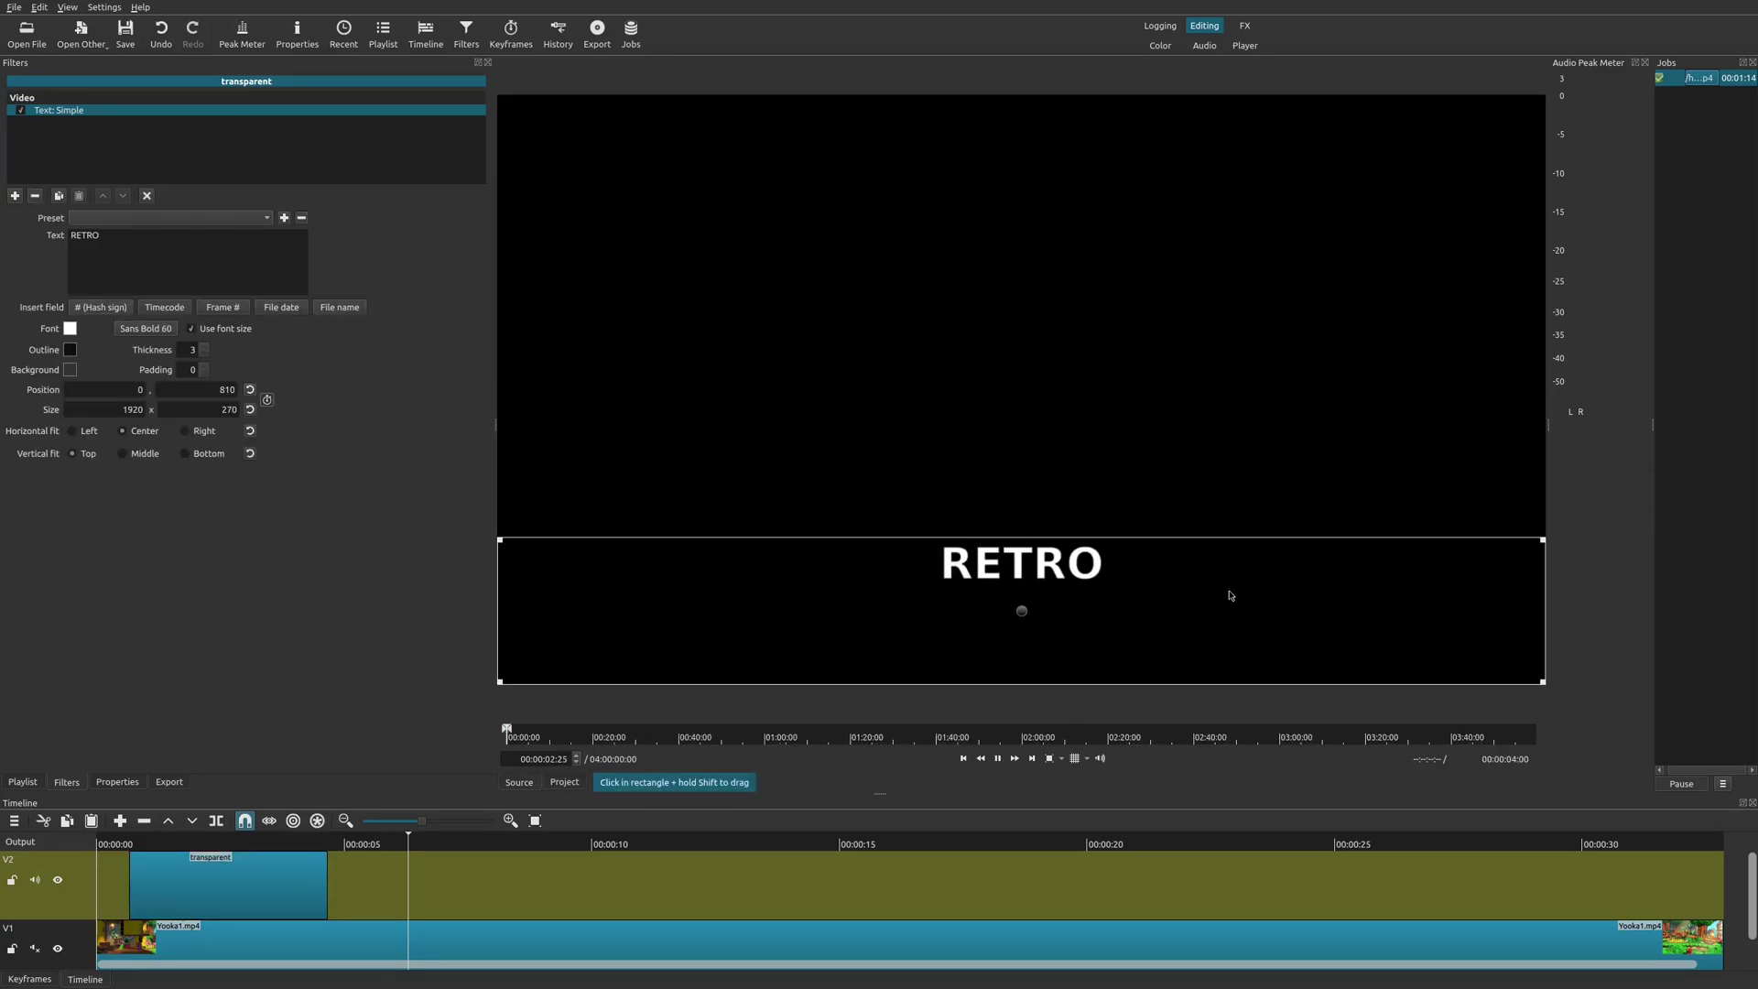
key("space")
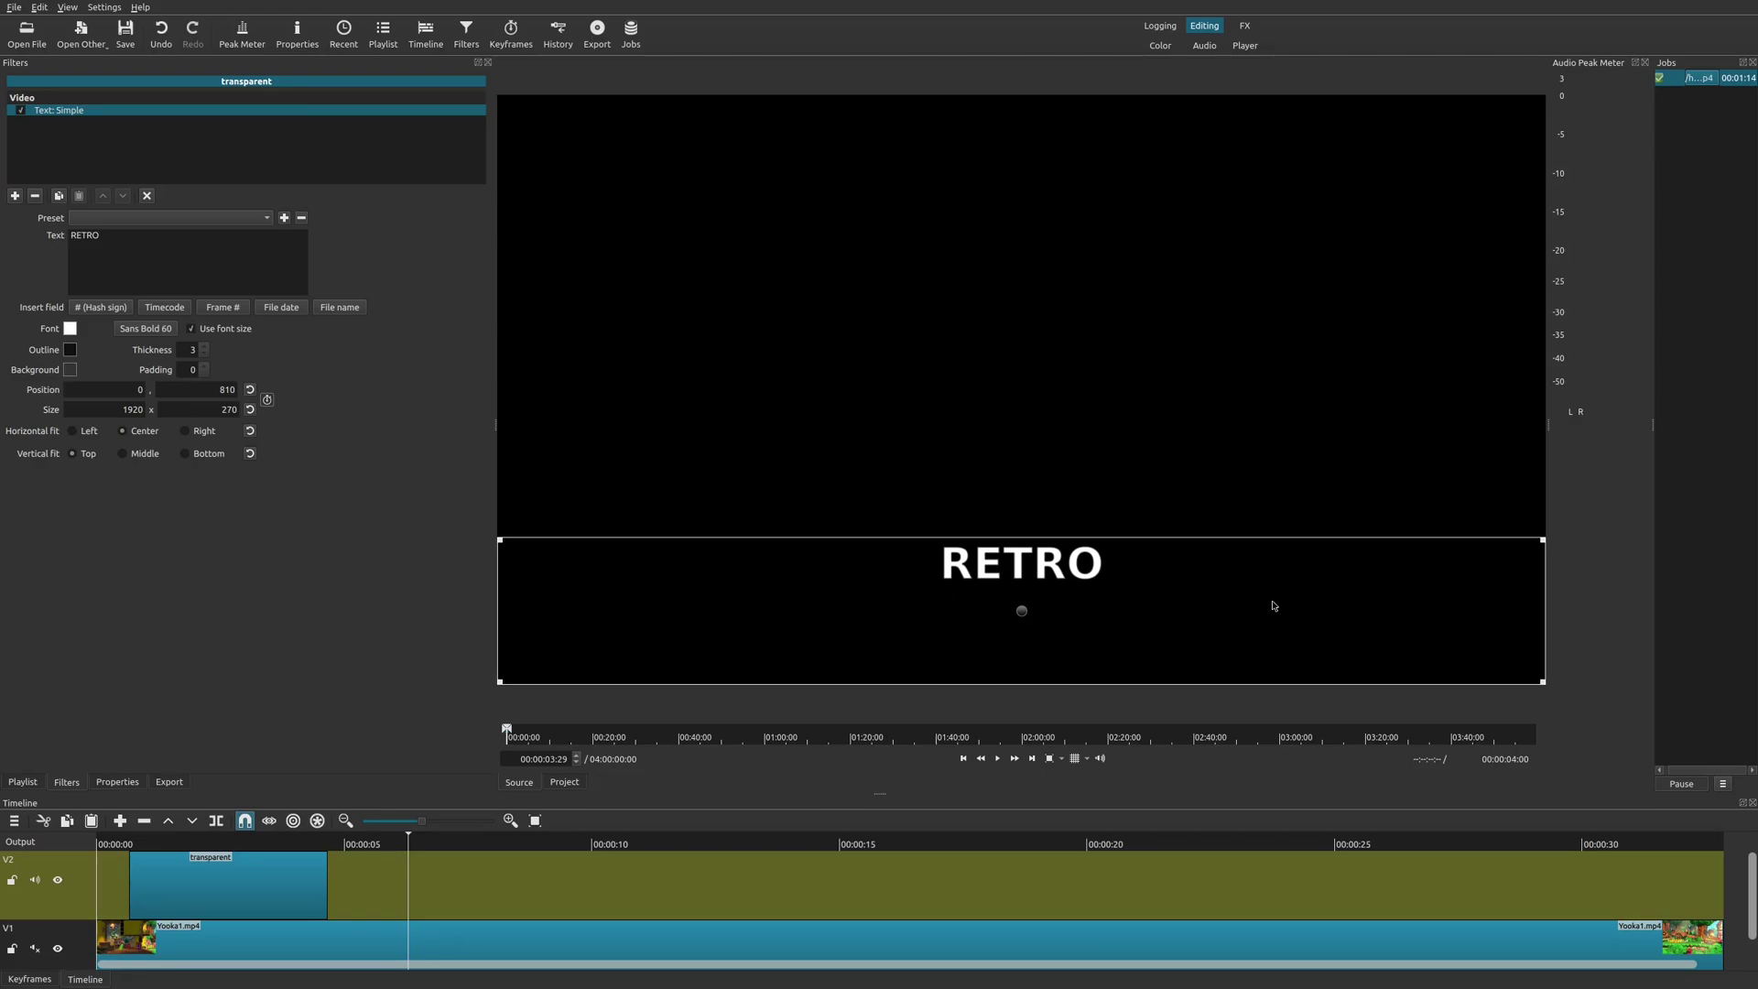
left_click_drag(1001, 709, 409, 892)
key("space")
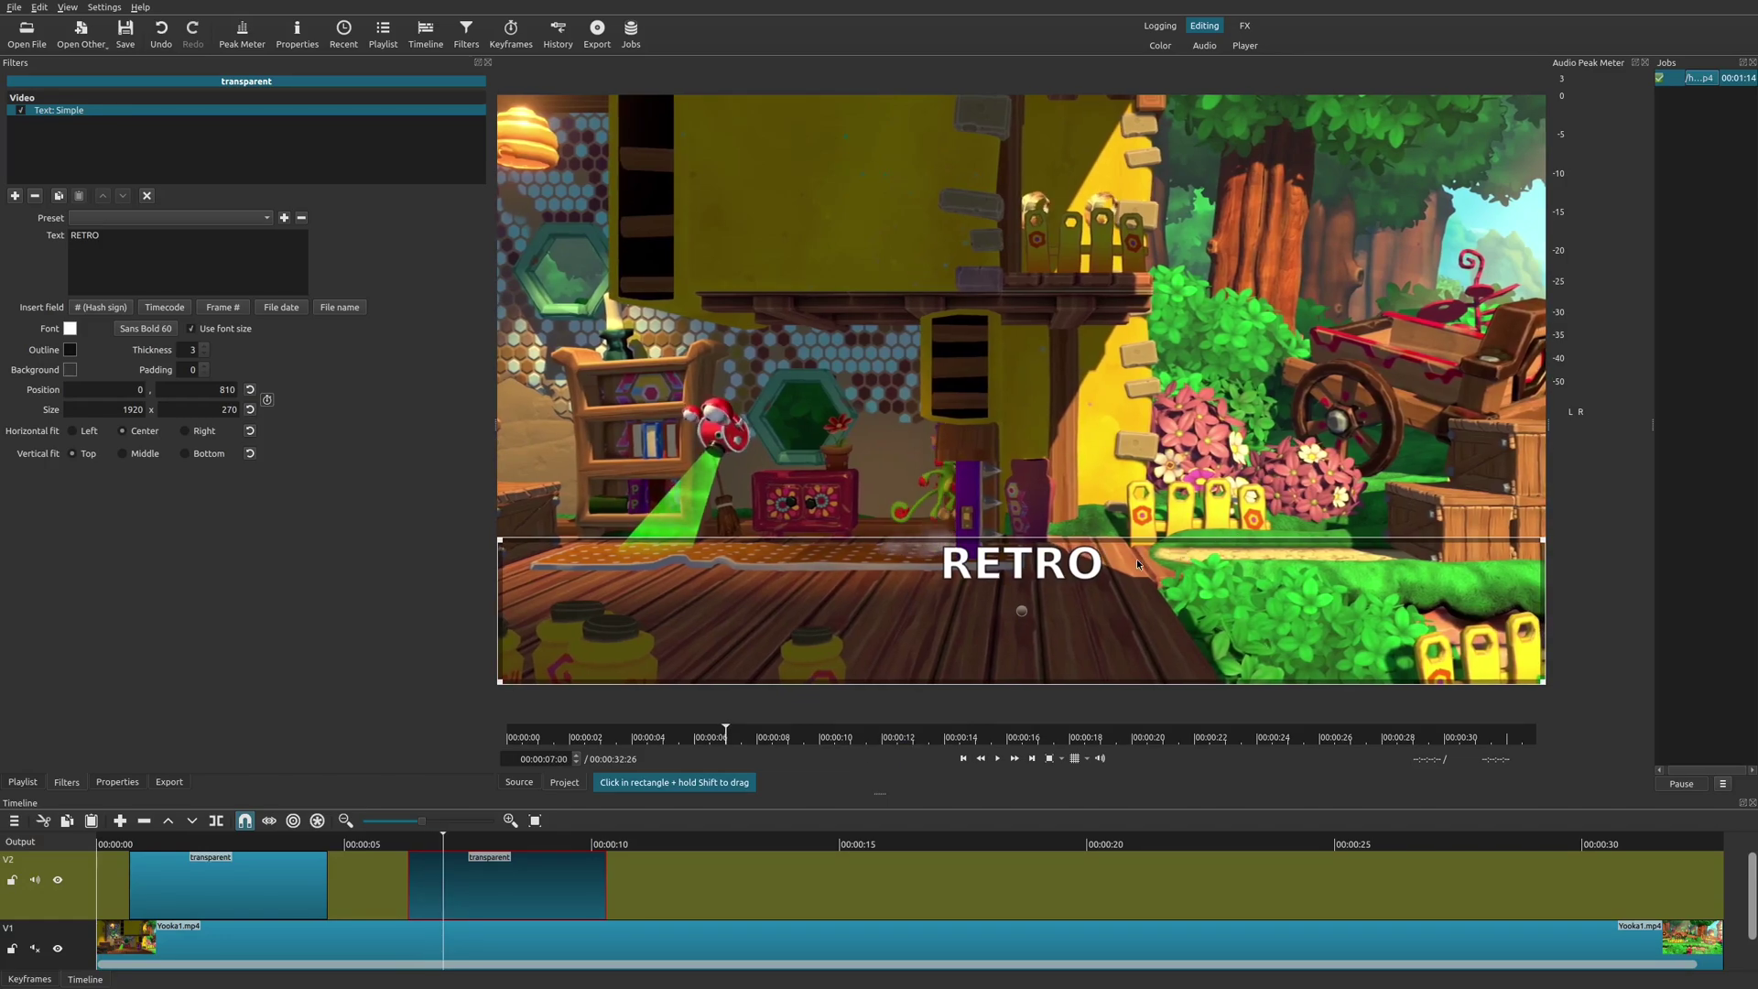
Compare the two V2 clips, delete the second RETRO clip, and select the remaining #timecode# clip.
left_click(282, 851)
left_click(245, 883)
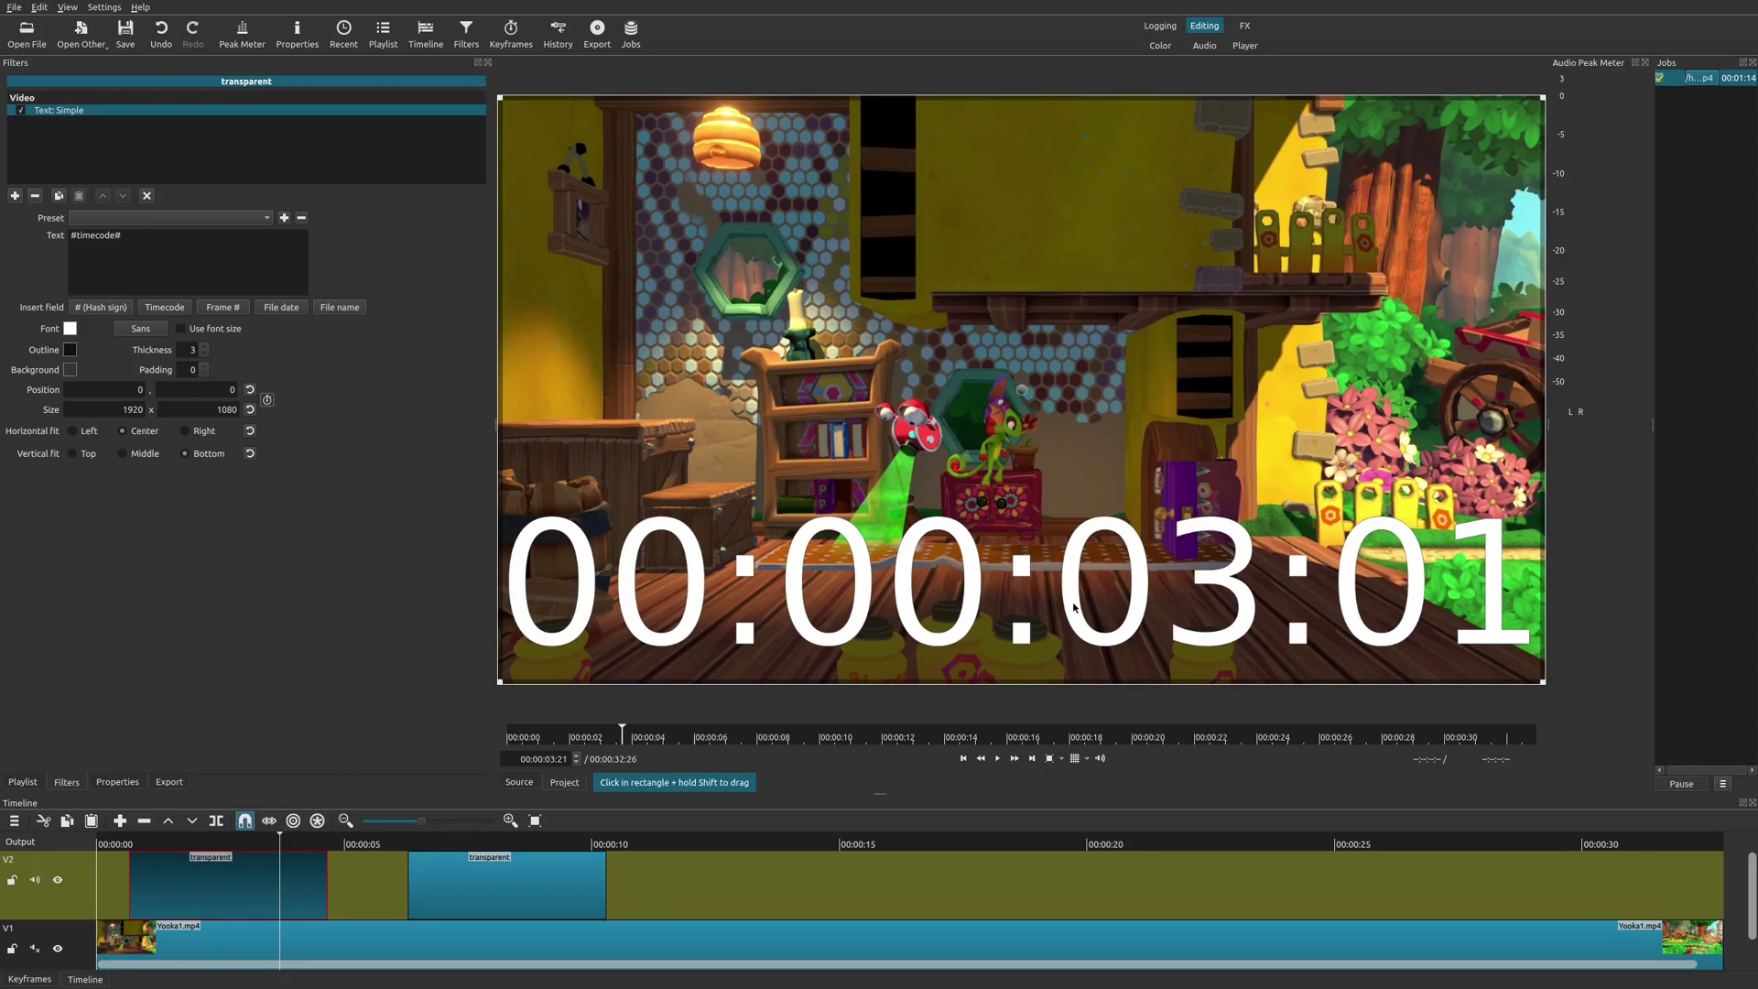
left_click(495, 847)
left_click(536, 888)
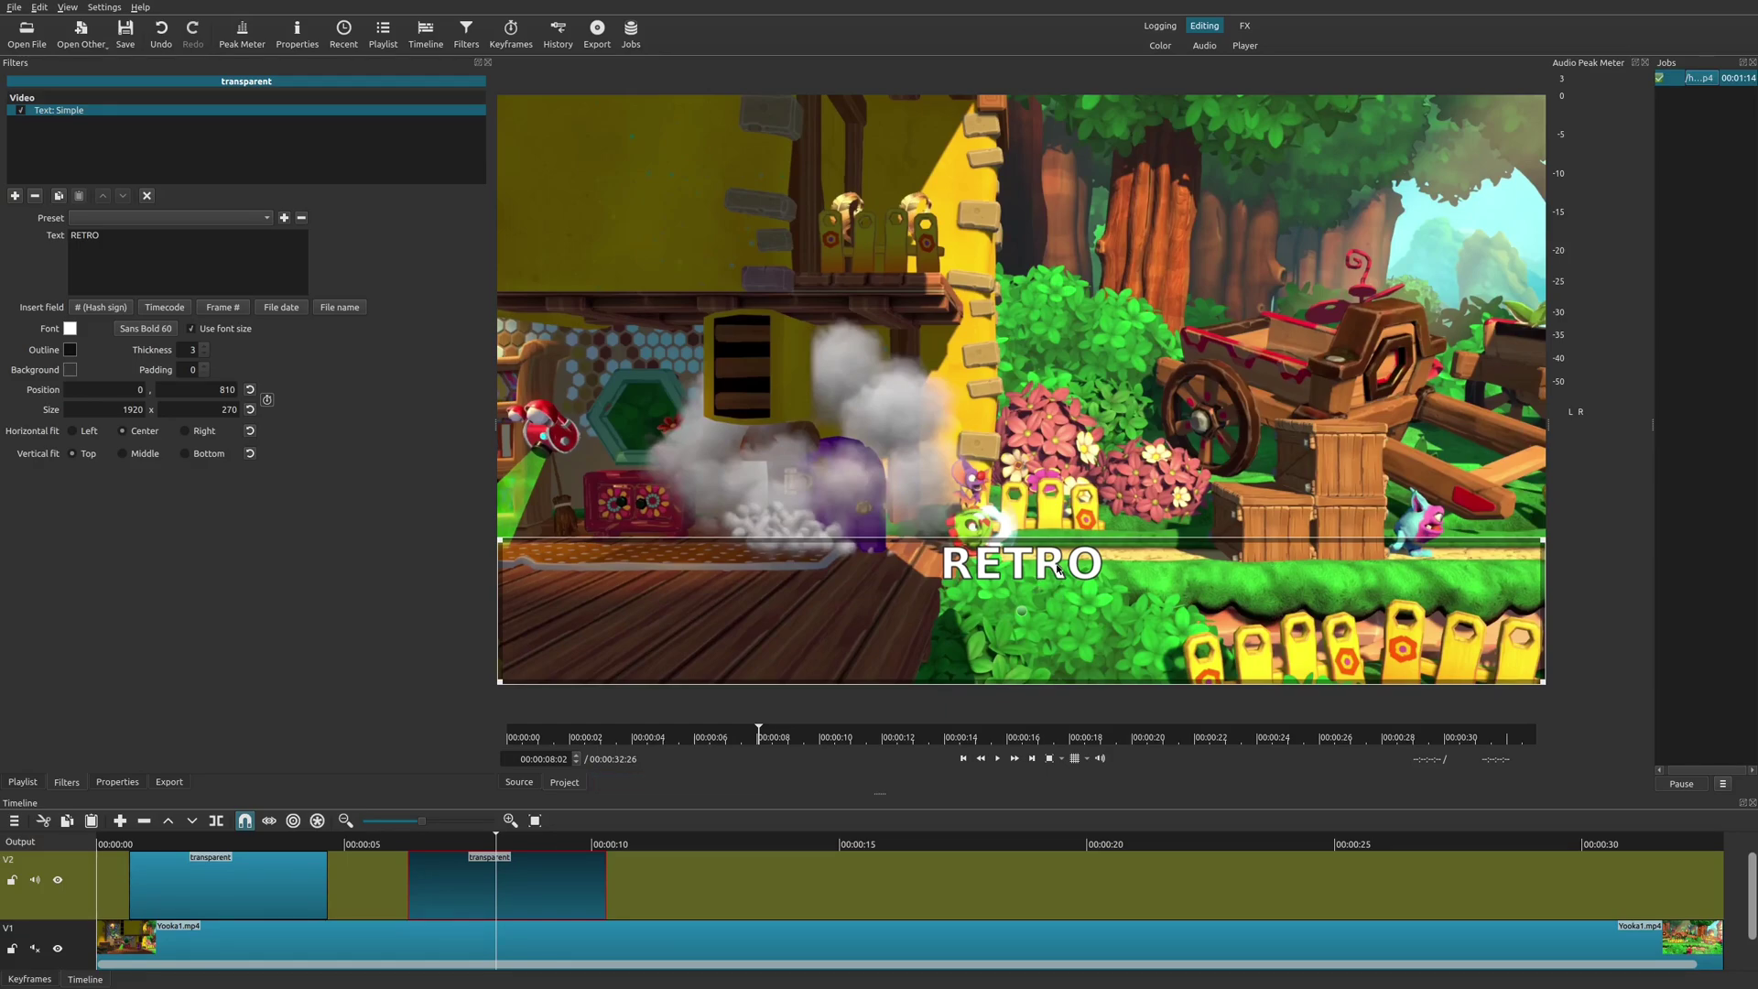
left_click(245, 843)
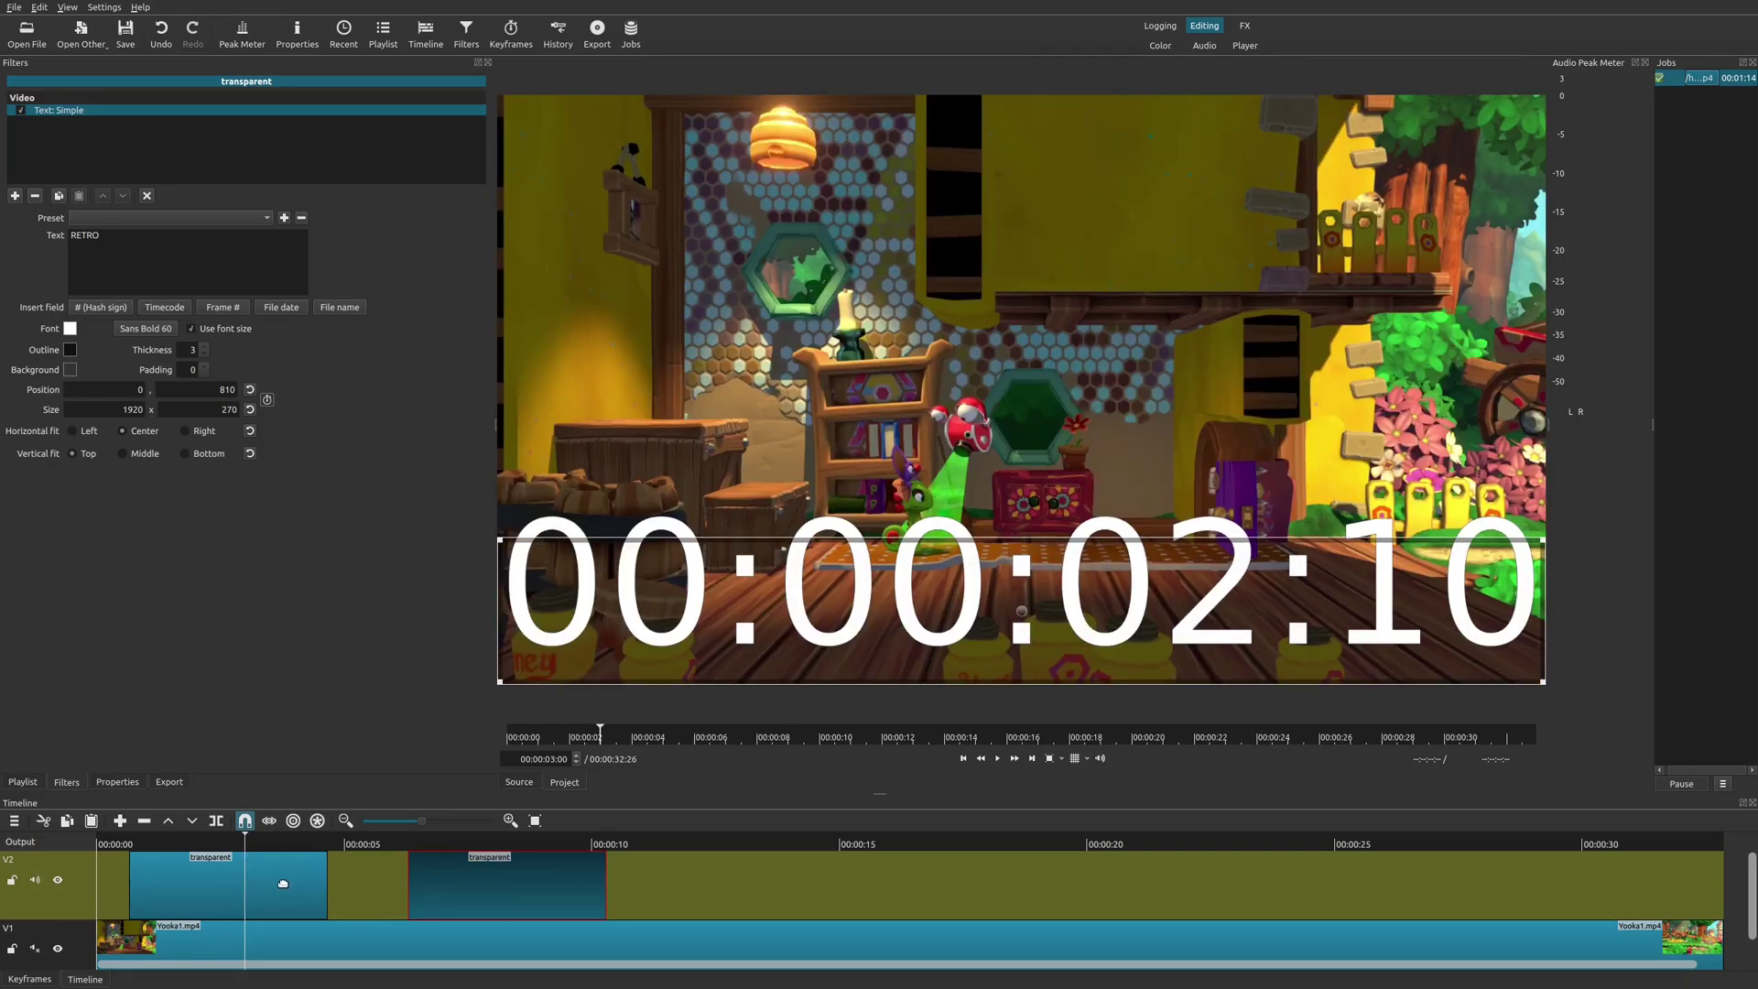
left_click(485, 854)
key("Delete")
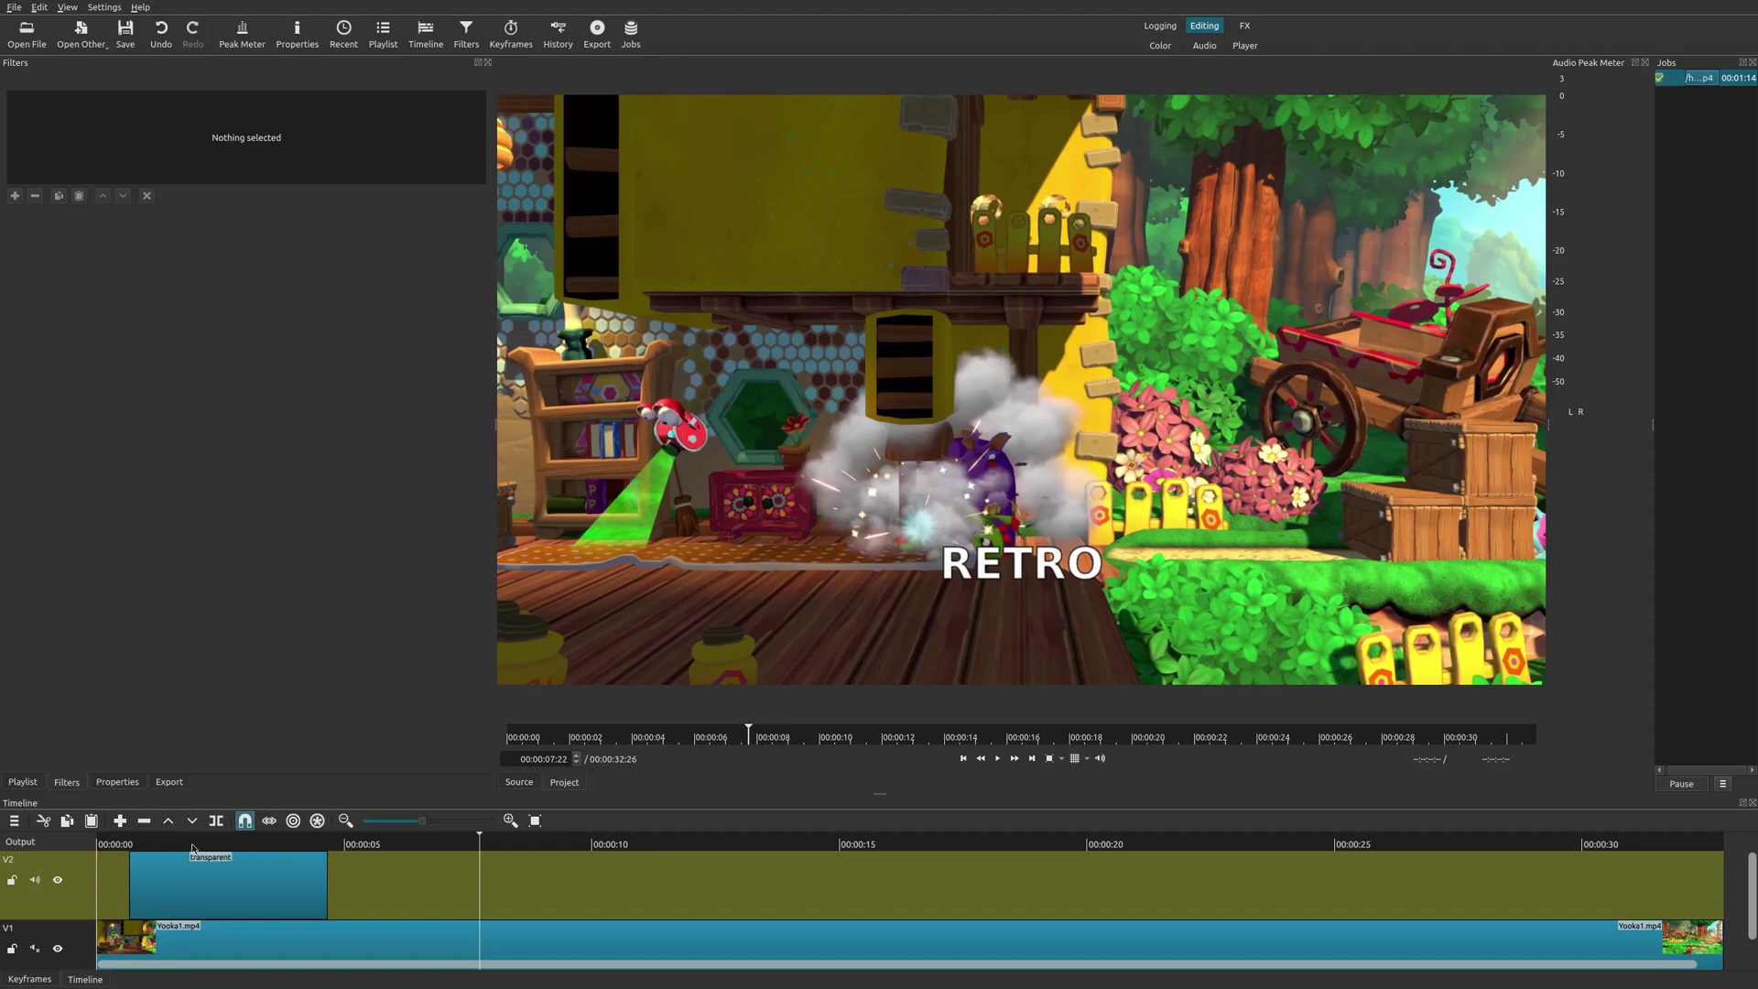
left_click(187, 844)
left_click(247, 893)
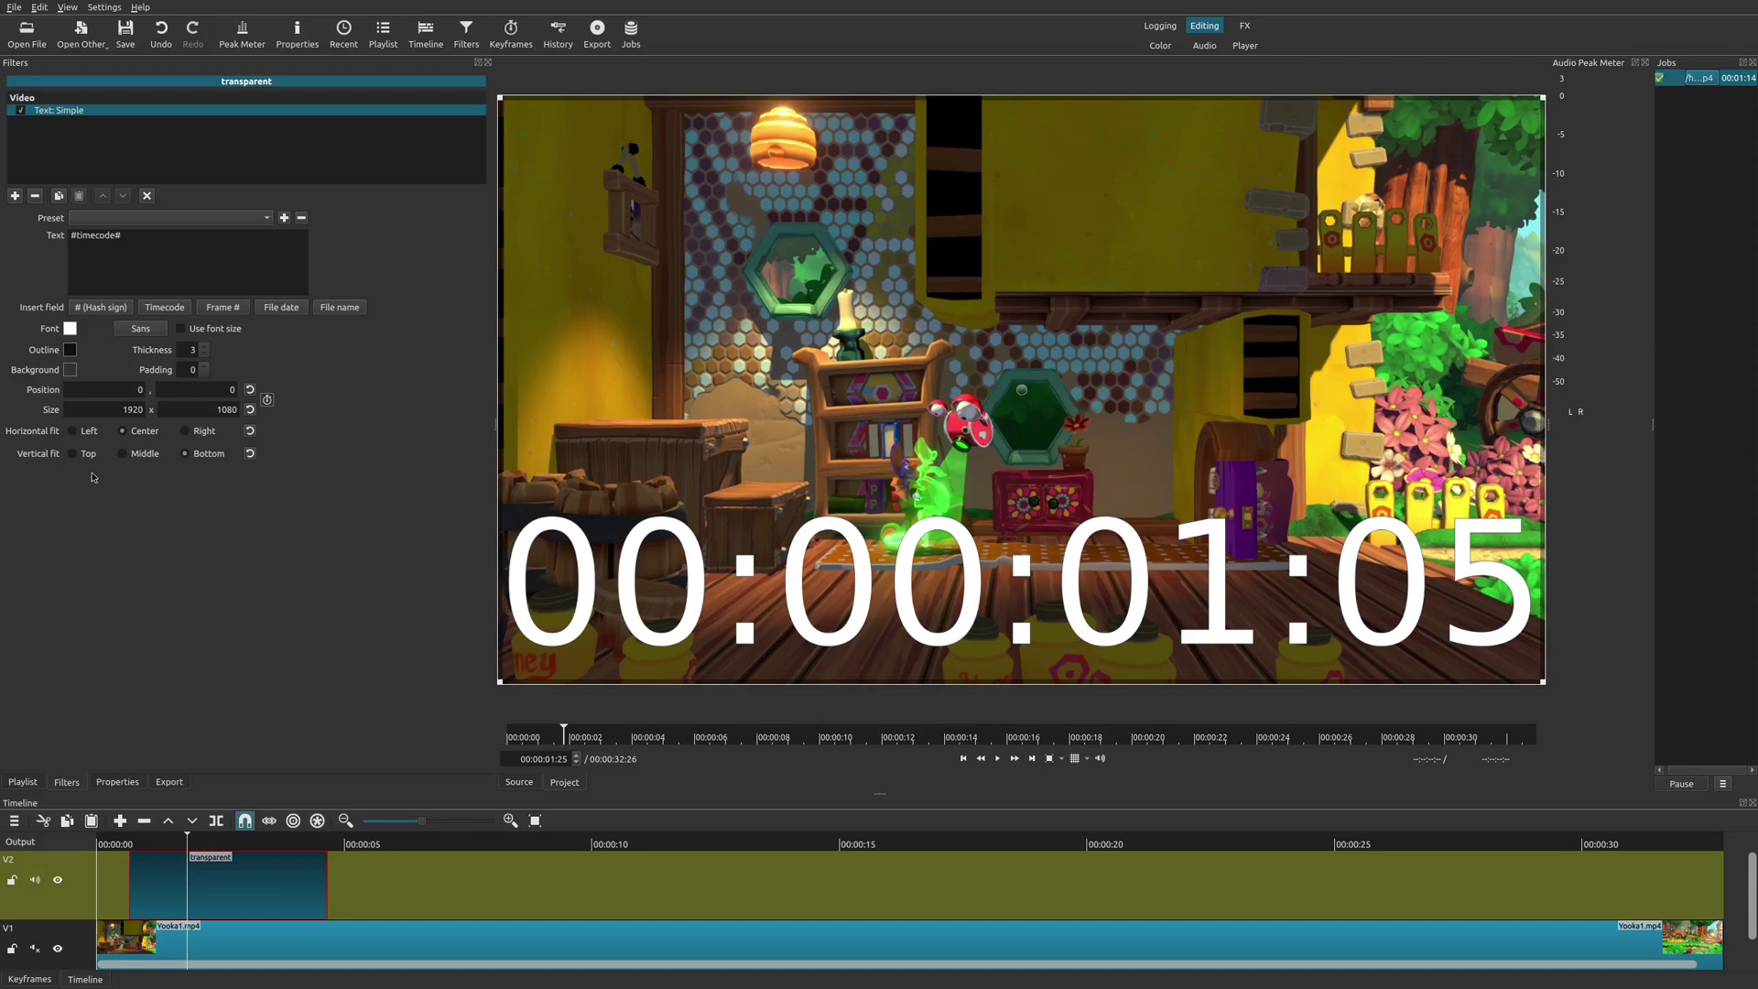
Set Vertical fit to Middle and replace #timecode# with 'RETRO'.
left_click(123, 455)
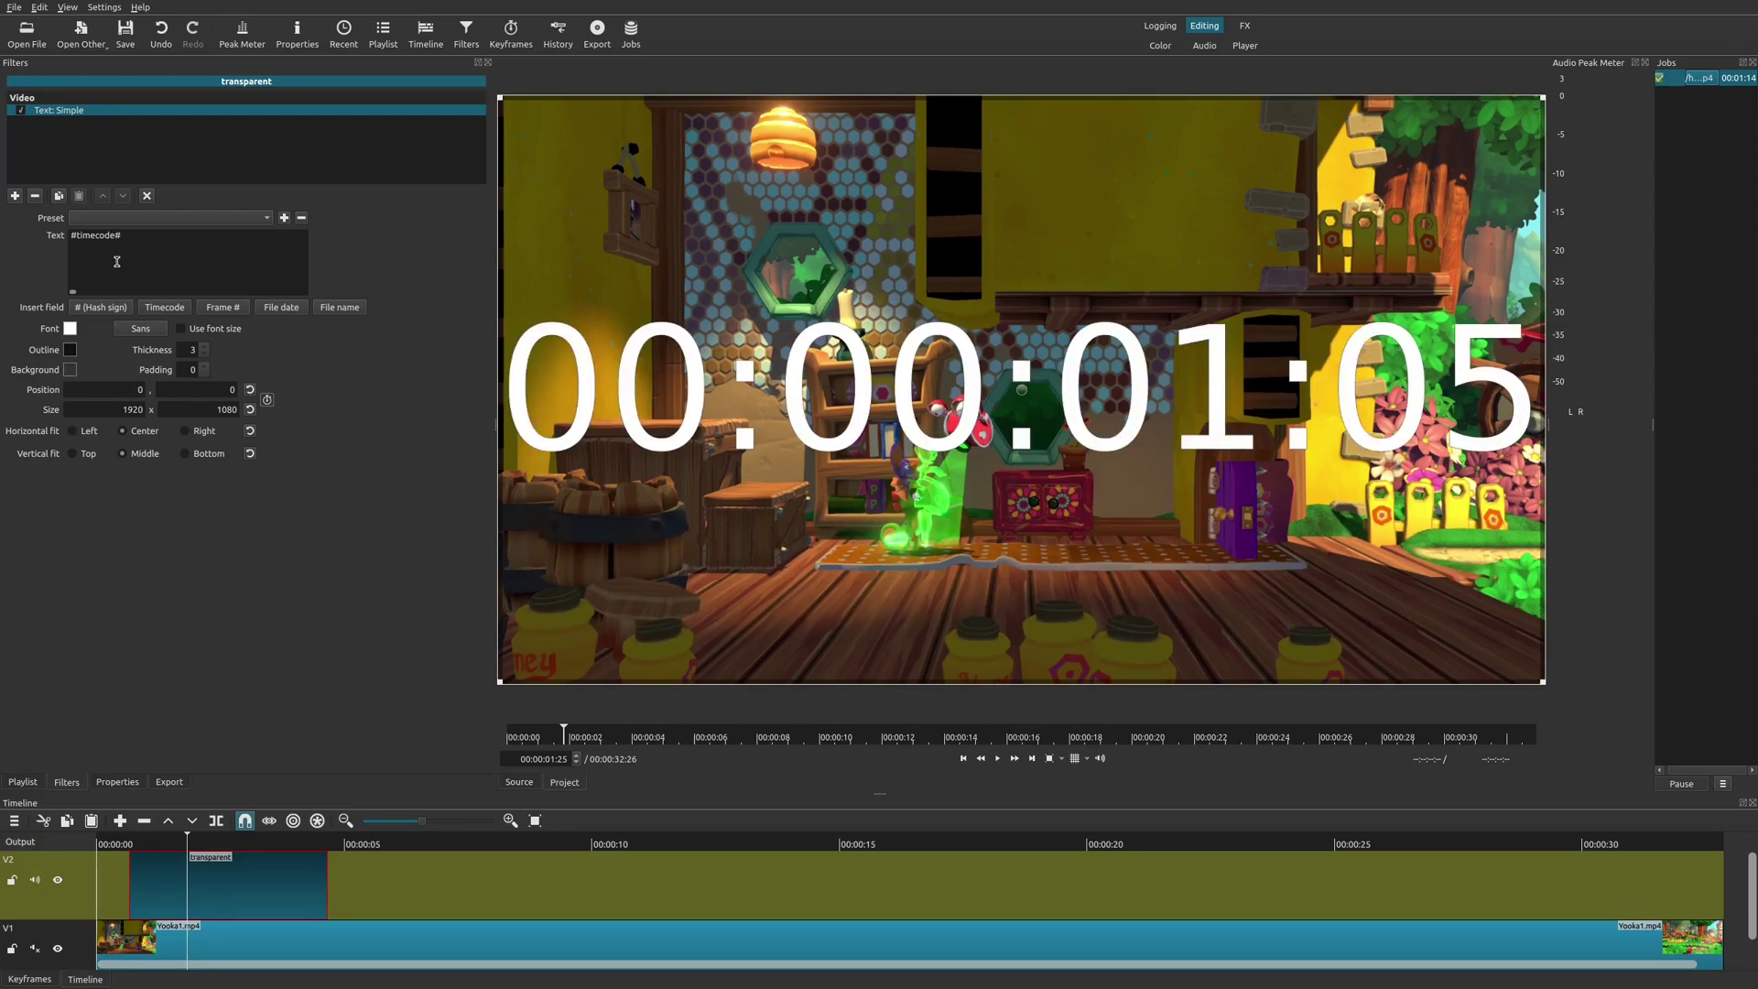
triple_click(93, 238)
type("RETRO")
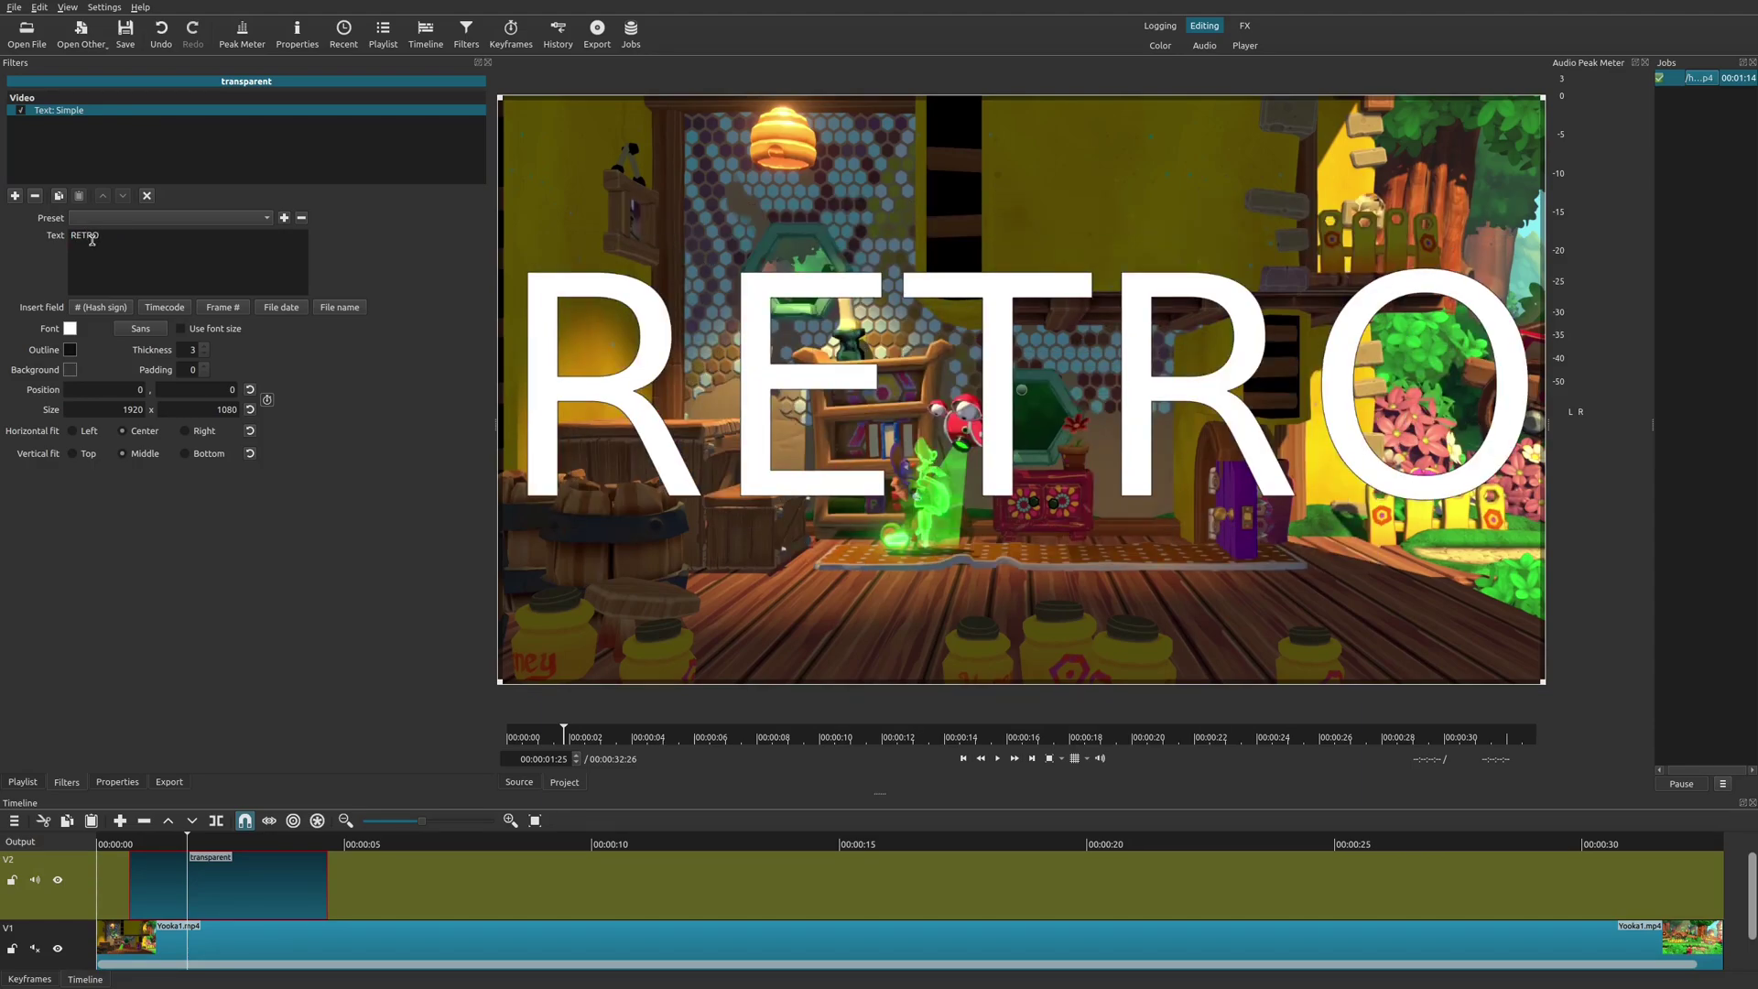
Change the font to Anton Bold and nudge the overlay to position -4, -1.
left_click(149, 328)
type("a")
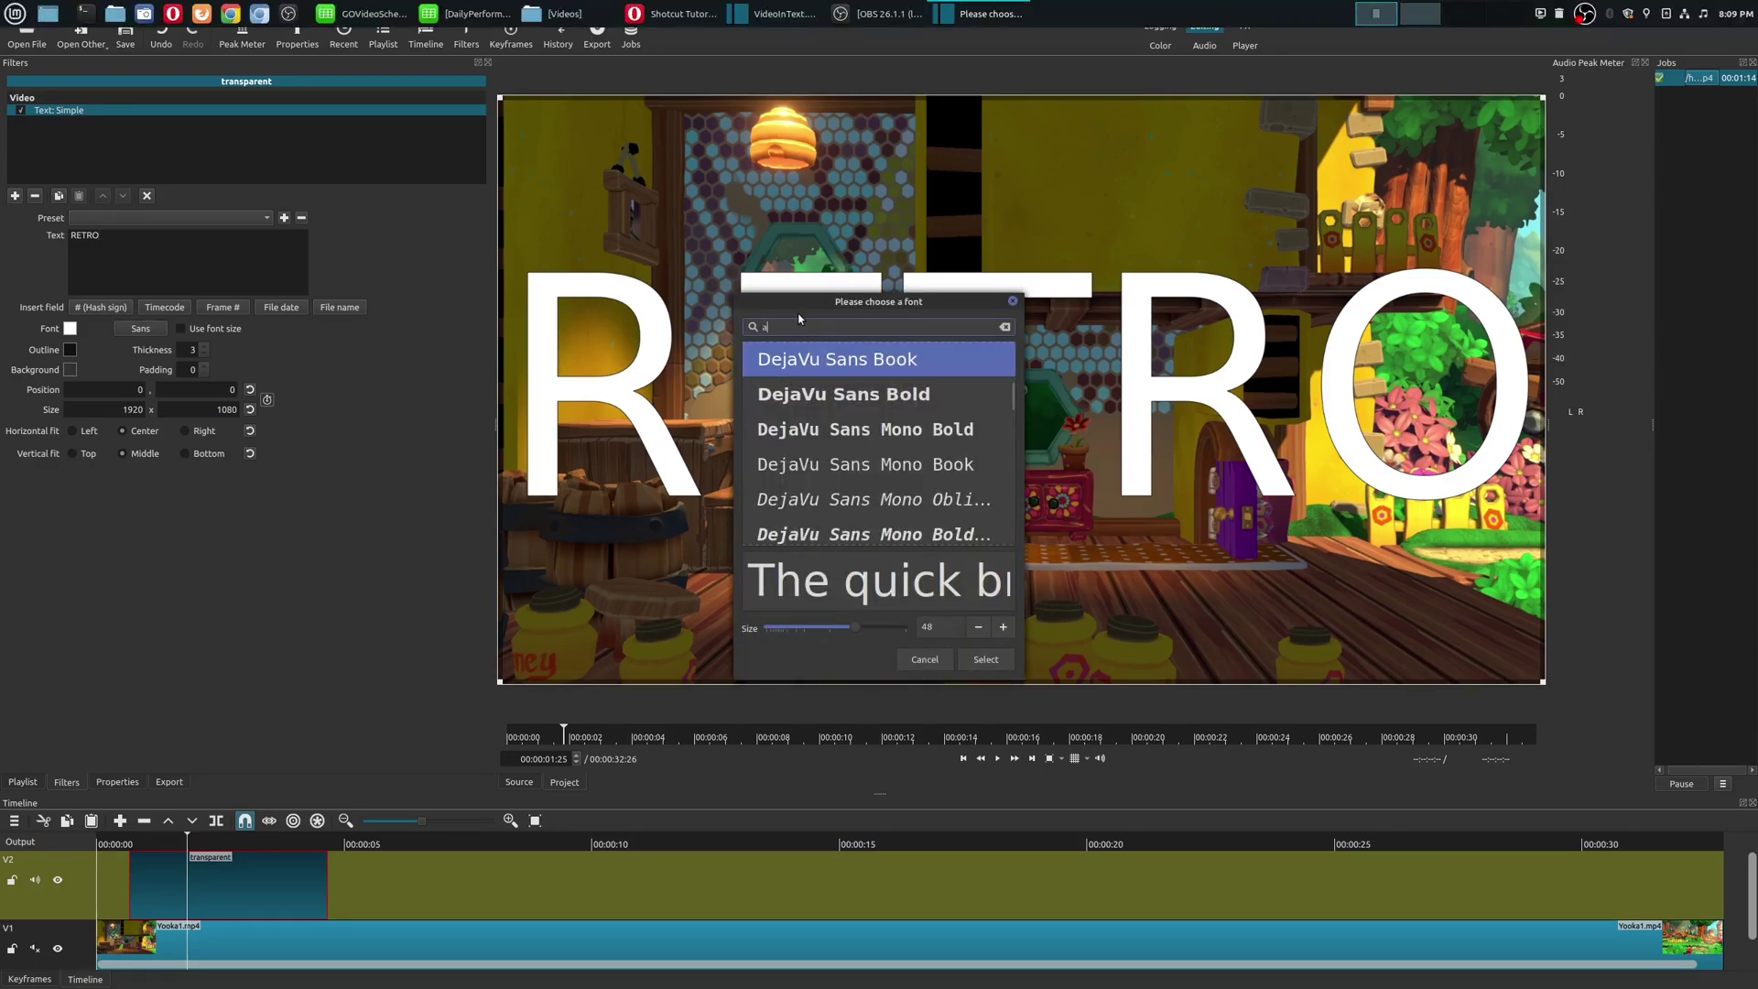
type("nton")
left_click(824, 432)
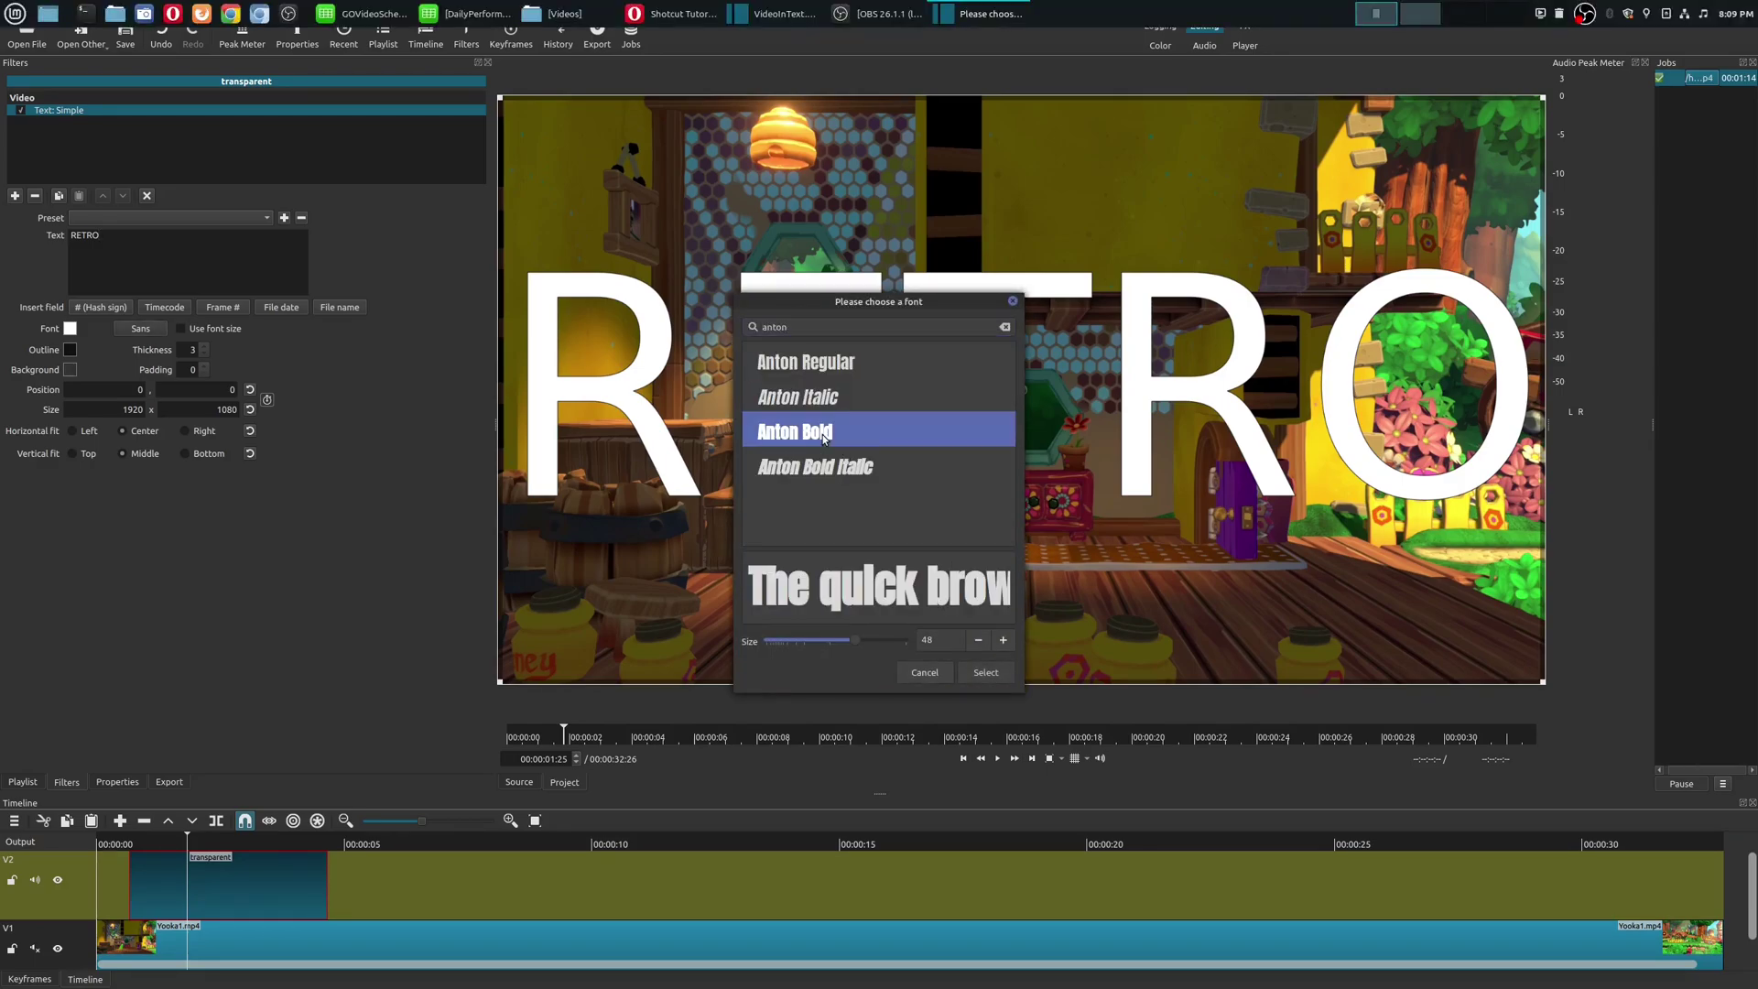
left_click(982, 673)
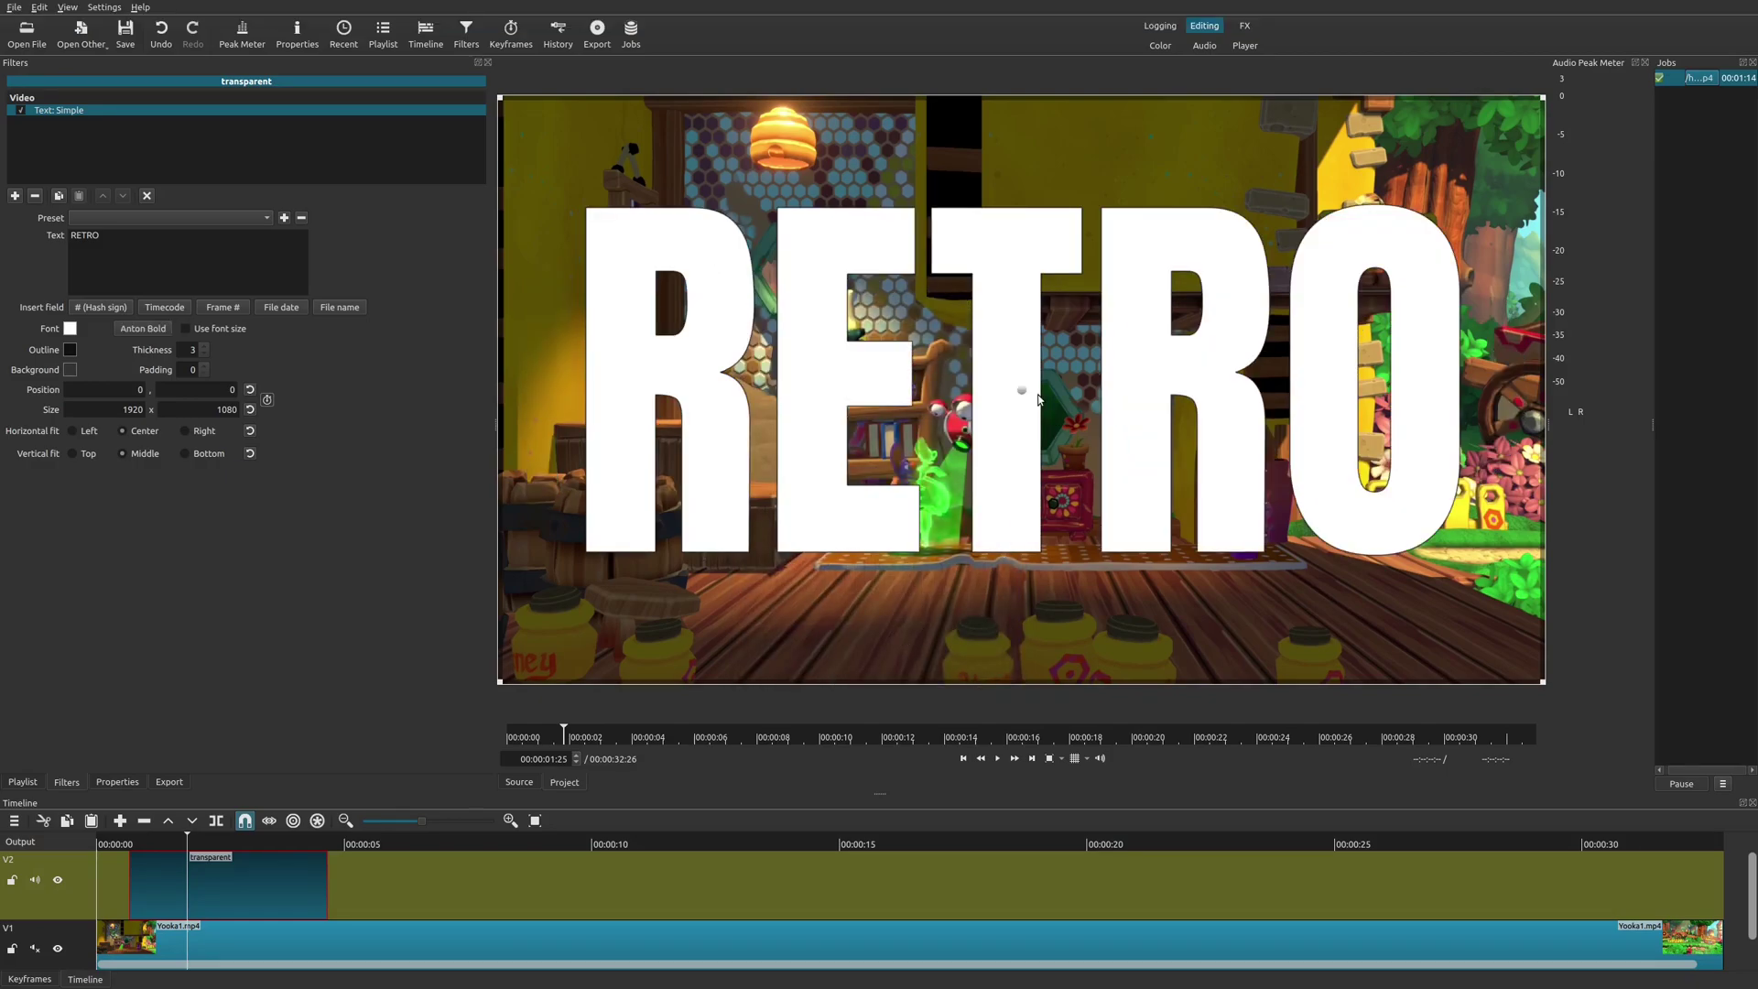
left_click_drag(1021, 390, 1013, 394)
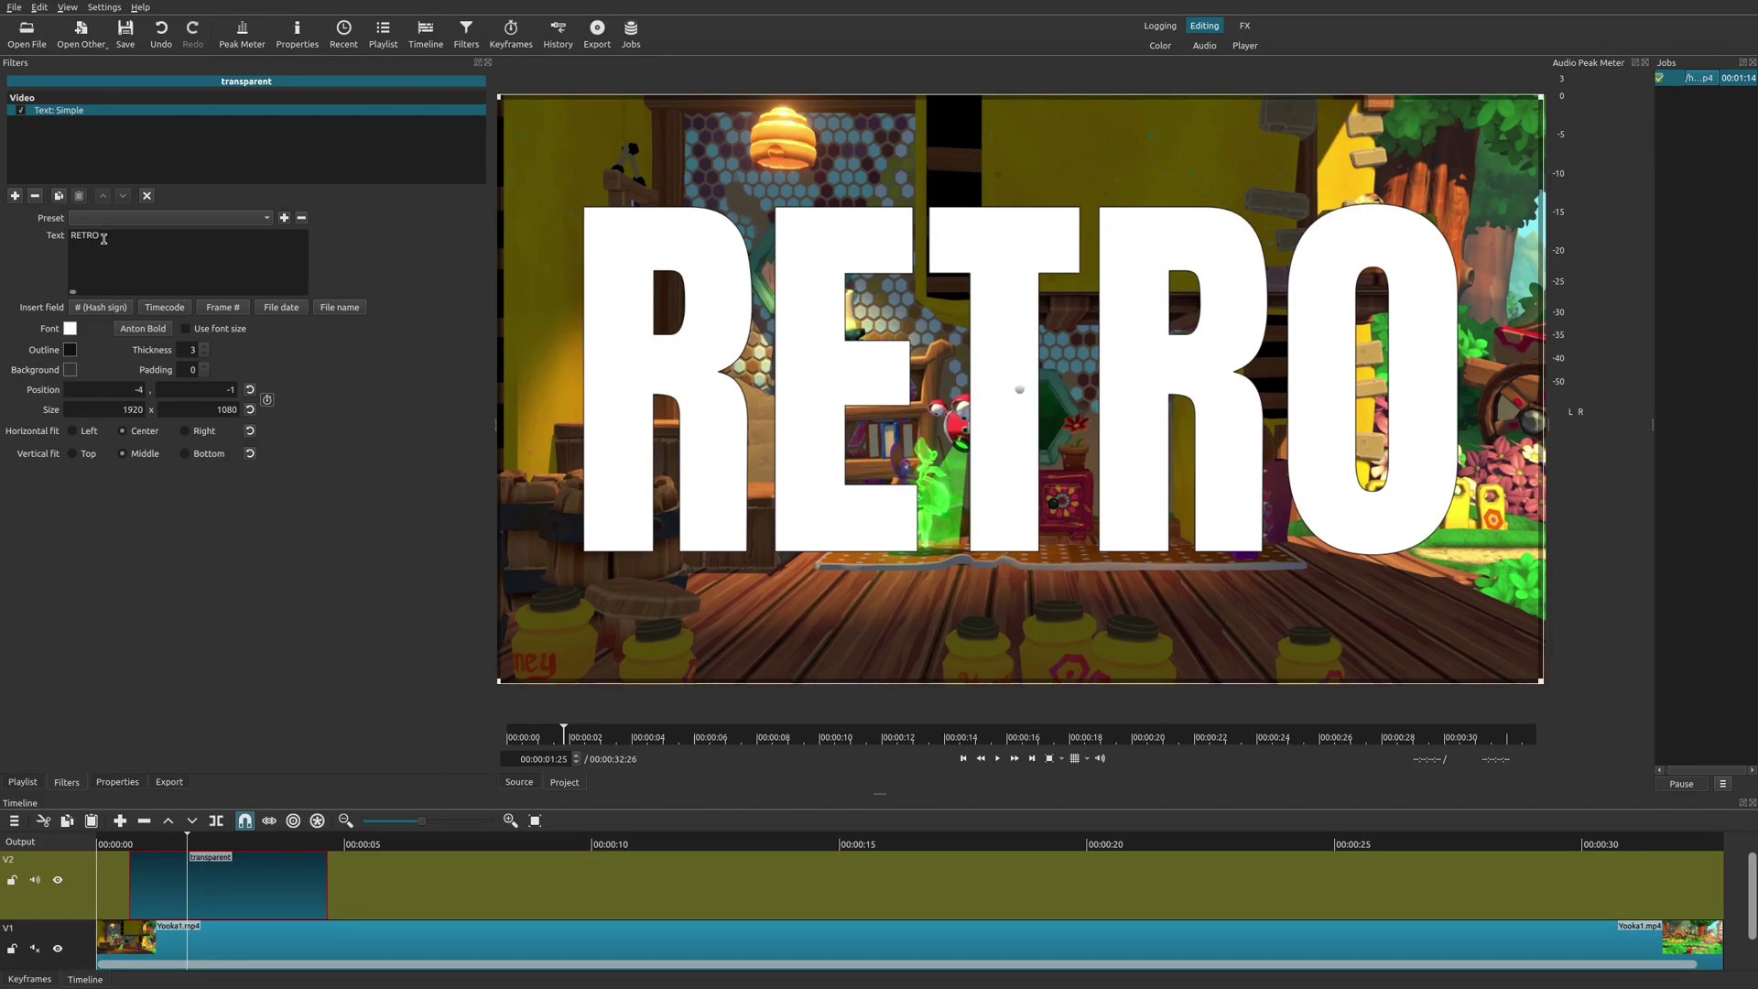
Add Chroma Key: Simple and eyedrop the white RETRO letters as the key colour, at 28.8%.
left_click(15, 195)
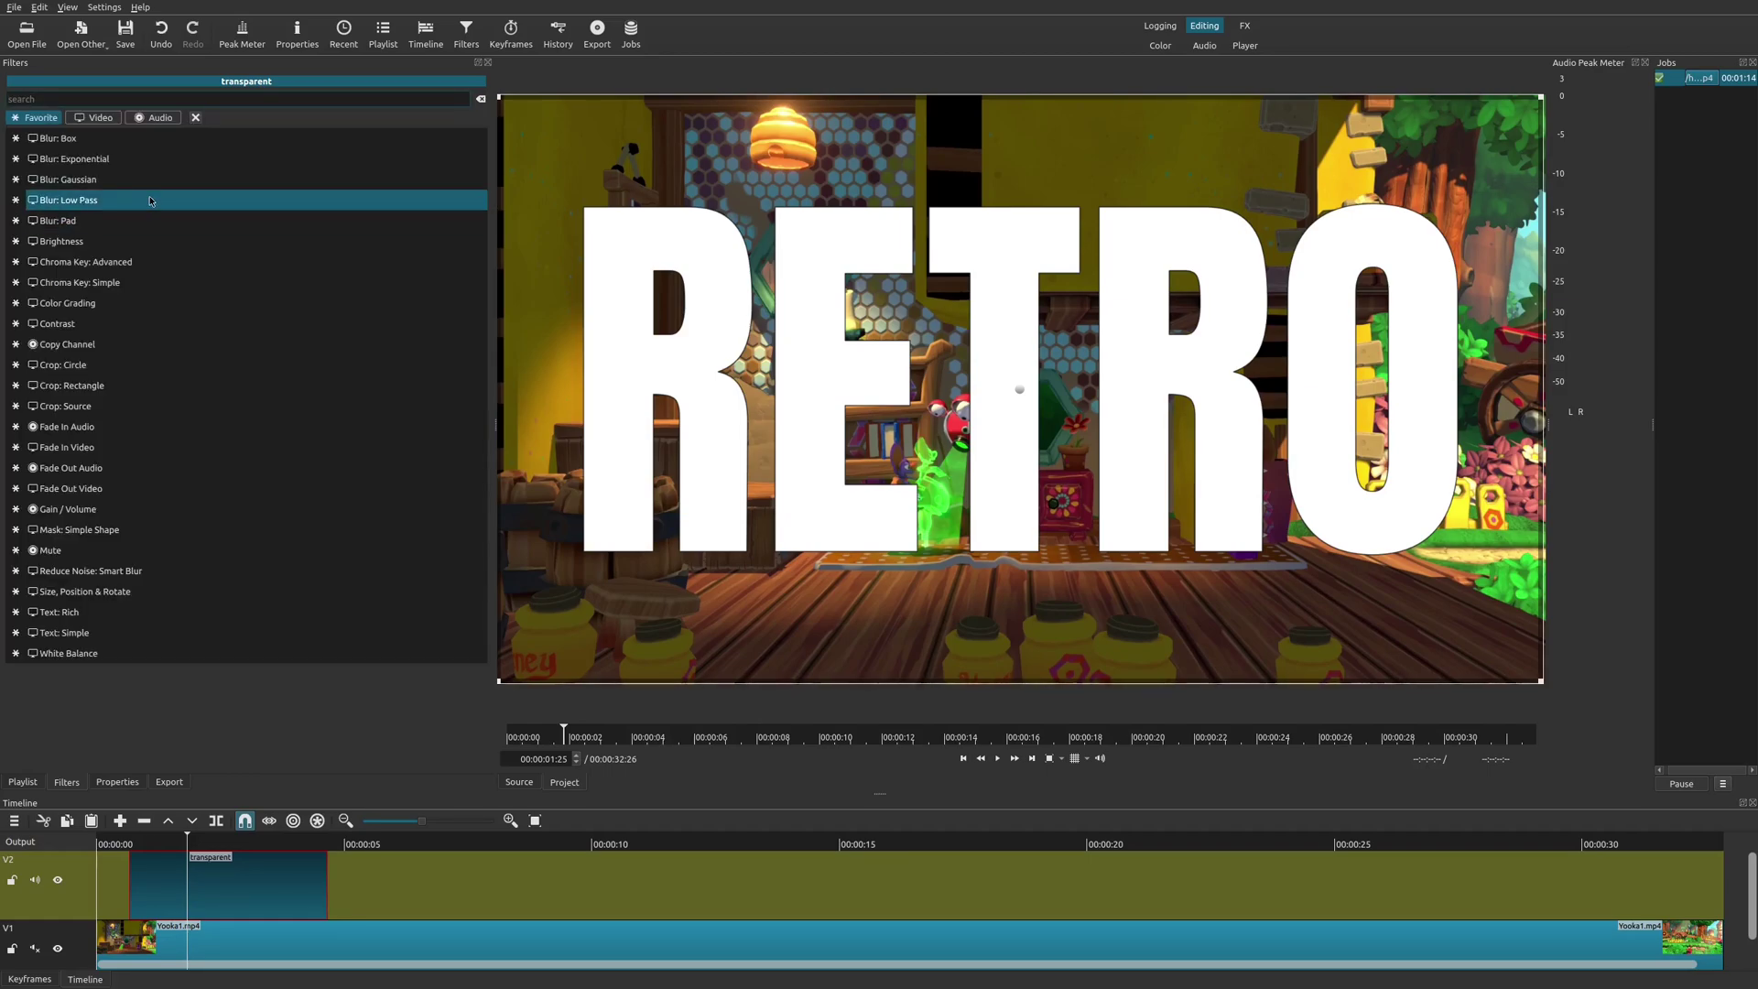
type("chroma")
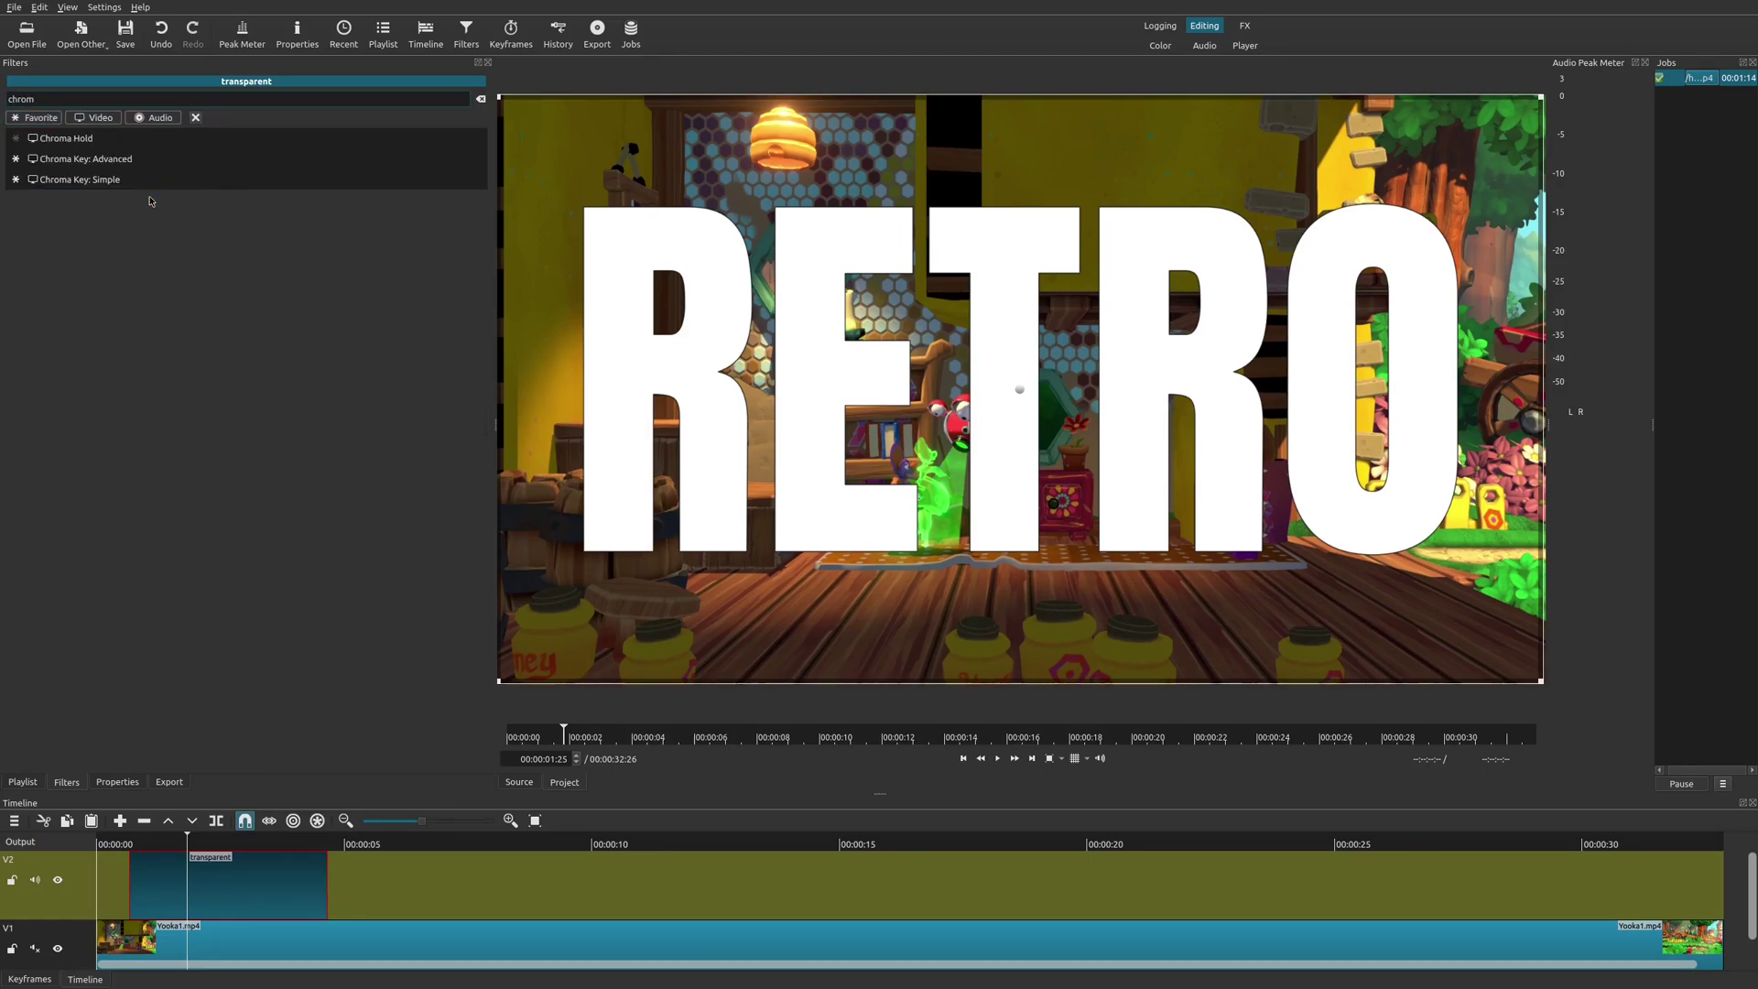
left_click(105, 179)
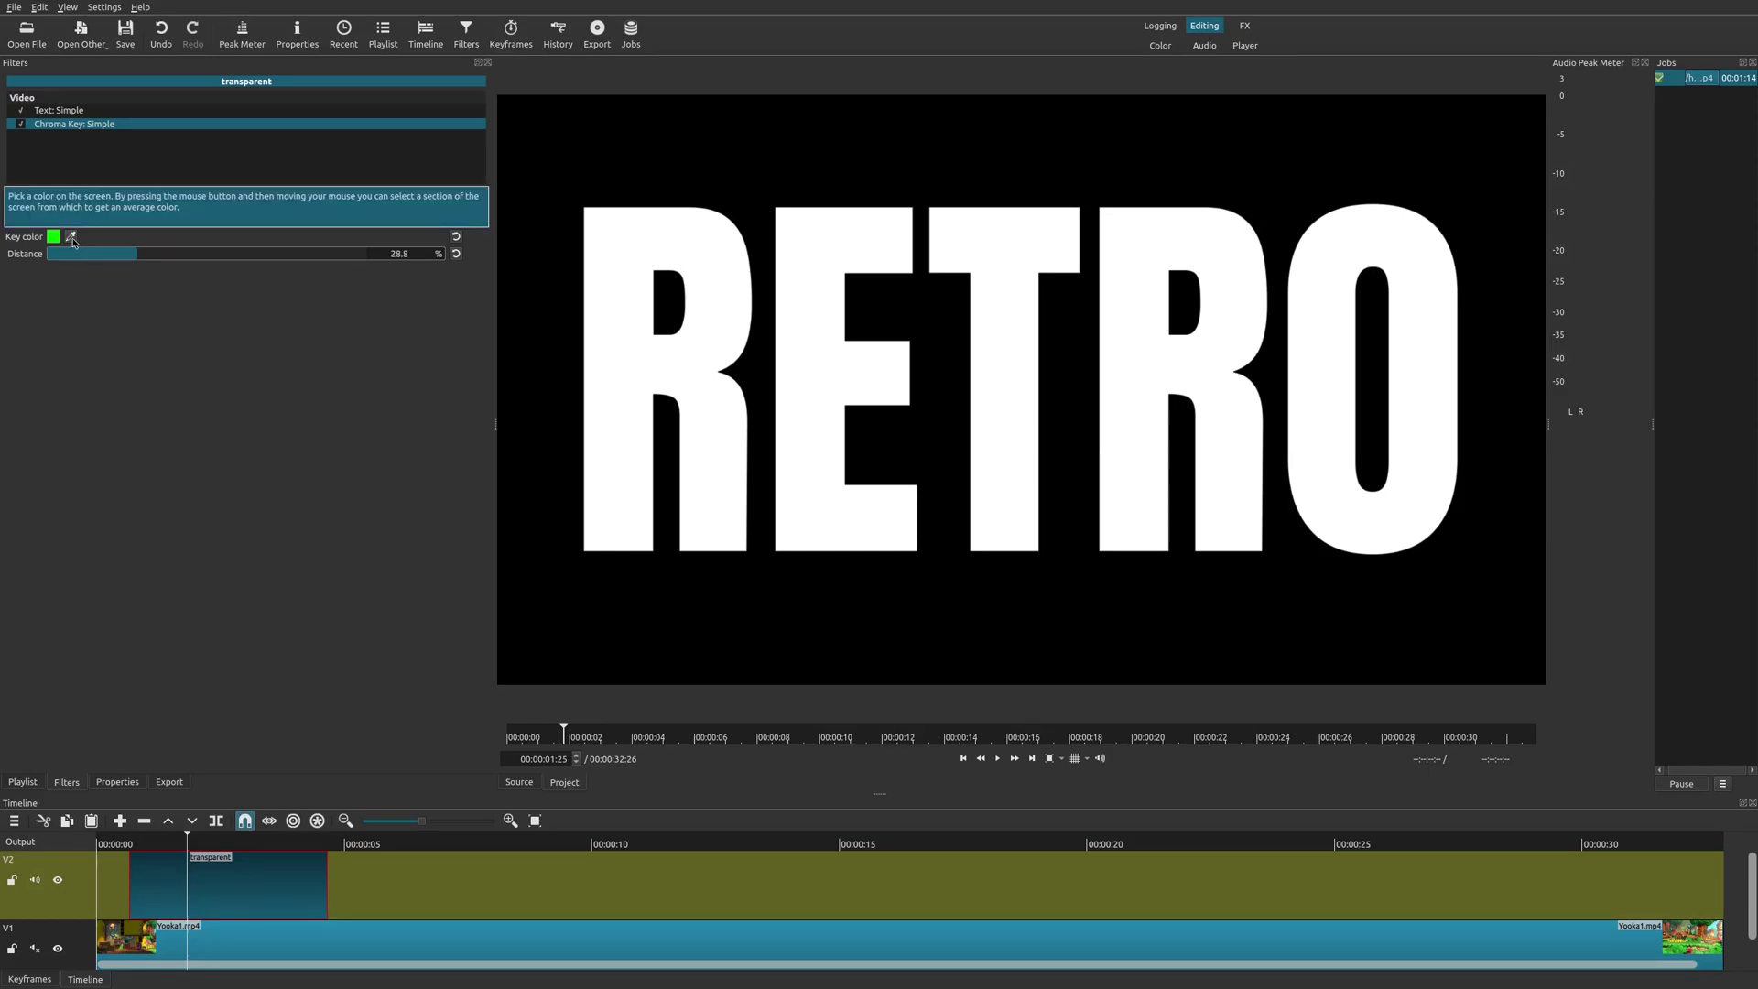
left_click(71, 237)
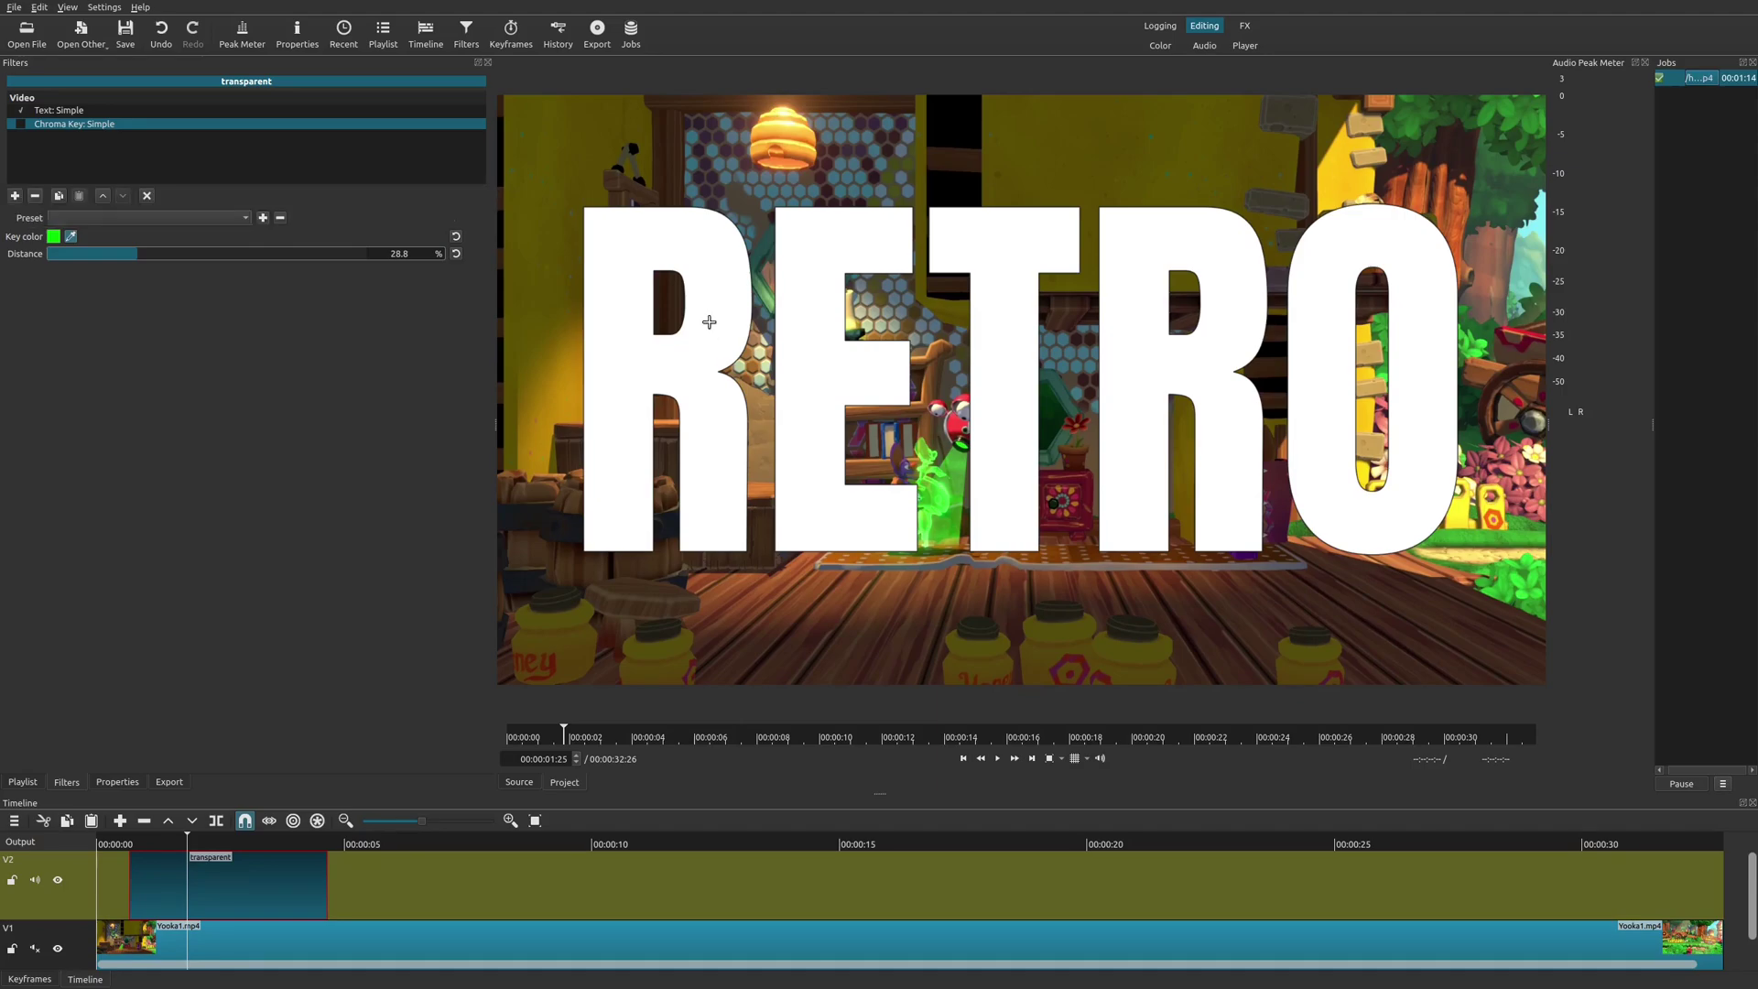
left_click(709, 321)
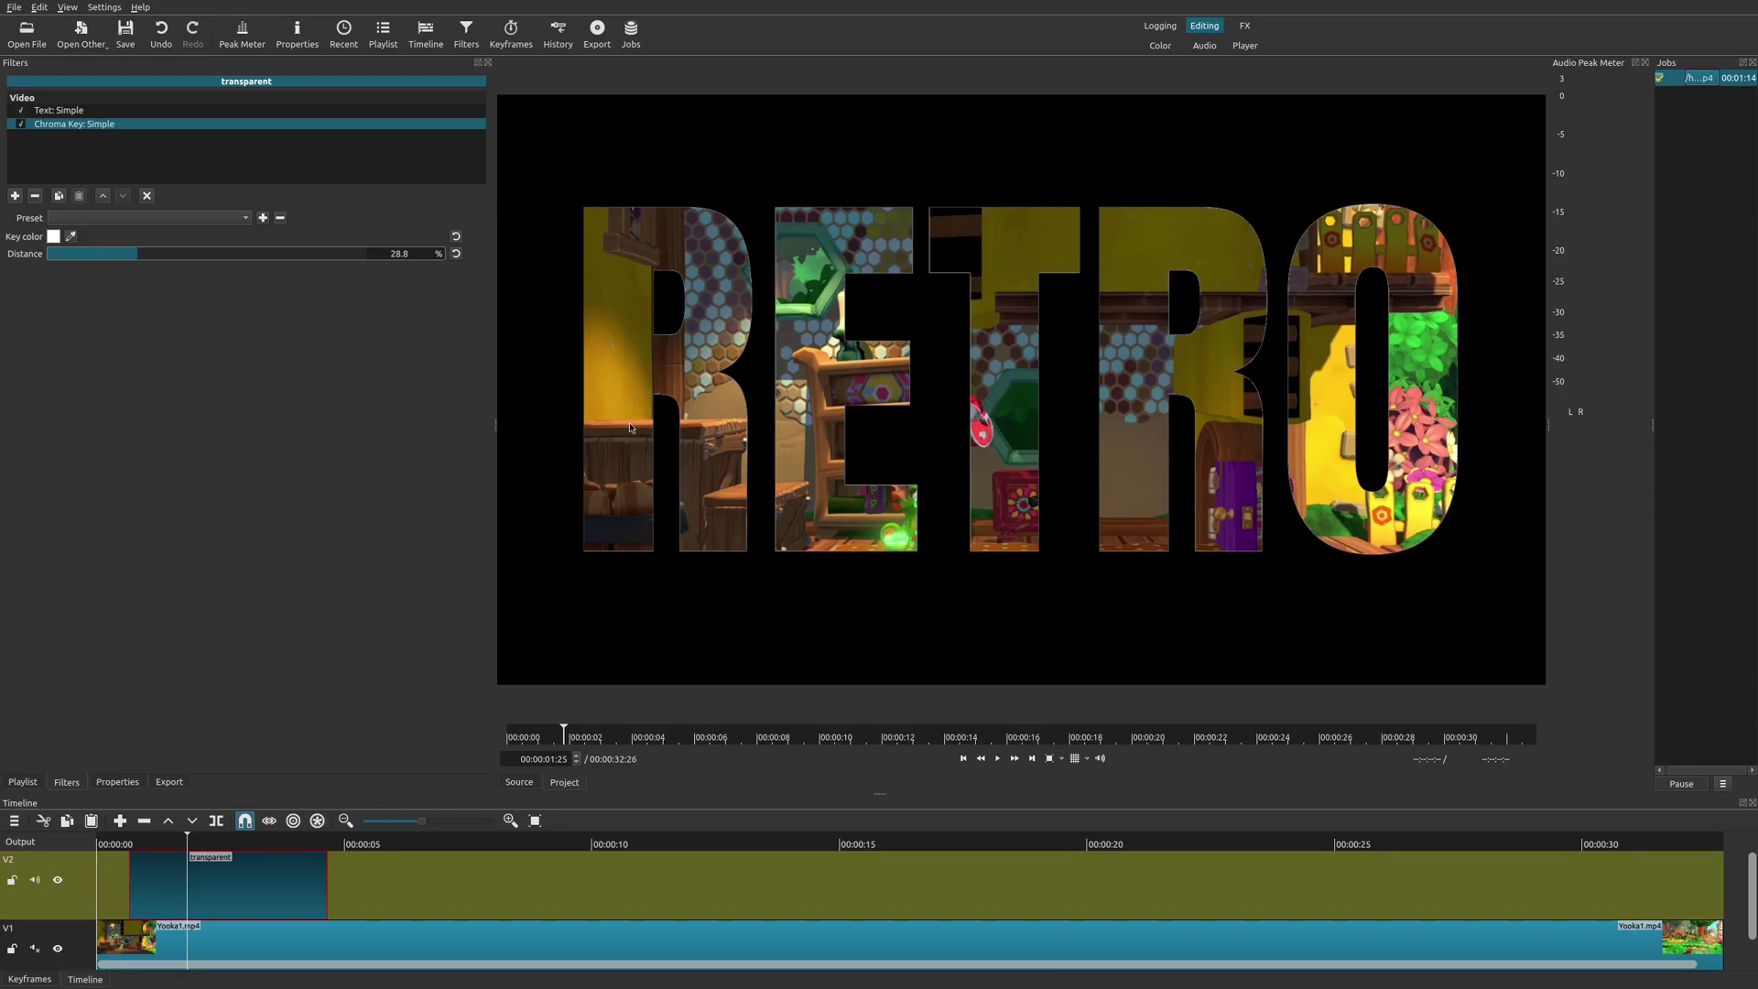
Play the keyed RETRO title from the clip start, then reselect the Text: Simple filter.
left_click(131, 843)
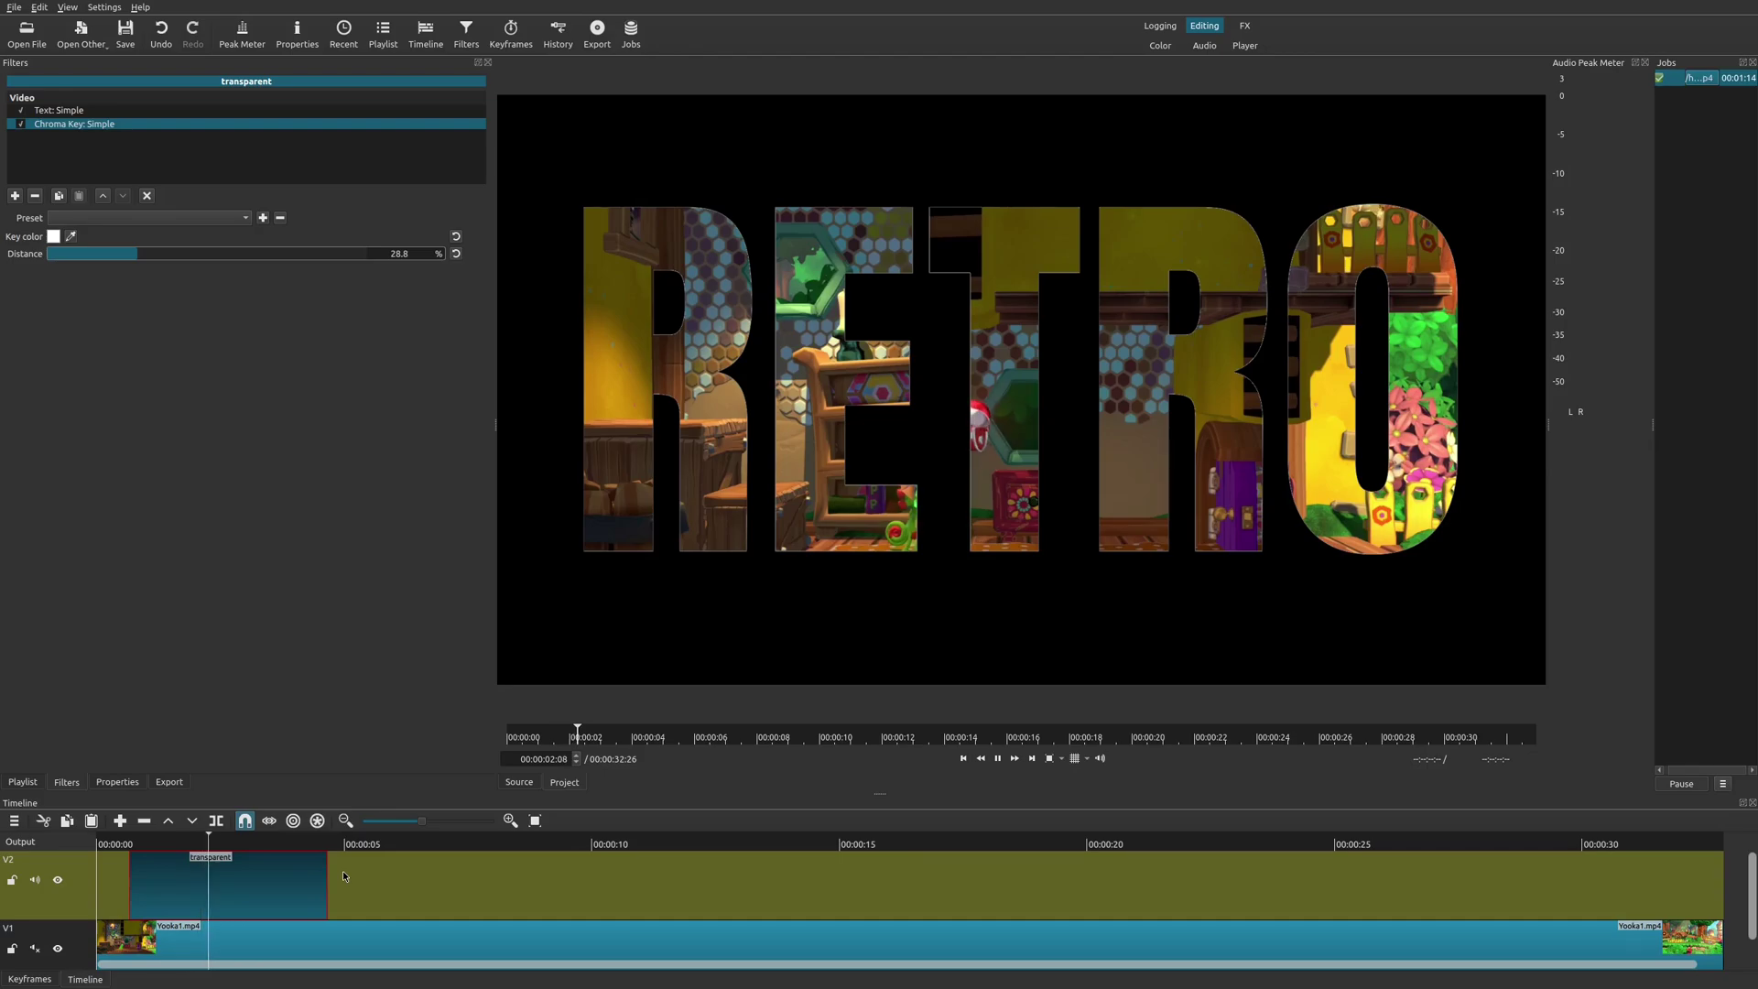
left_click(722, 403)
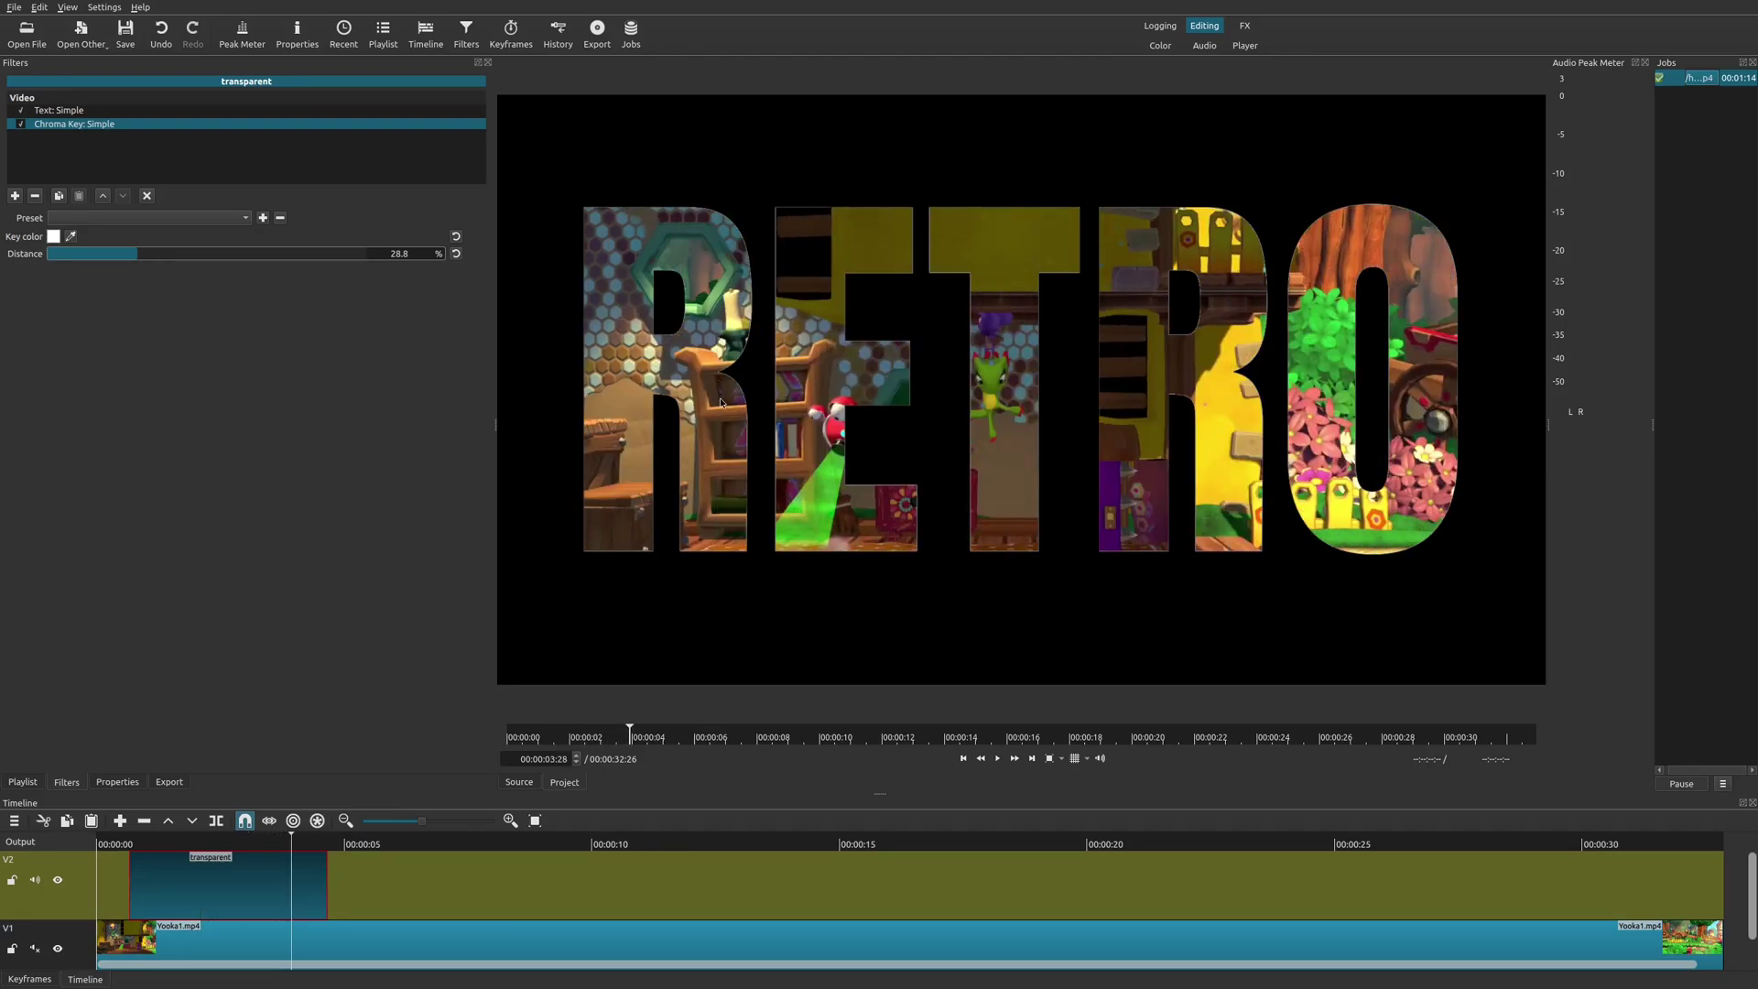
key("Left")
key("Left")
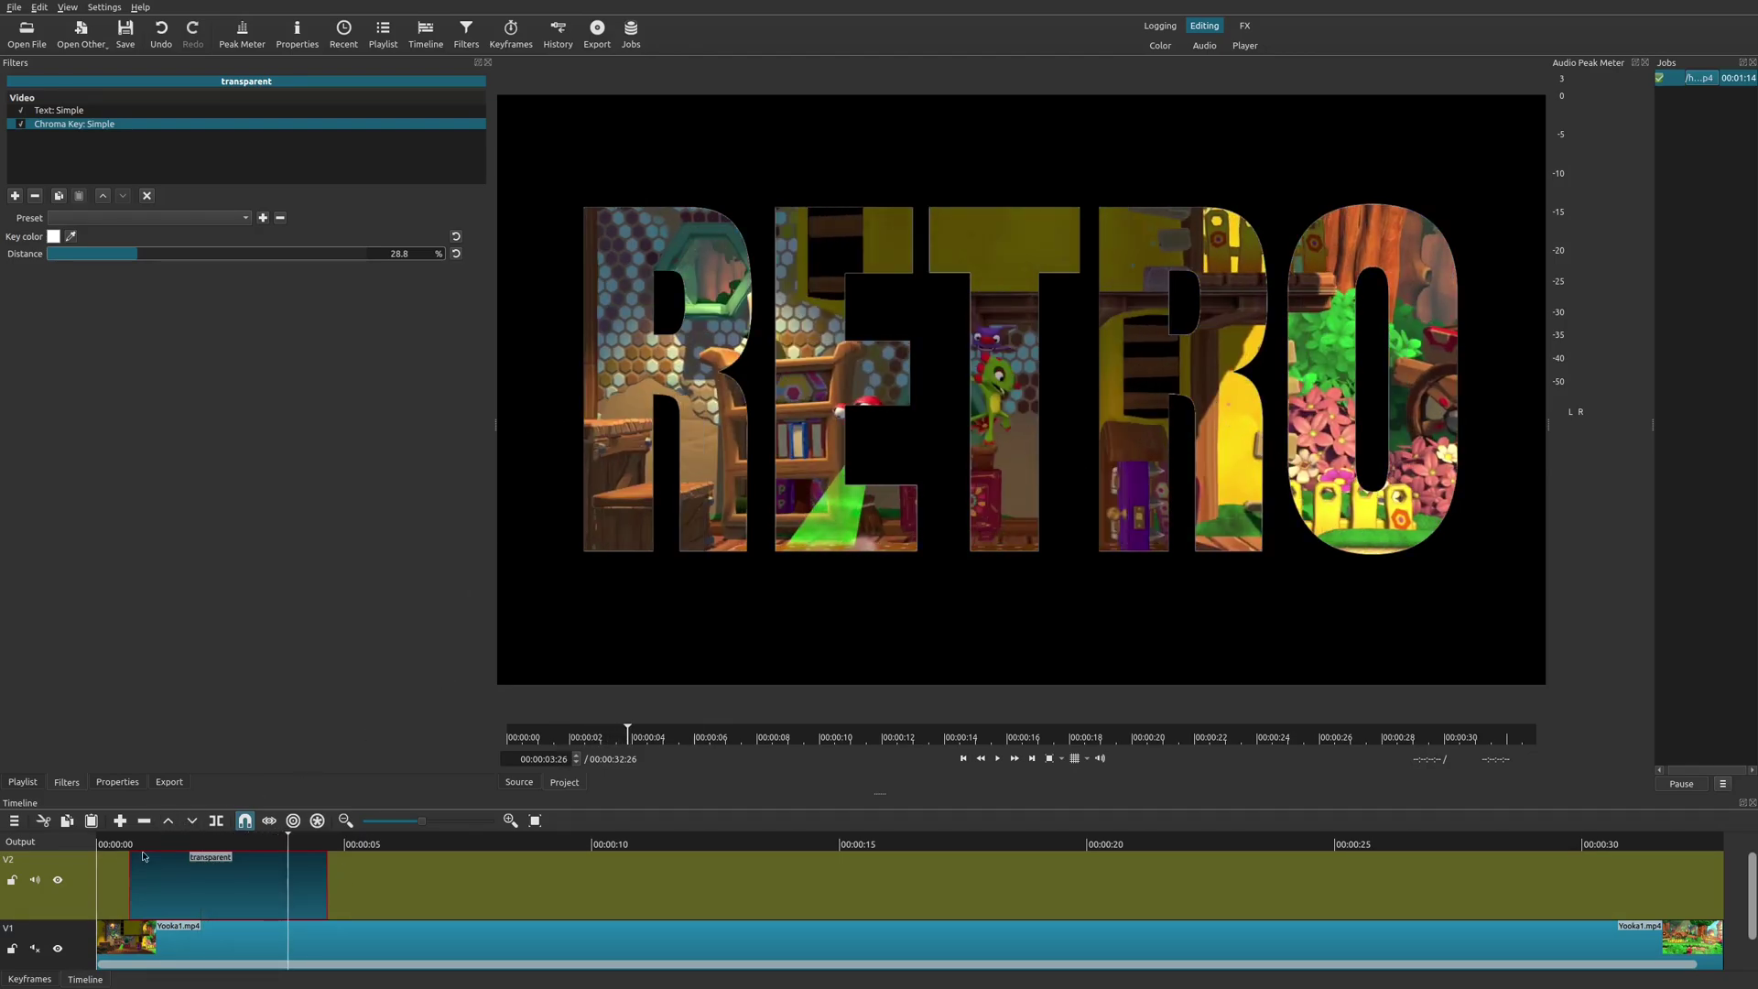
left_click(138, 858)
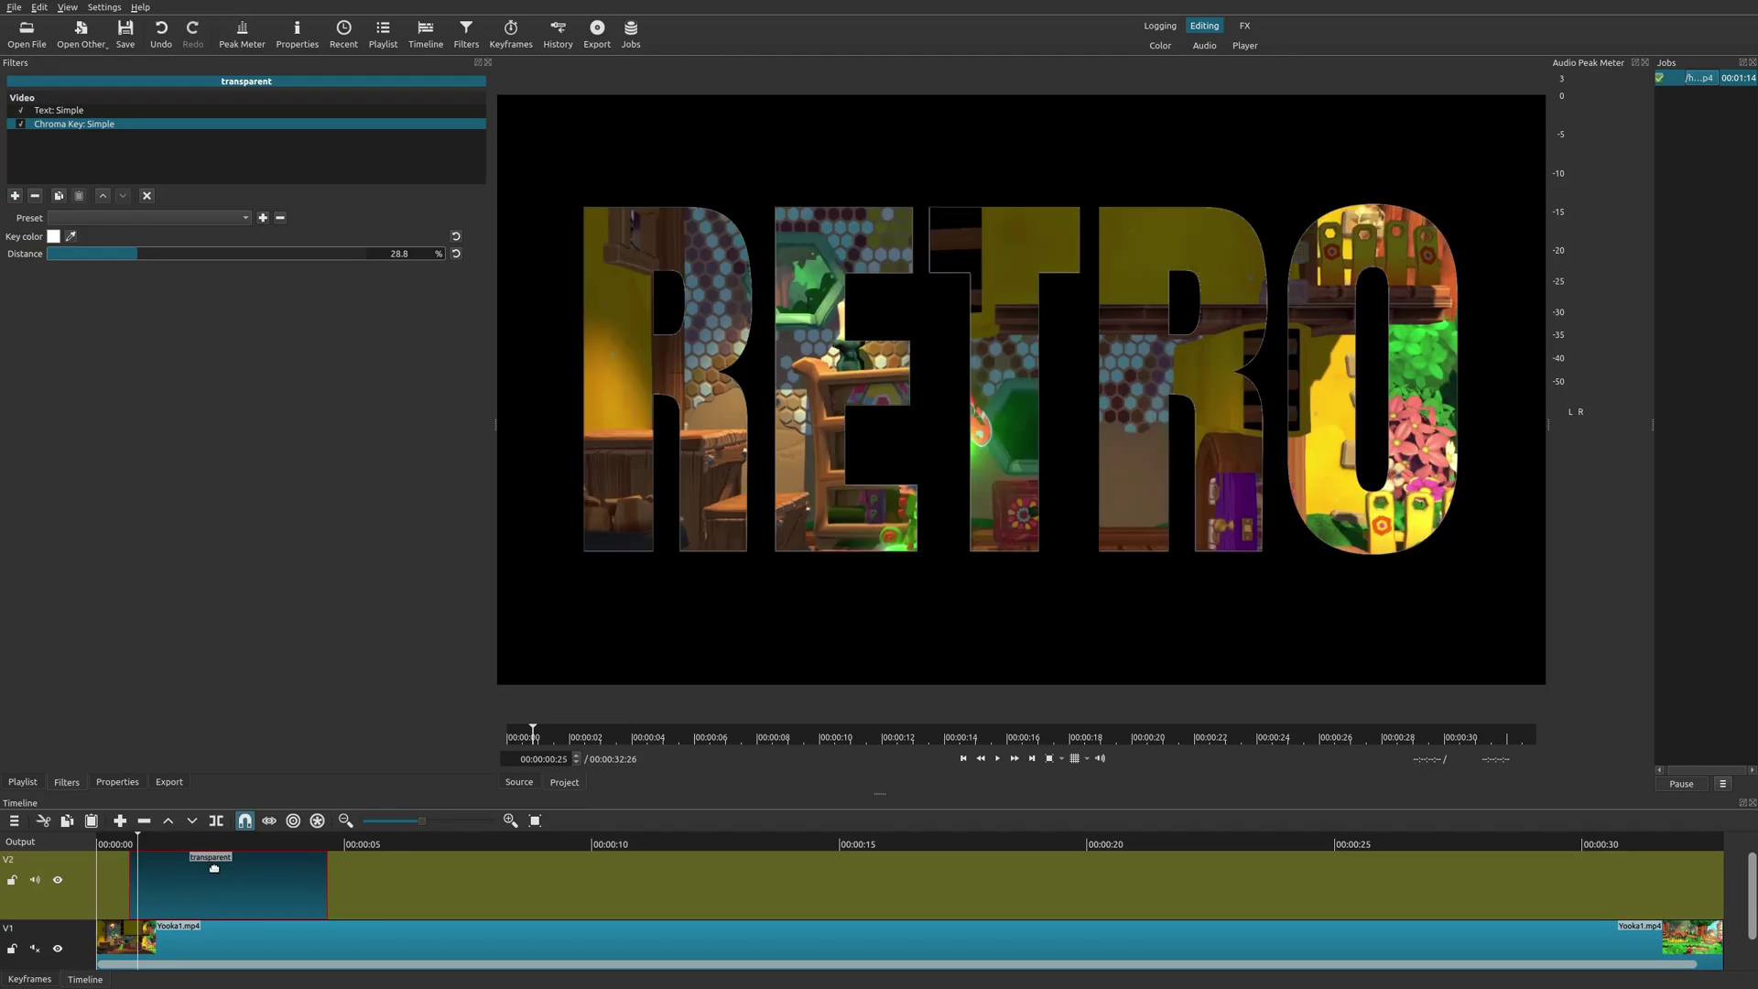
key("Up")
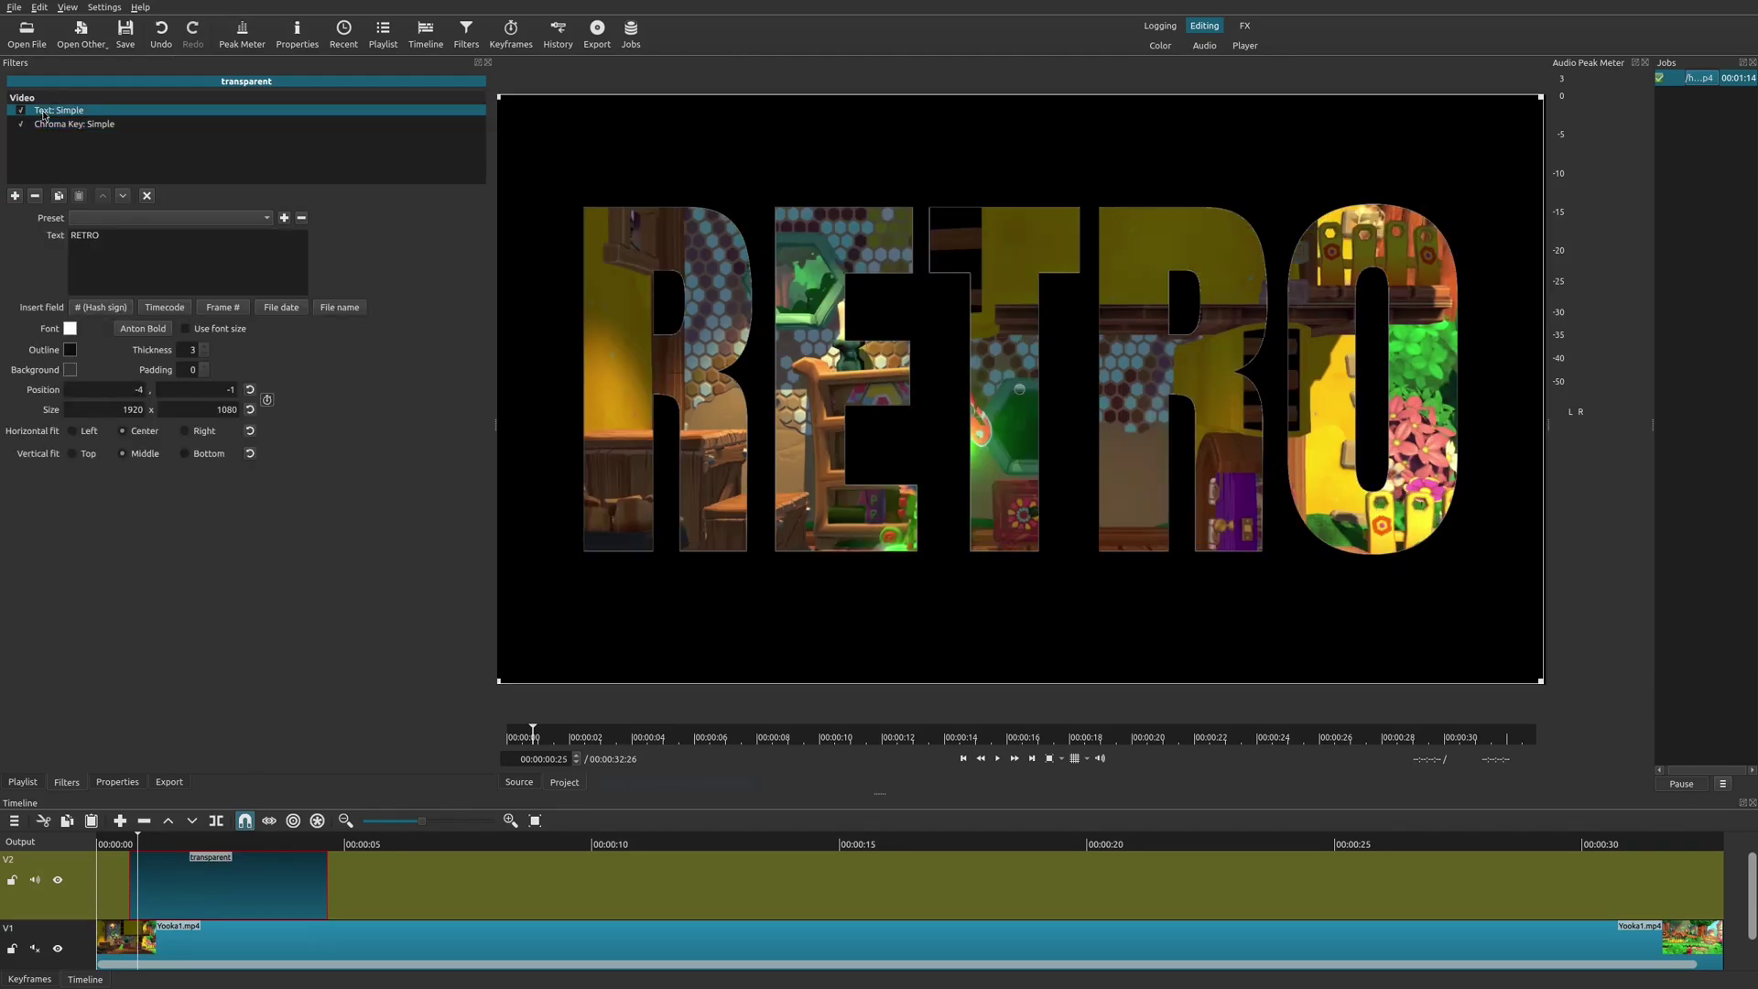
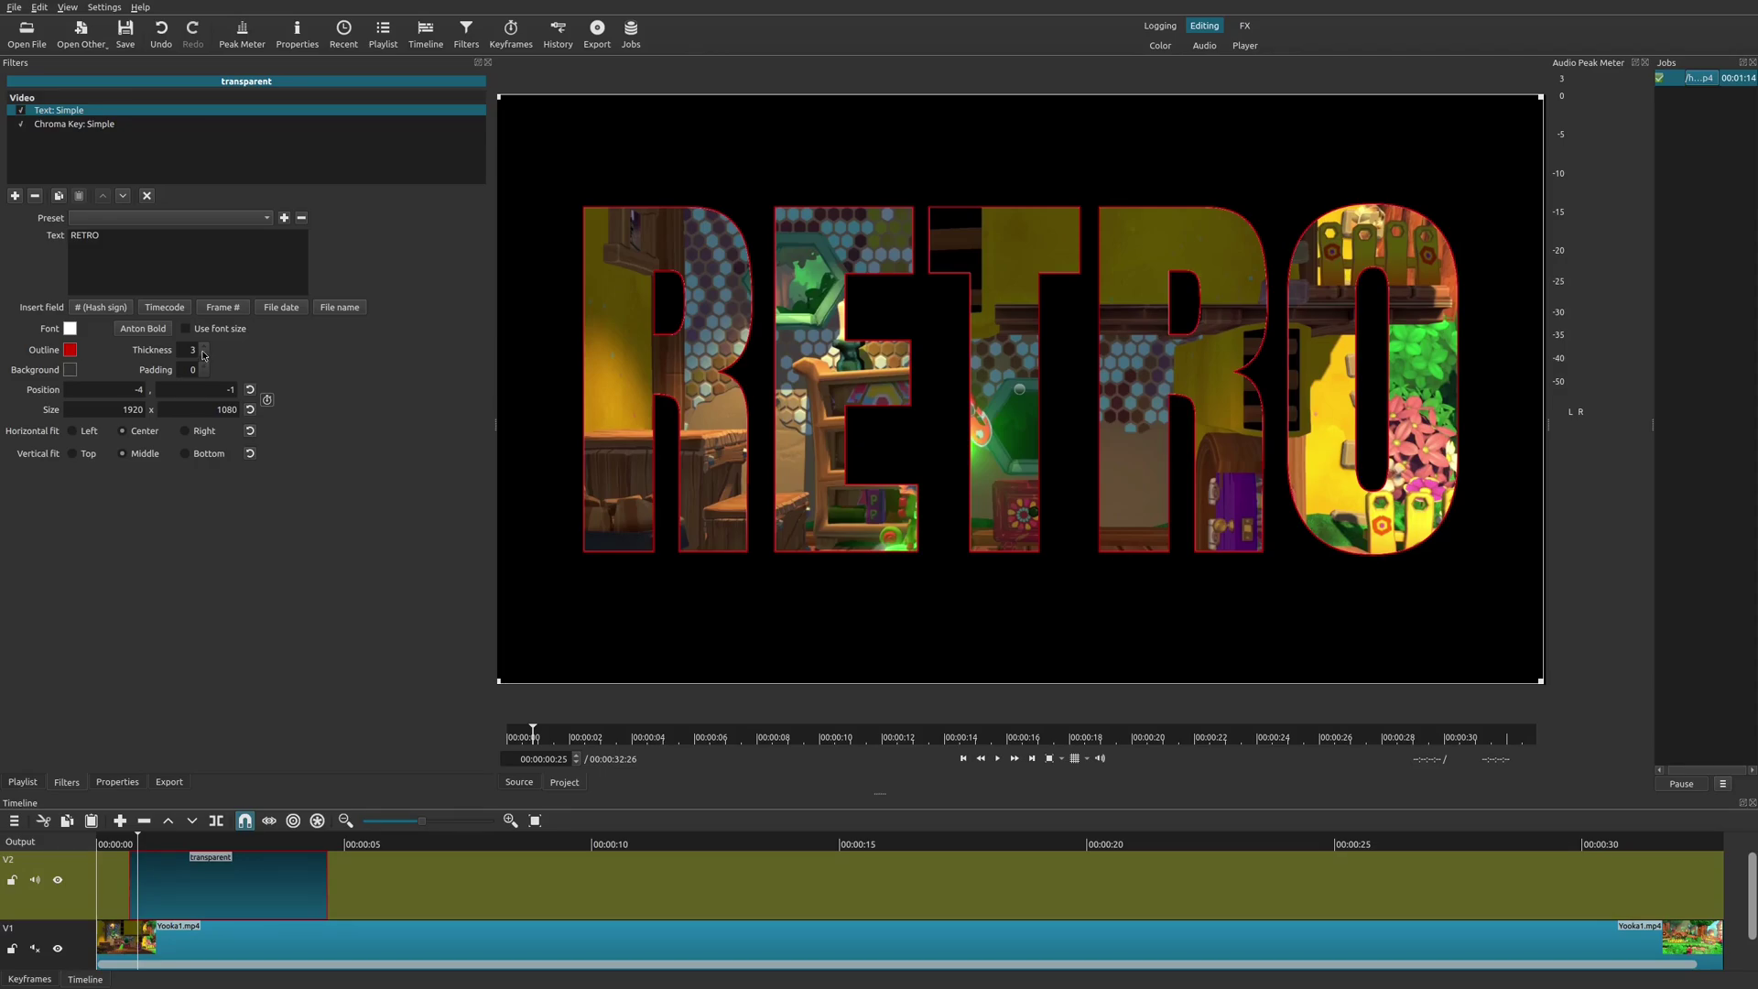
Set the RETRO outline thickness to 8, then put the playhead just before the title clip.
left_click(203, 355)
left_click(203, 356)
left_click(203, 355)
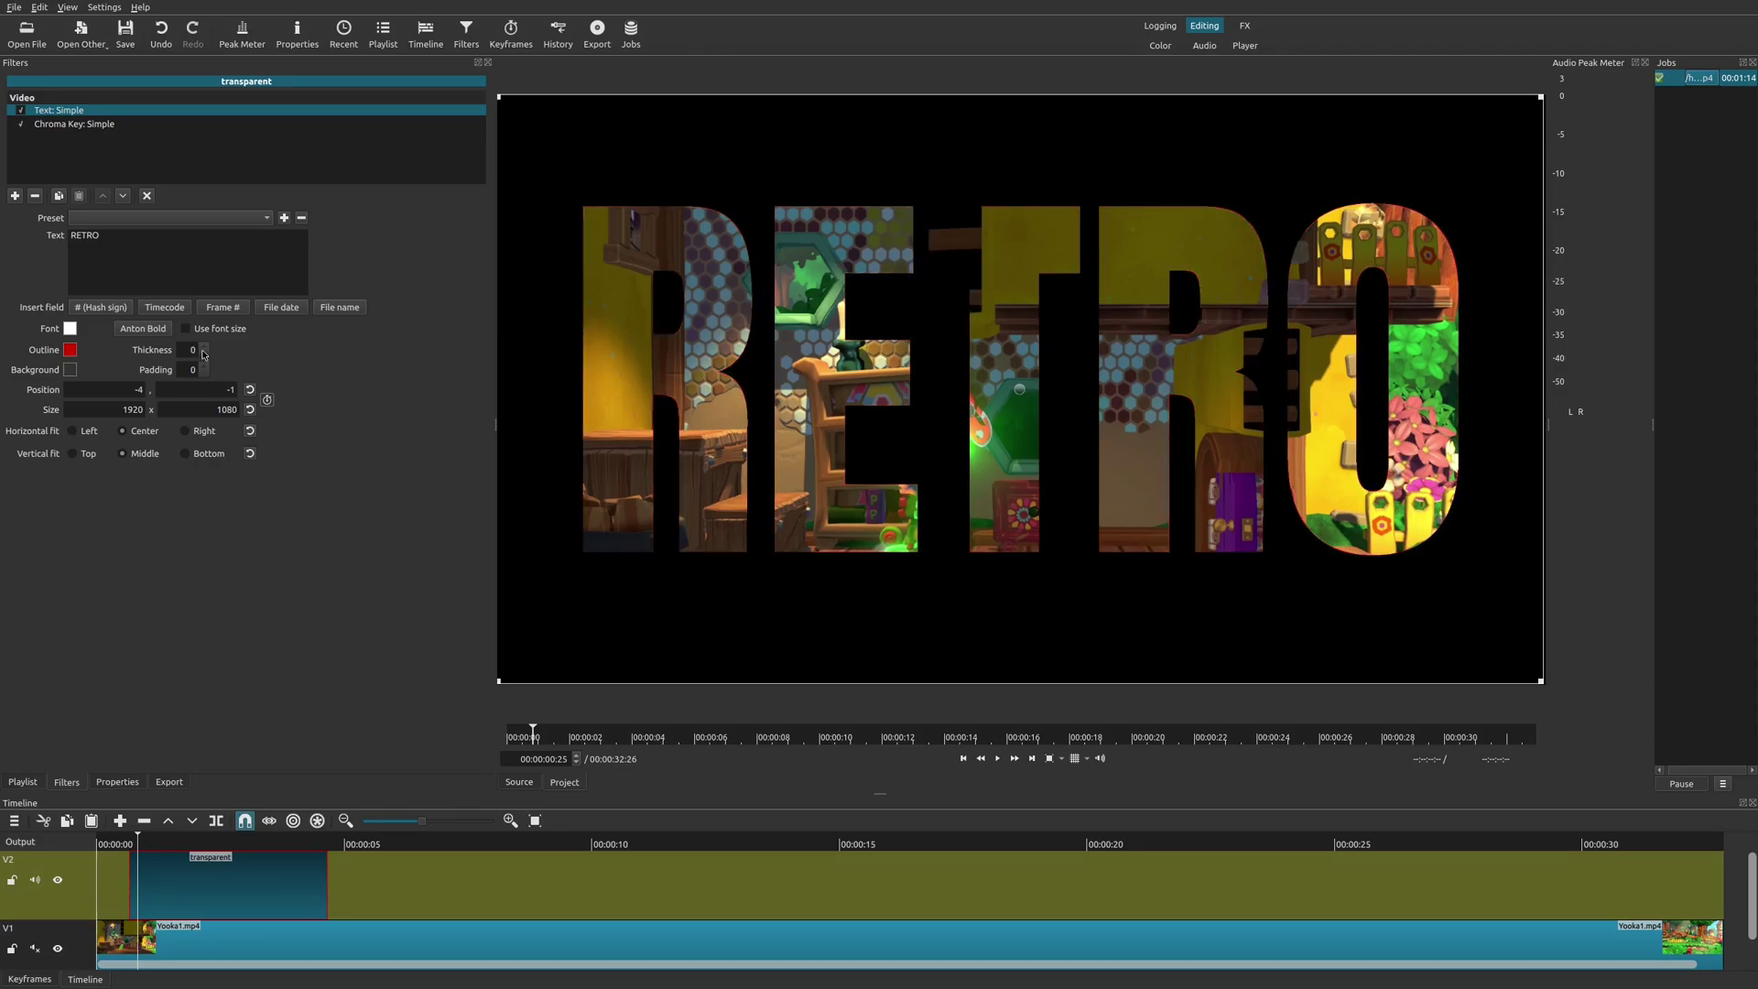
scroll(205, 352, "up", 8)
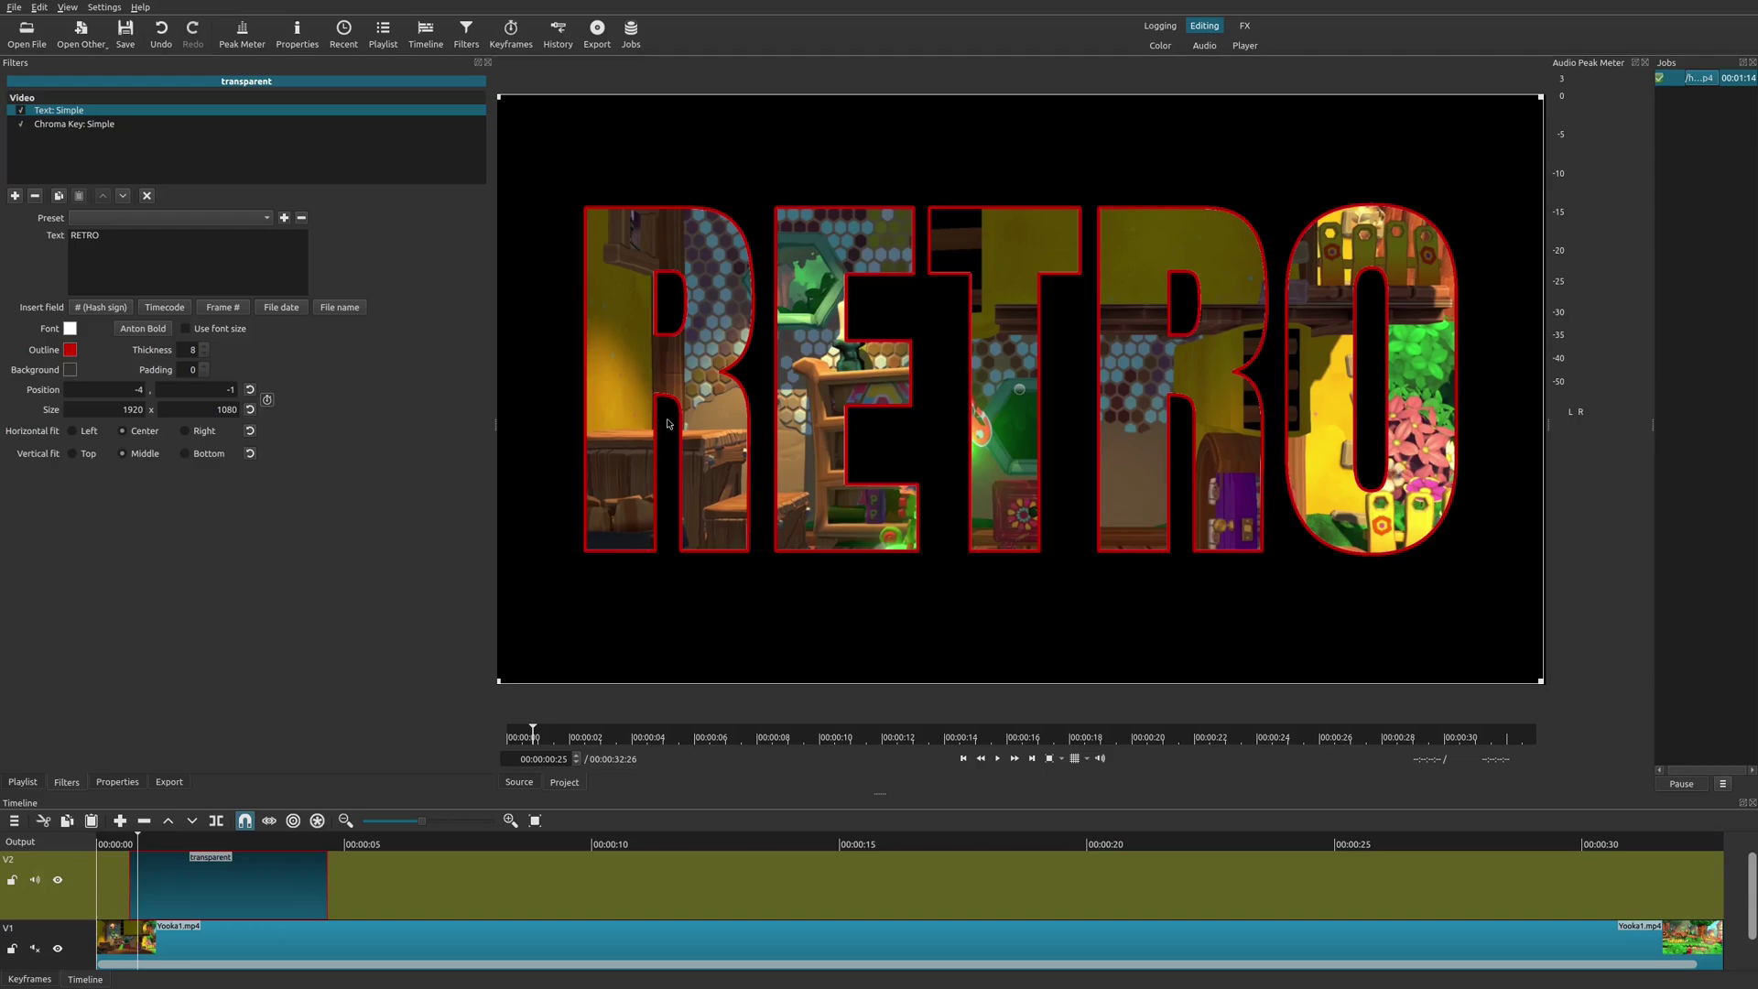
left_click(125, 844)
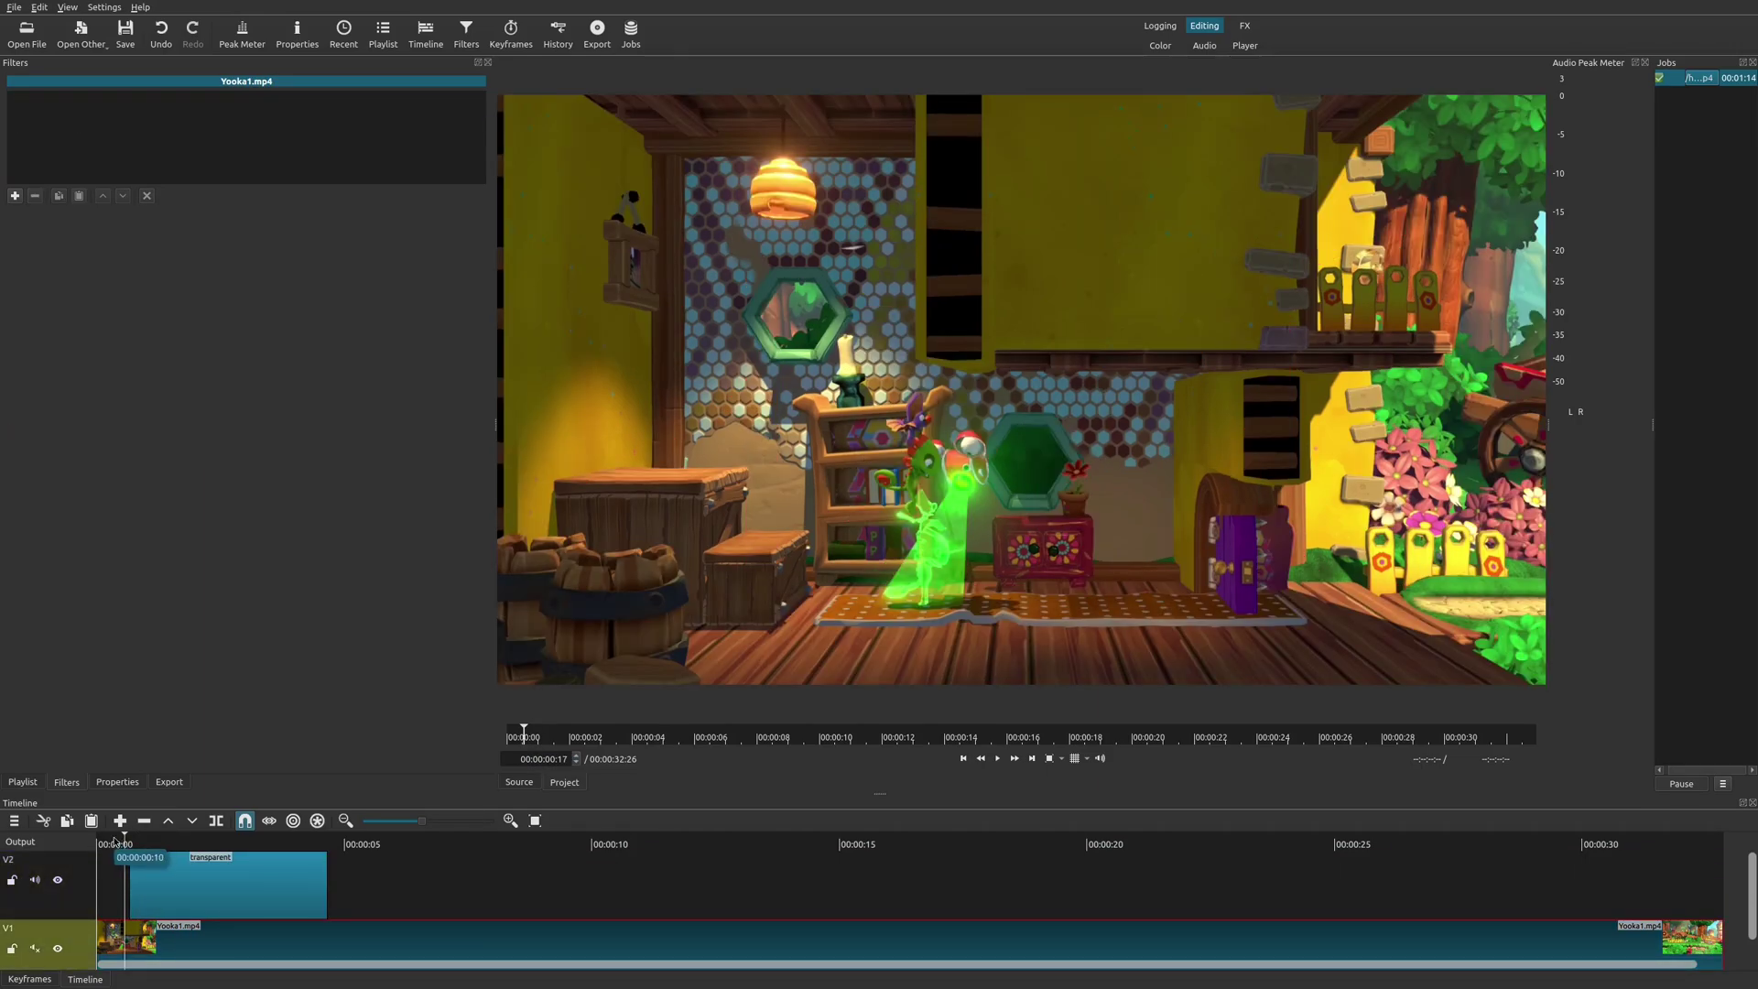
Preview the thicker outline and trim the end of the RETRO title clip shorter.
key("space")
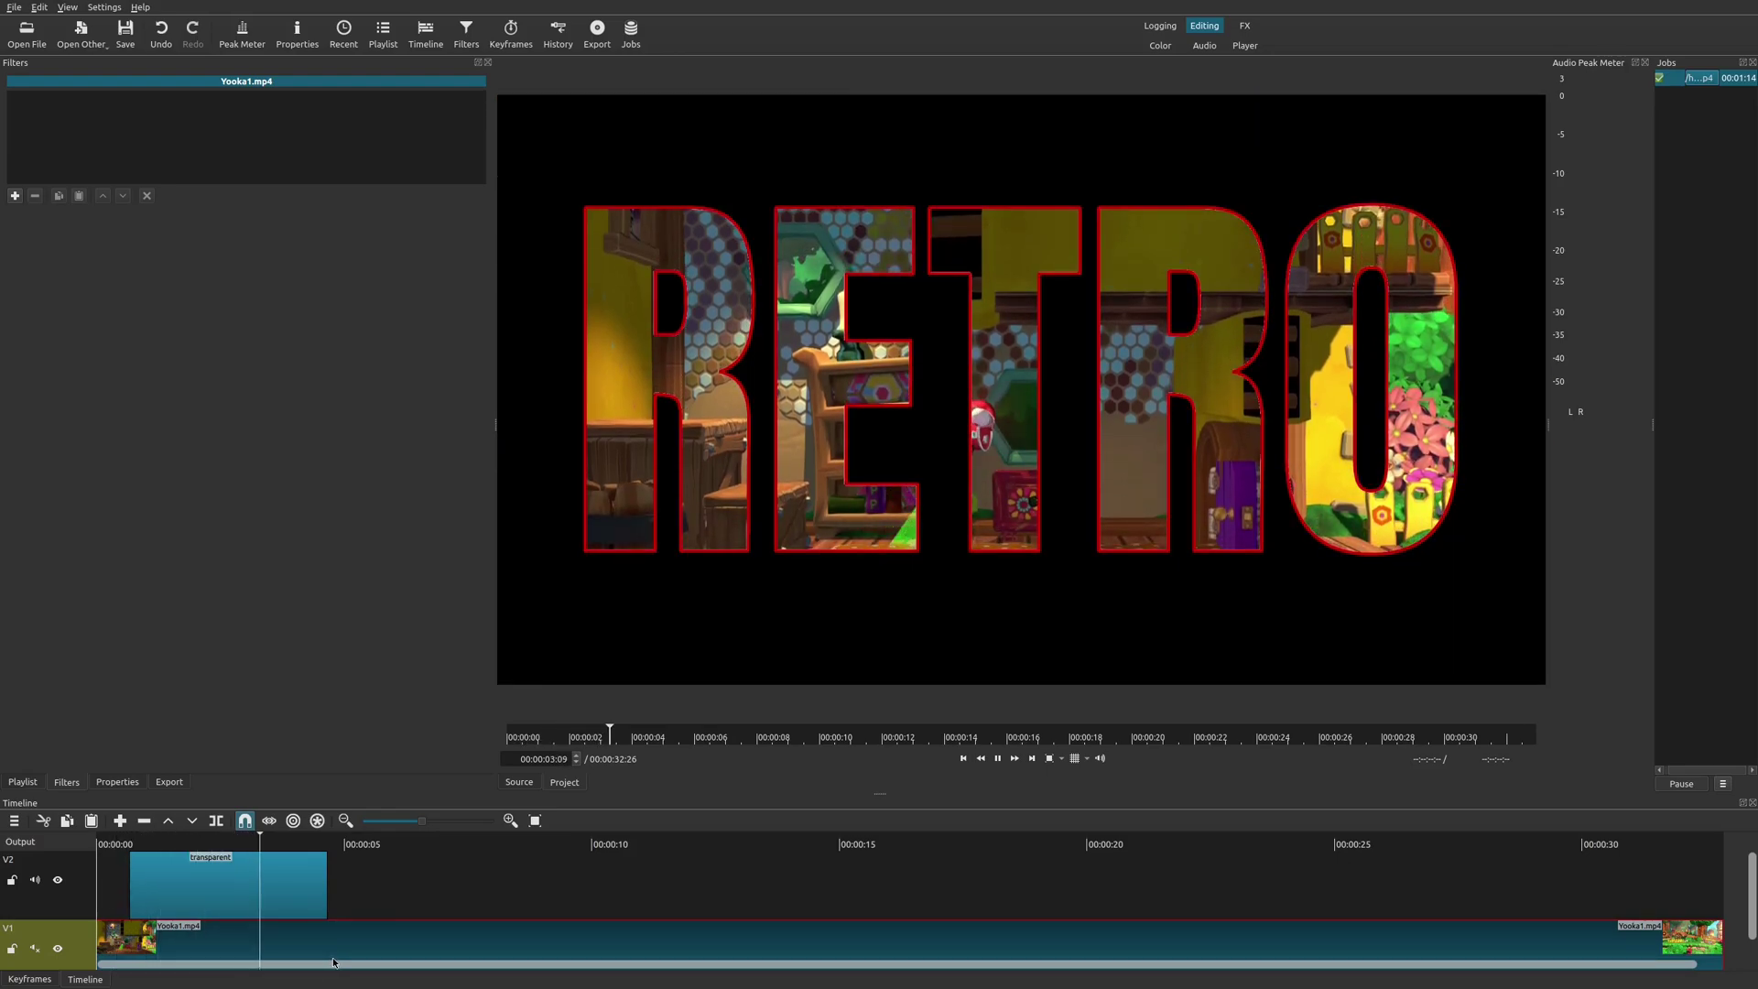
key("space")
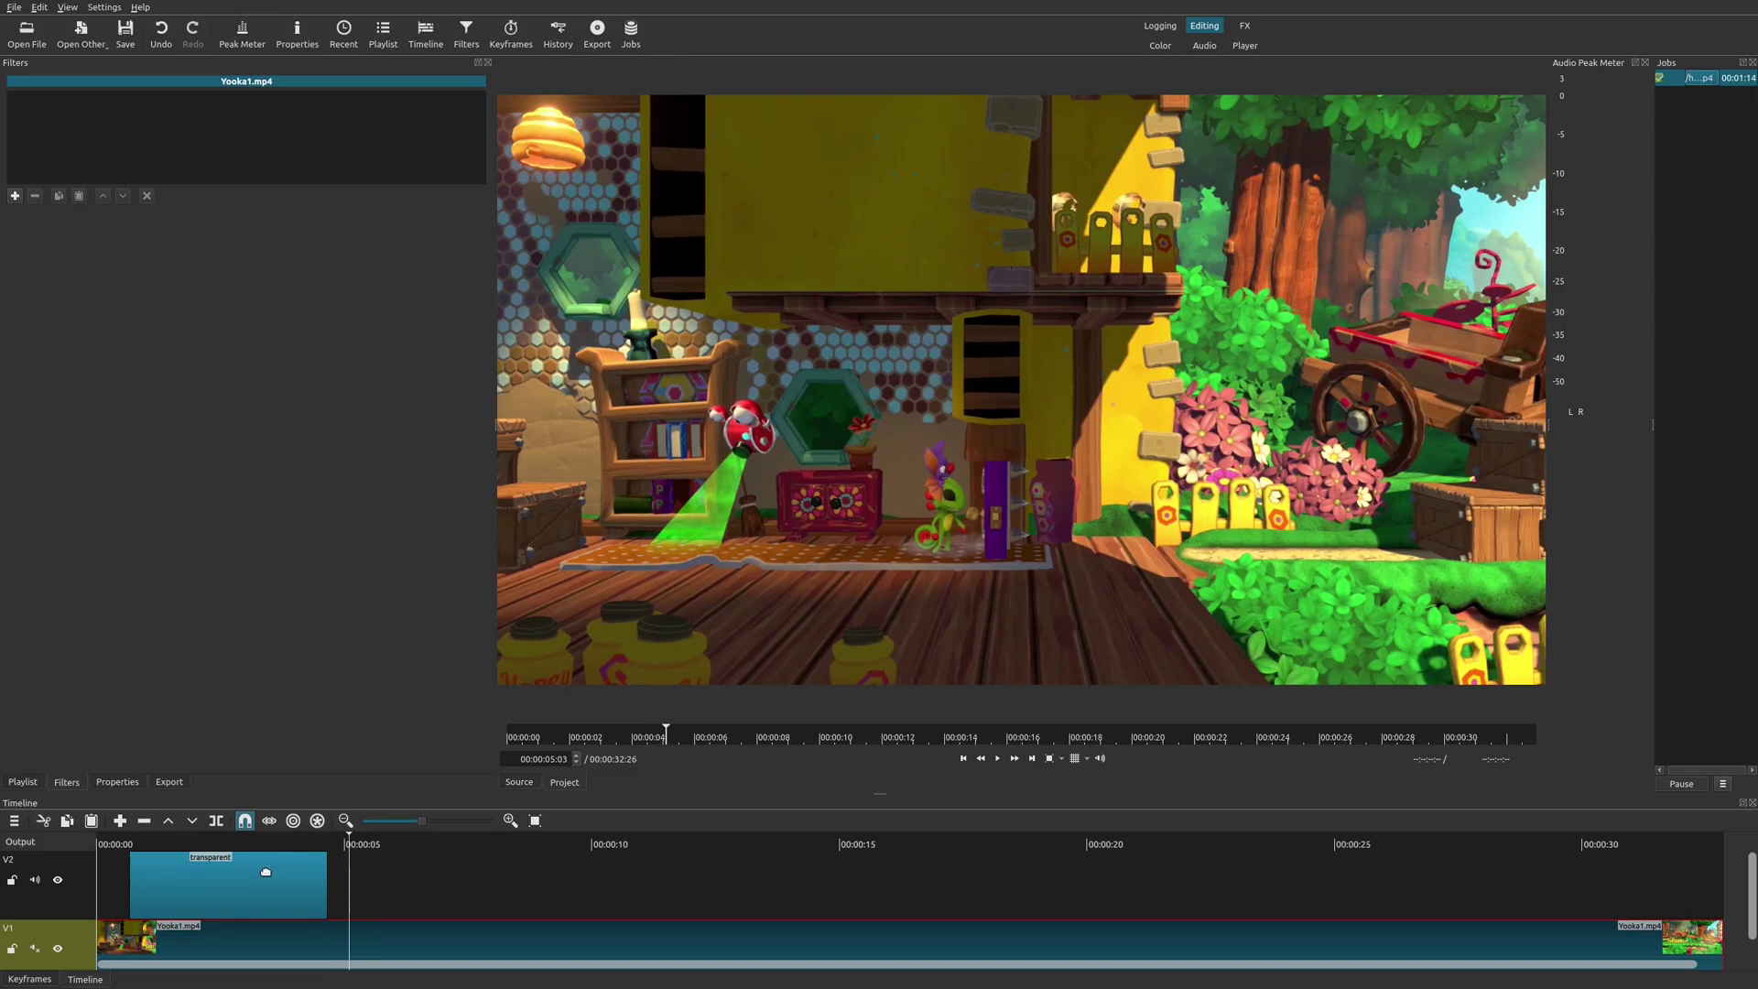
left_click(218, 876)
left_click_drag(327, 898, 187, 888)
Paste a second copy of the title clip at 00:00:04:14 and play it back.
left_click(168, 844)
left_click(218, 888)
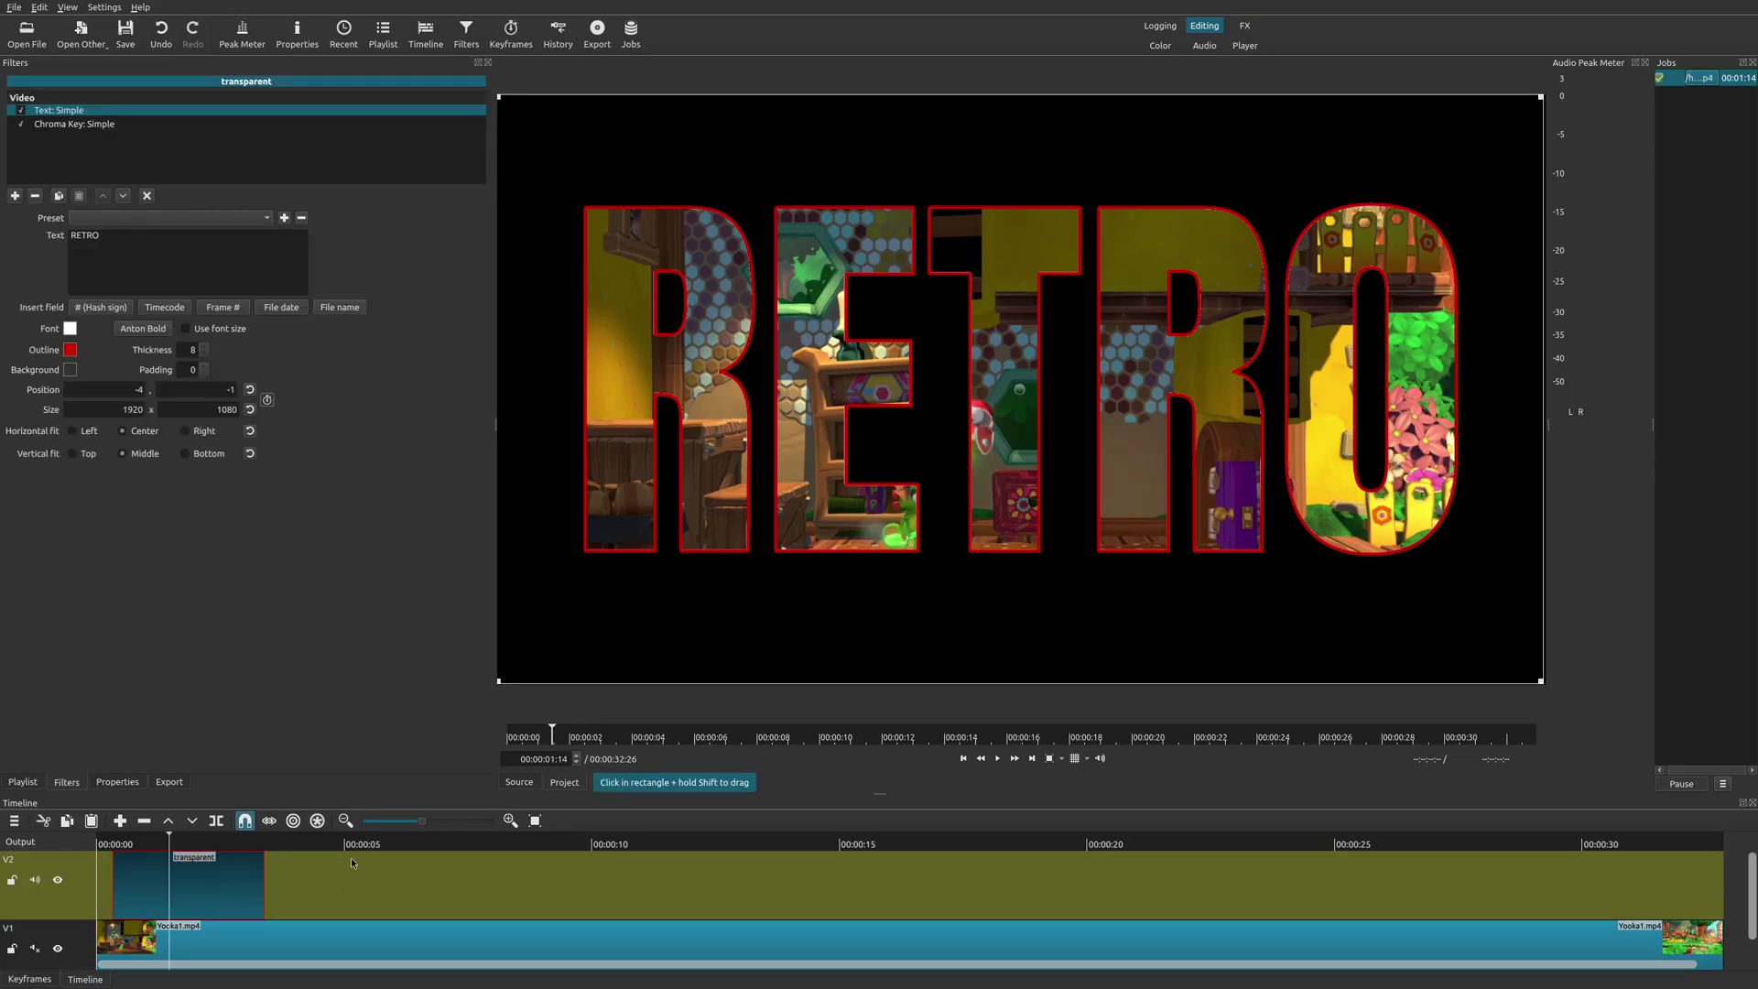
left_click(317, 843)
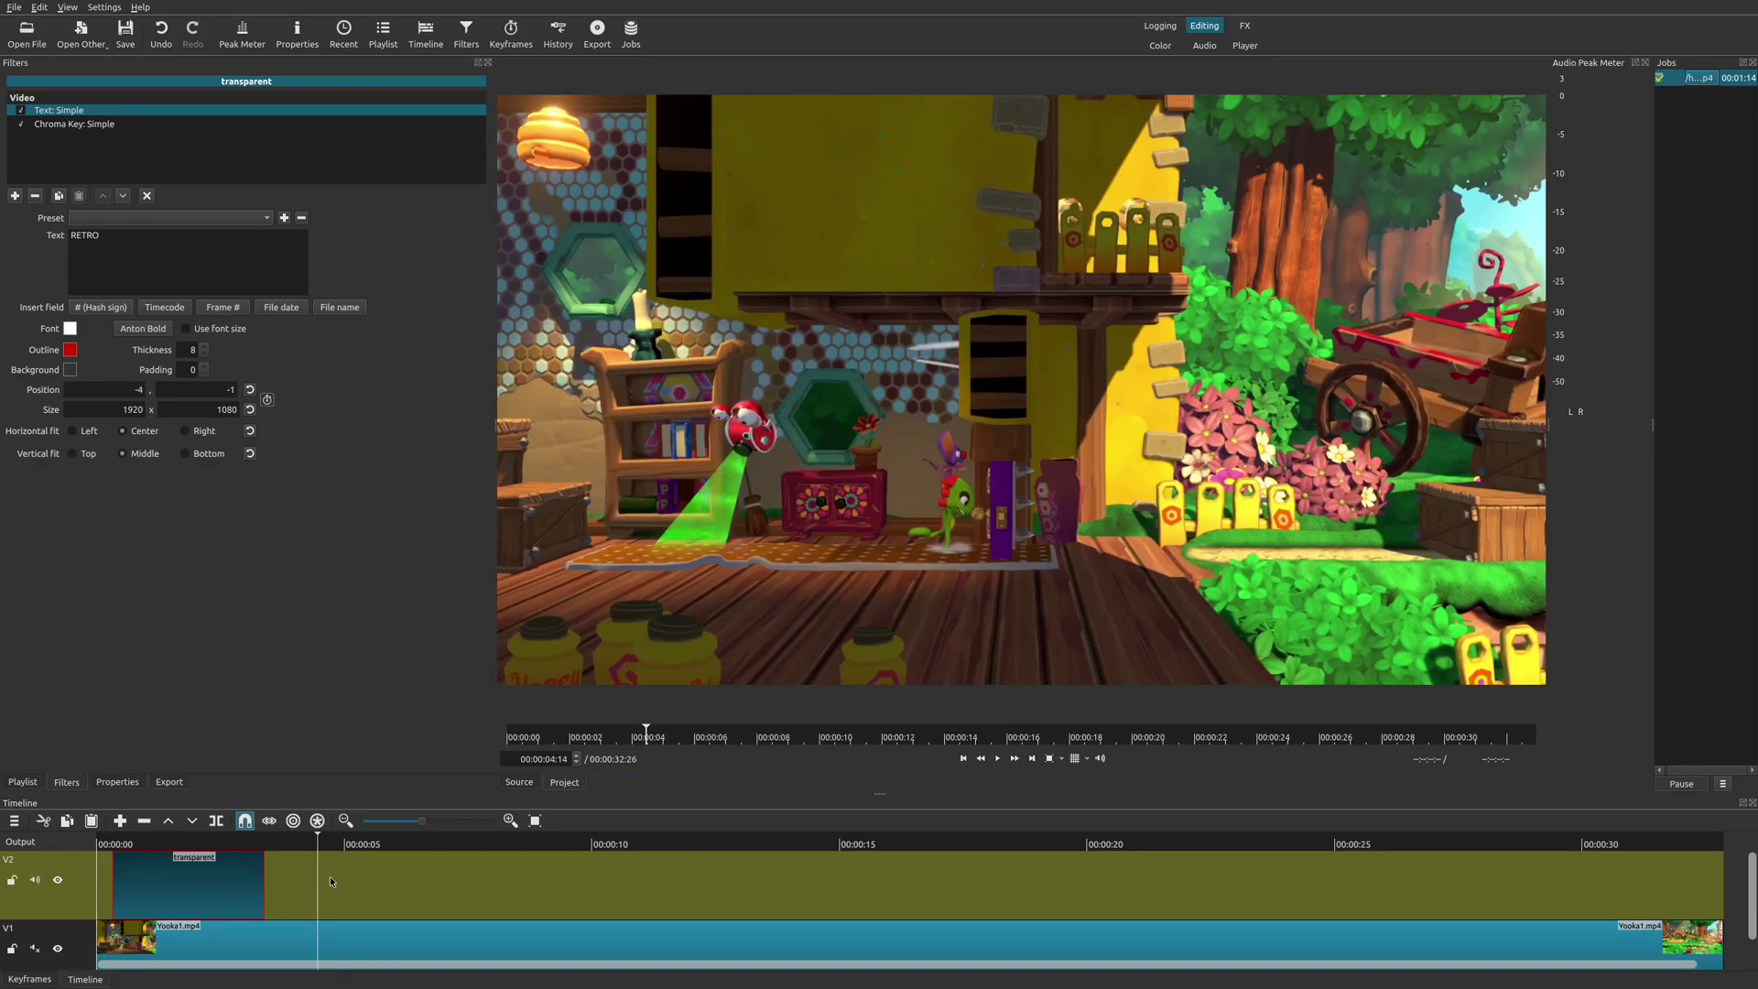
key("ctrl+v")
key("space")
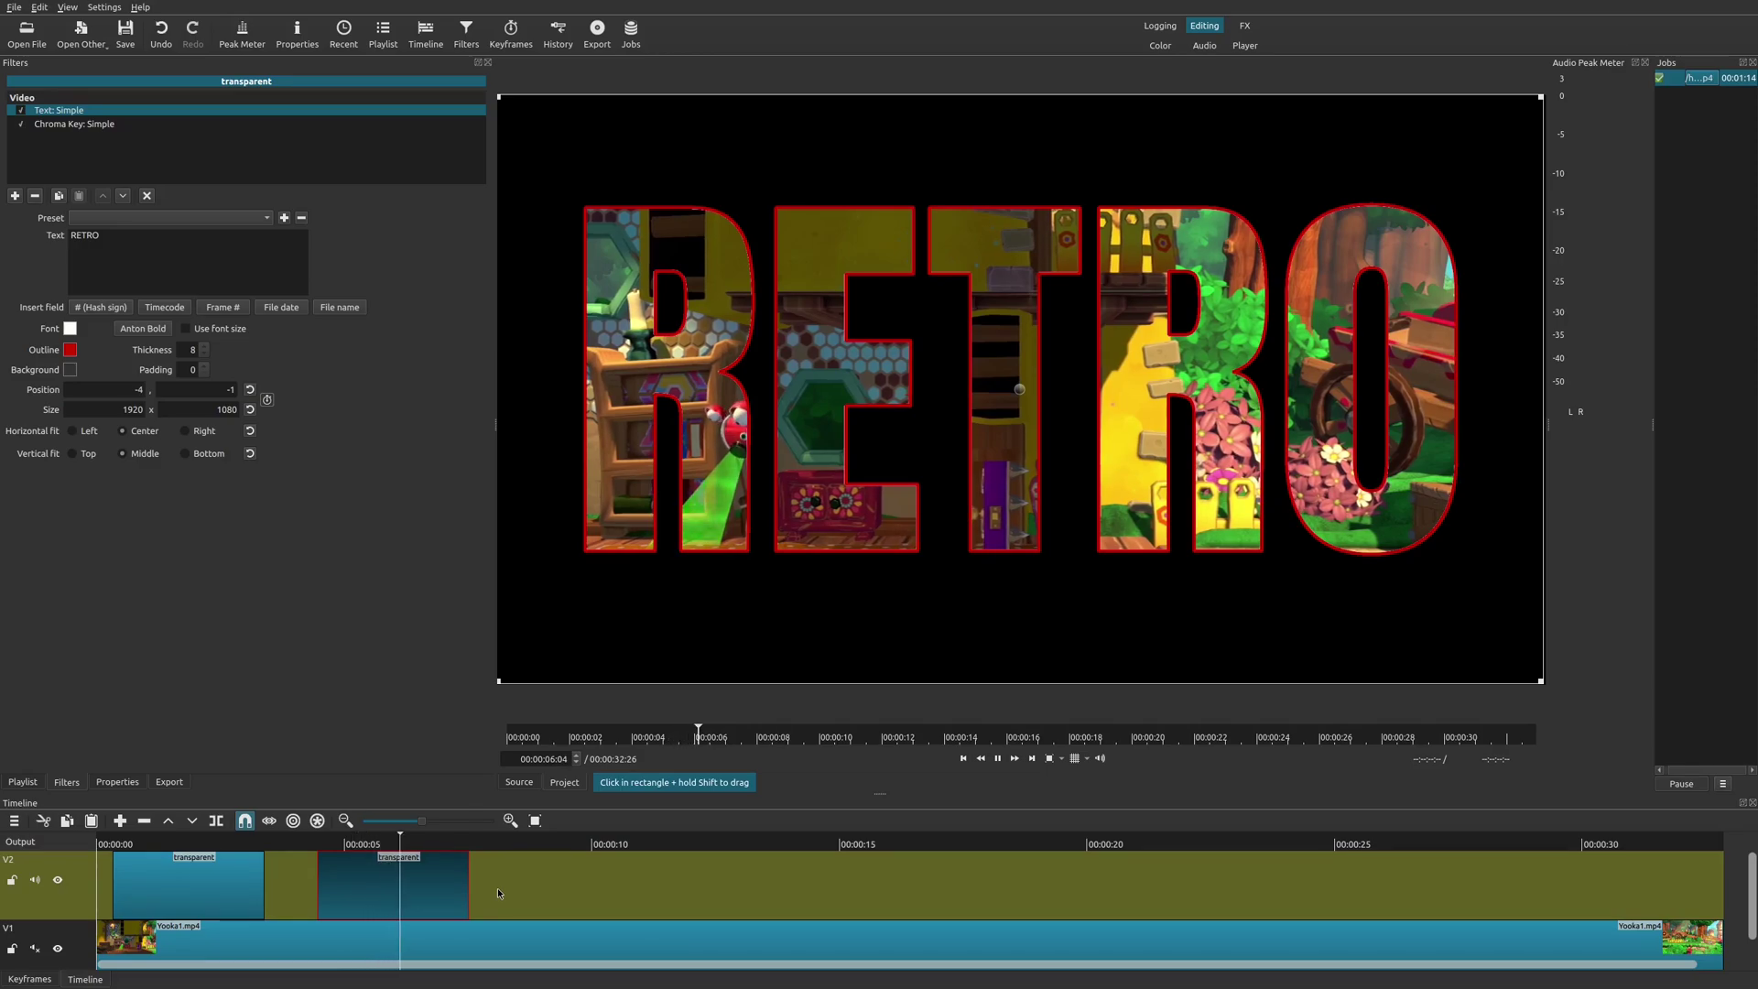
key("space")
left_click(191, 872)
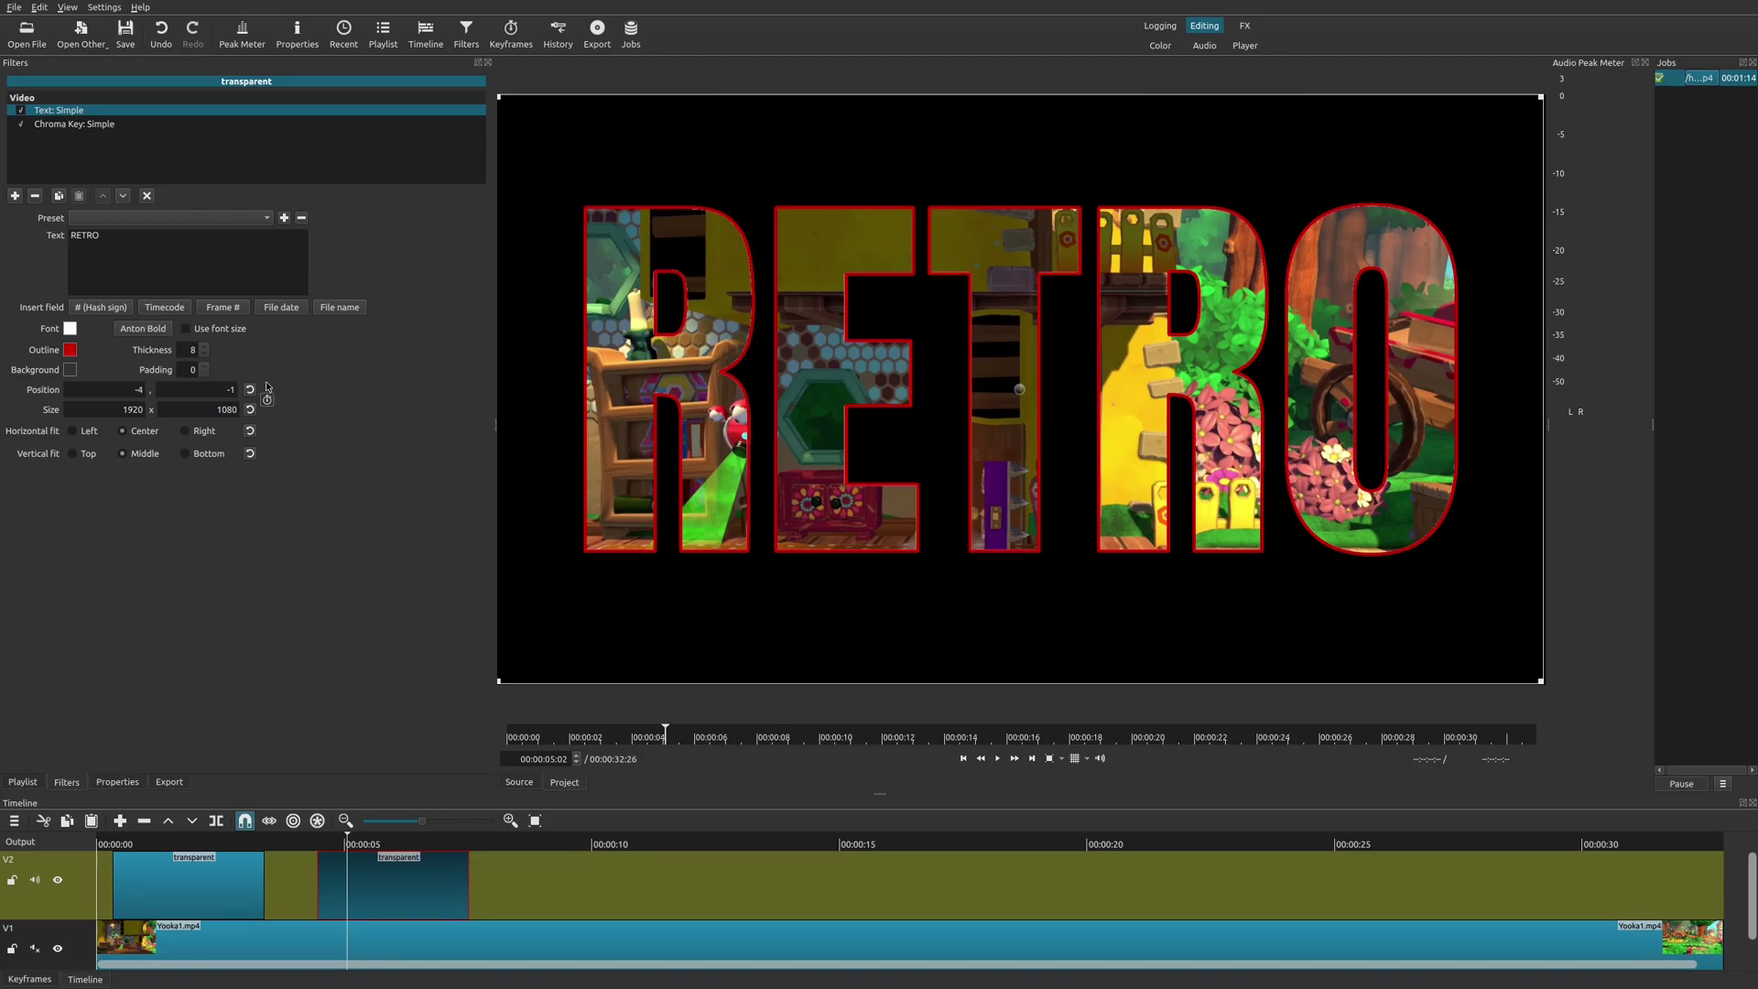
Add the Size, Position & Rotate filter via the 'siz' search and show its keyframes.
left_click(14, 197)
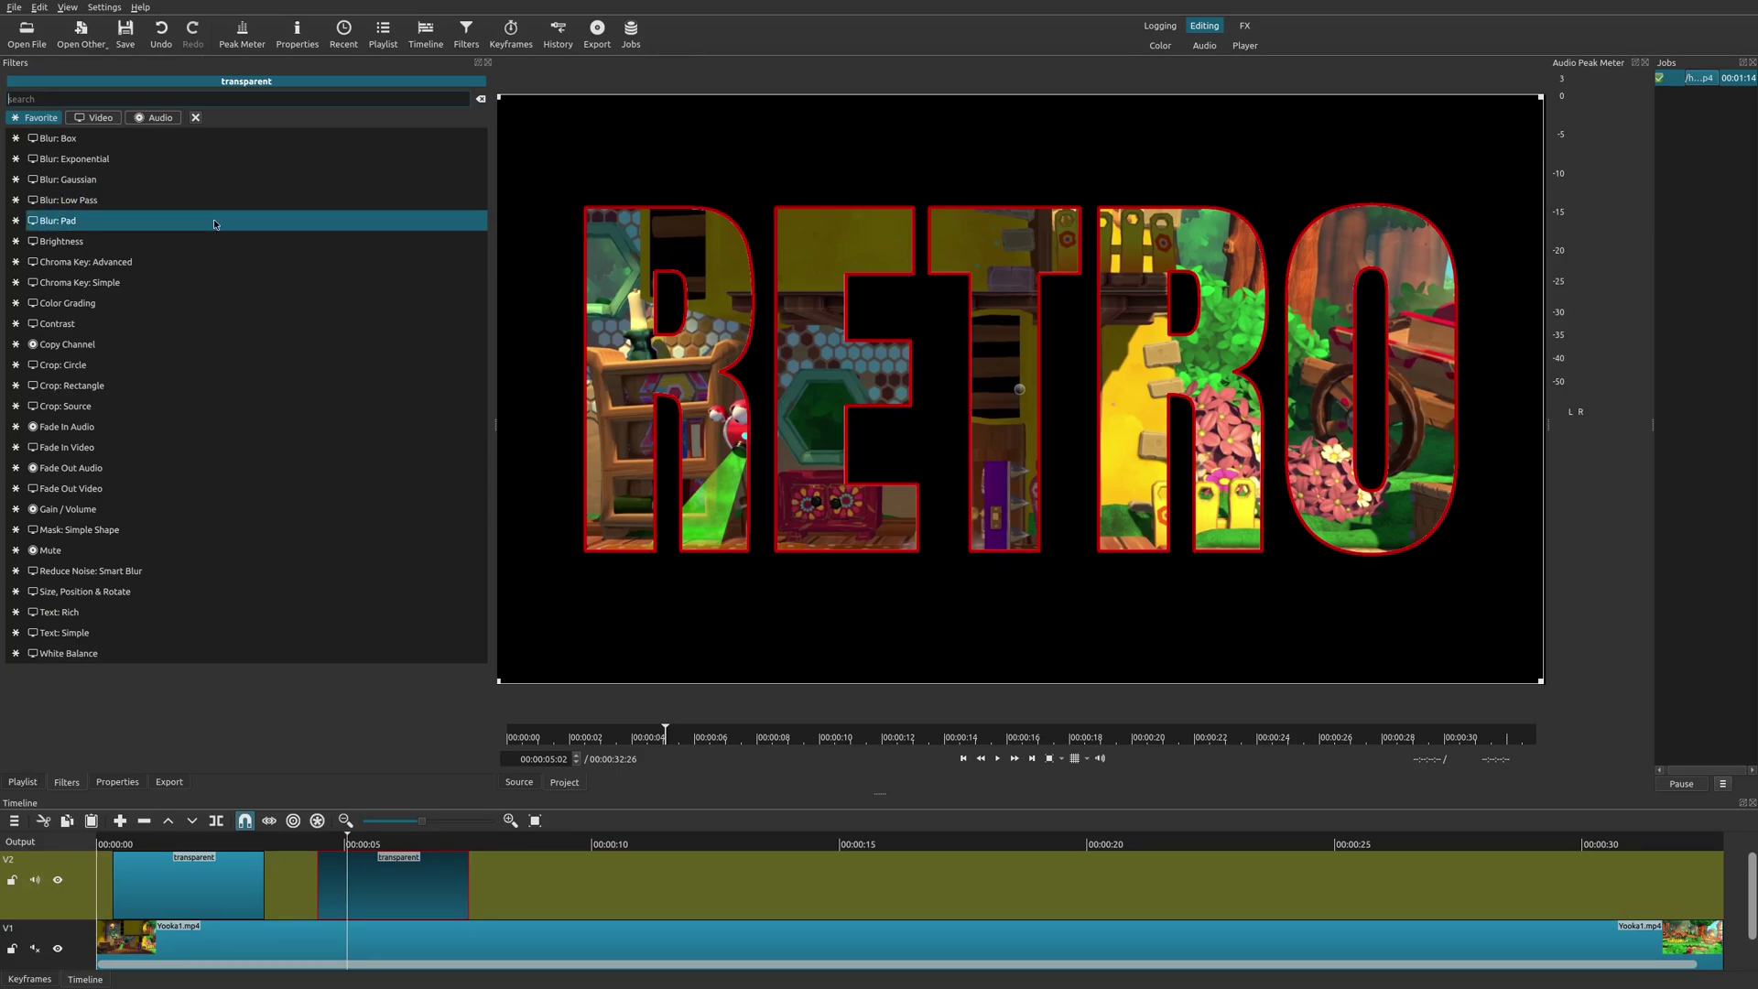
type("size")
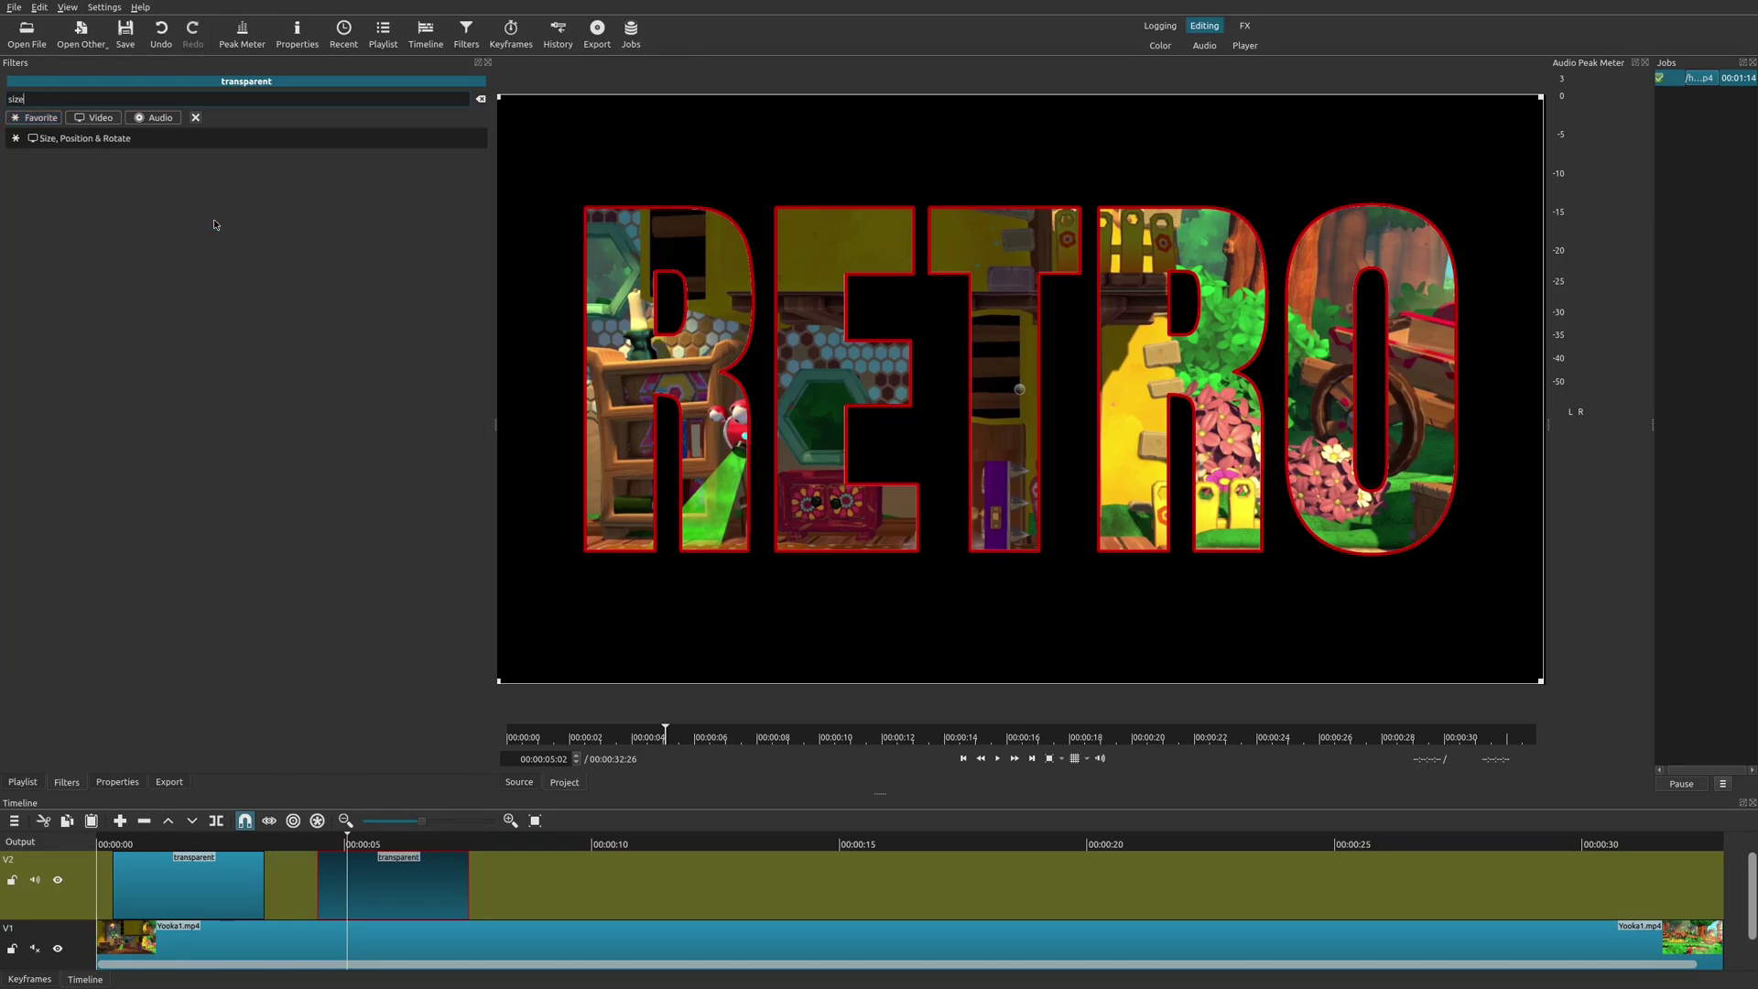
left_click(109, 142)
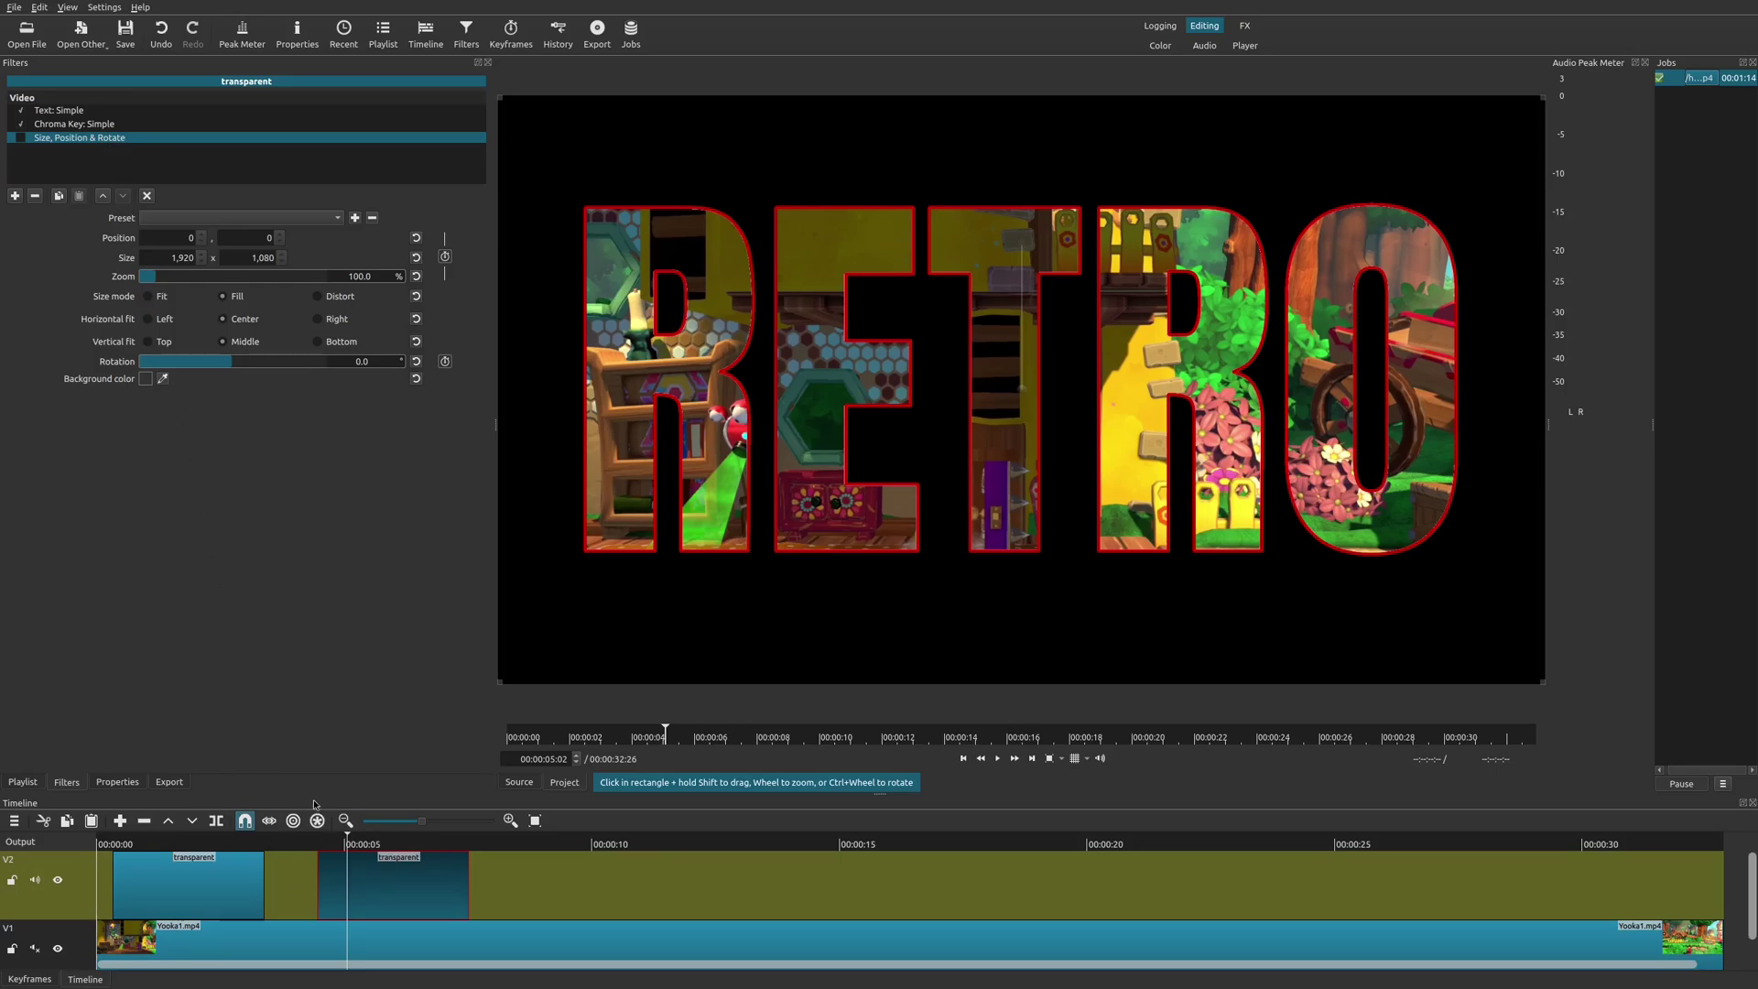
left_click(28, 979)
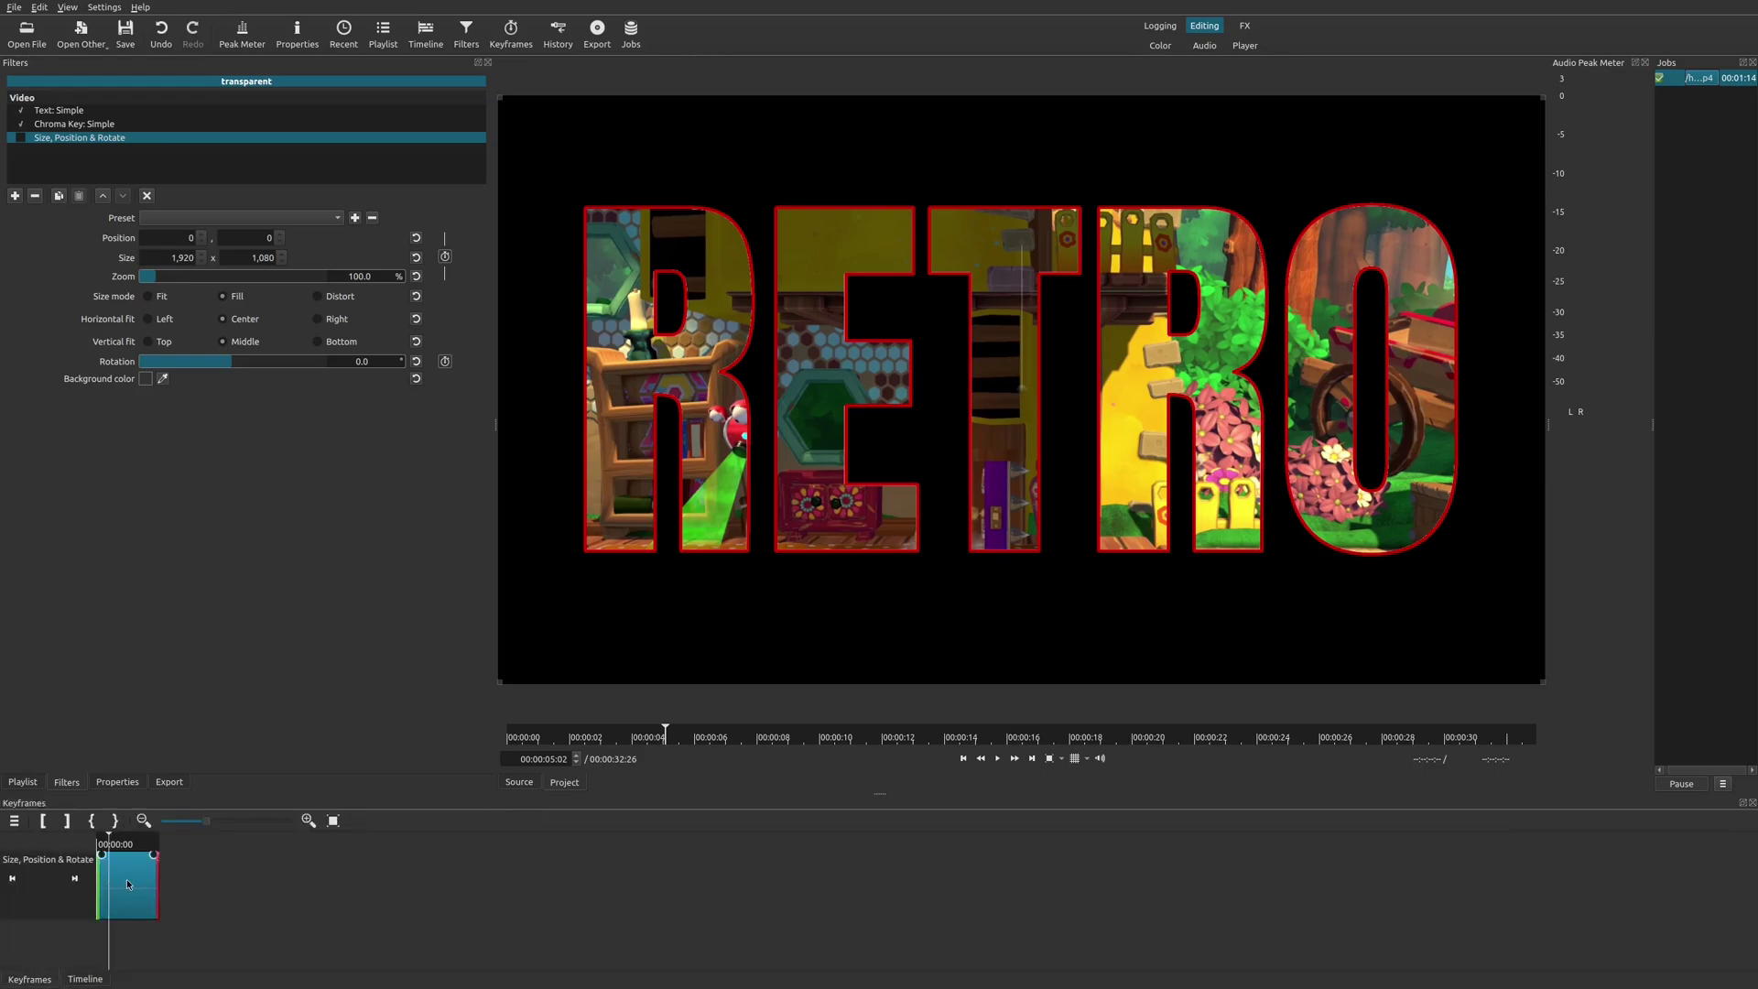
Switch back and forth between the timeline and keyframes views and check the panel list.
left_click(84, 978)
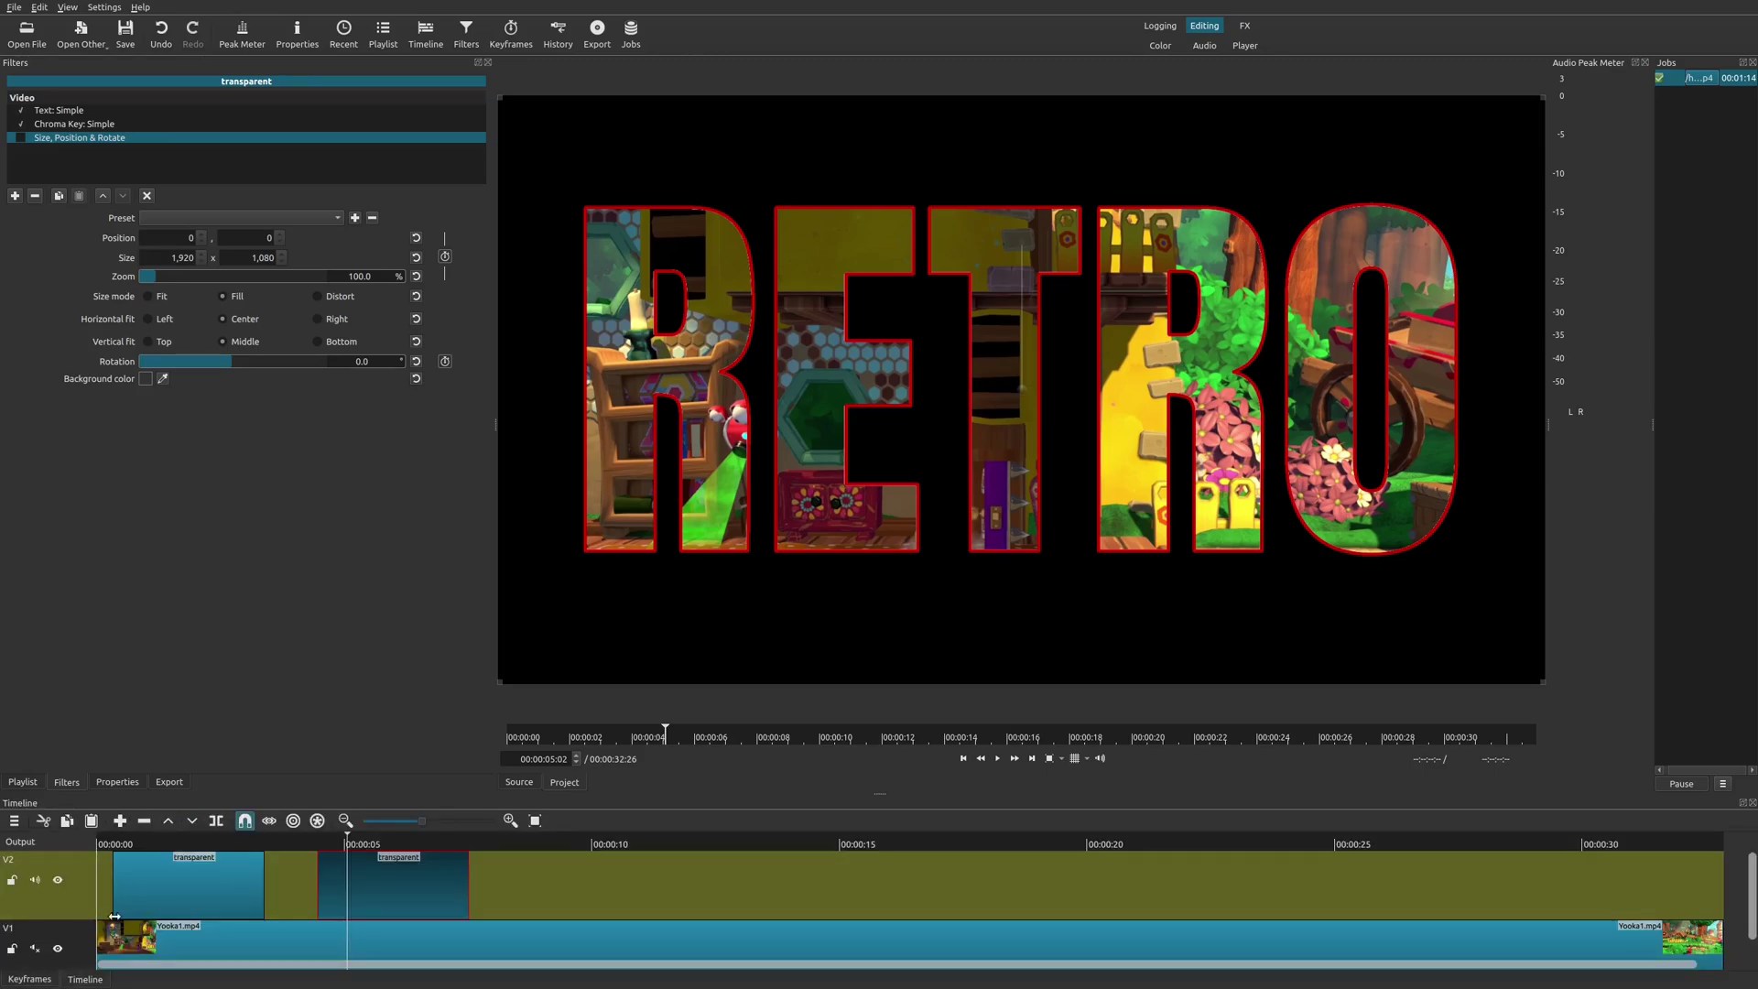
left_click(516, 34)
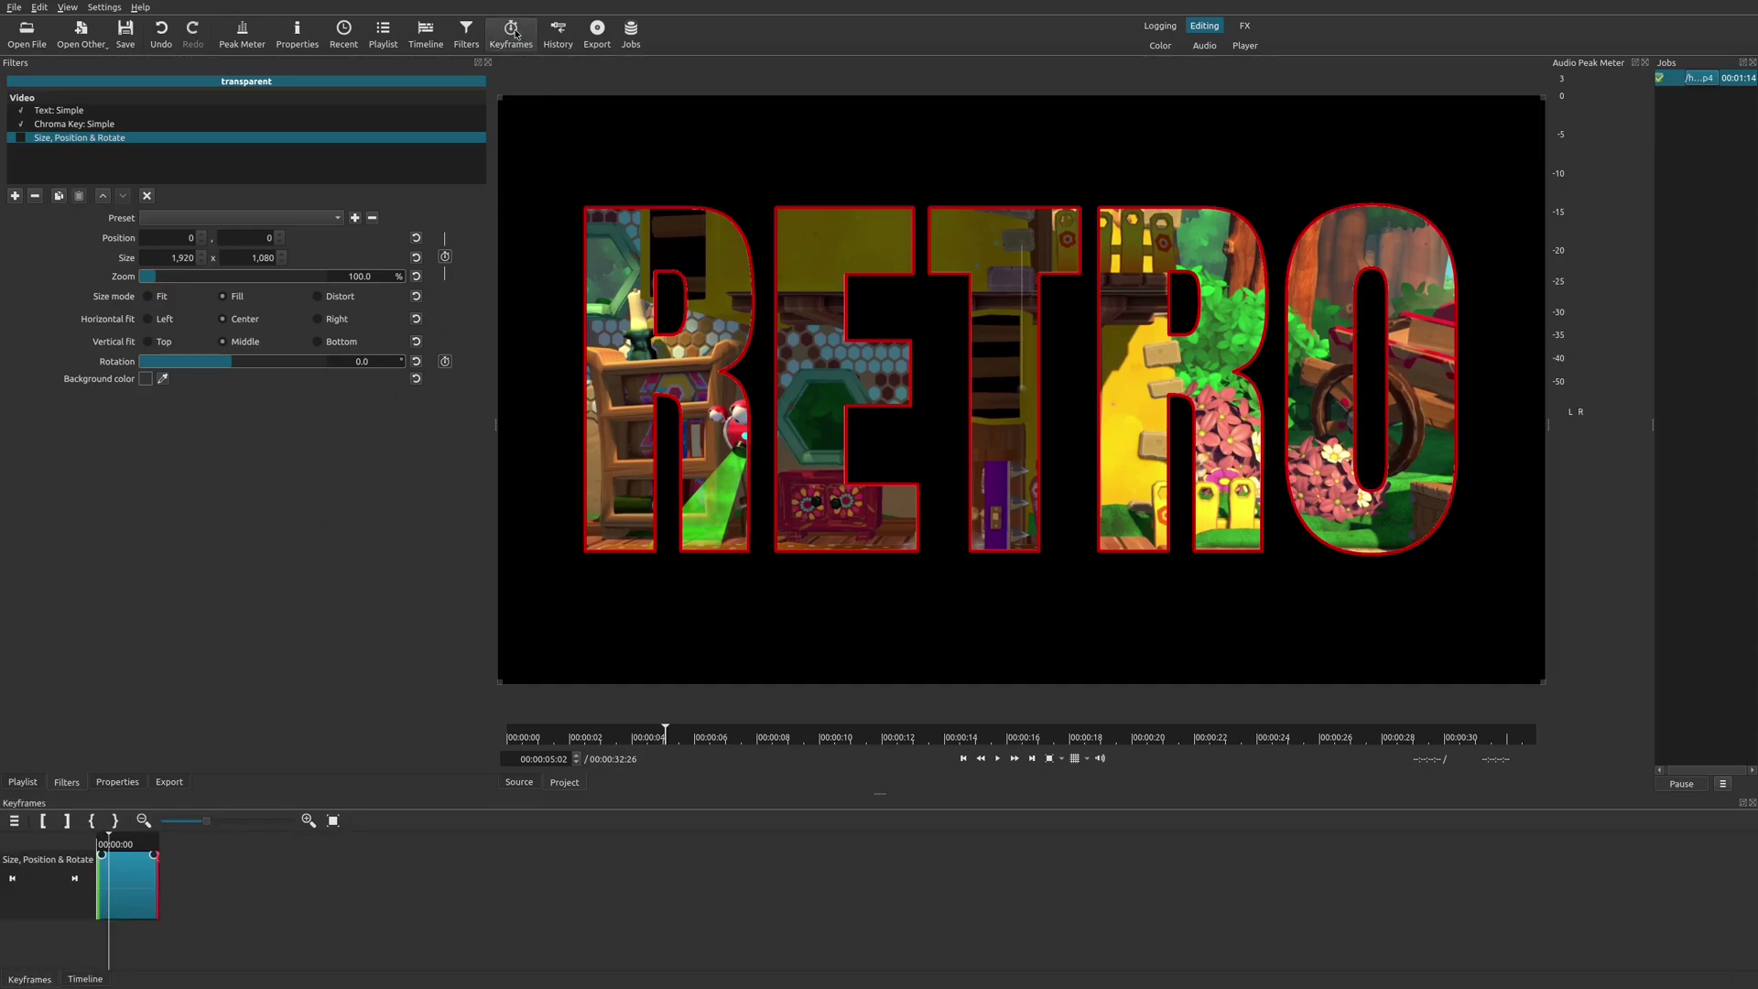
left_click(60, 8)
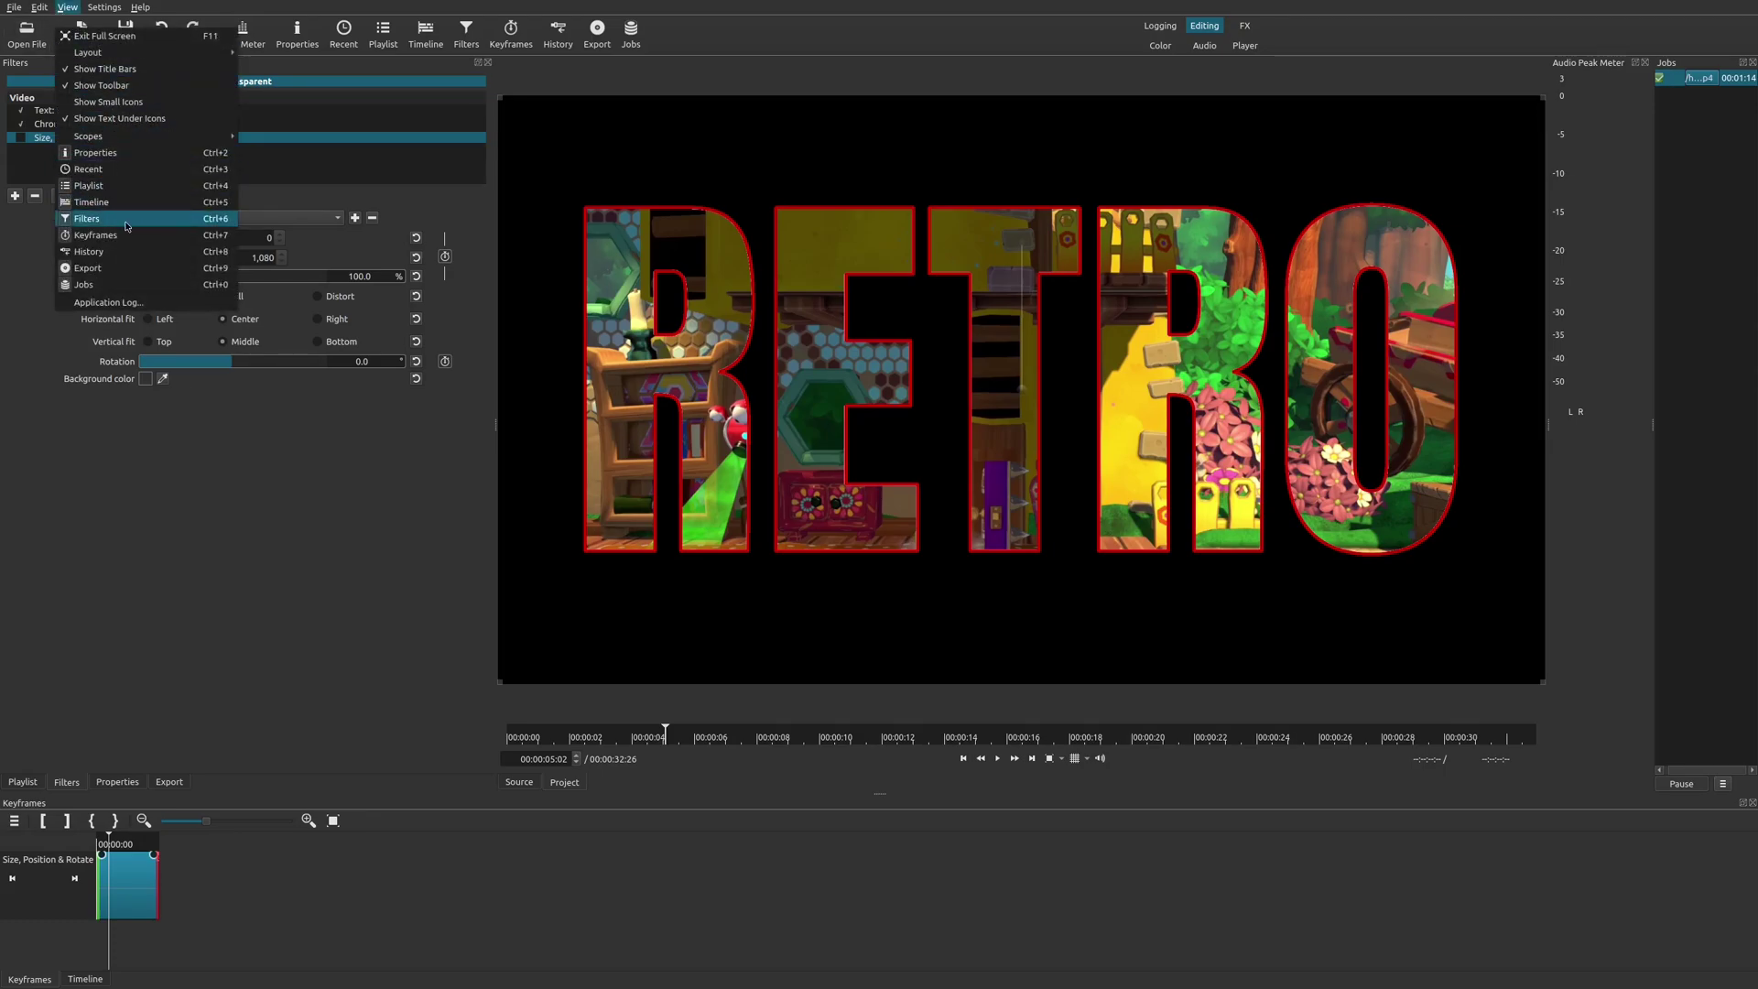
left_click(298, 622)
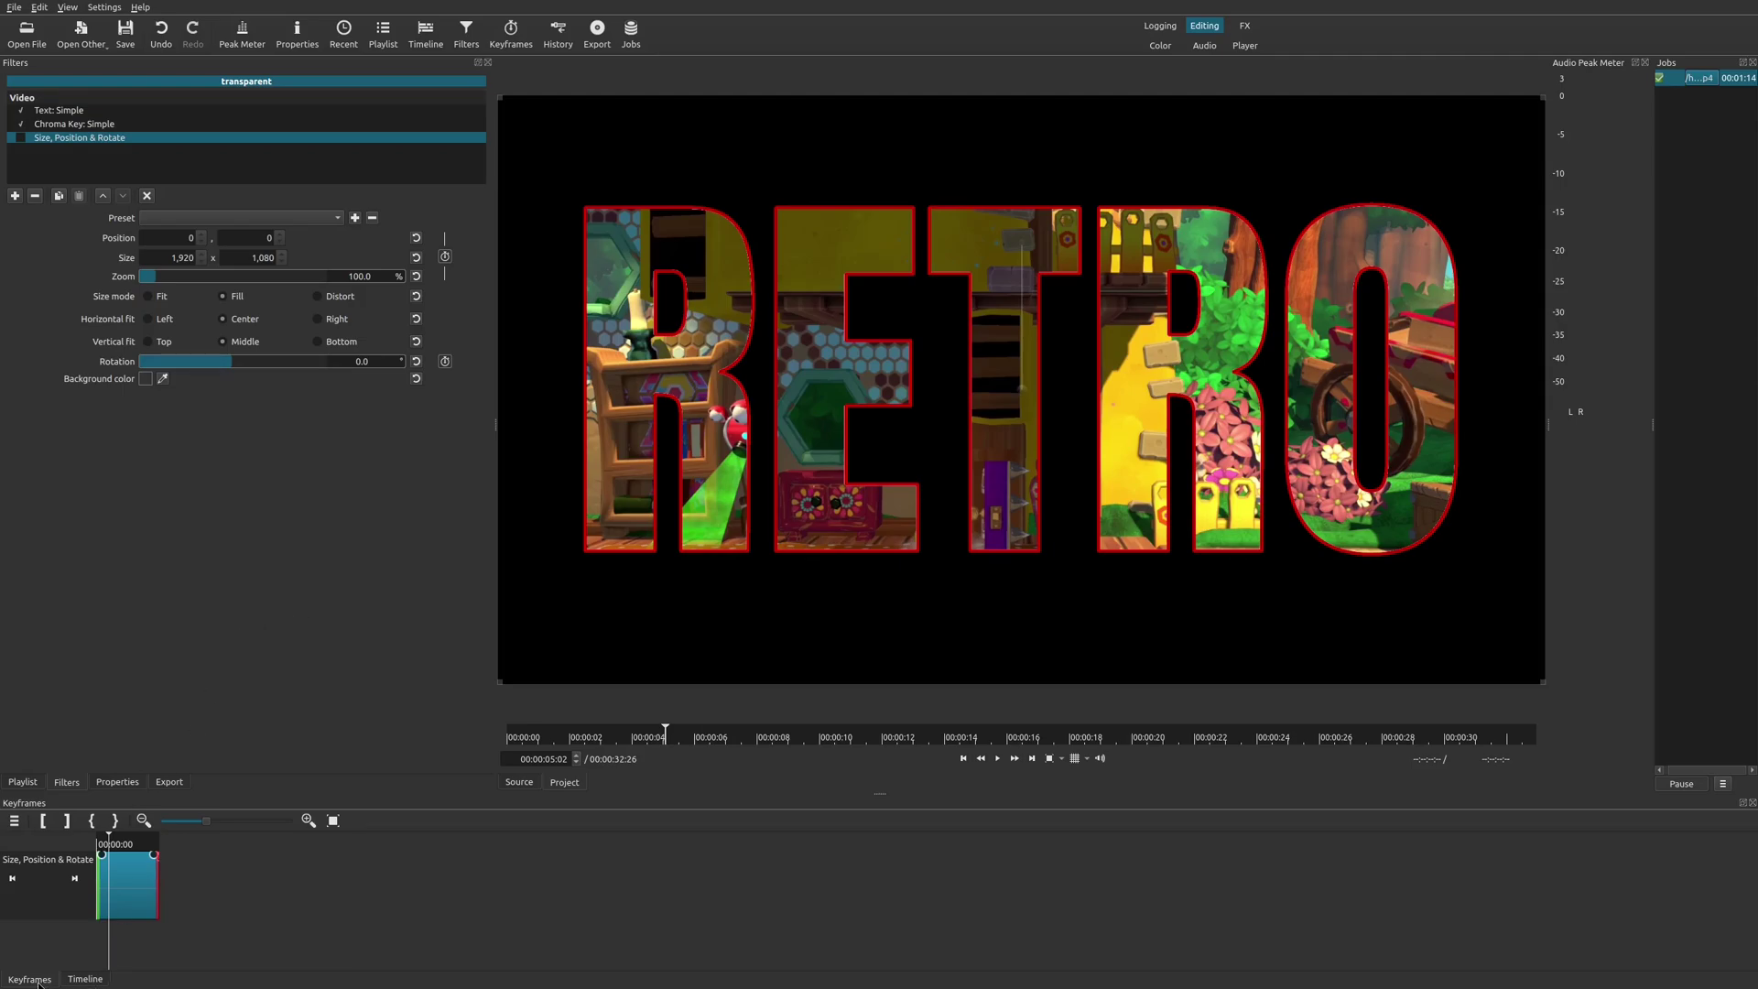
left_click(84, 979)
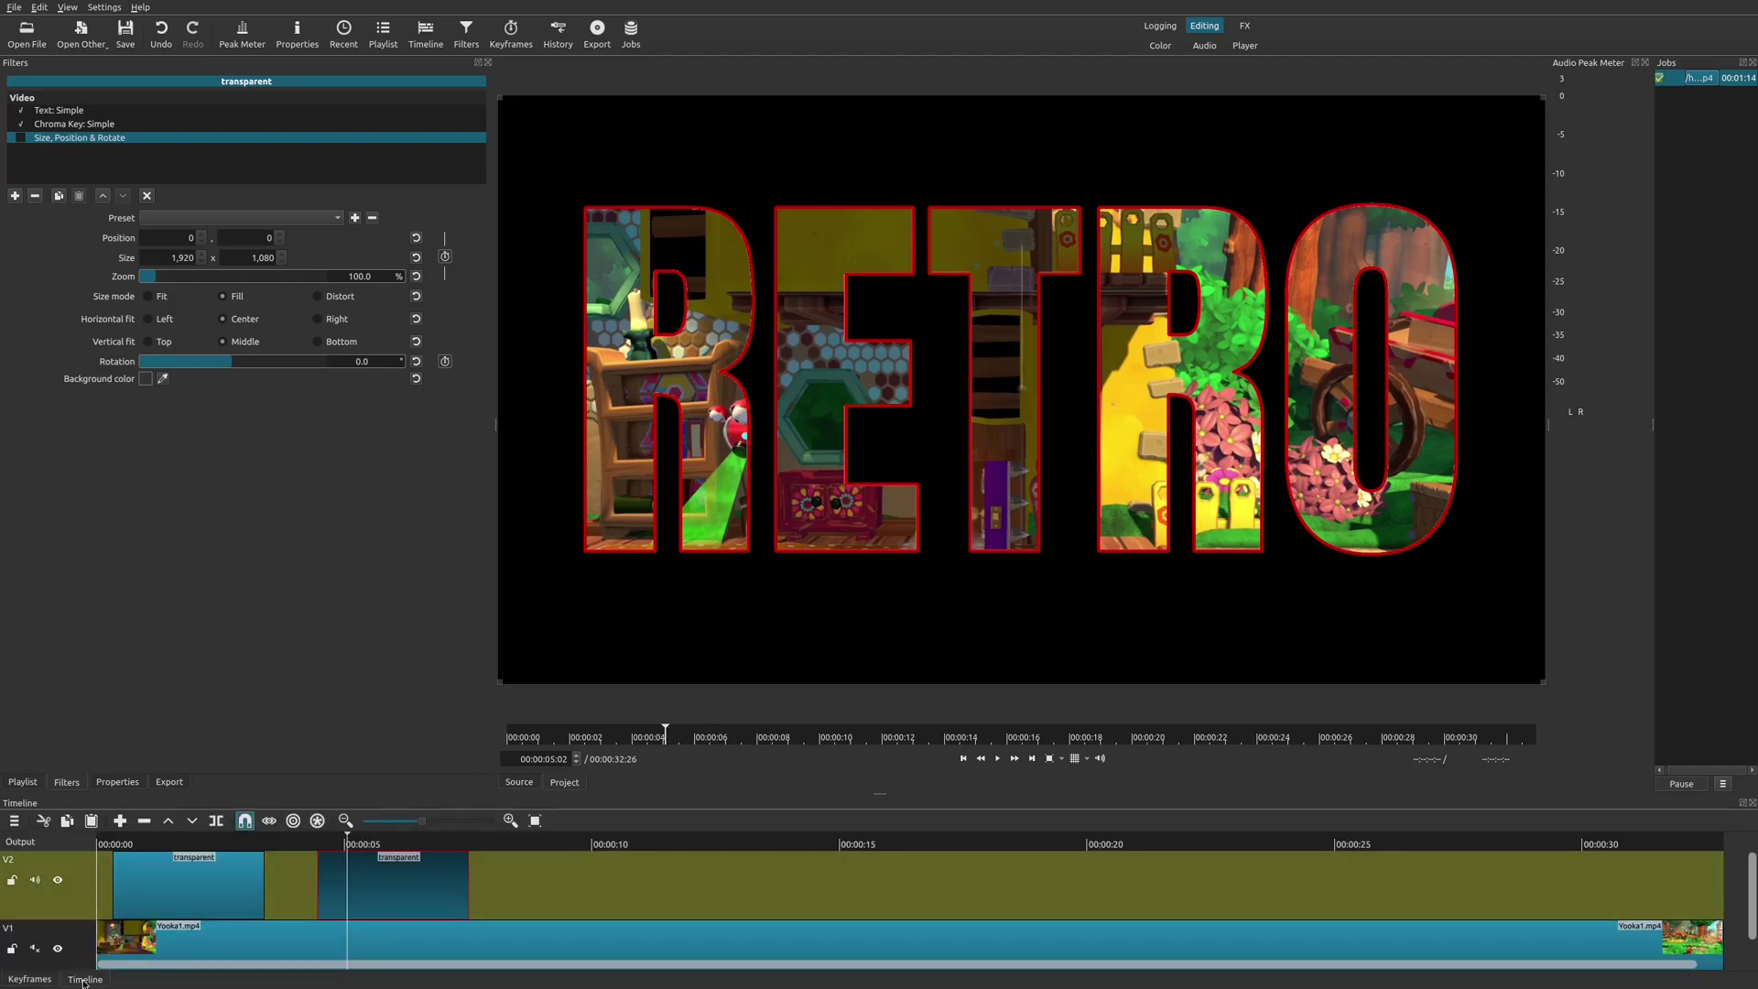
left_click(40, 979)
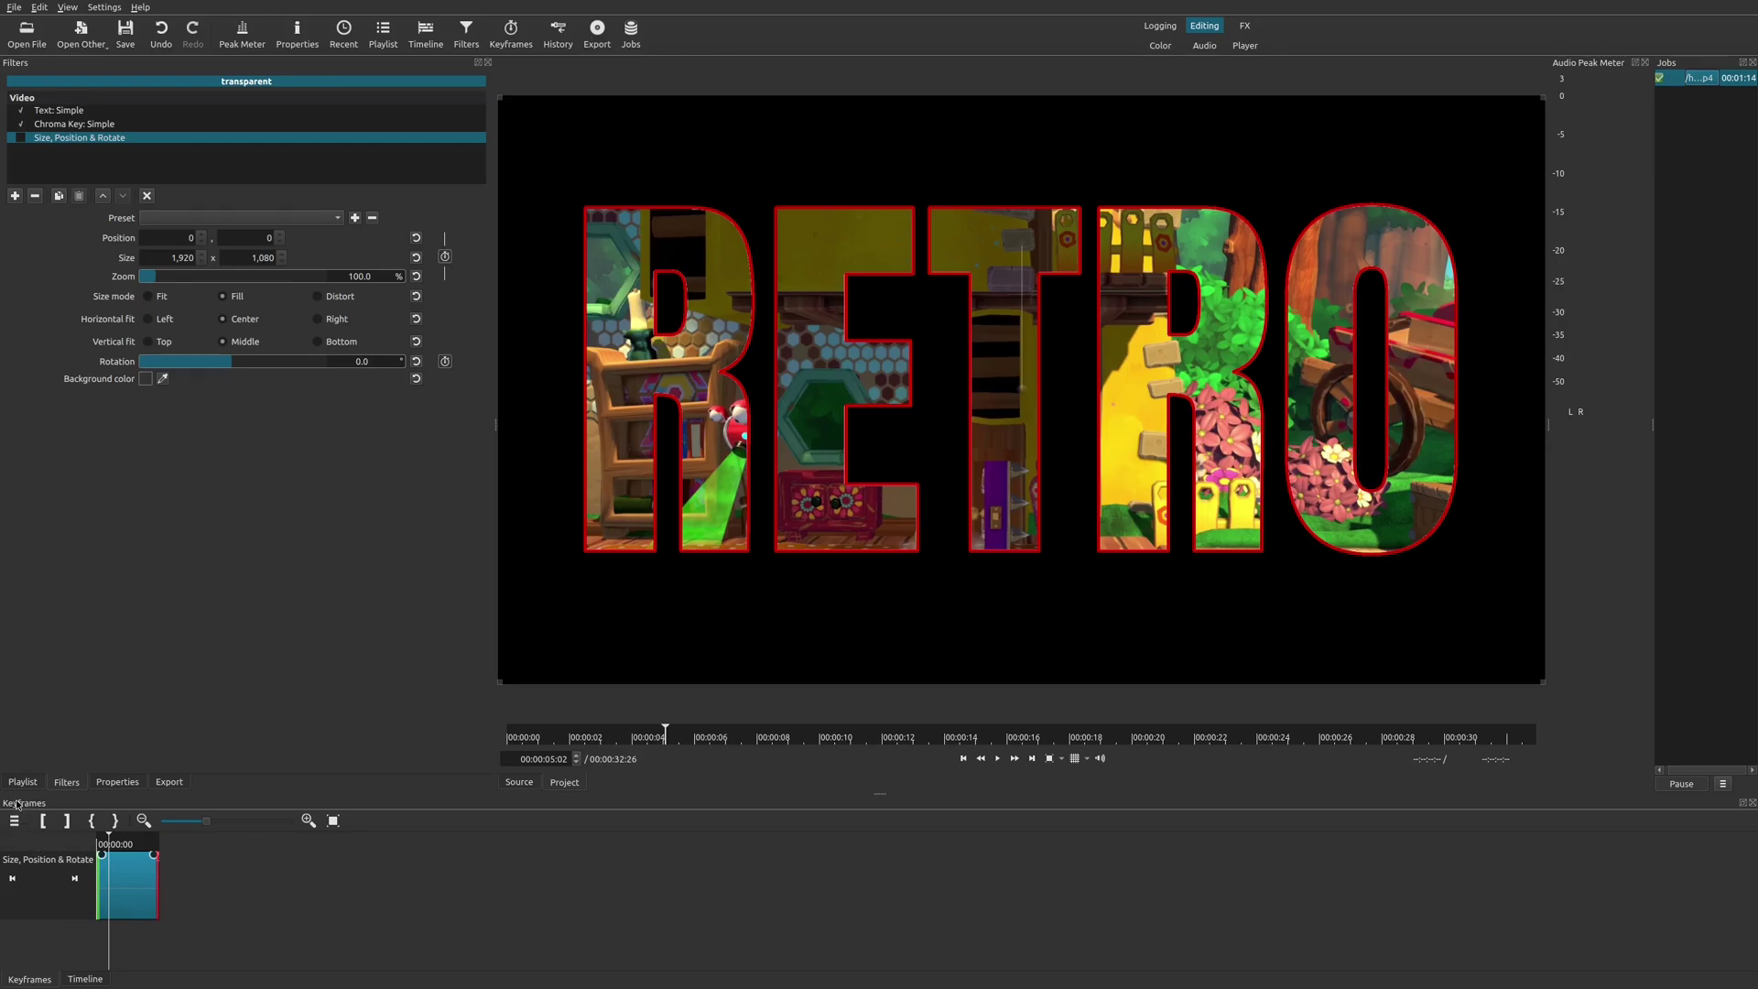
Undock the Keyframes panel, dock it left of the Timeline, and go to the clip start.
left_click_drag(17, 804, 55, 879)
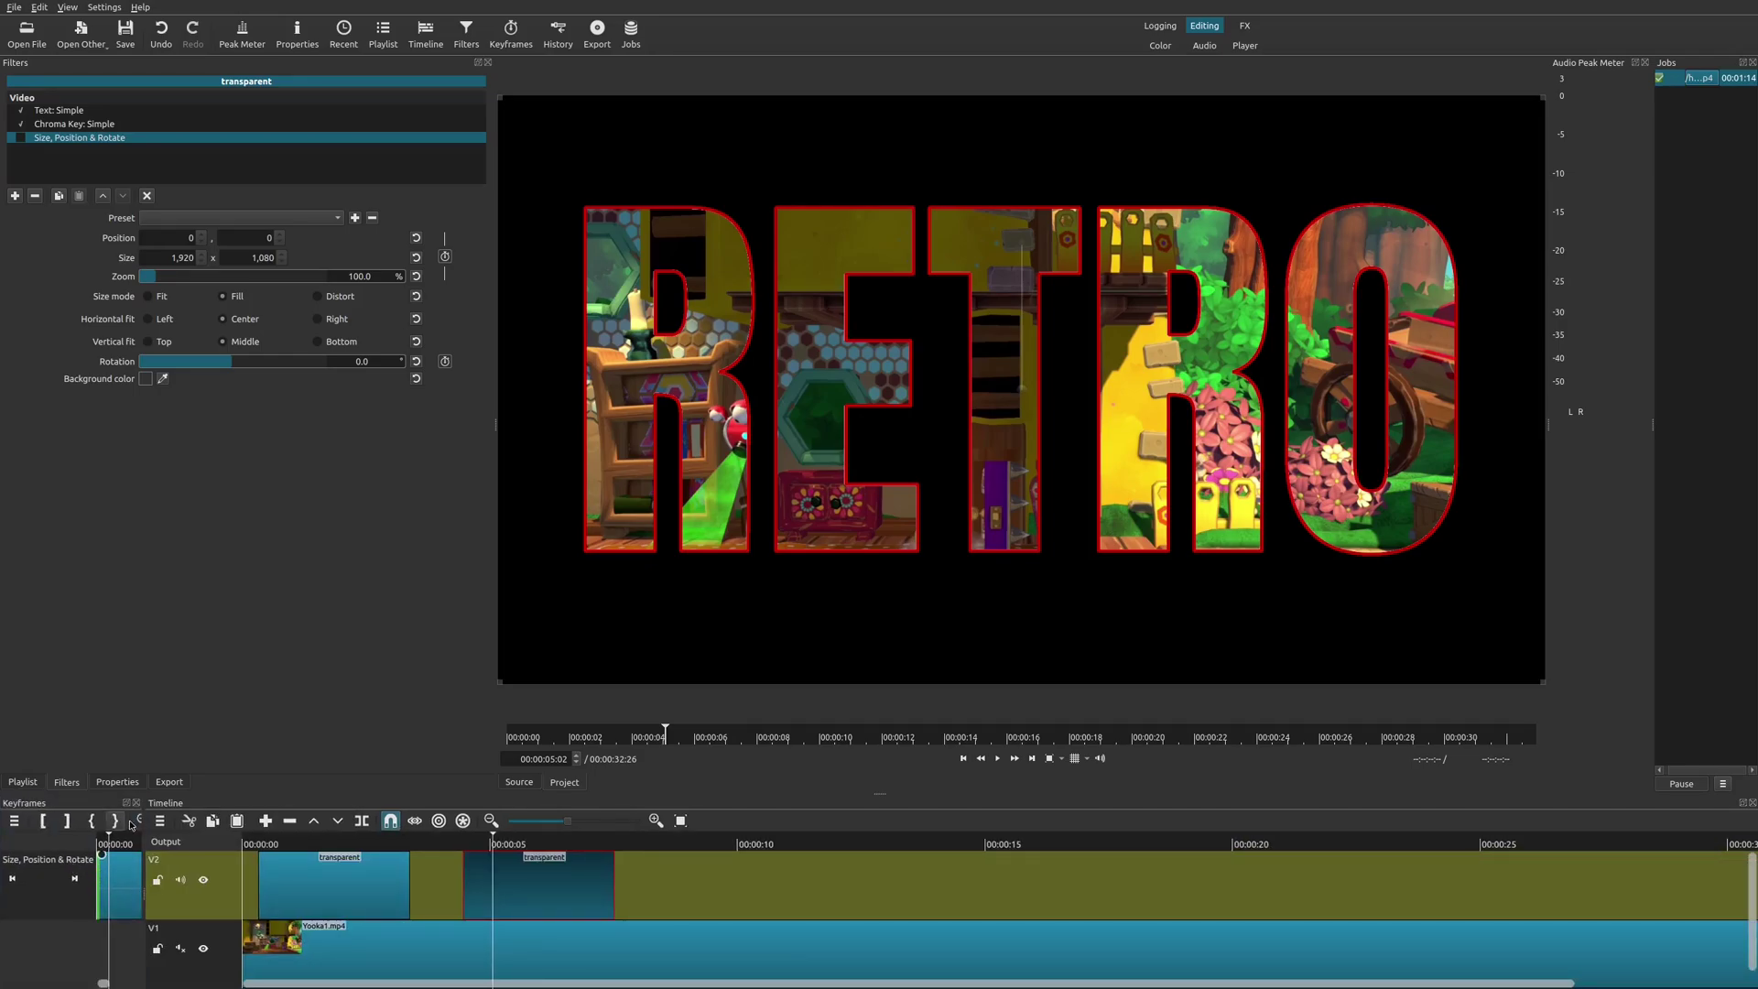
left_click_drag(140, 809, 248, 808)
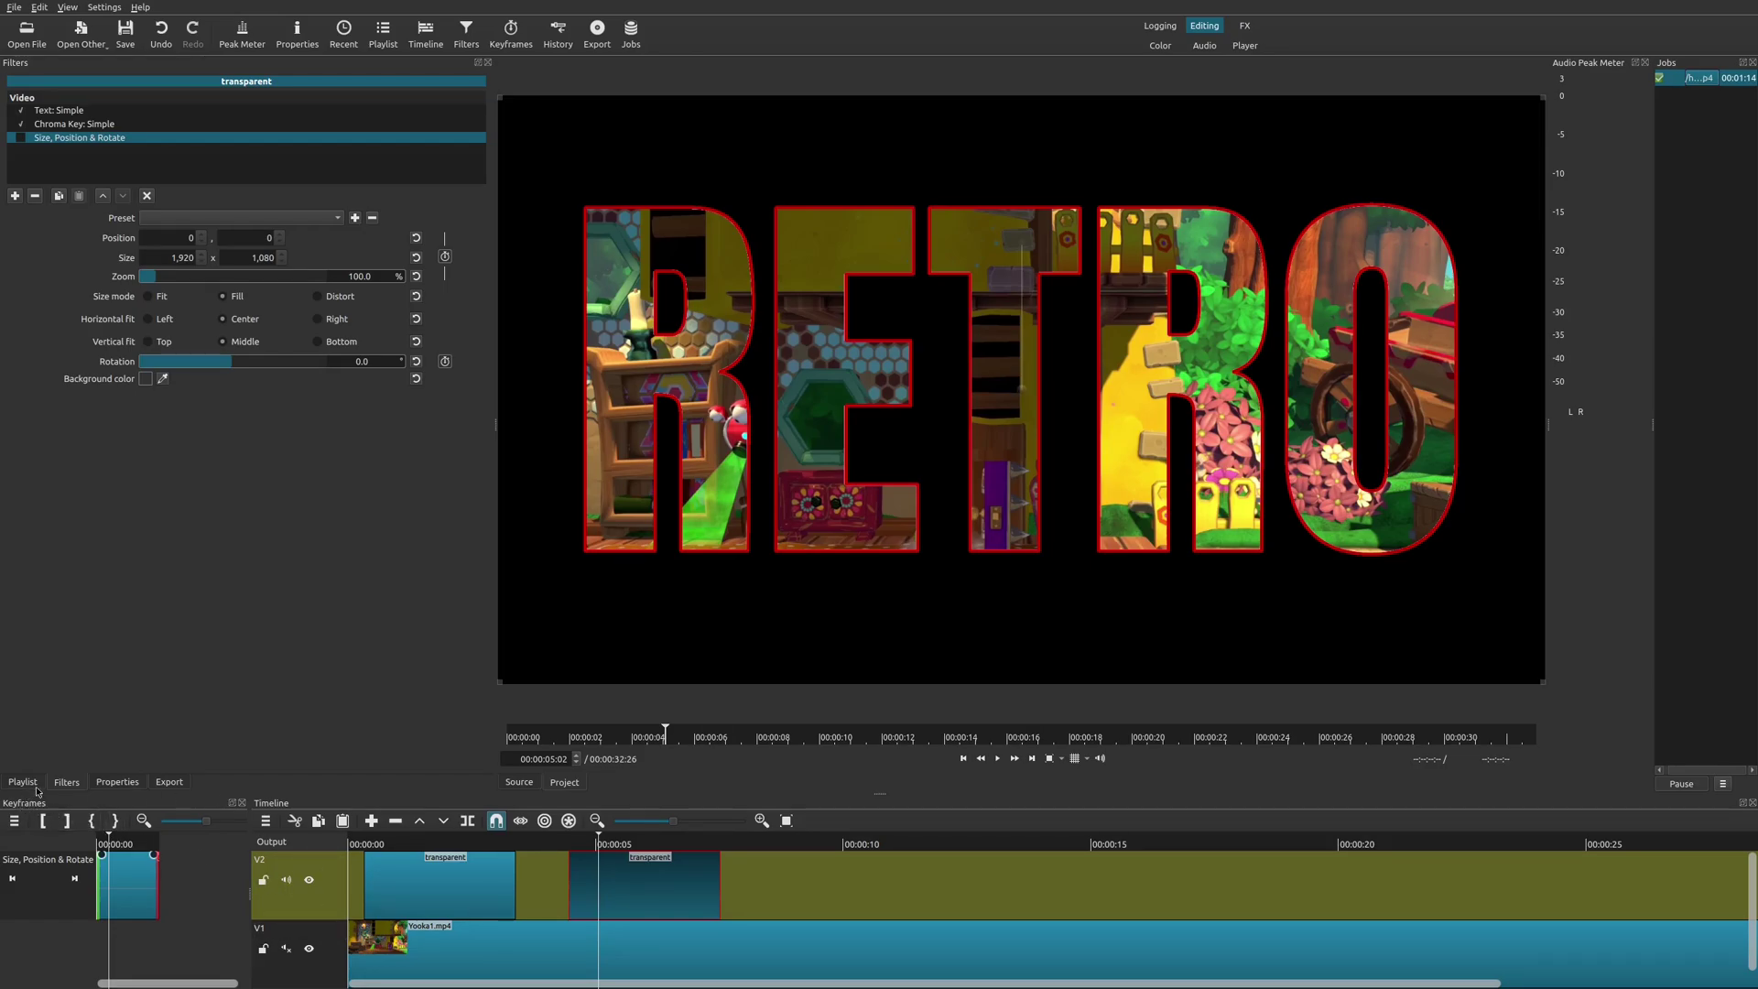
left_click_drag(43, 805, 367, 895)
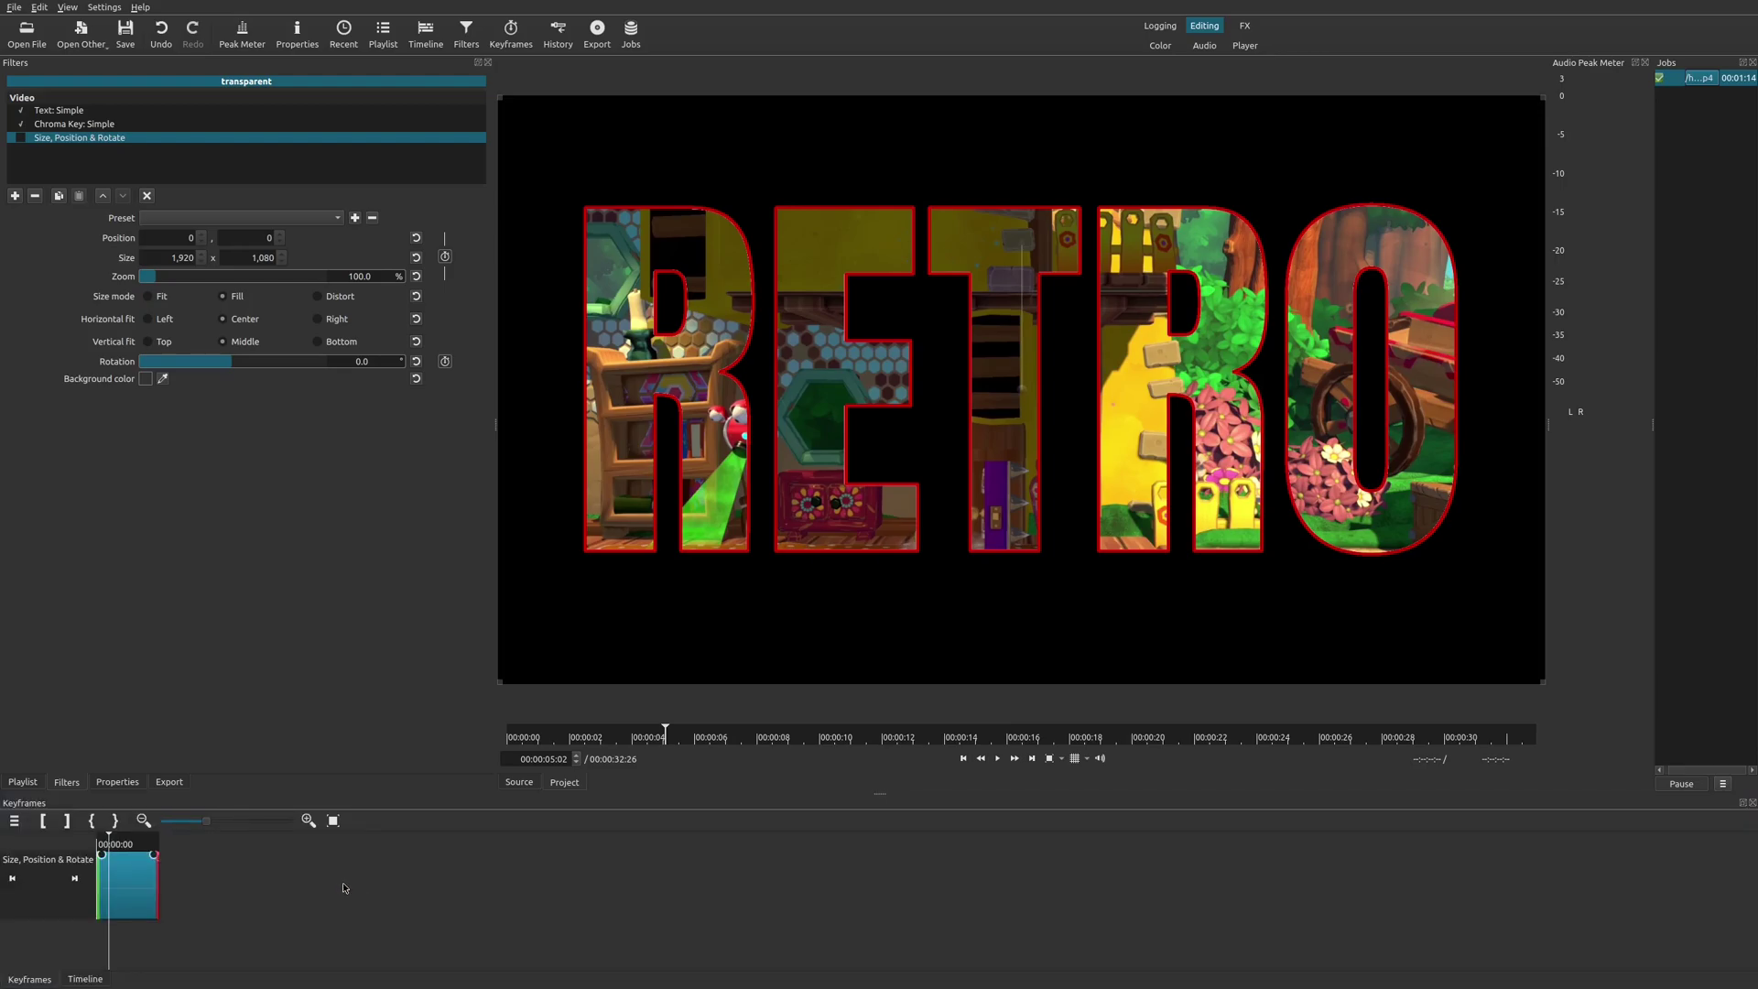
left_click(85, 979)
left_click(40, 981)
left_click(82, 980)
left_click(36, 981)
left_click_drag(28, 805, 263, 806)
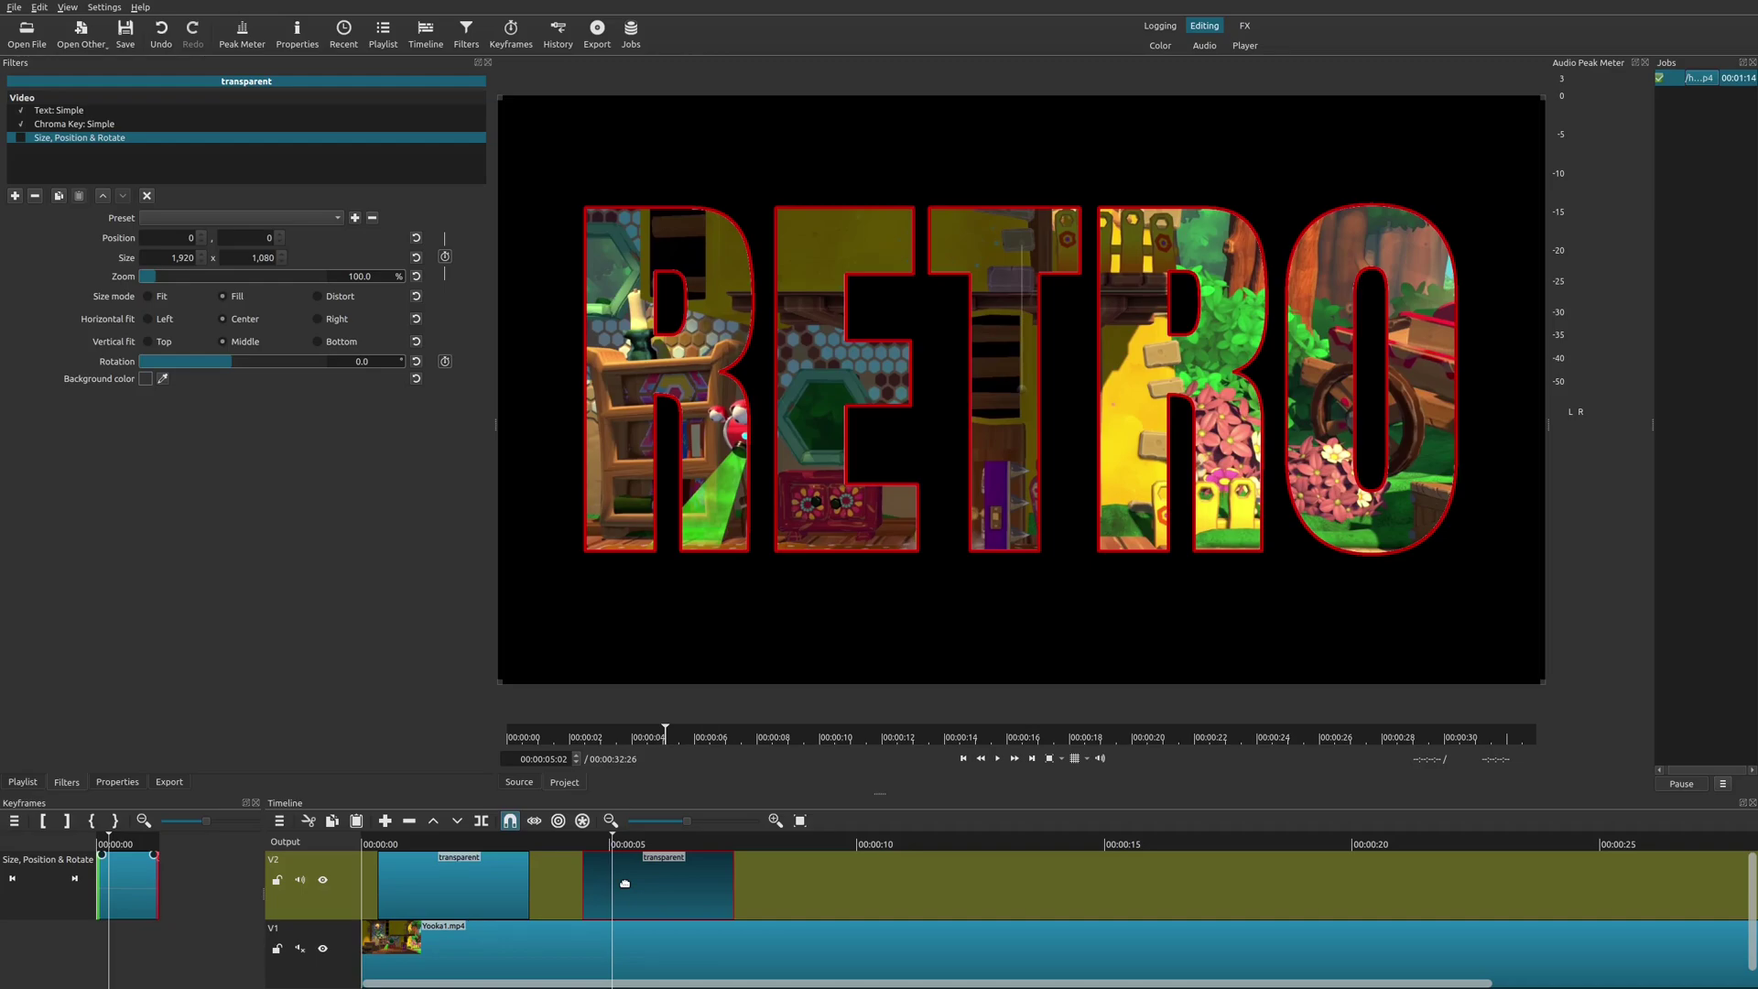
left_click(11, 879)
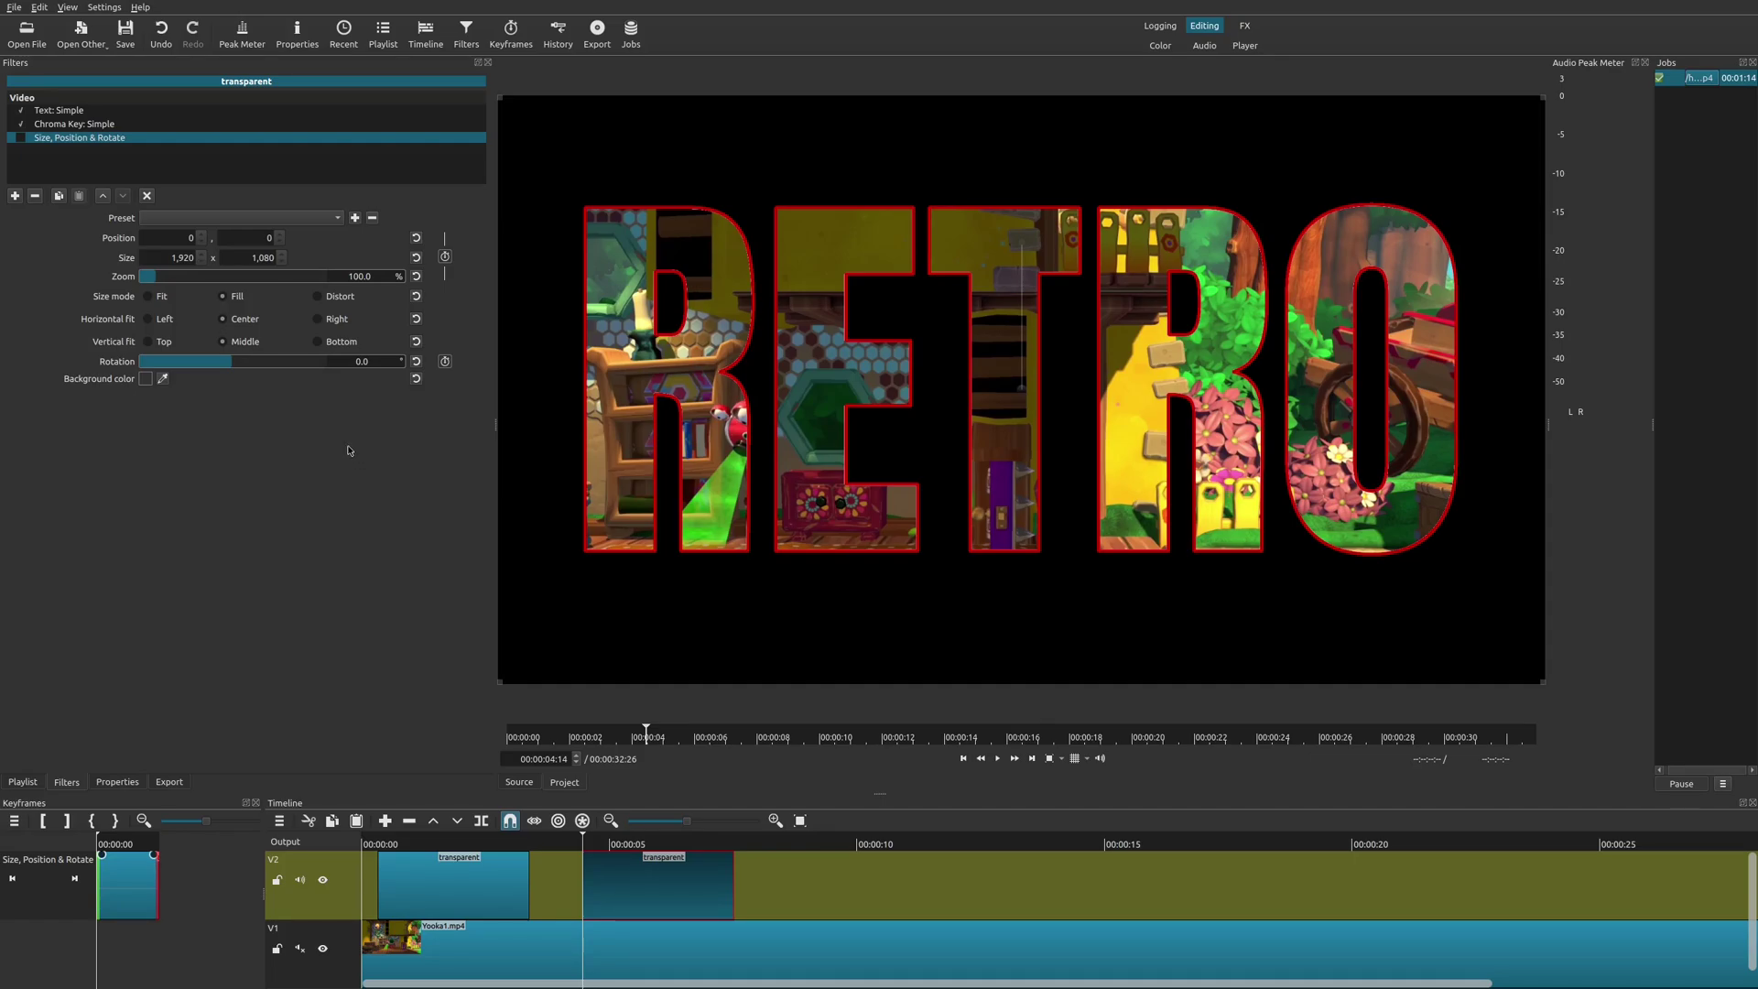
Apply the Slide In From Left preset to Size, Position & Rotate and enable the filter.
left_click(283, 220)
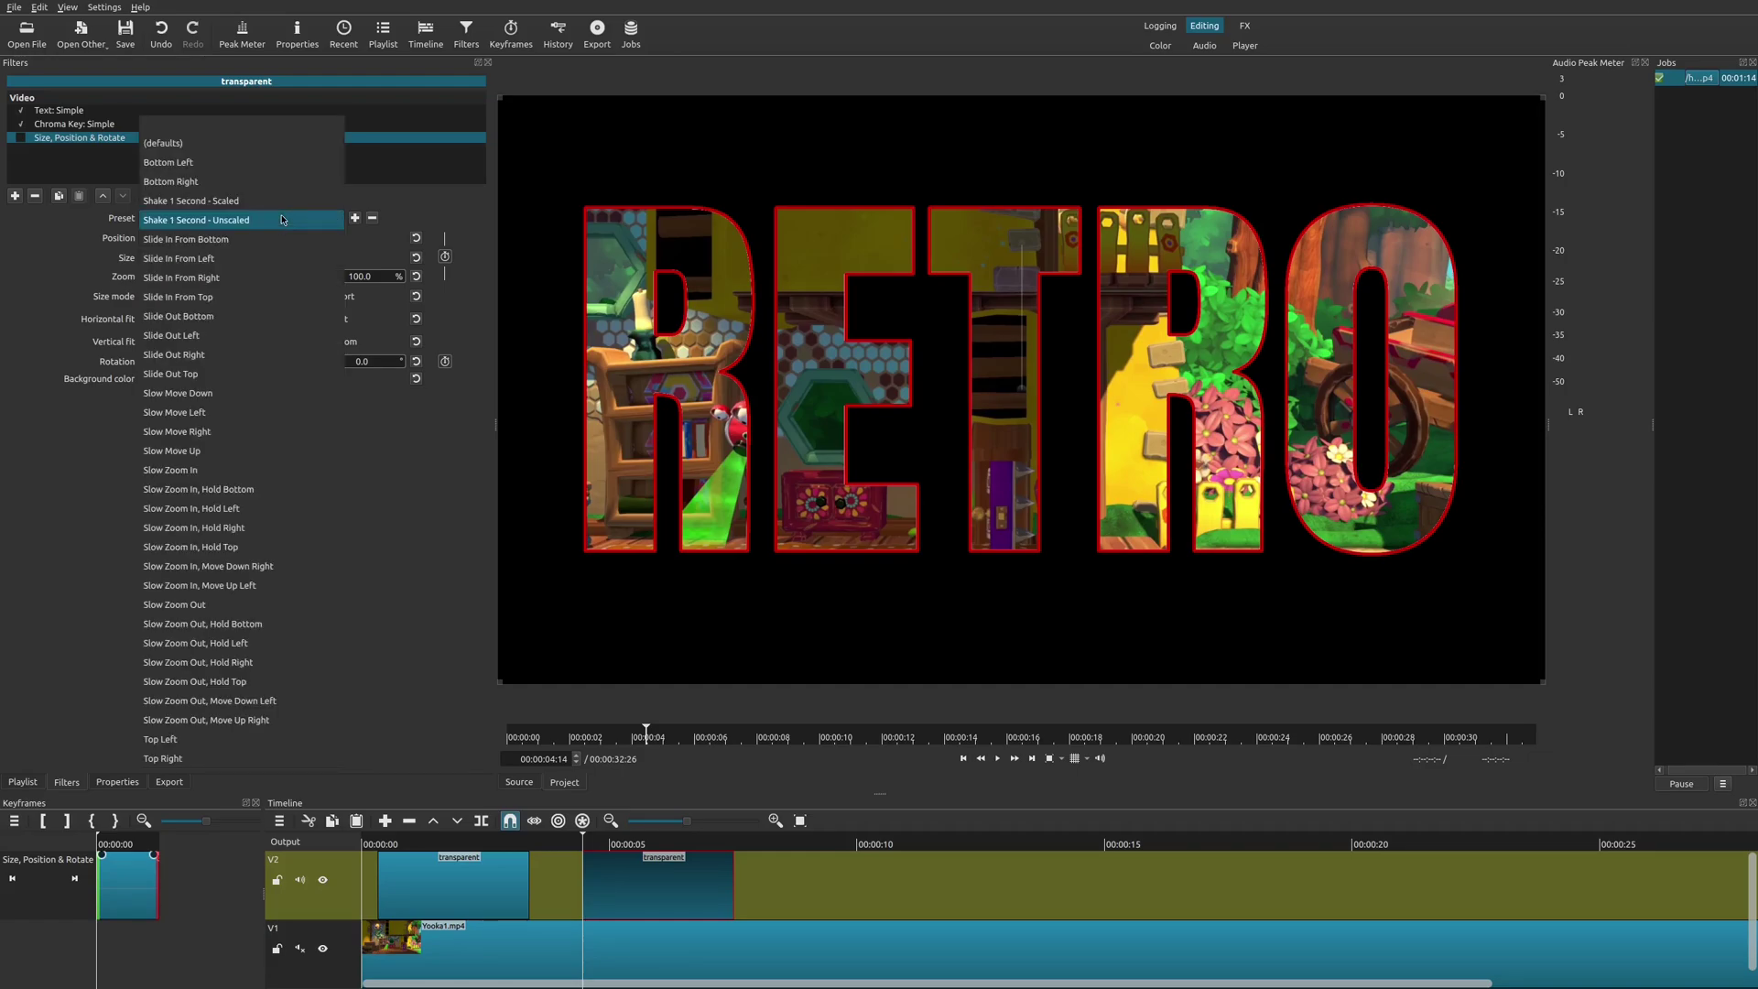
left_click(243, 259)
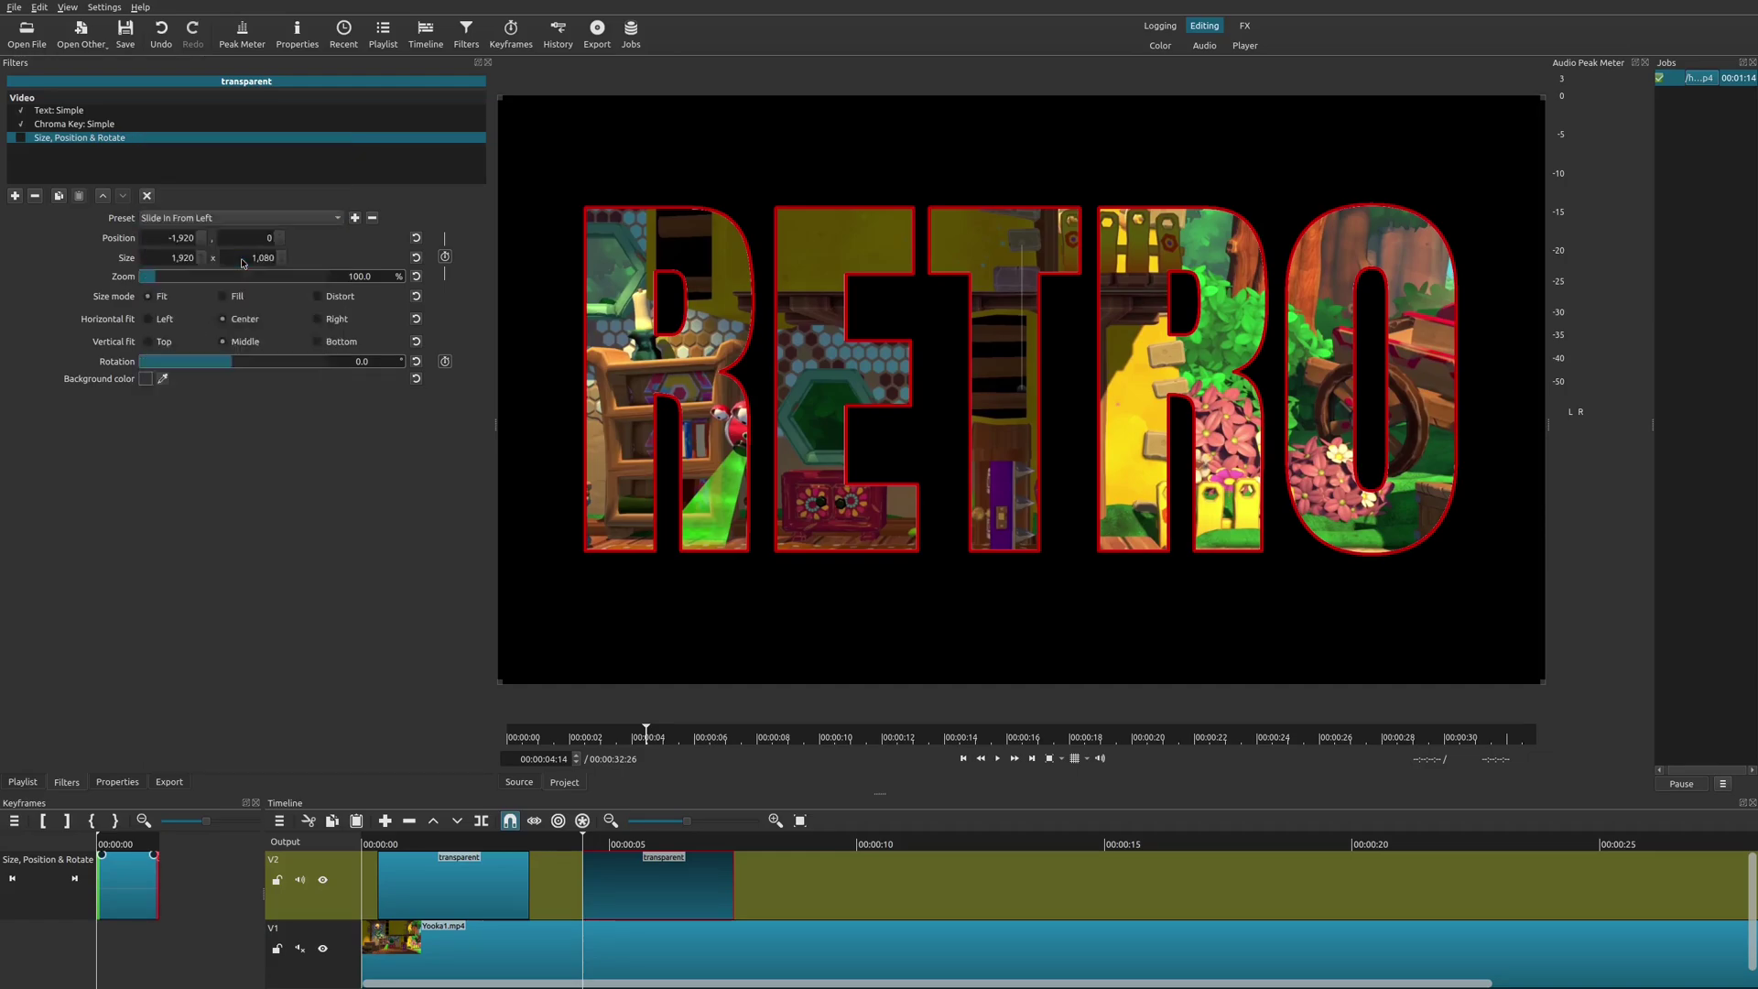
left_click(20, 138)
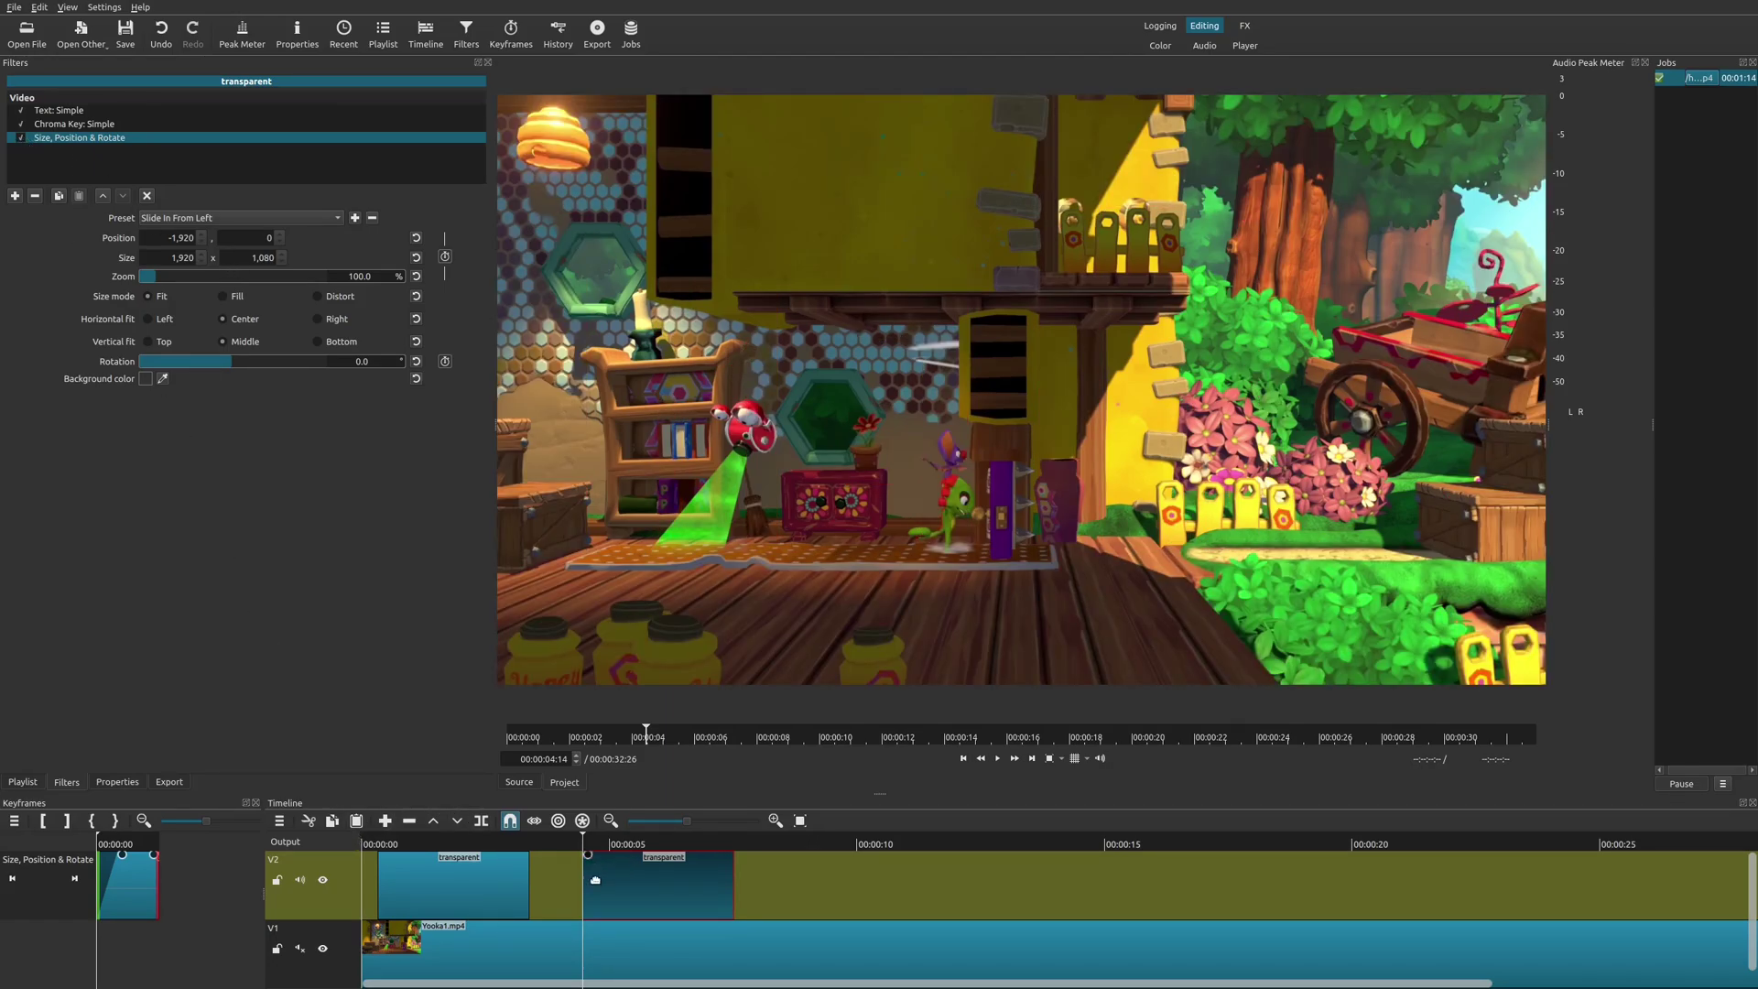
Play the slide-in, then return to about 00:00:03:25 on the Yooka1.mp4 clip.
key("space")
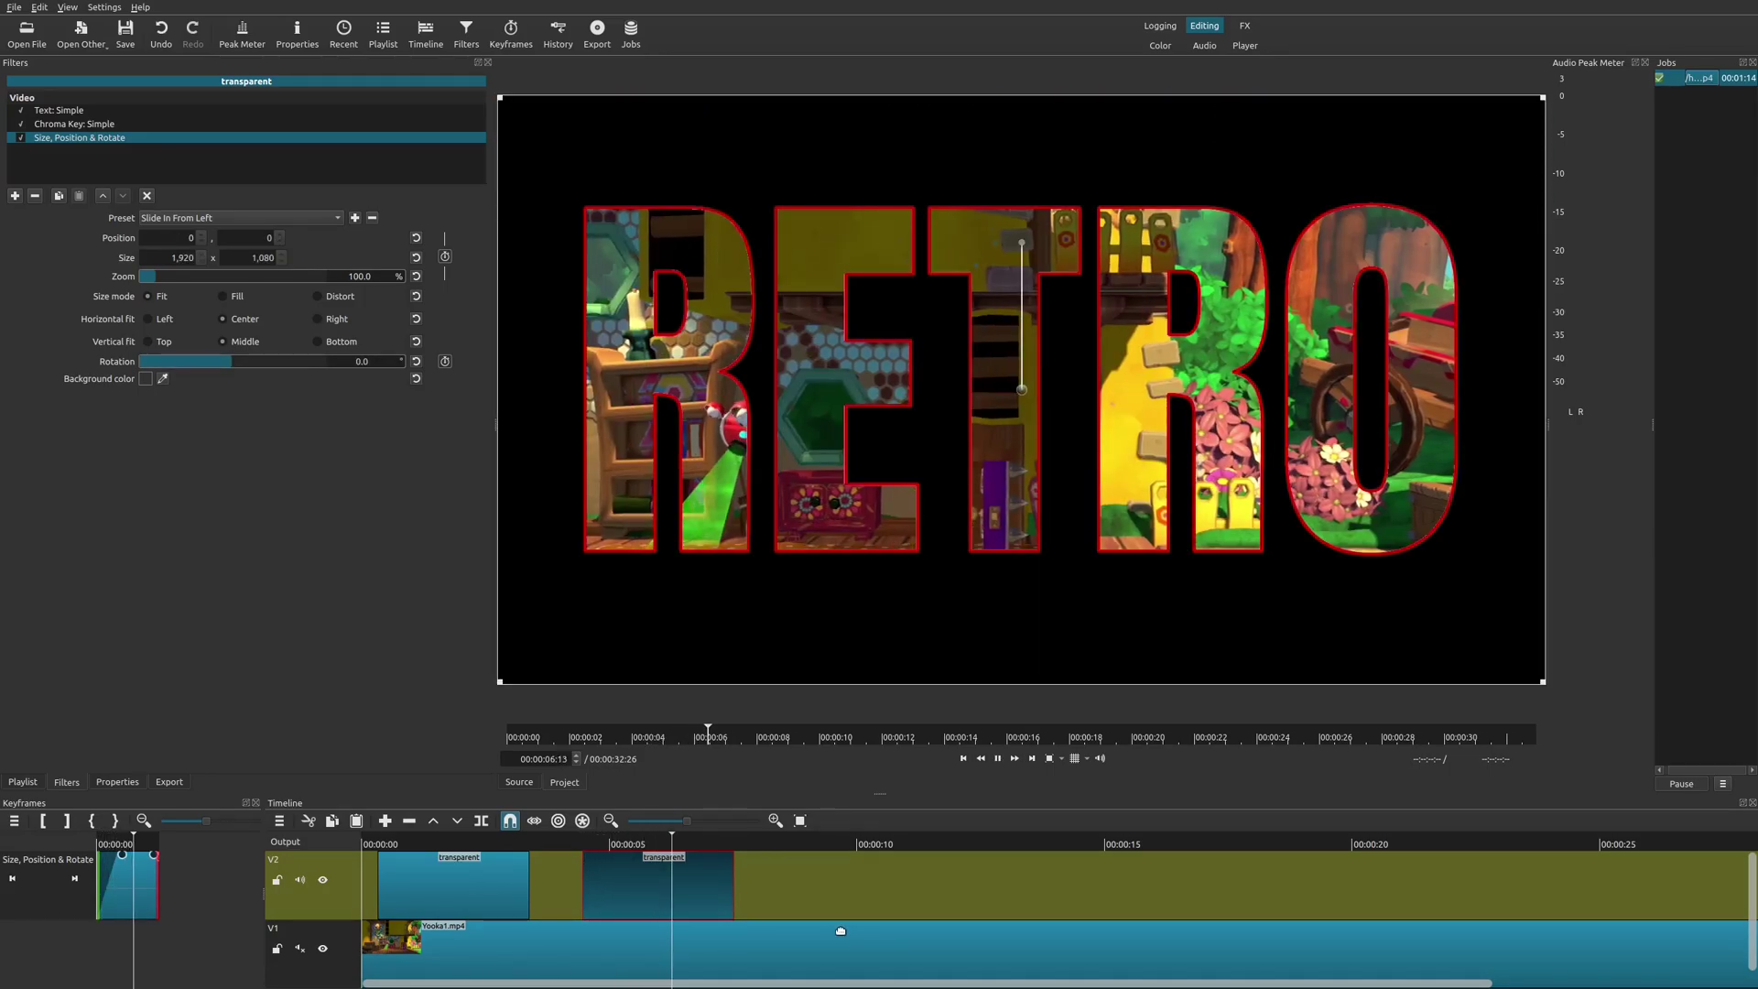
key("space")
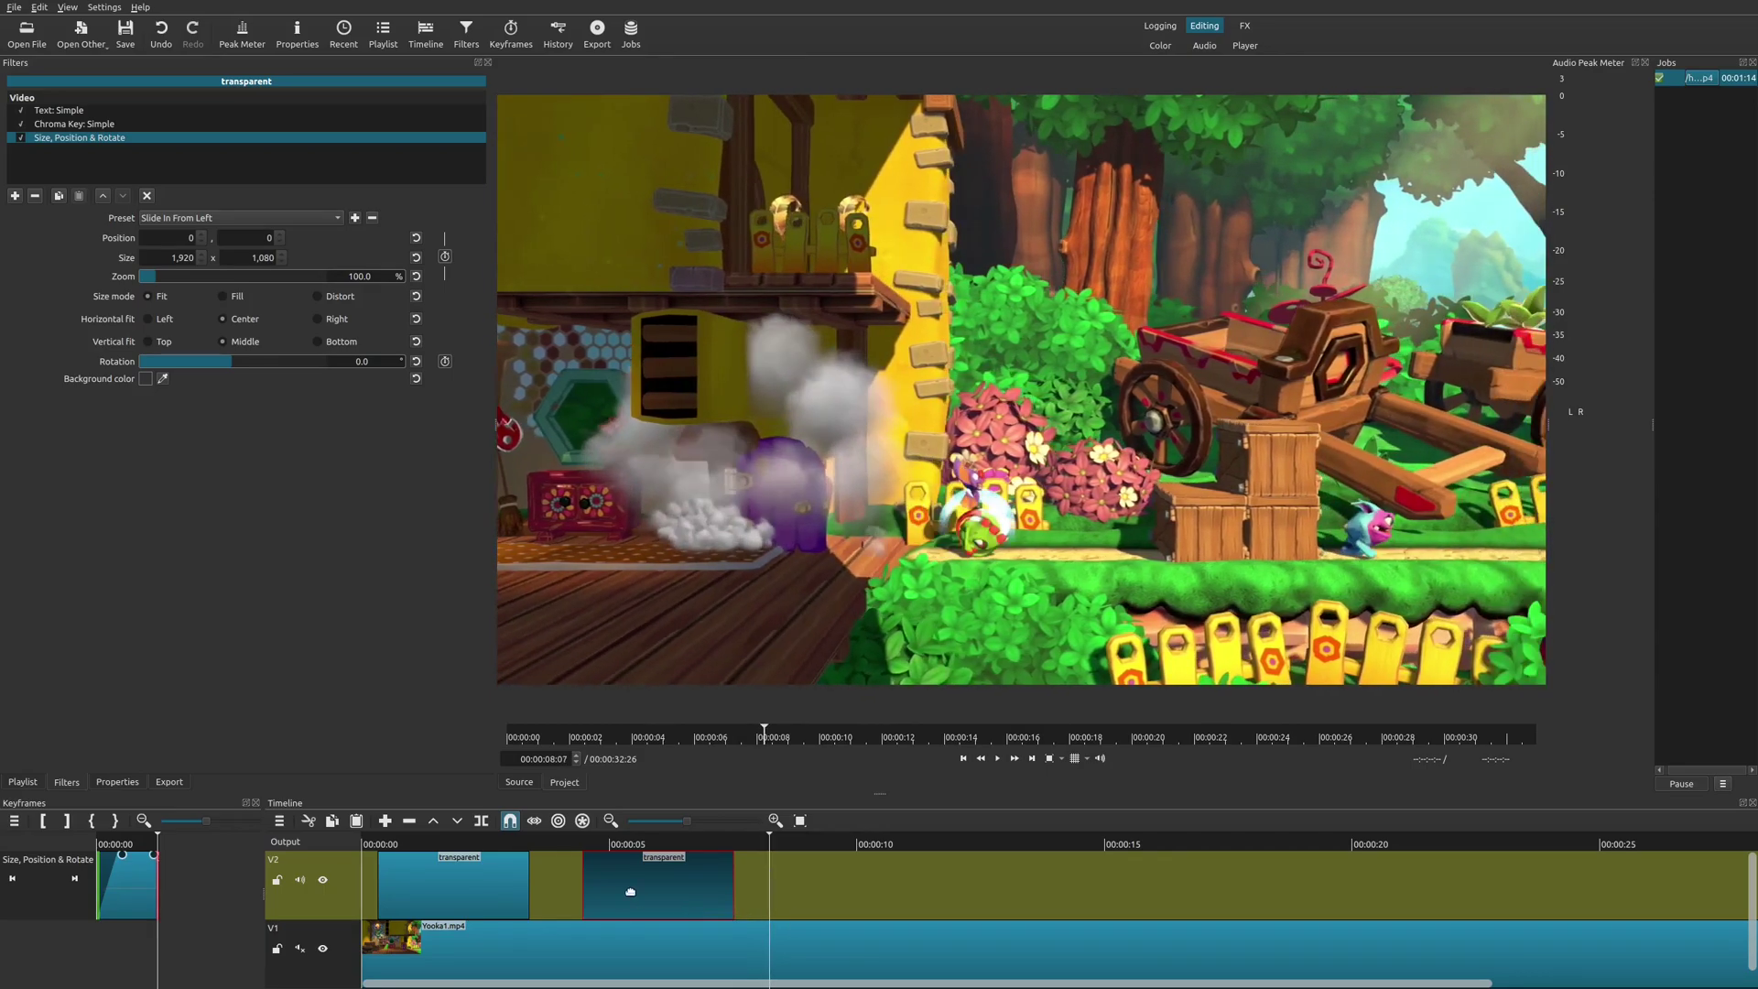
left_click(552, 847)
left_click(746, 969)
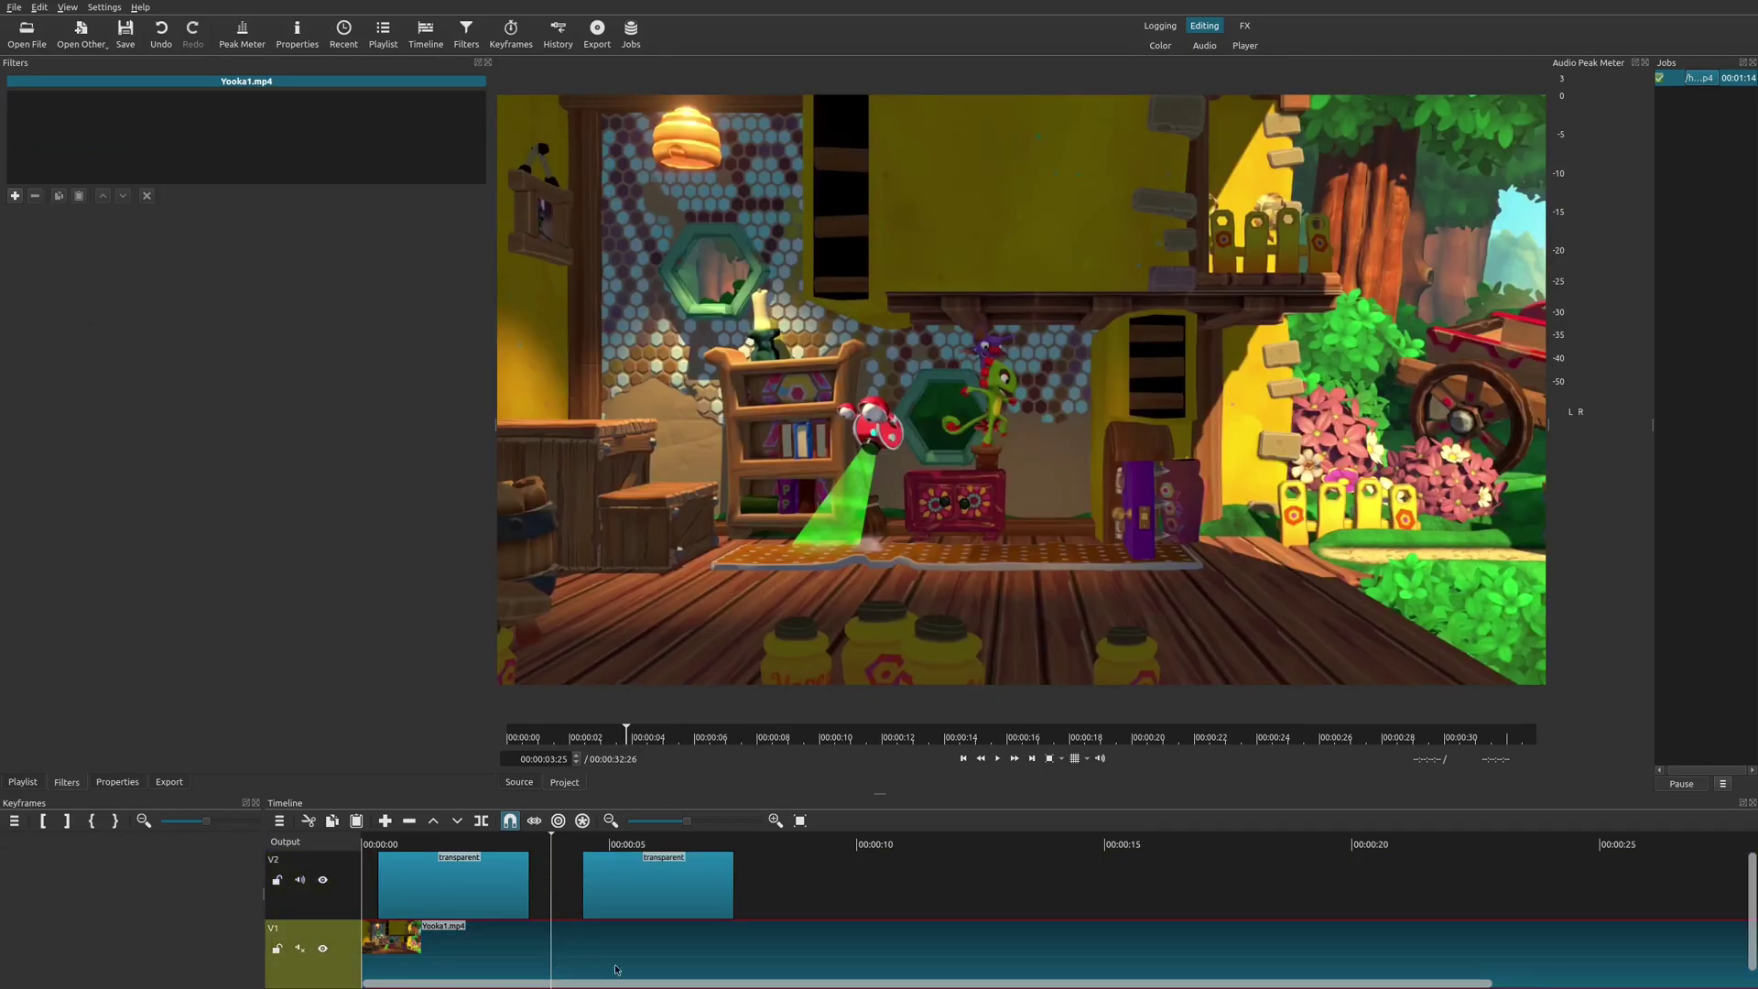
Play from 00:00:03:25, then select the second title clip and play its slide-in from about 00:00:04.
key("space")
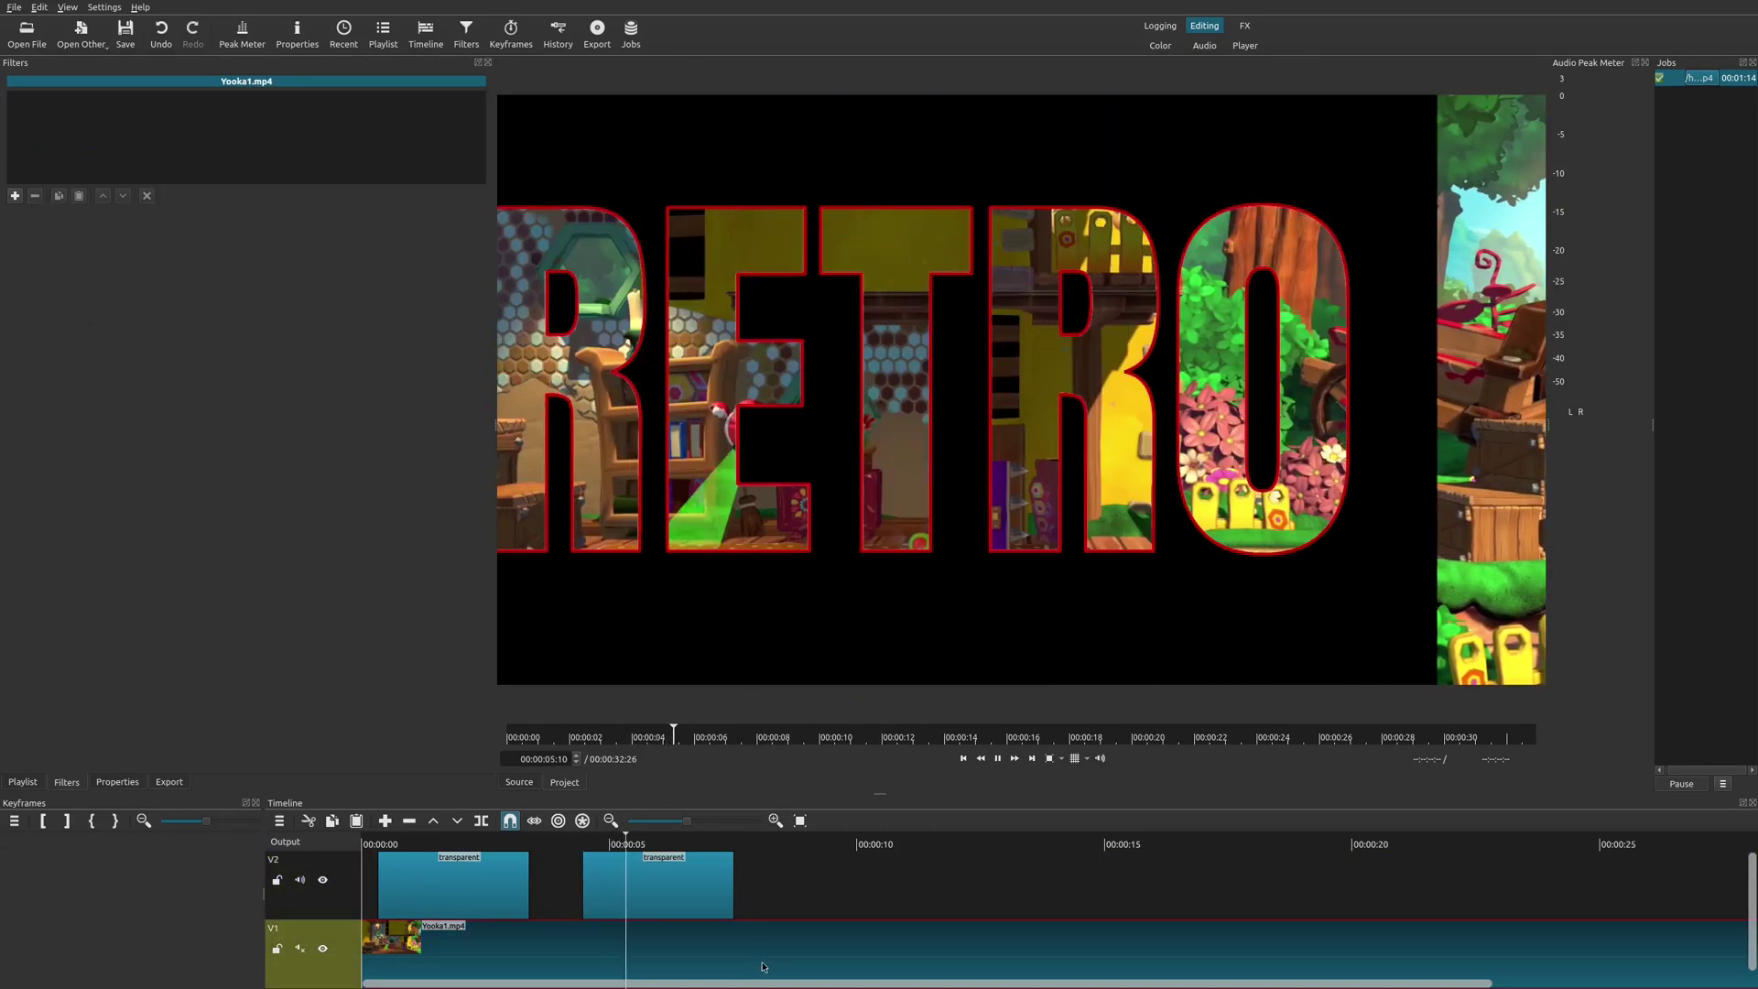
left_click(595, 841)
left_click(613, 893)
left_click(577, 840)
key("space")
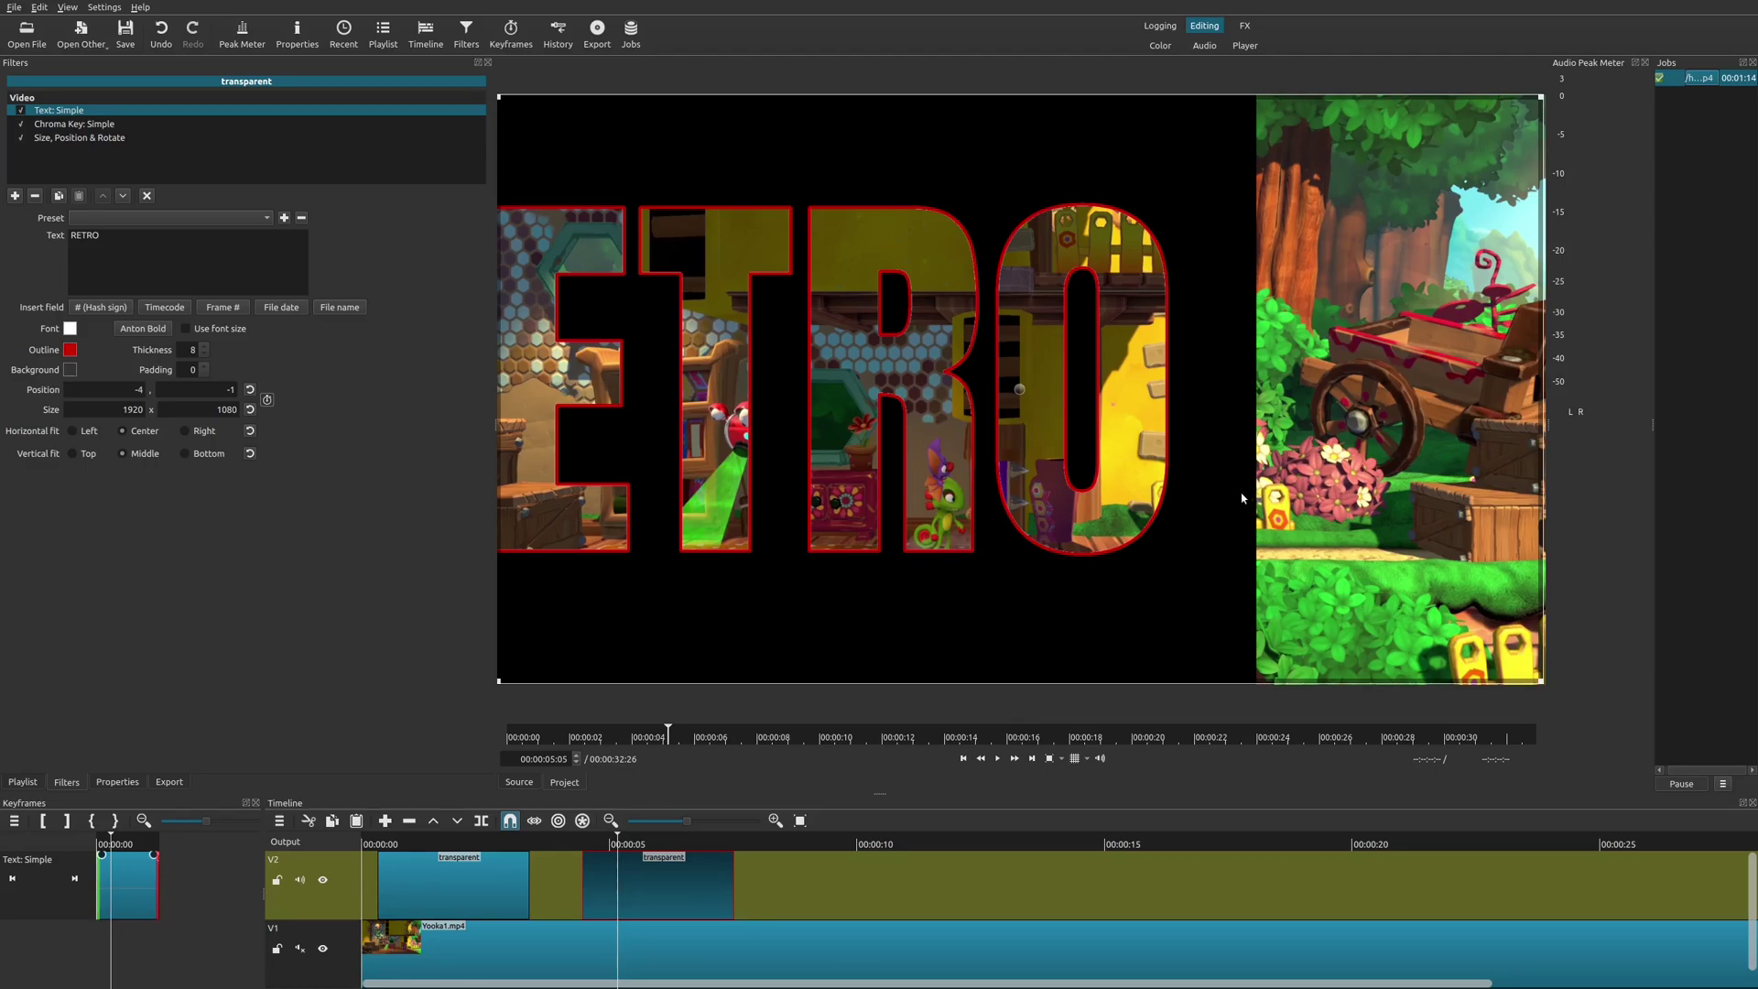
Set the Size, Position & Rotate background color to black, then return to 00:00:04:06 on Yooka1.mp4.
left_click(95, 139)
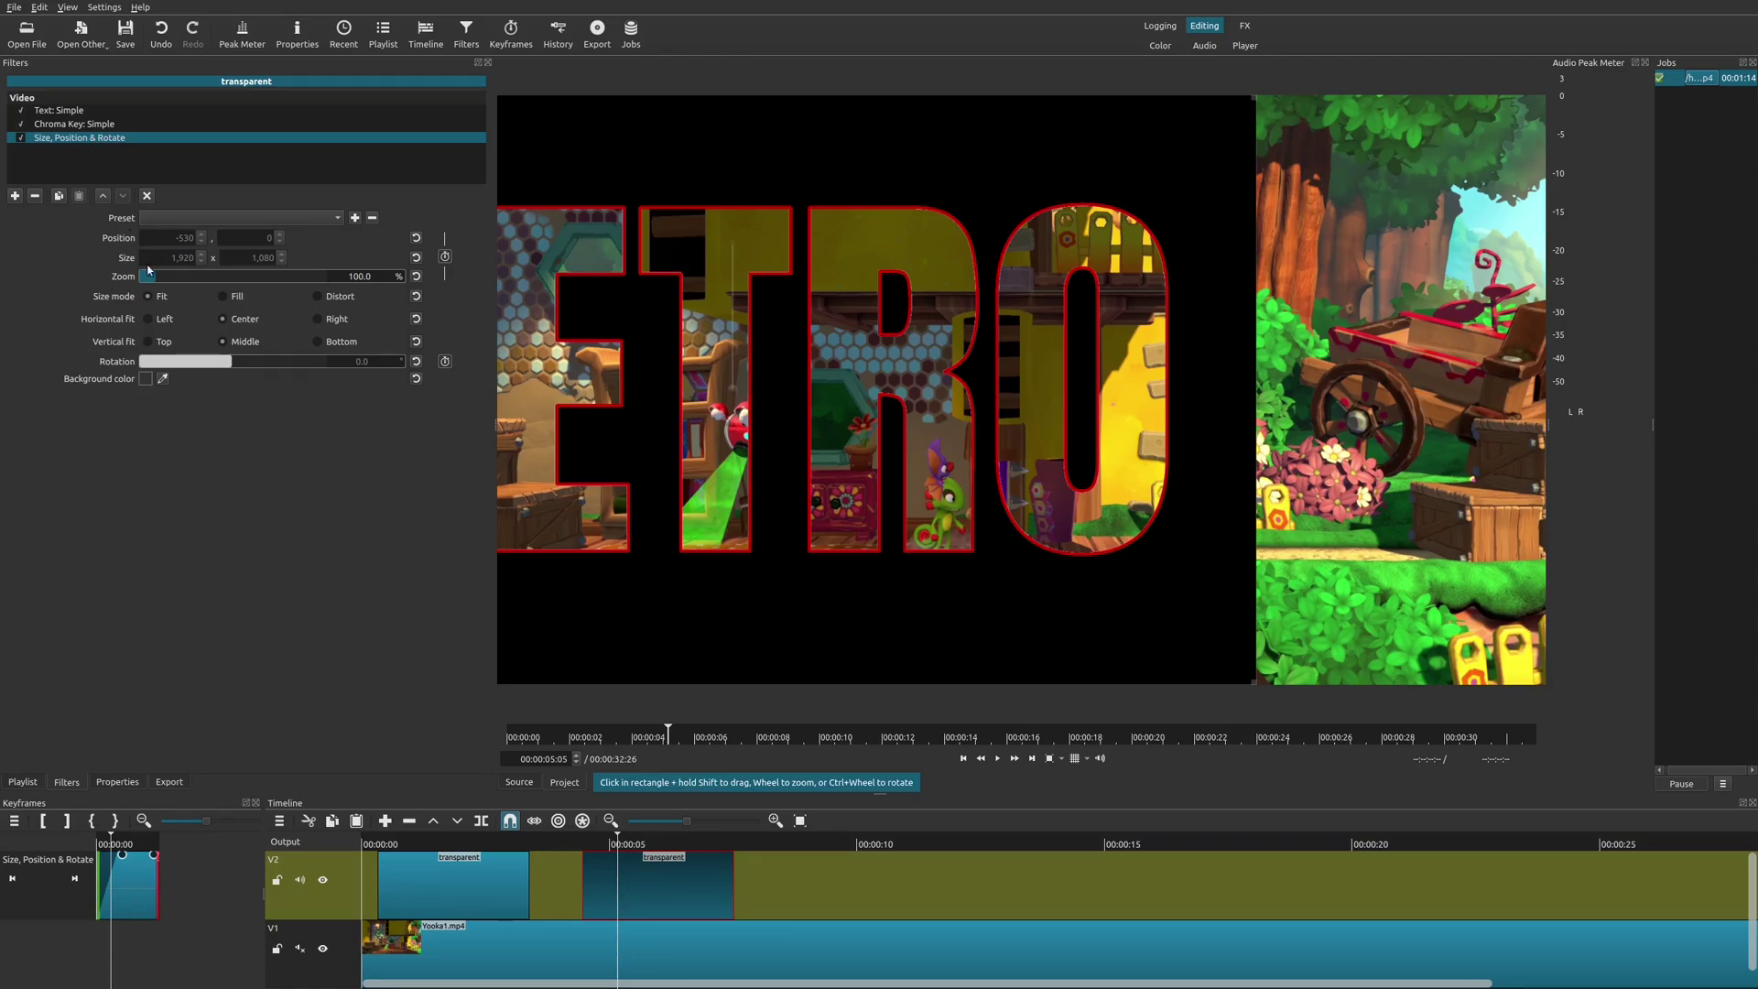
left_click(146, 379)
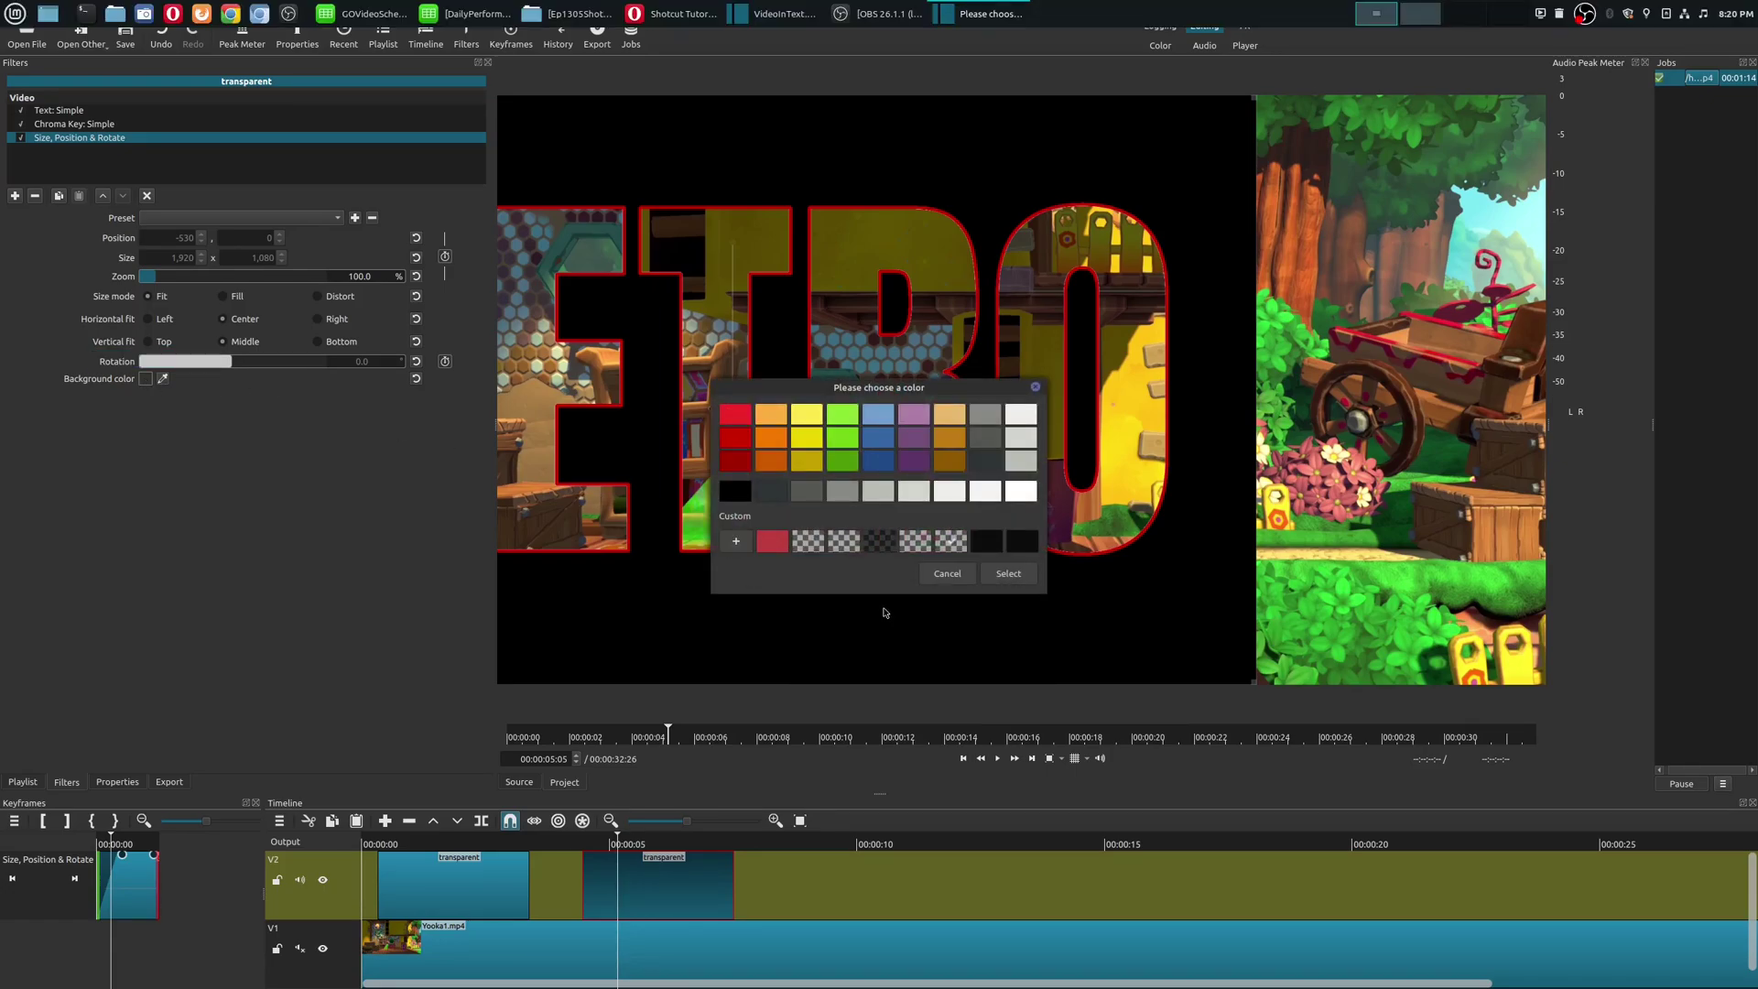
left_click(734, 492)
left_click(1022, 573)
left_click(569, 884)
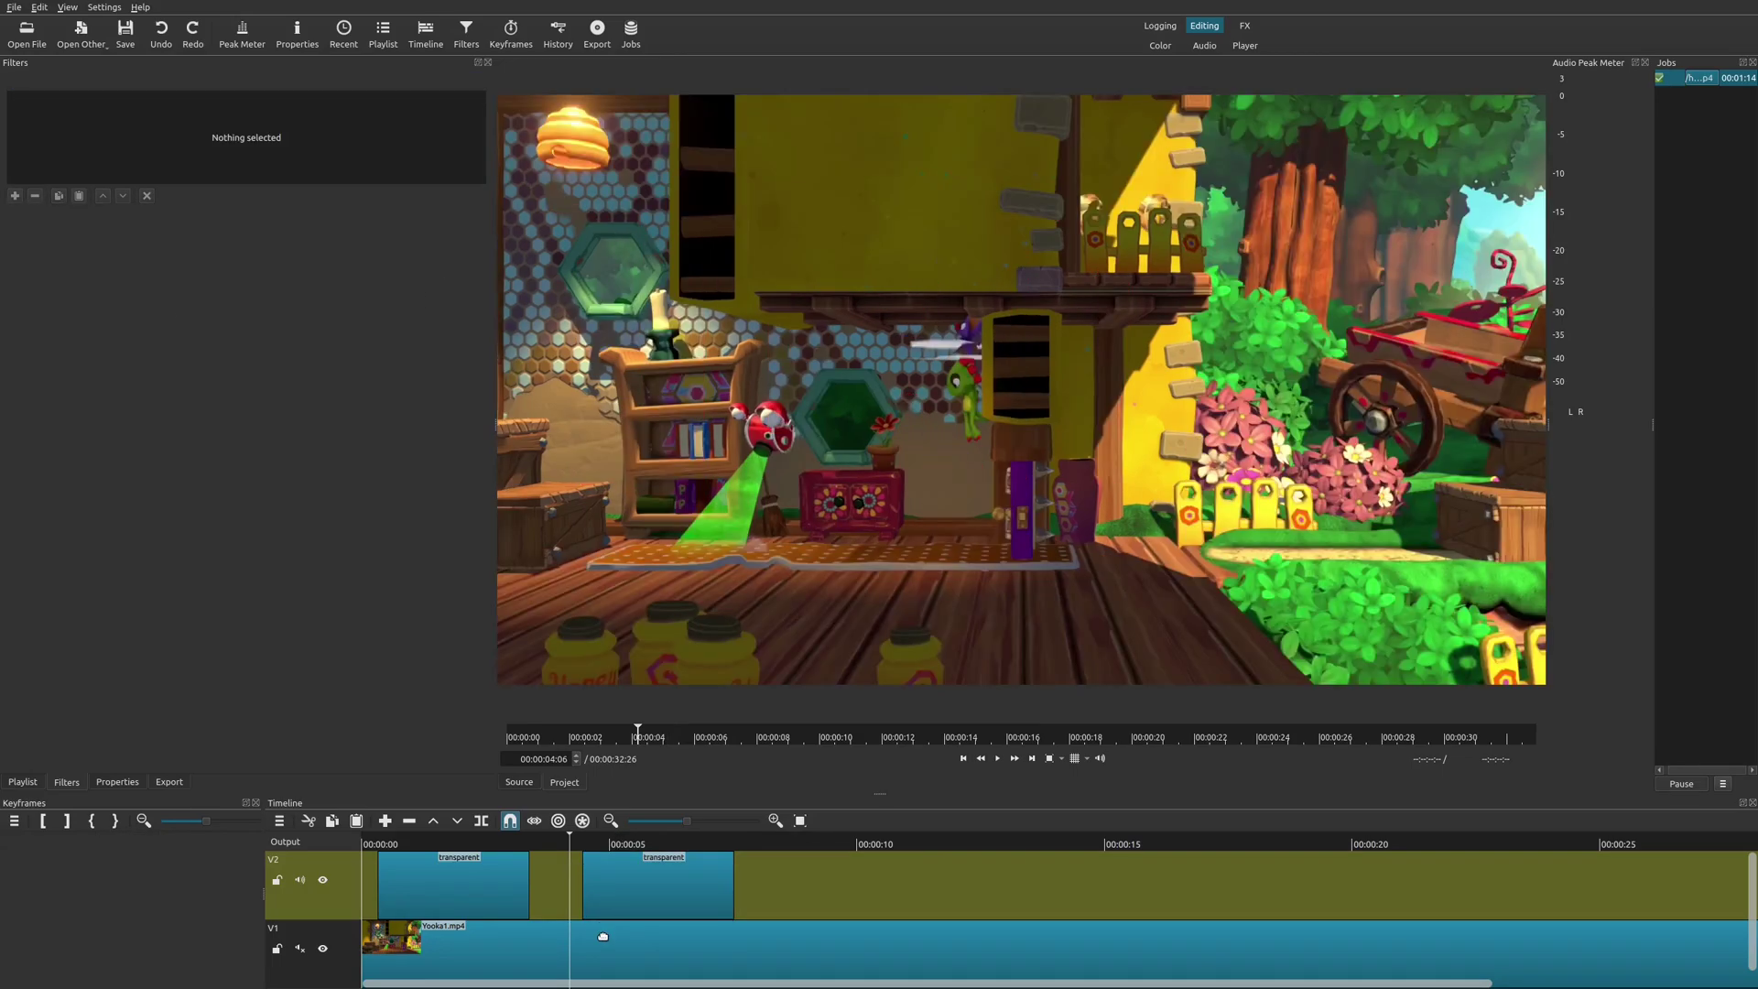
left_click(603, 938)
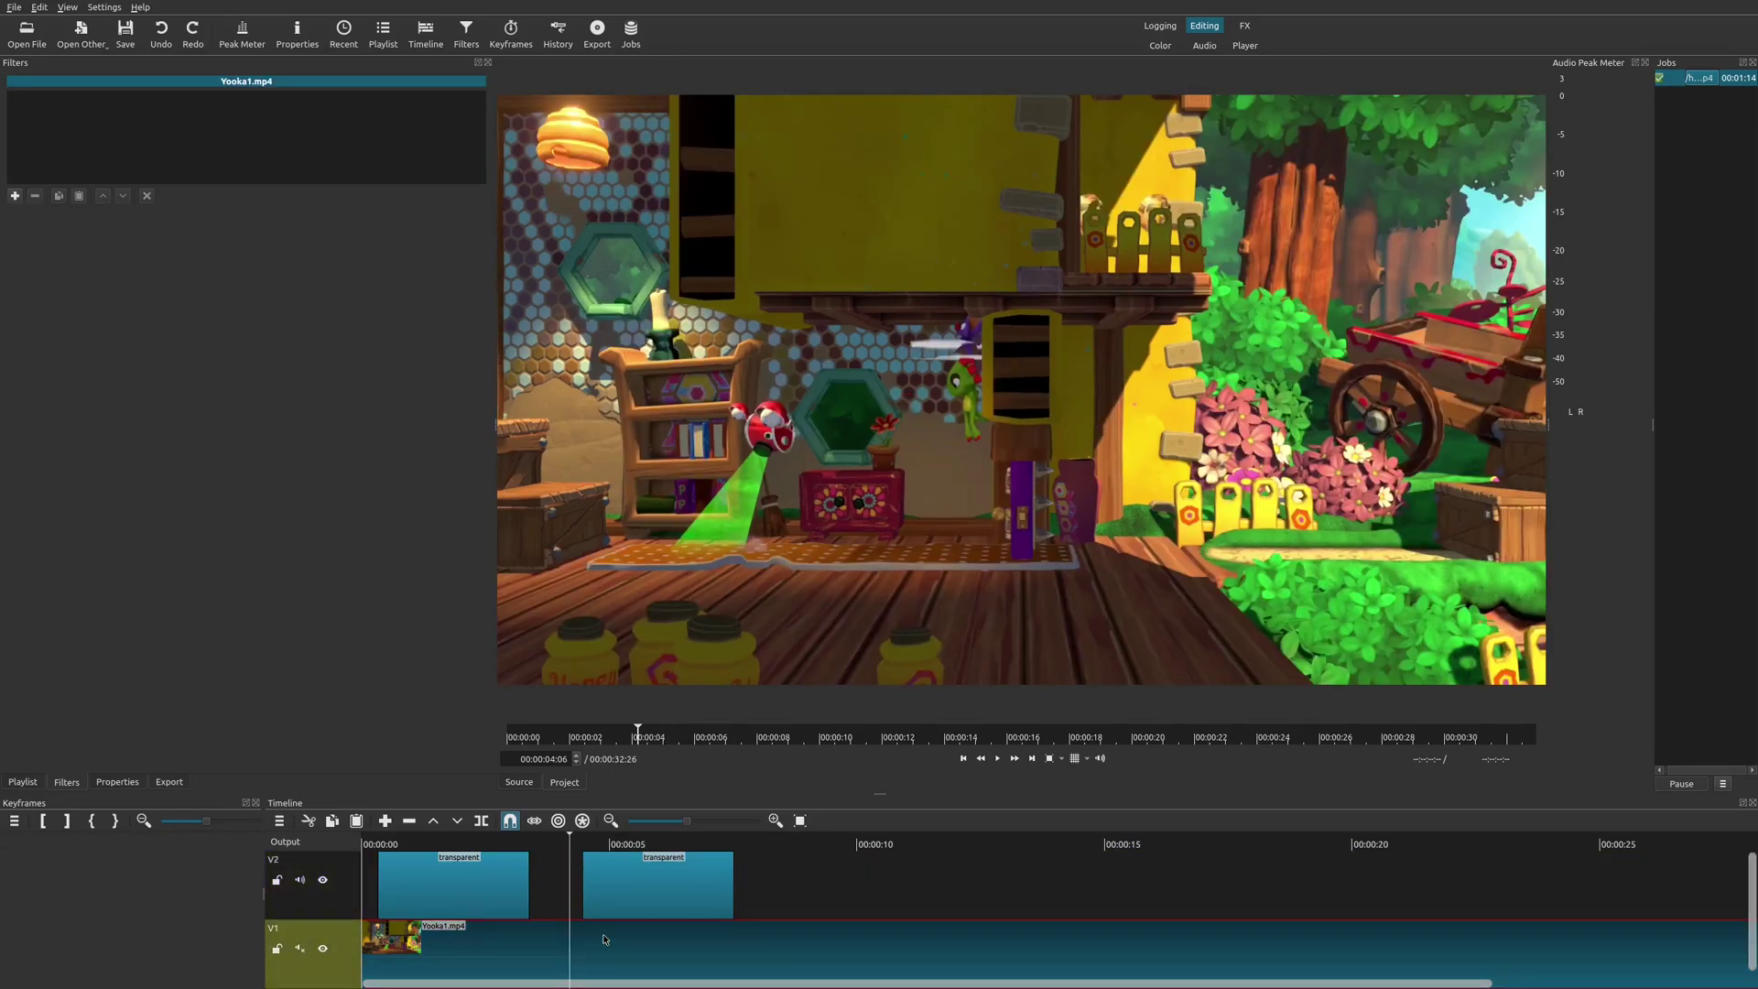
Replay the black-backed slide-in from 00:00:04:03, stopping around 00:00:05:20.
key("space")
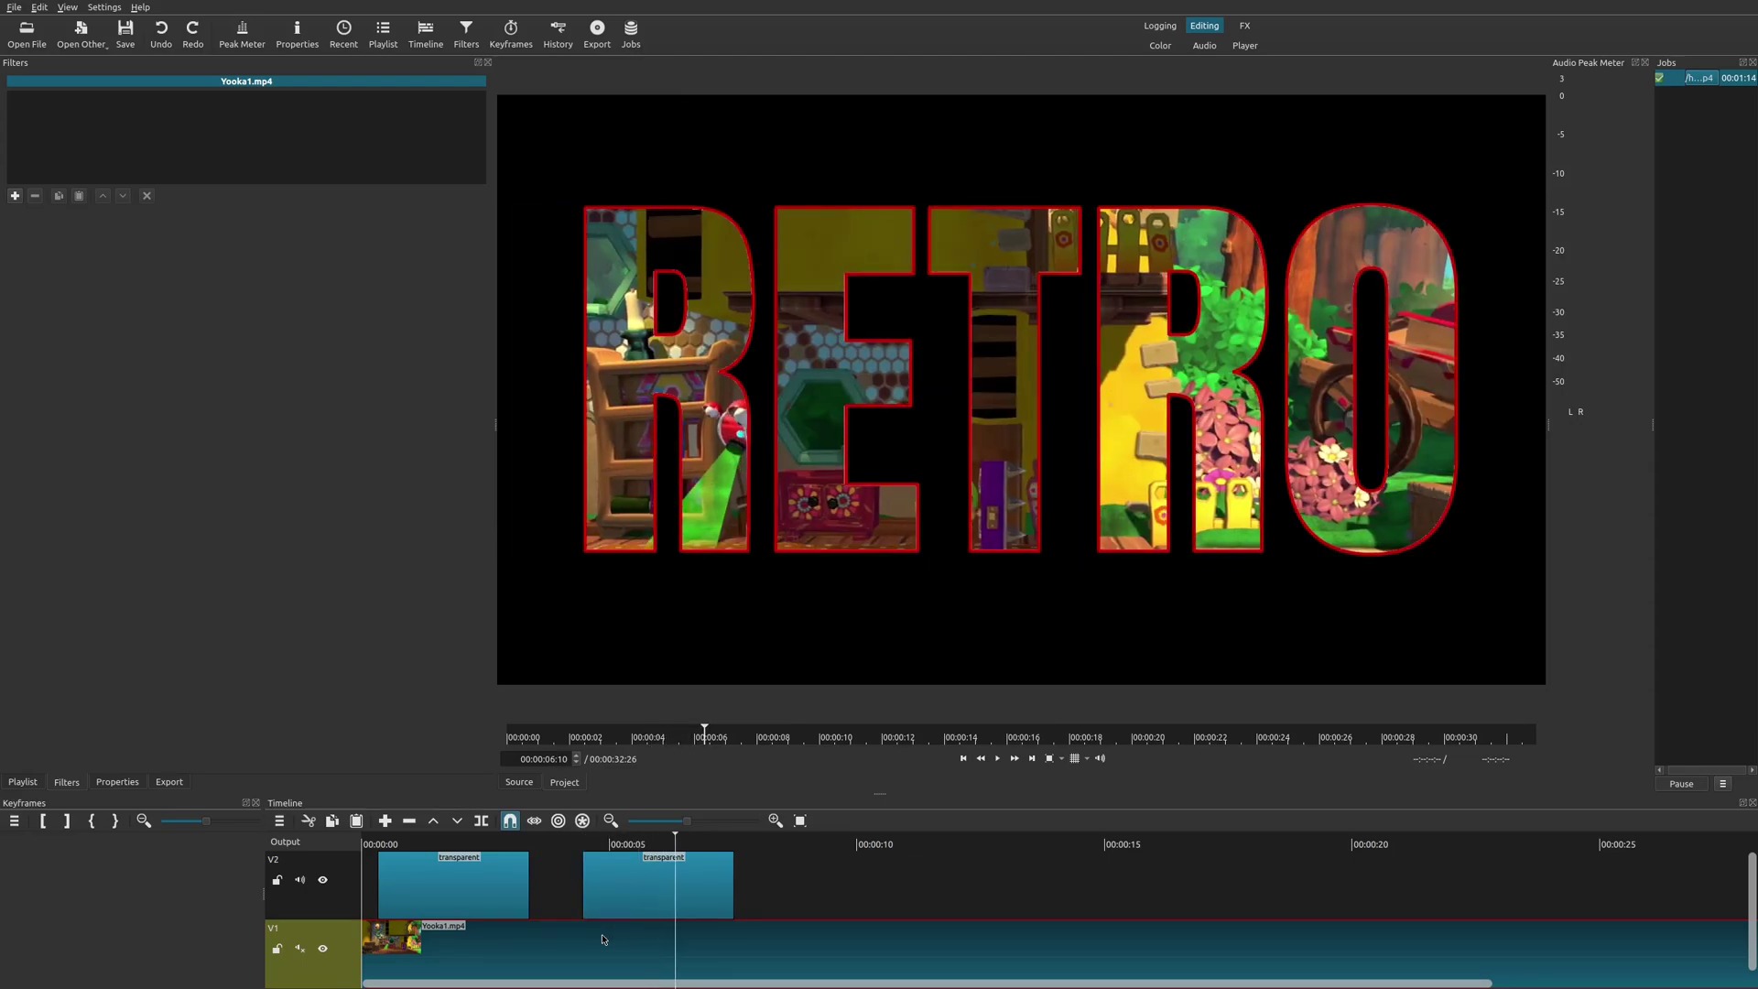
key("space")
left_click(565, 847)
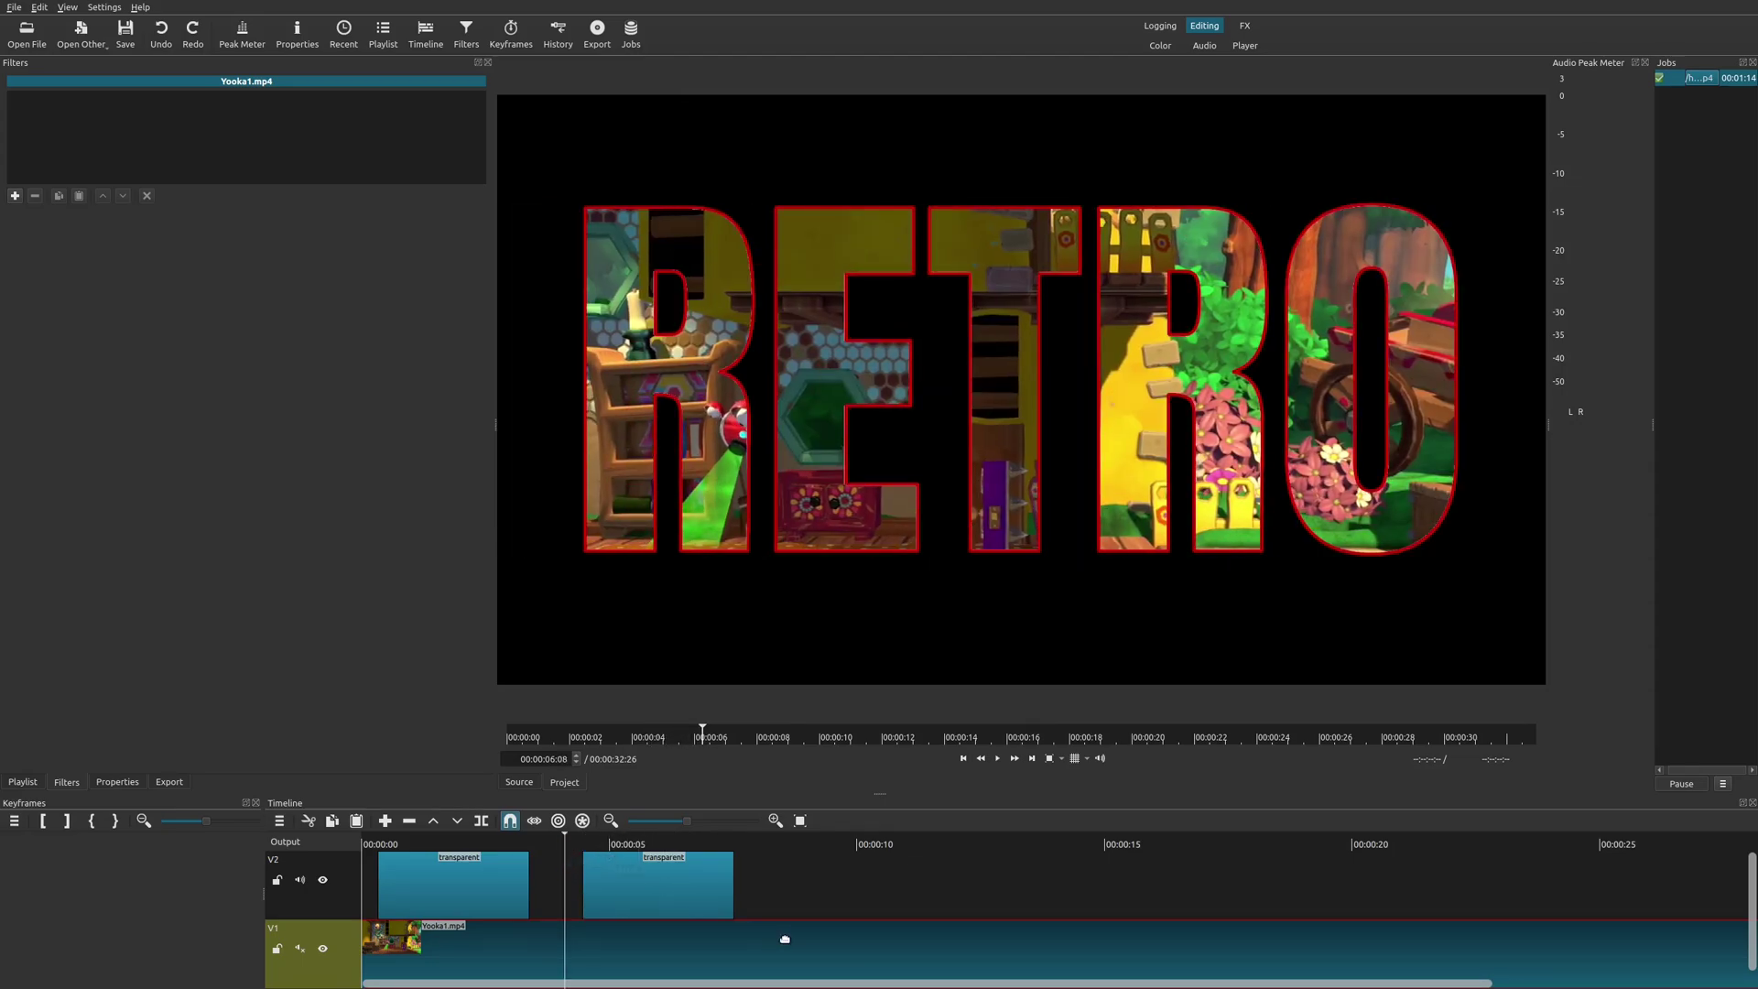
key("space")
key("space")
left_click(682, 897)
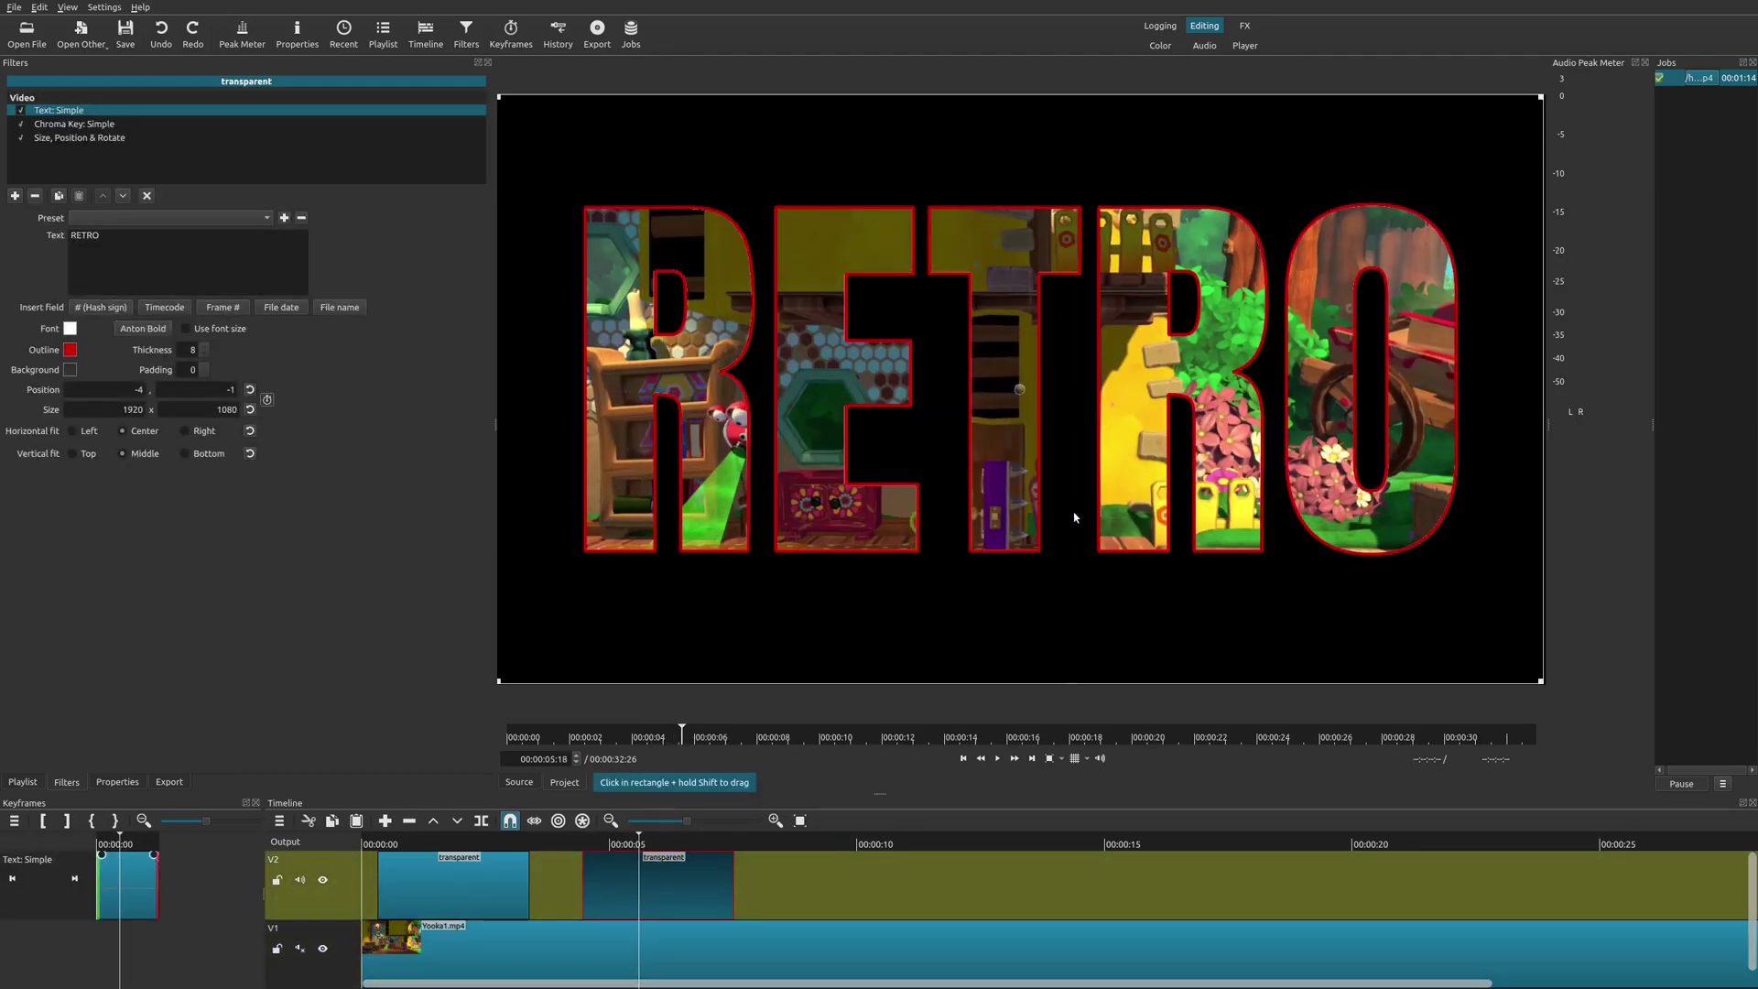
left_click(561, 844)
key("space")
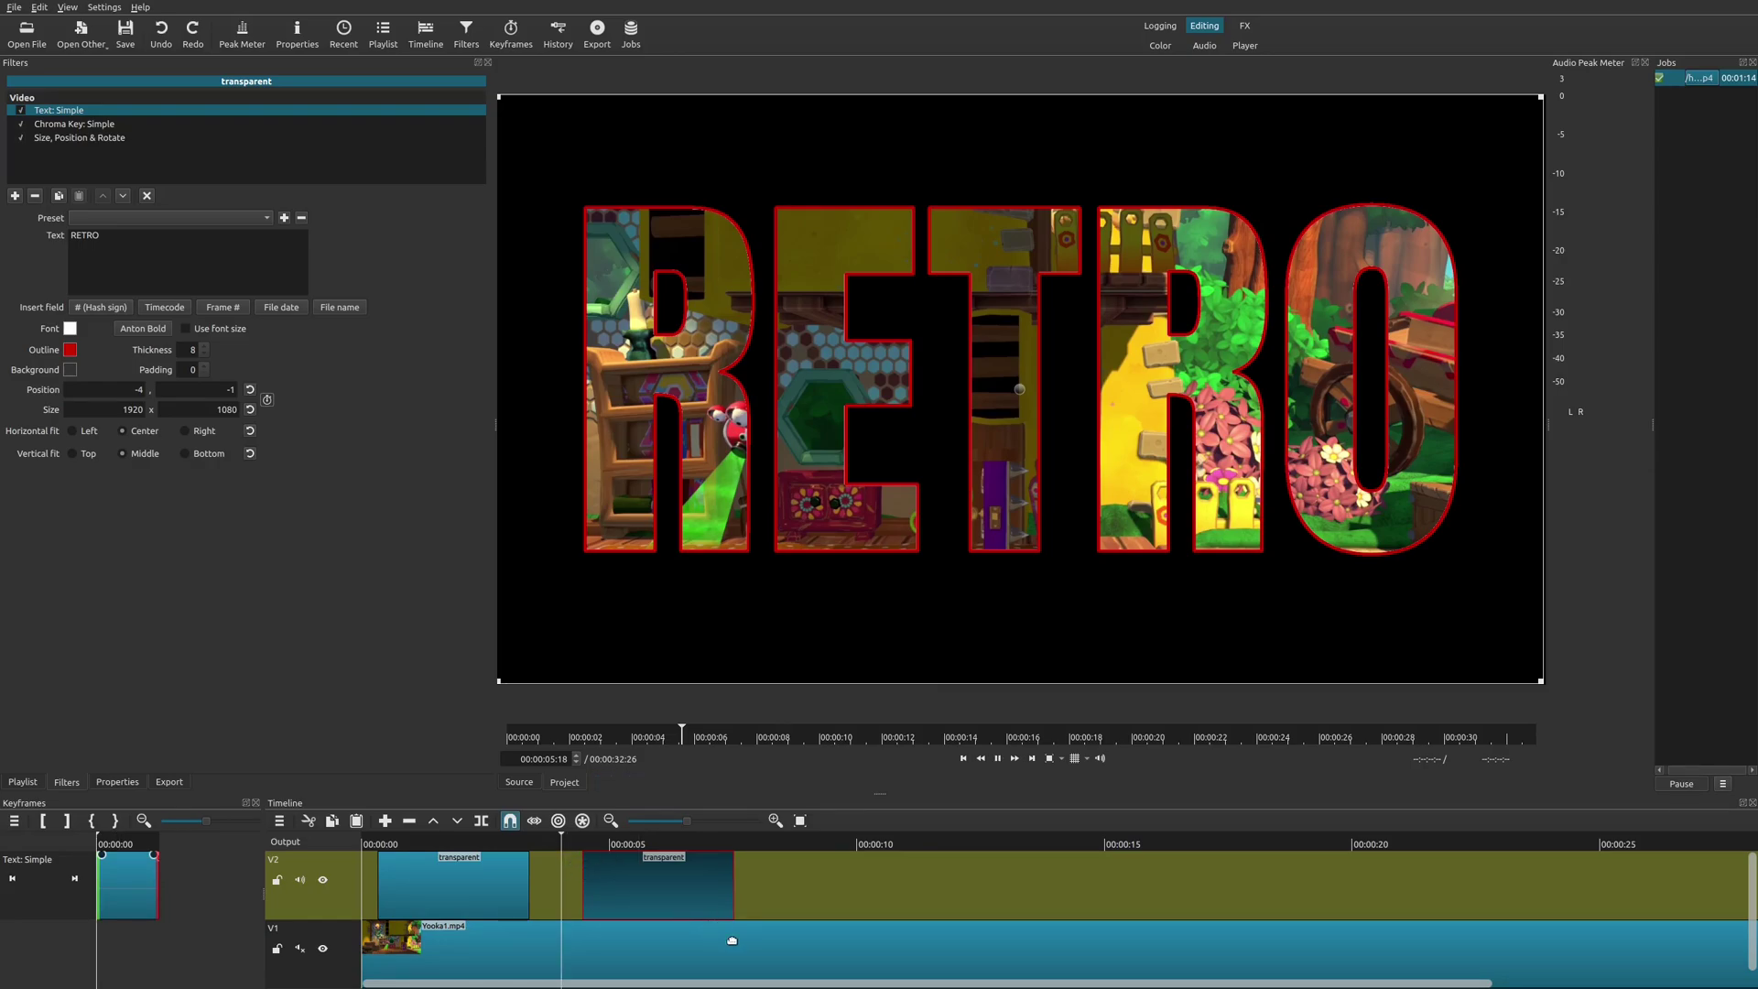
key("space")
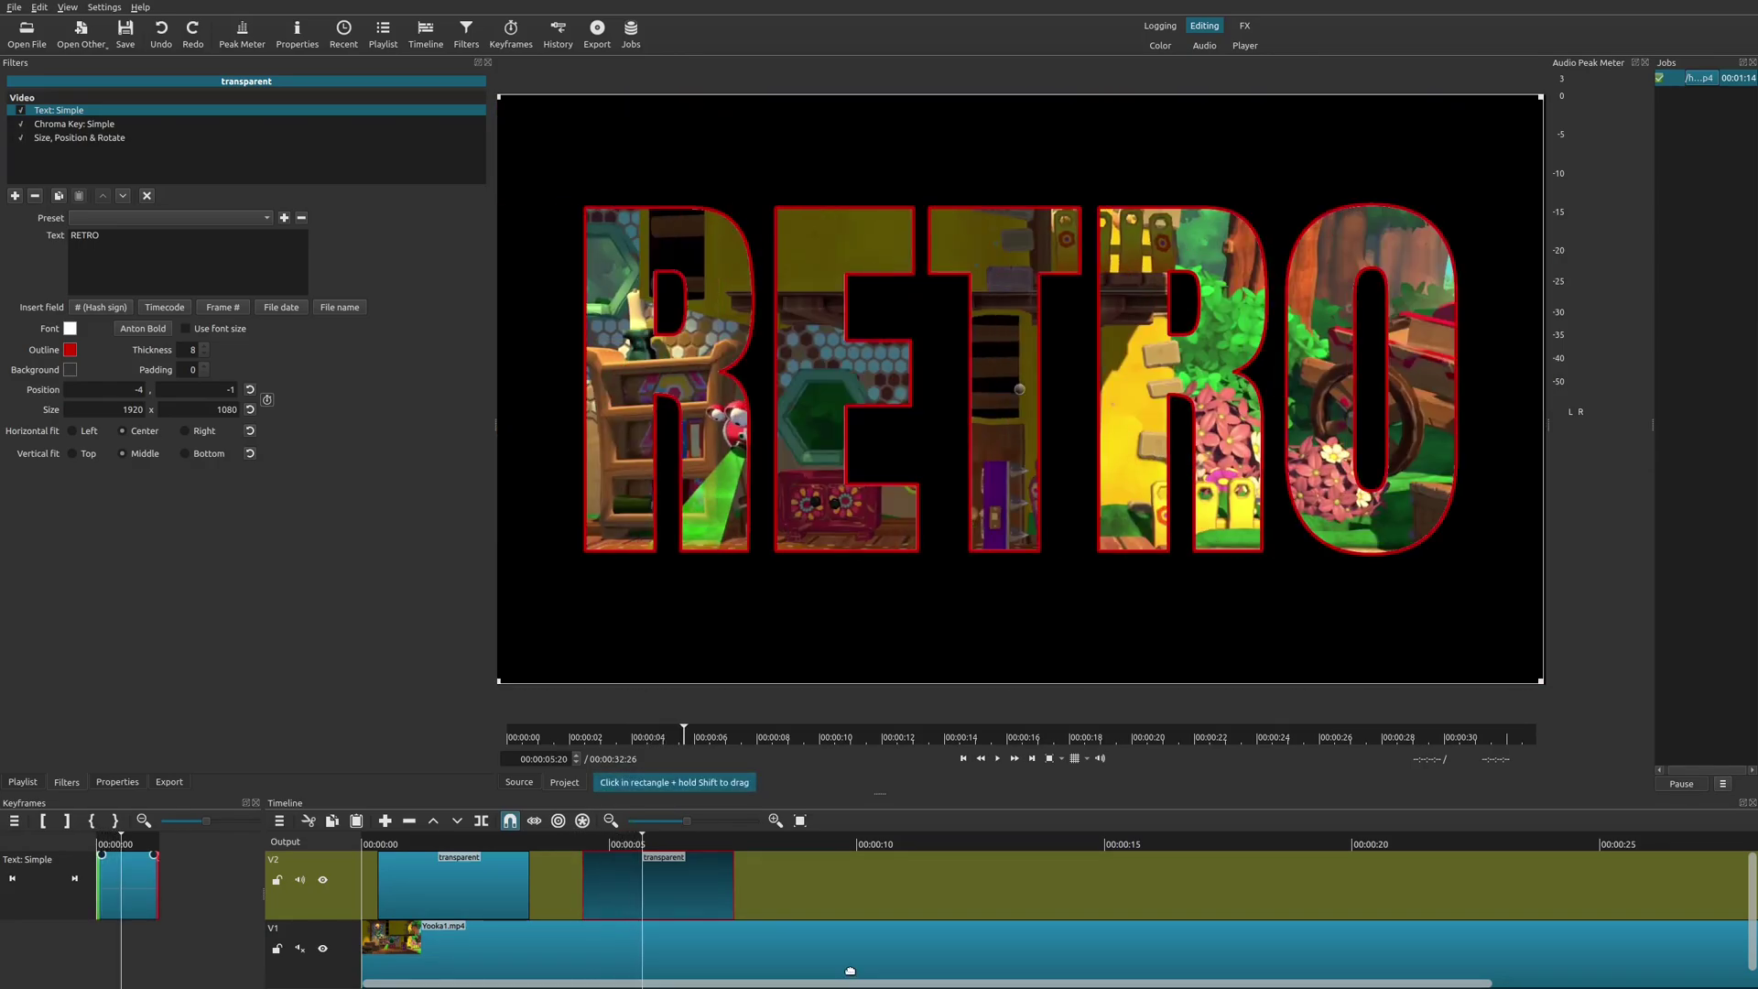
key("Right")
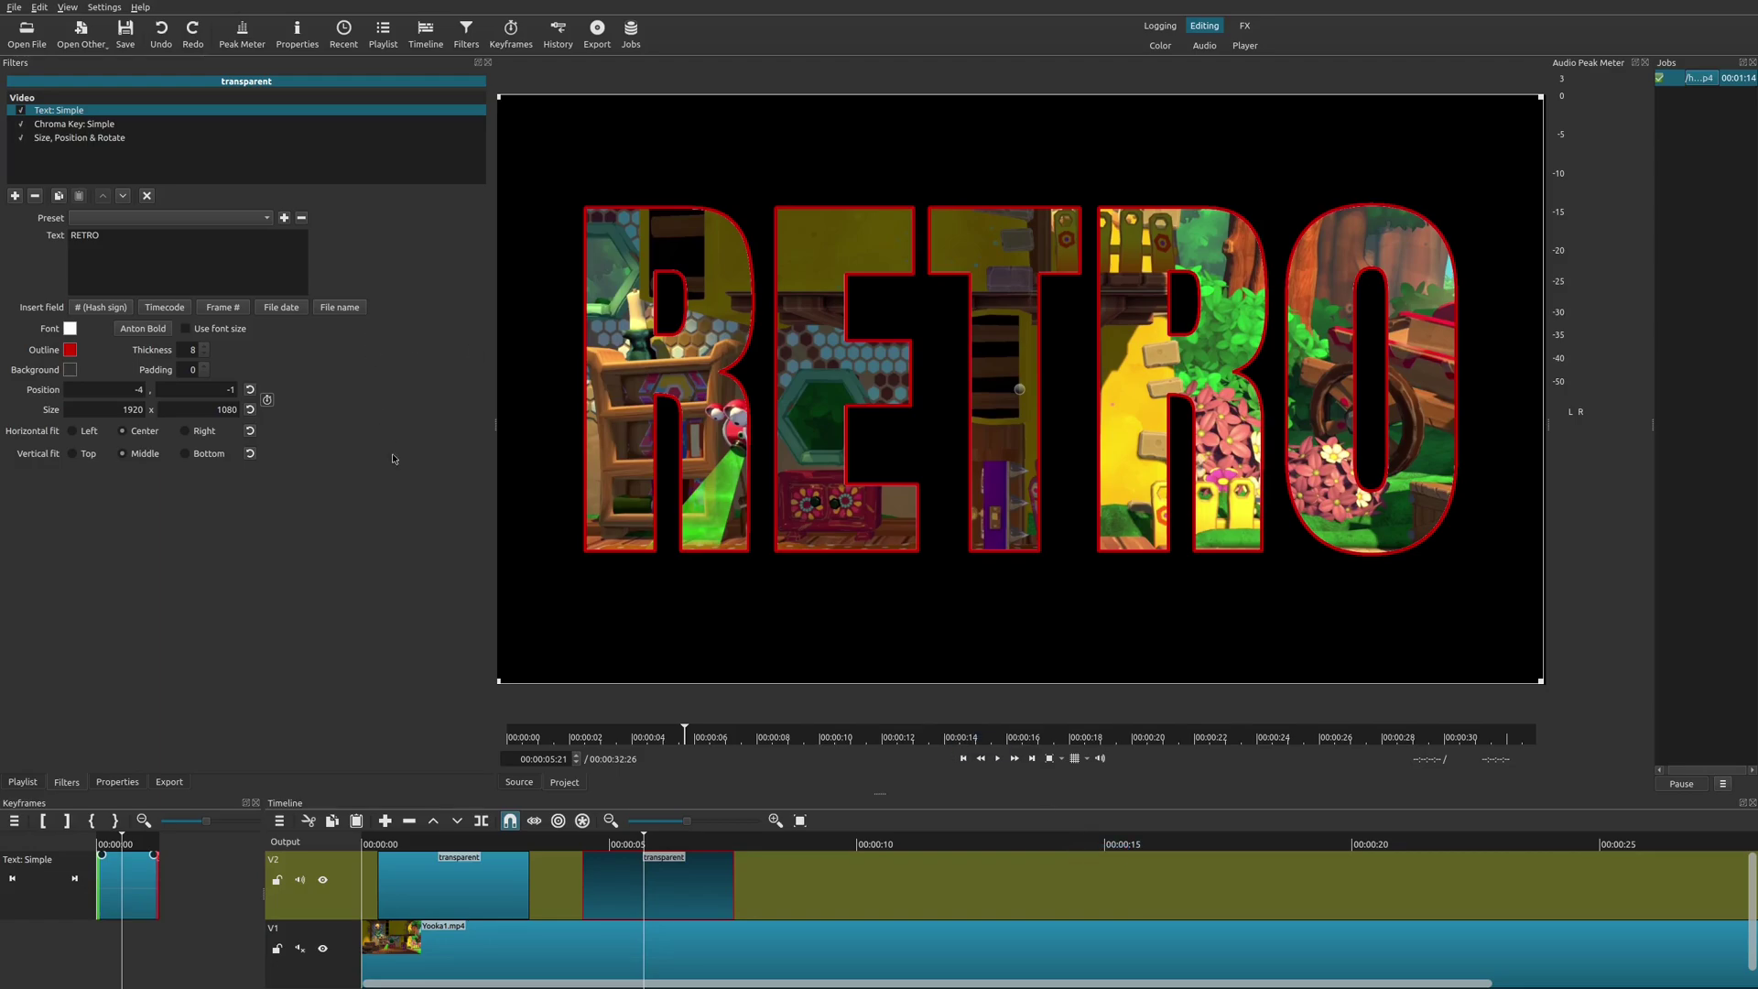
Check the motion preset list without choosing, scrub around 00:00:08, and return over the second title clip.
left_click(96, 139)
left_click(306, 221)
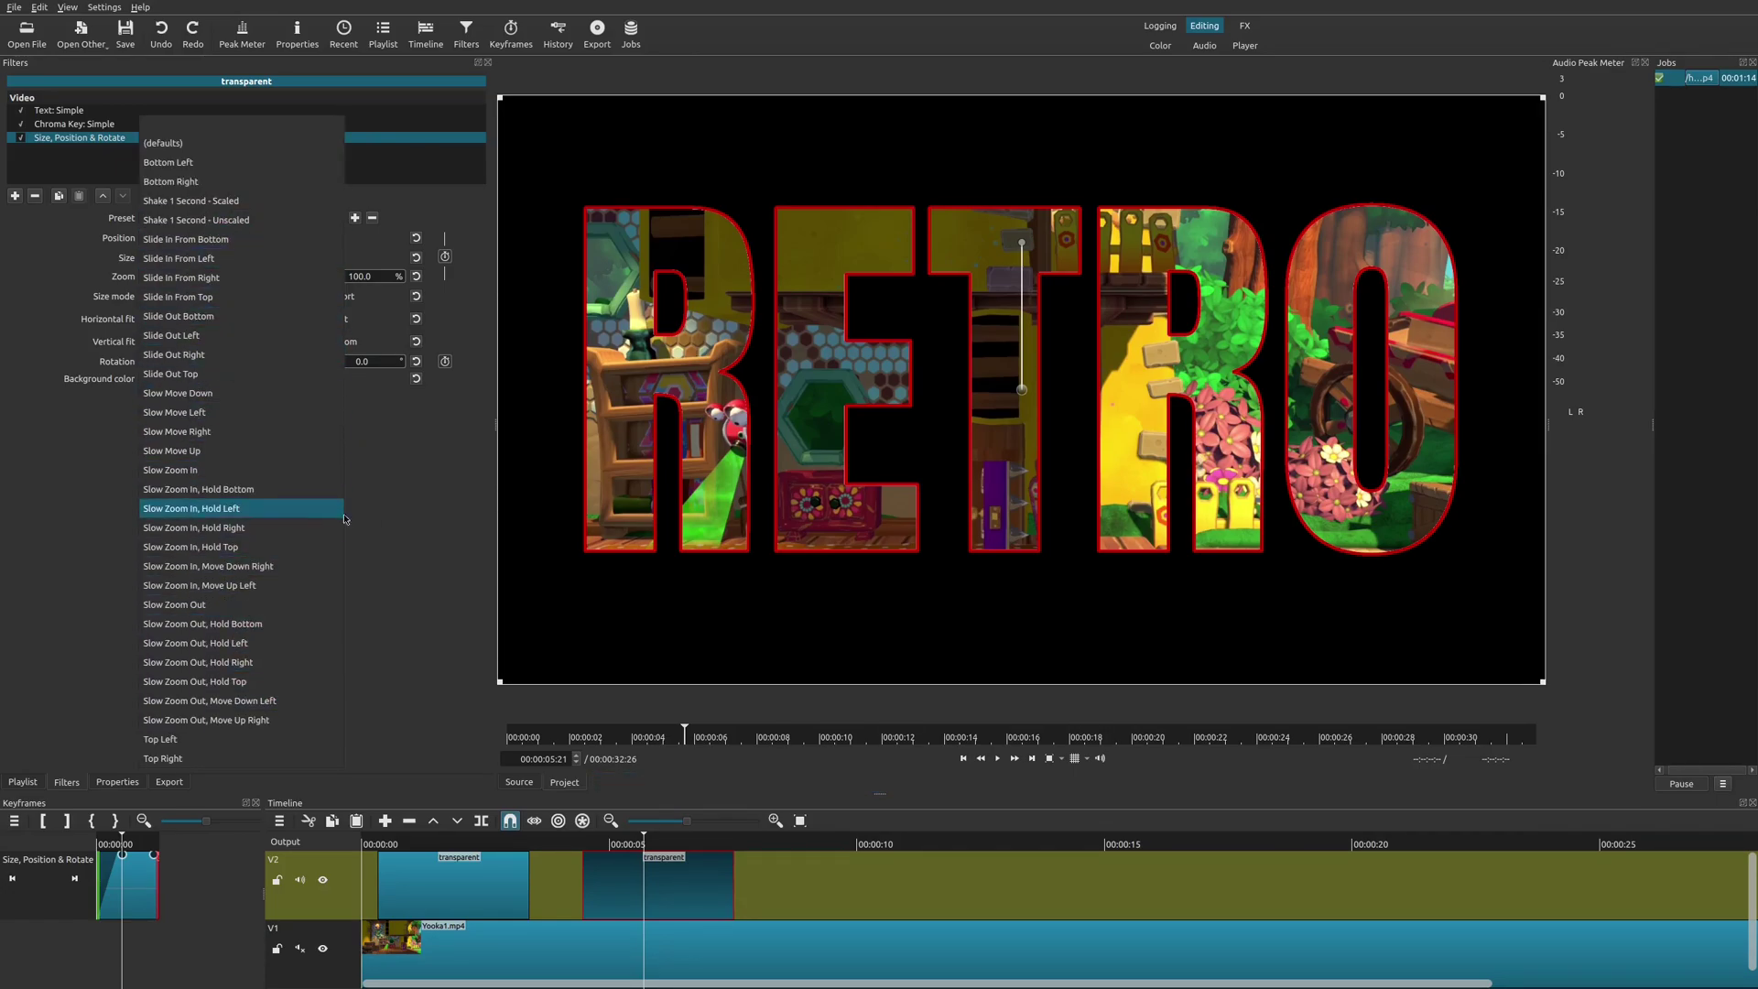
left_click(408, 529)
left_click(764, 869)
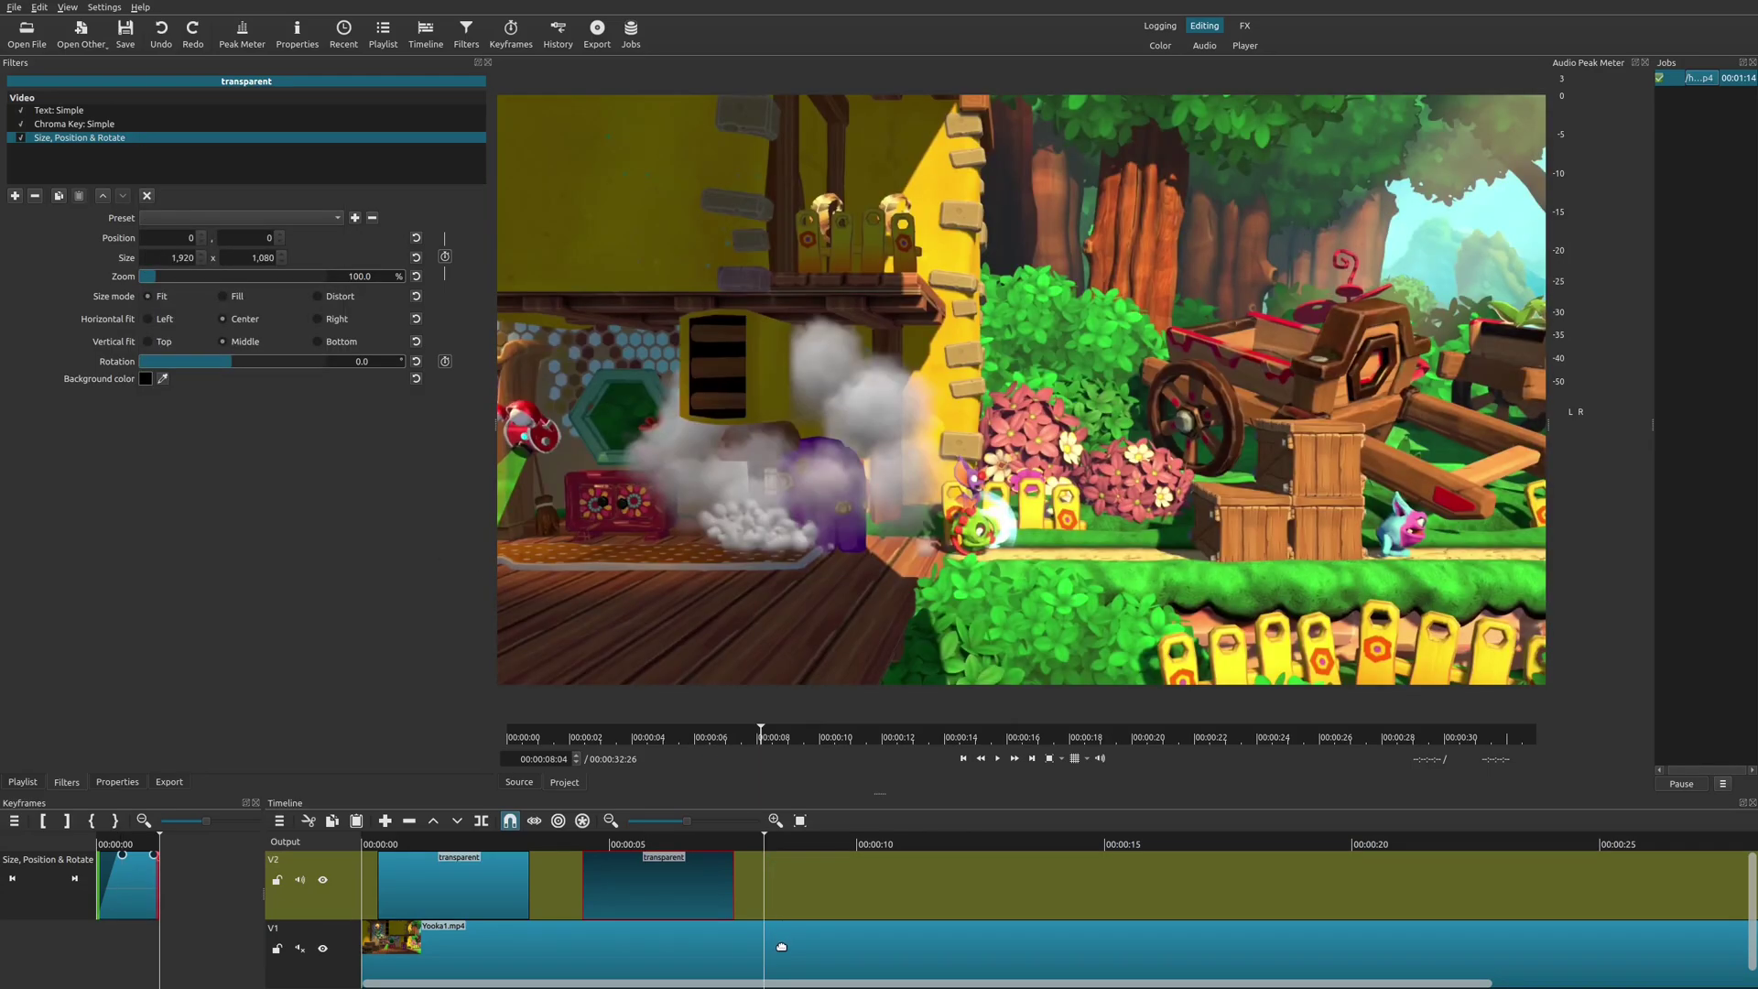
left_click(782, 941)
left_click(782, 888)
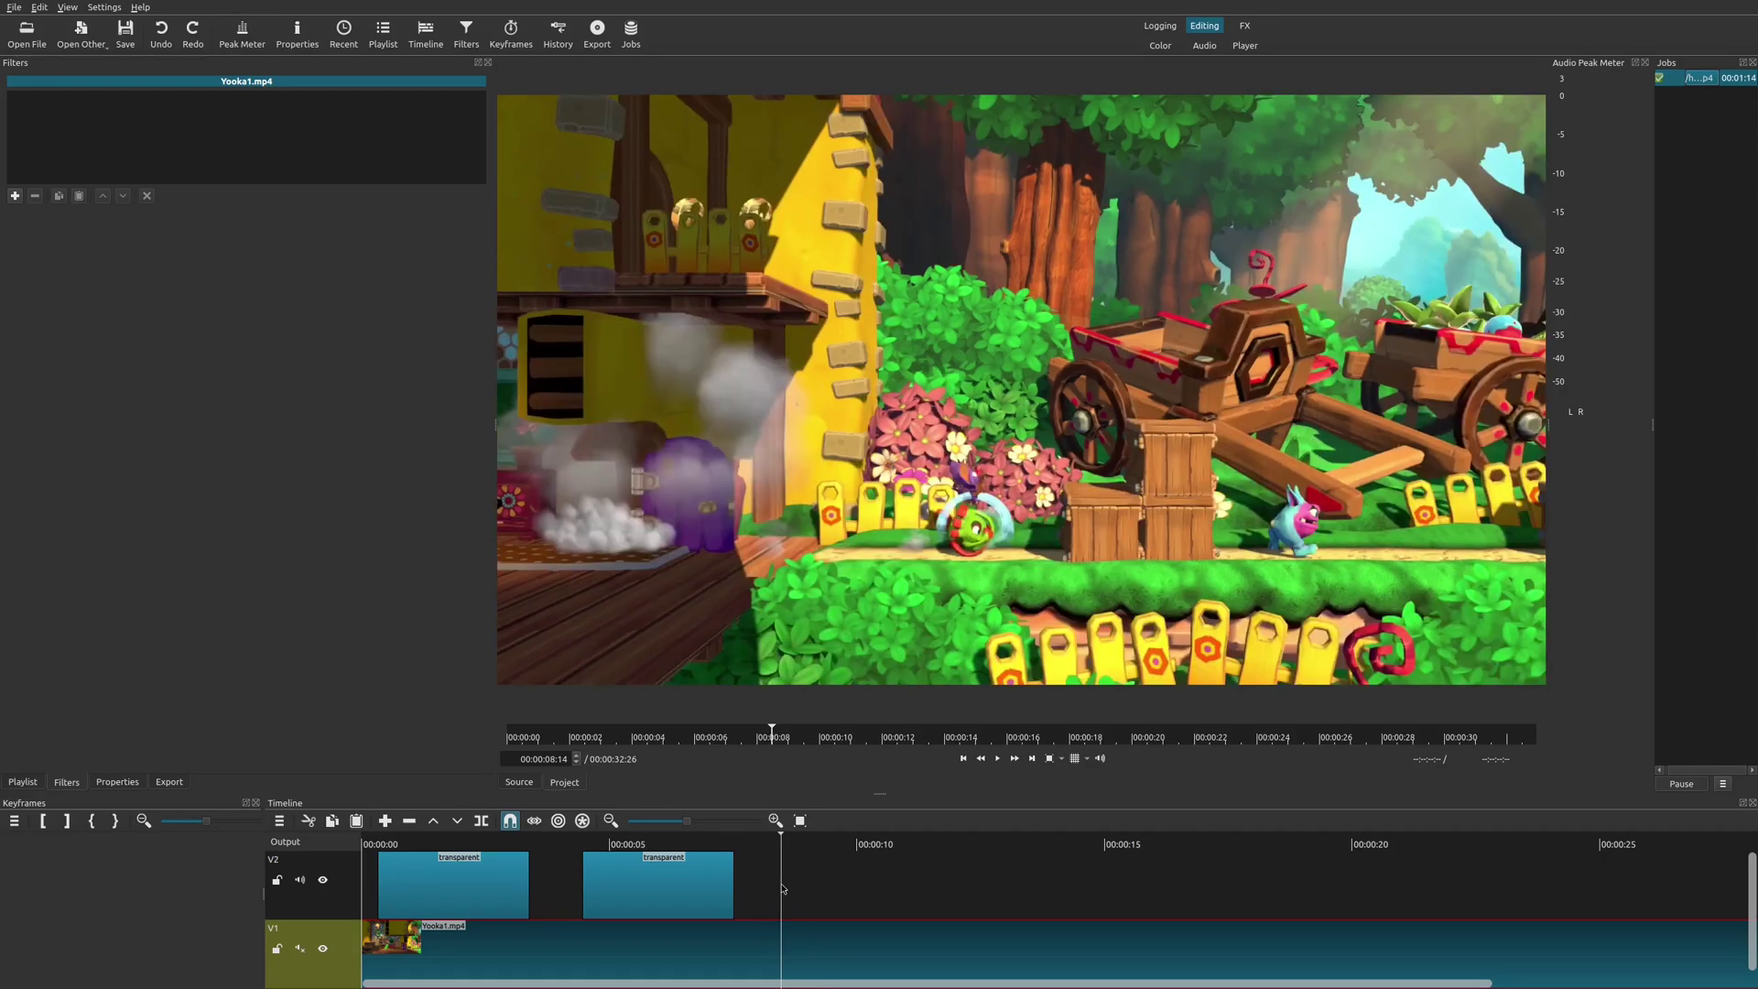
left_click(772, 844)
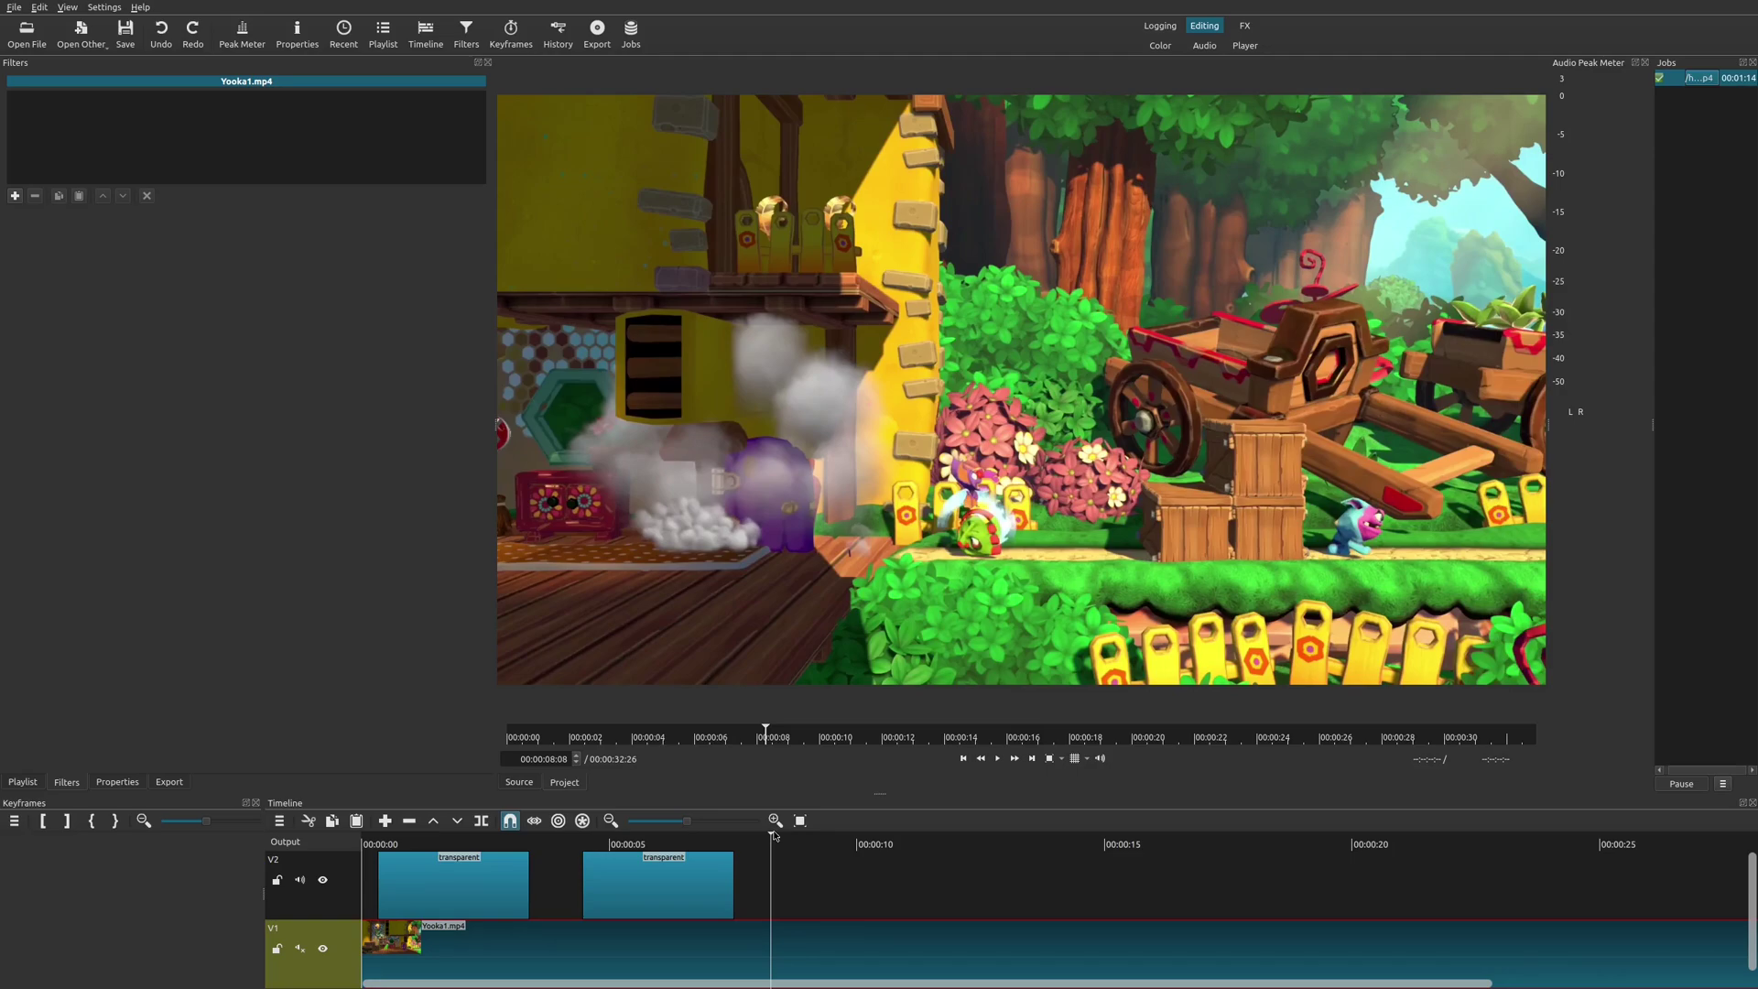
left_click(641, 885)
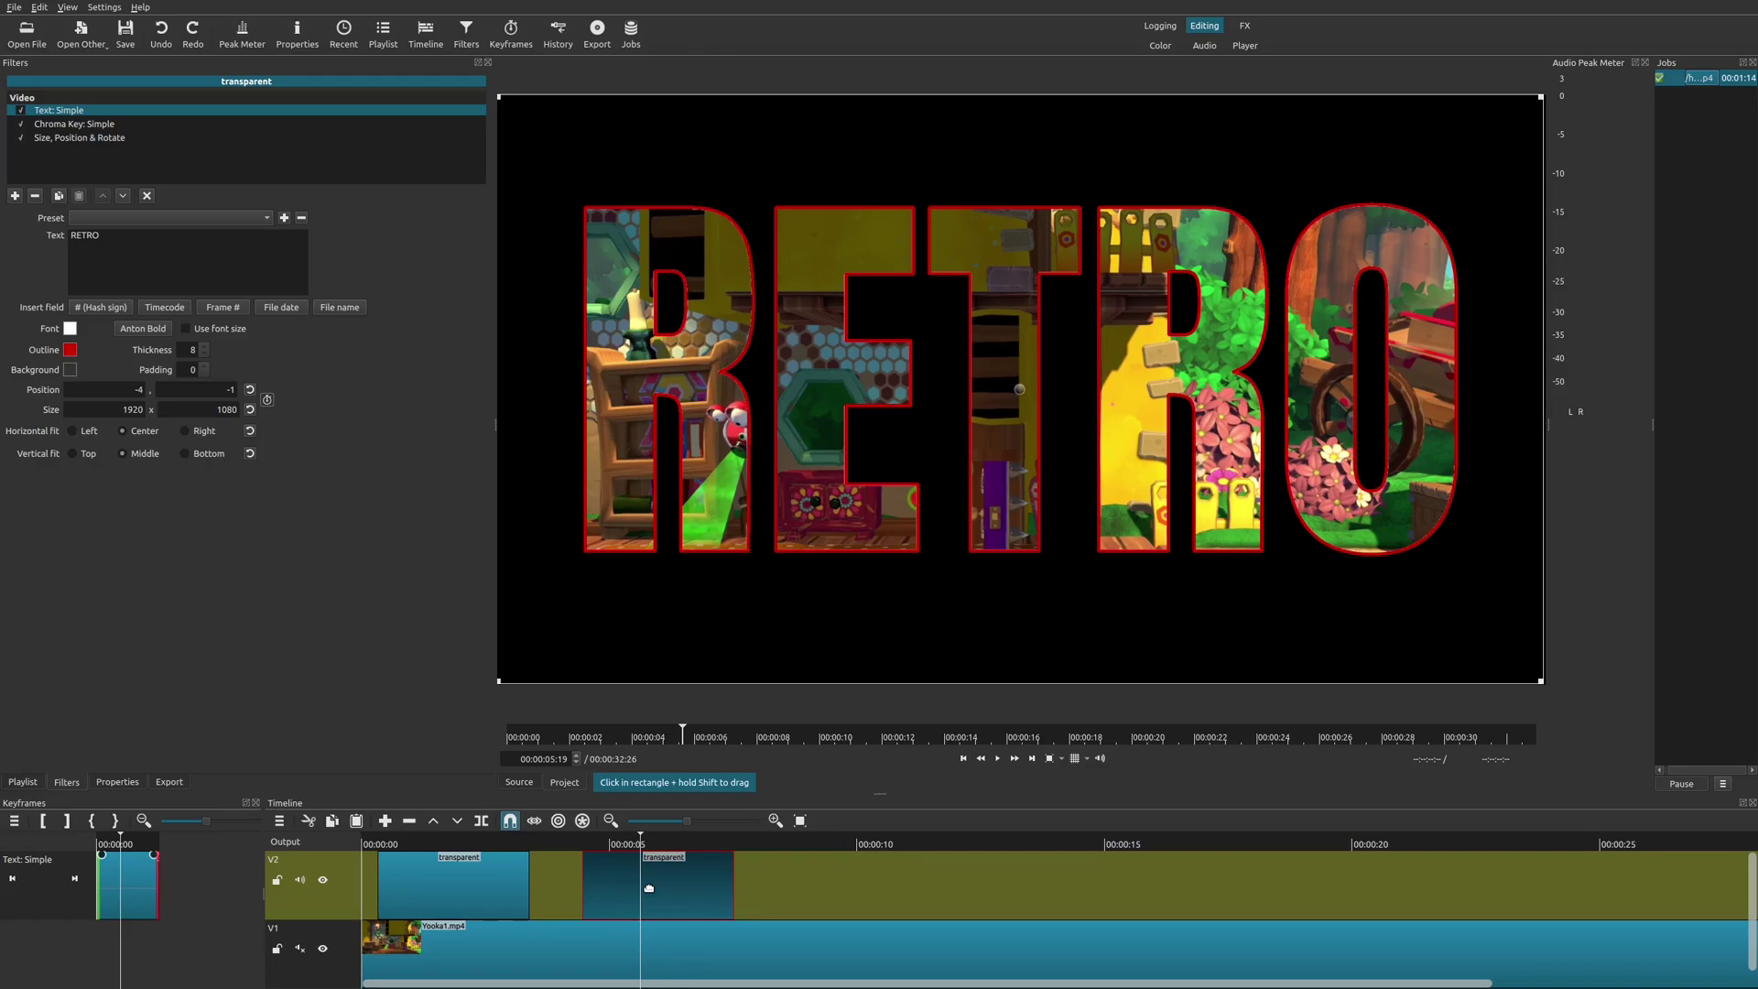
Paste a third title clip just past the second and reset its Size, Position & Rotate to (defaults).
left_click(767, 883)
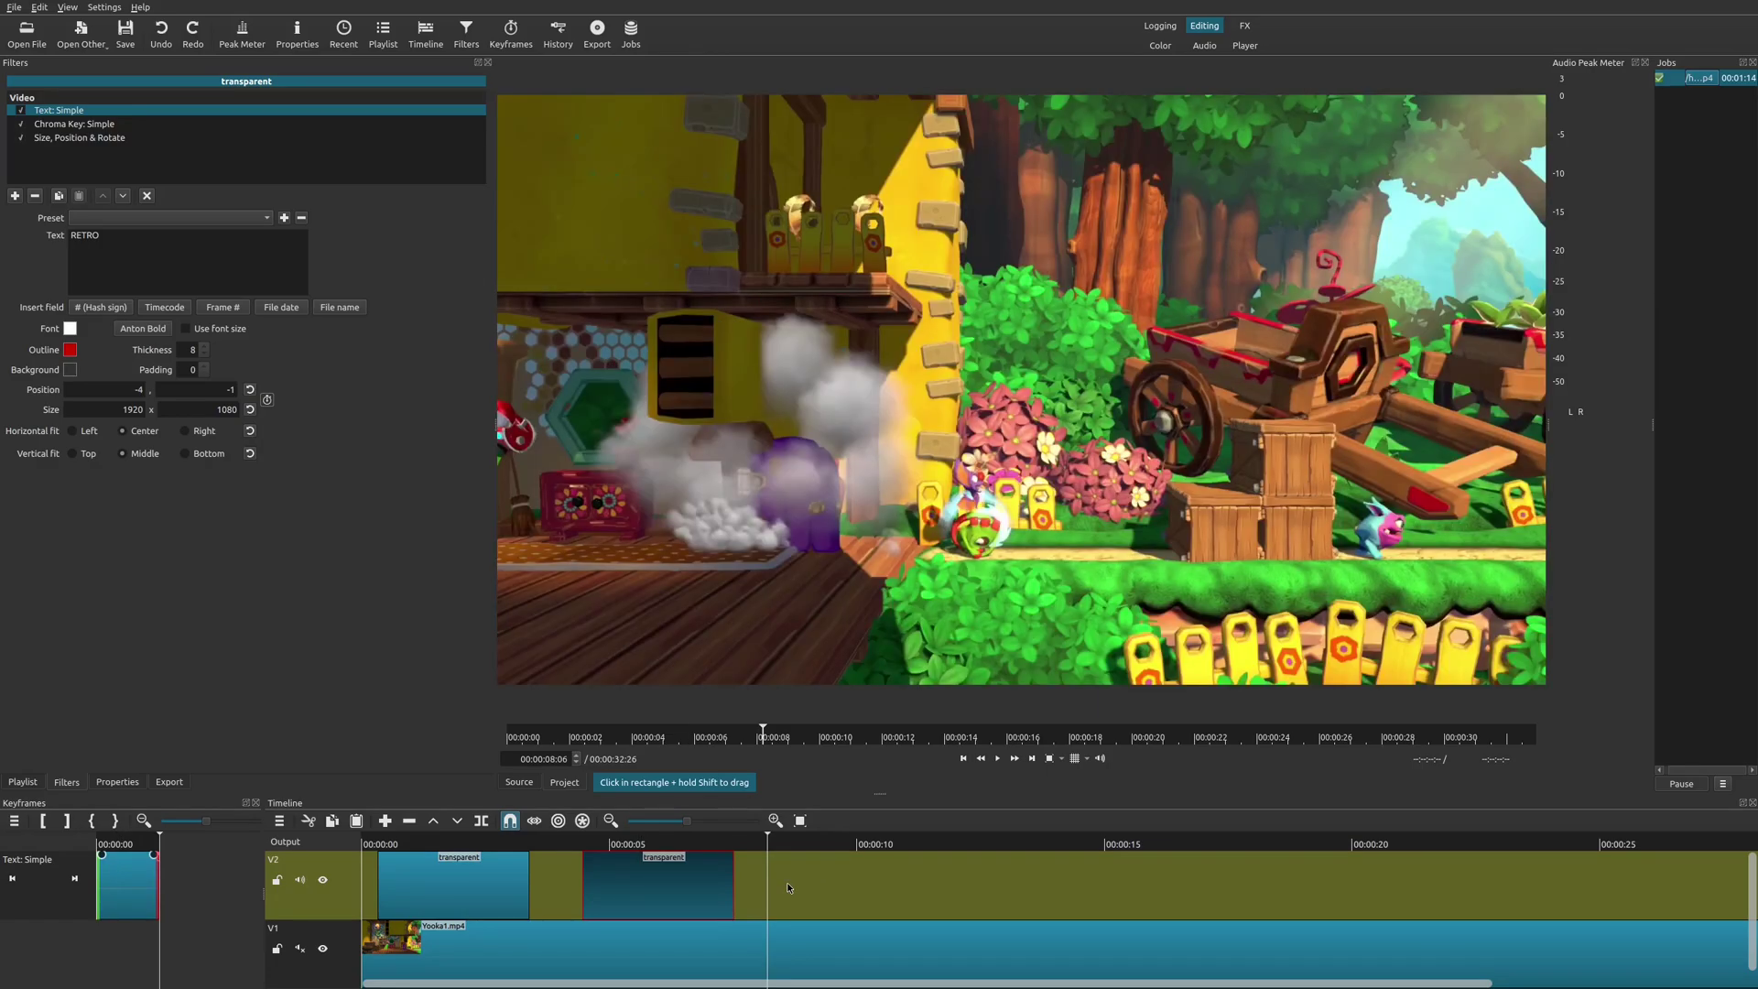
key("ctrl+v")
left_click(785, 852)
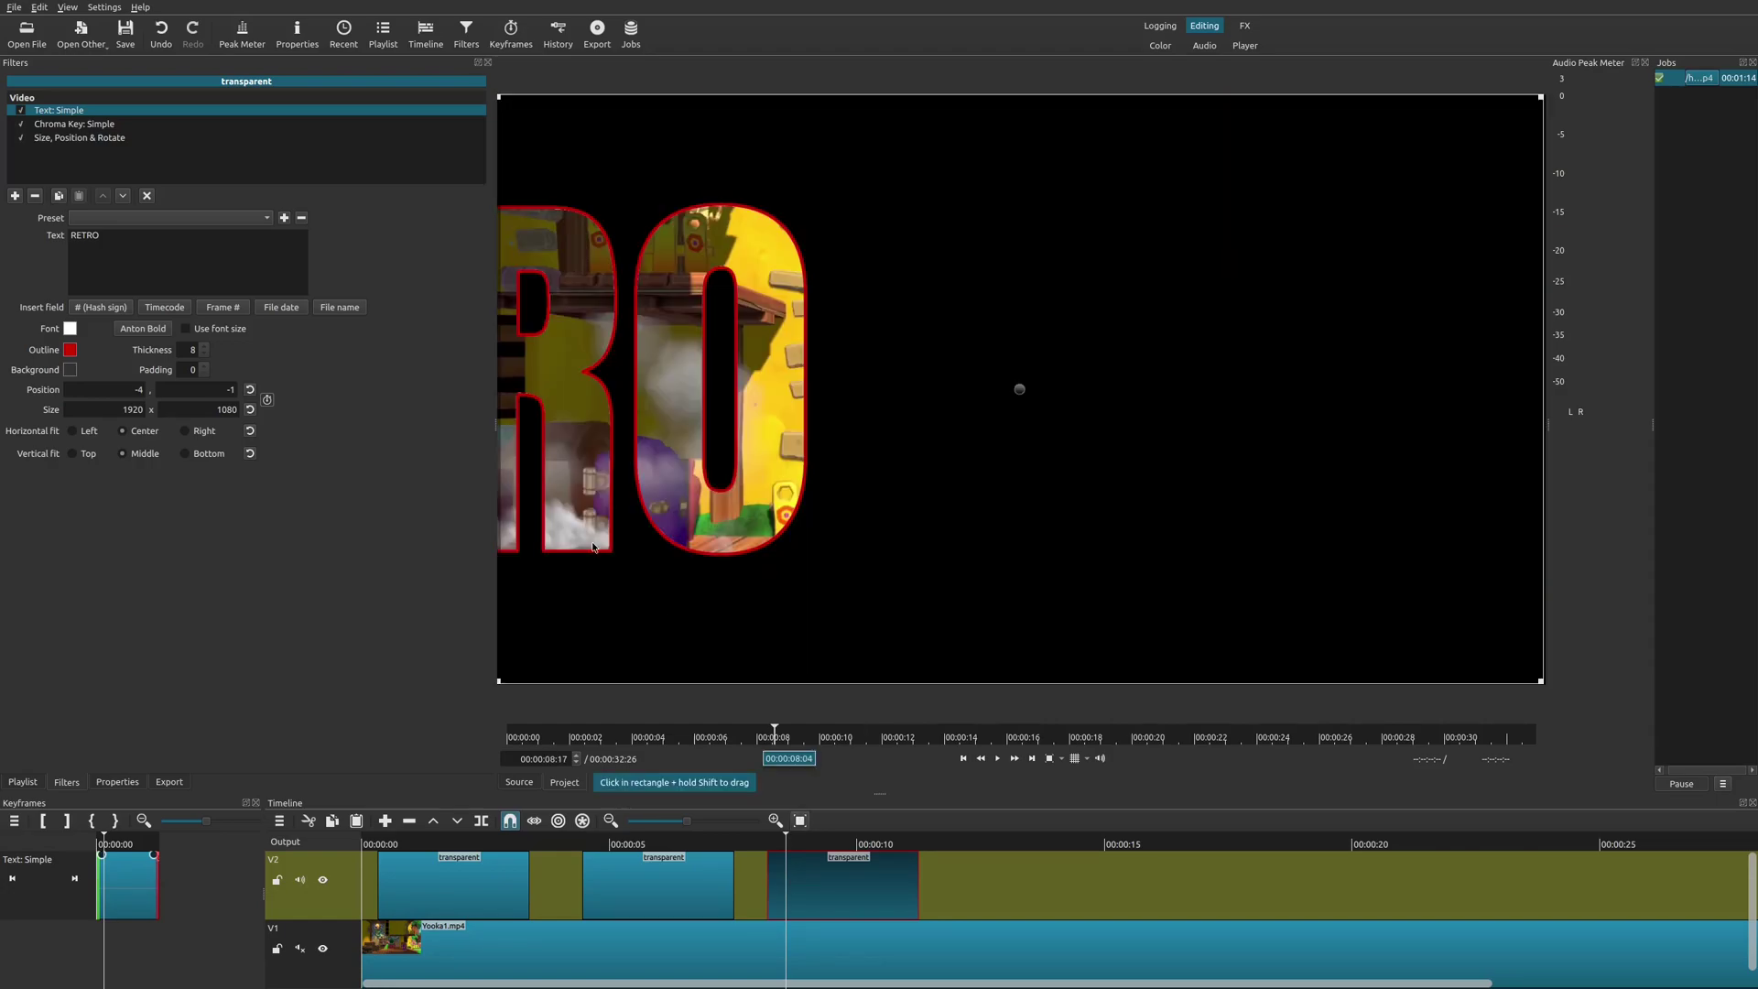
left_click(98, 140)
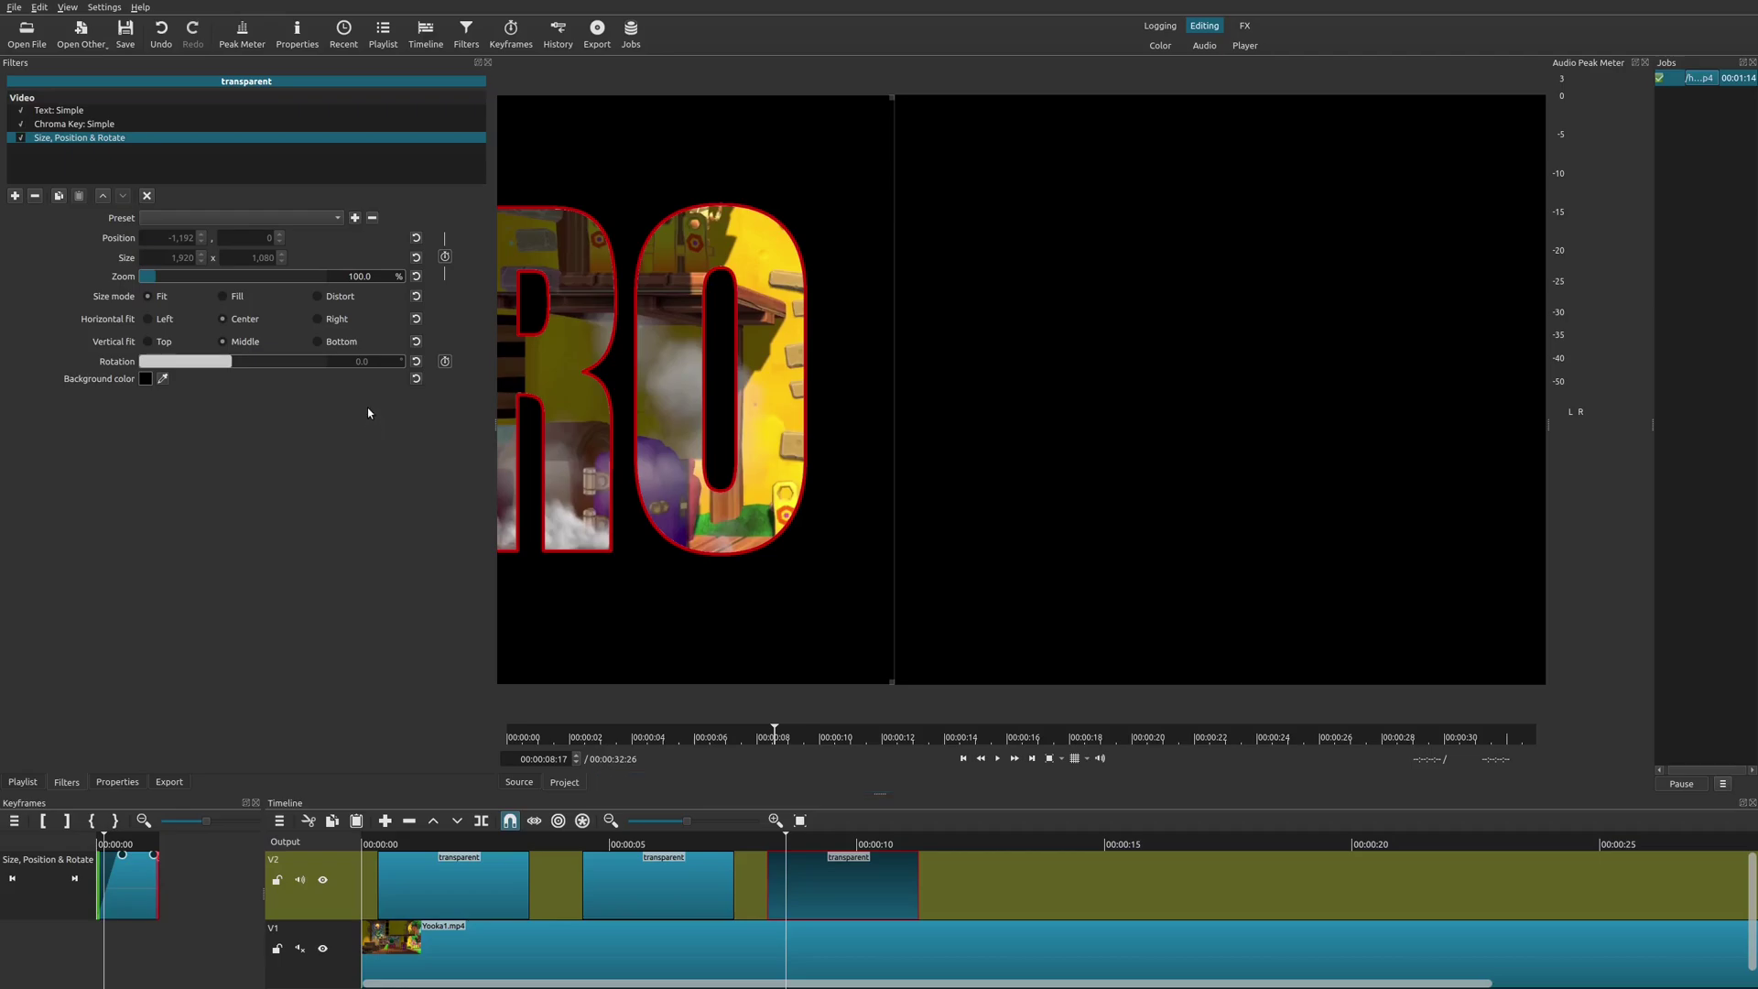
left_click(329, 218)
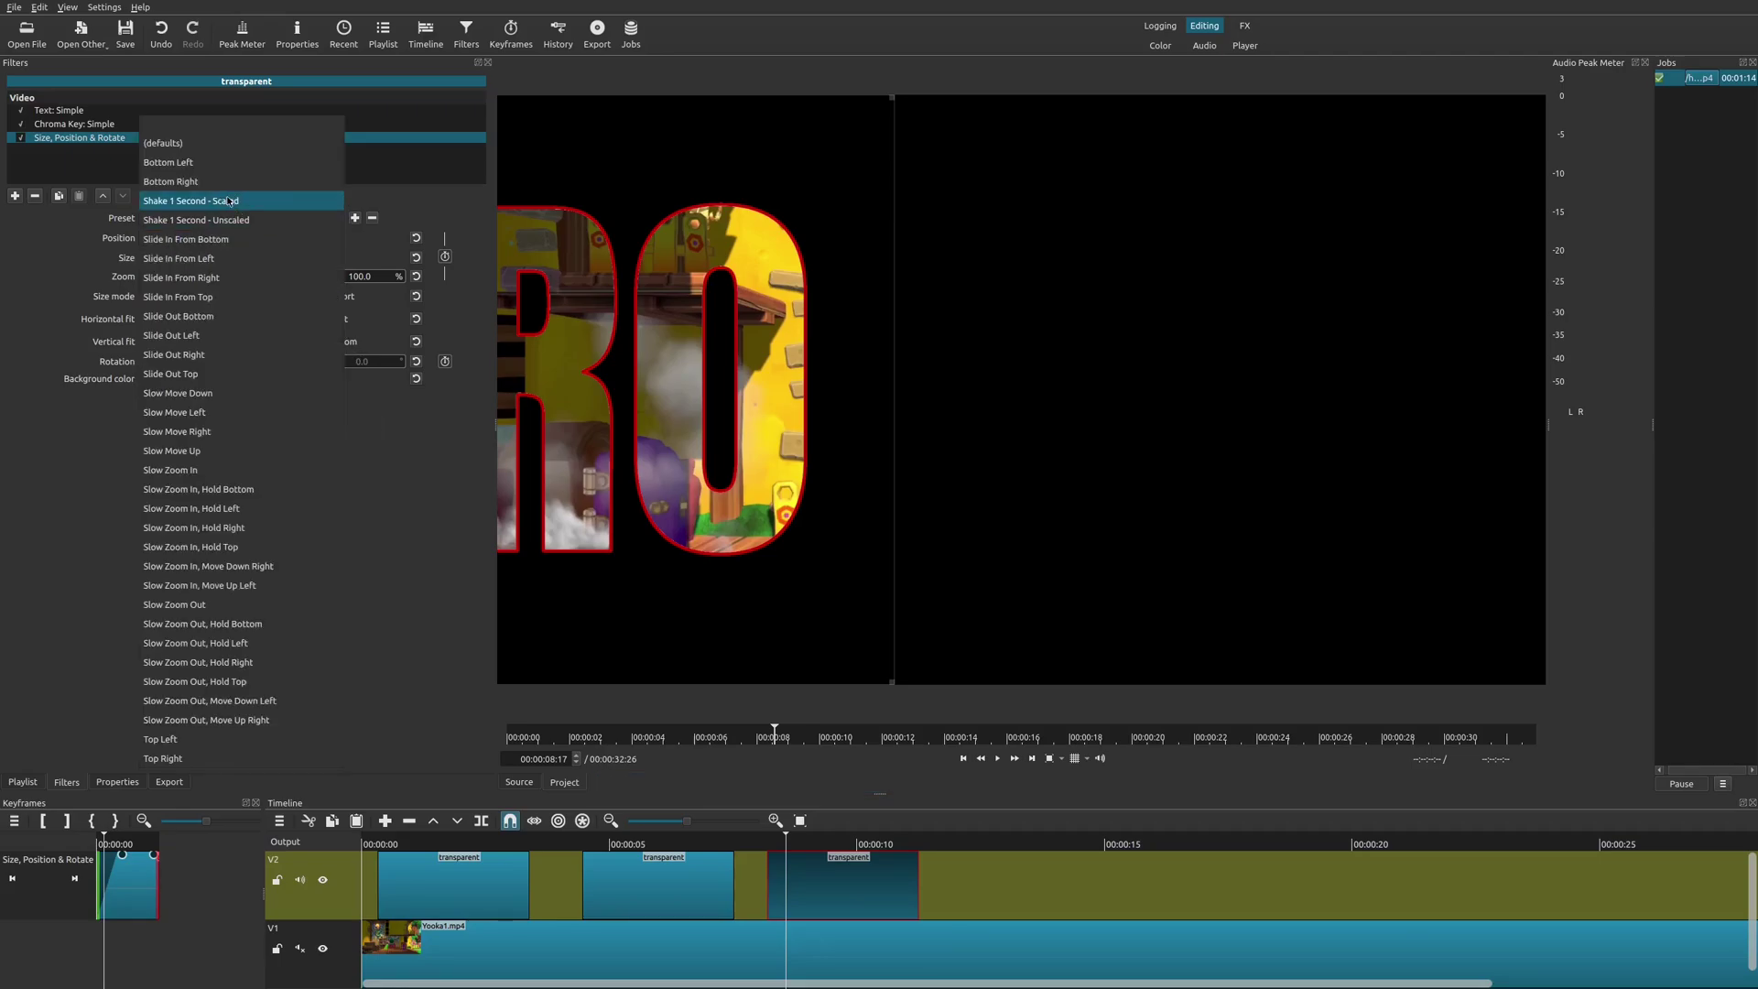
left_click(205, 144)
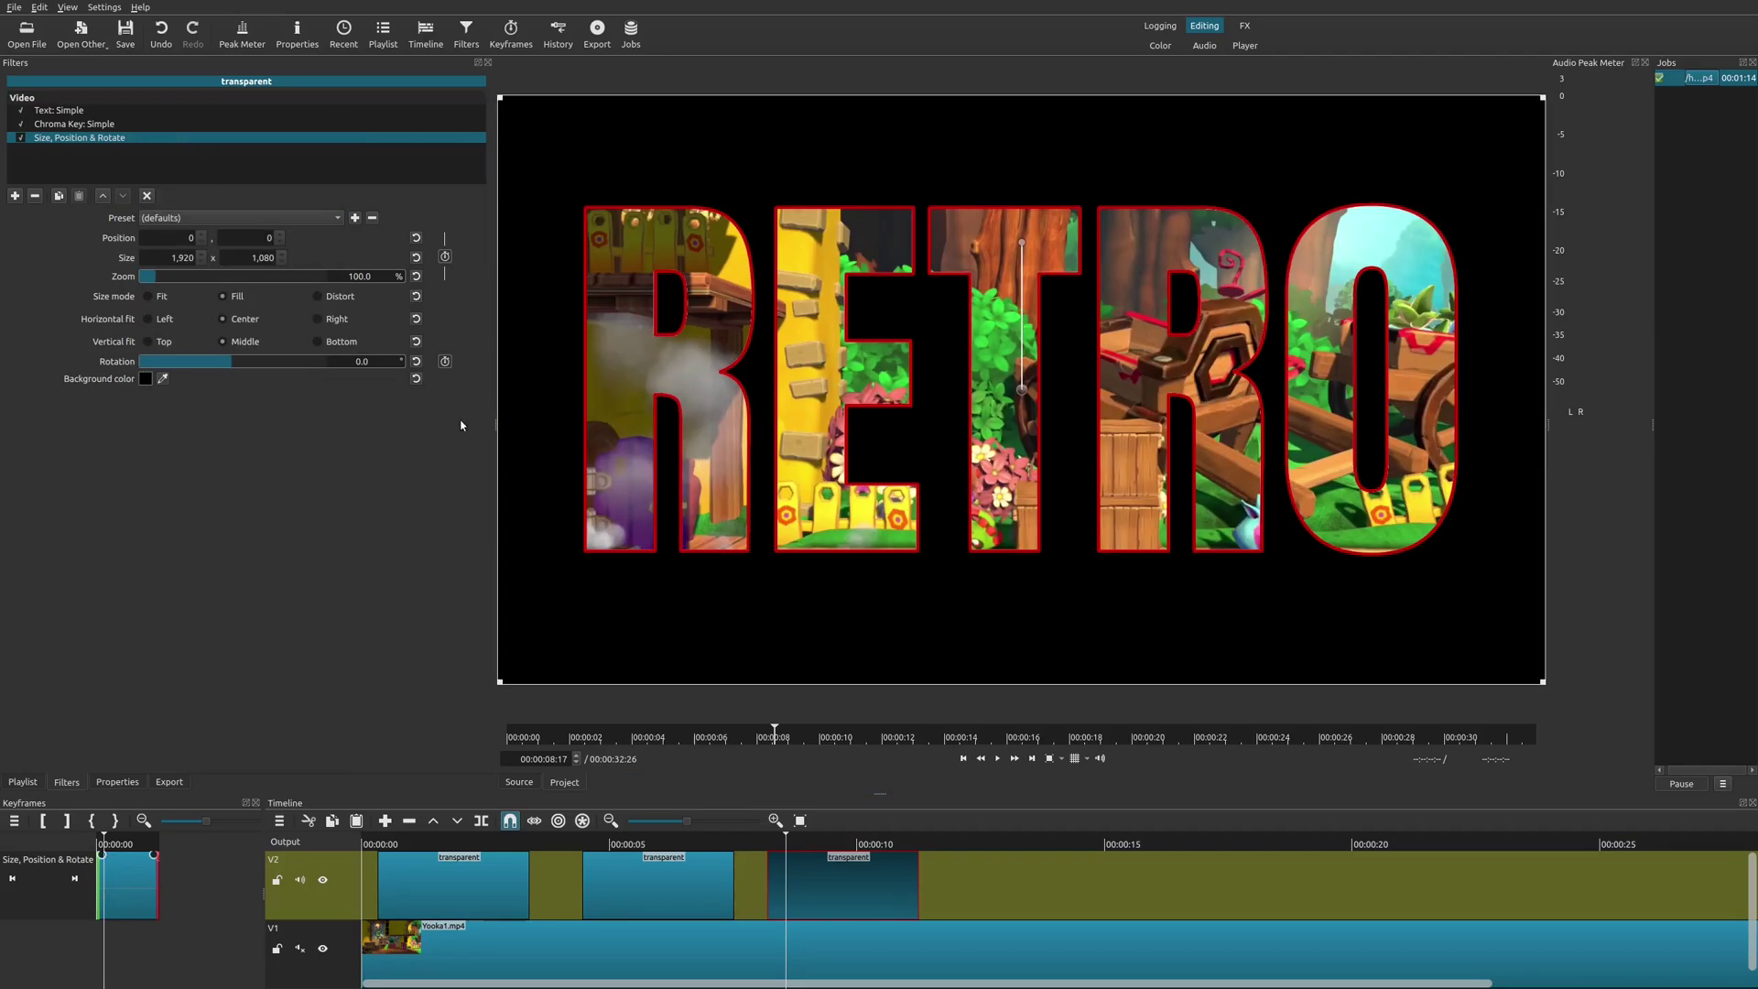
left_click(765, 844)
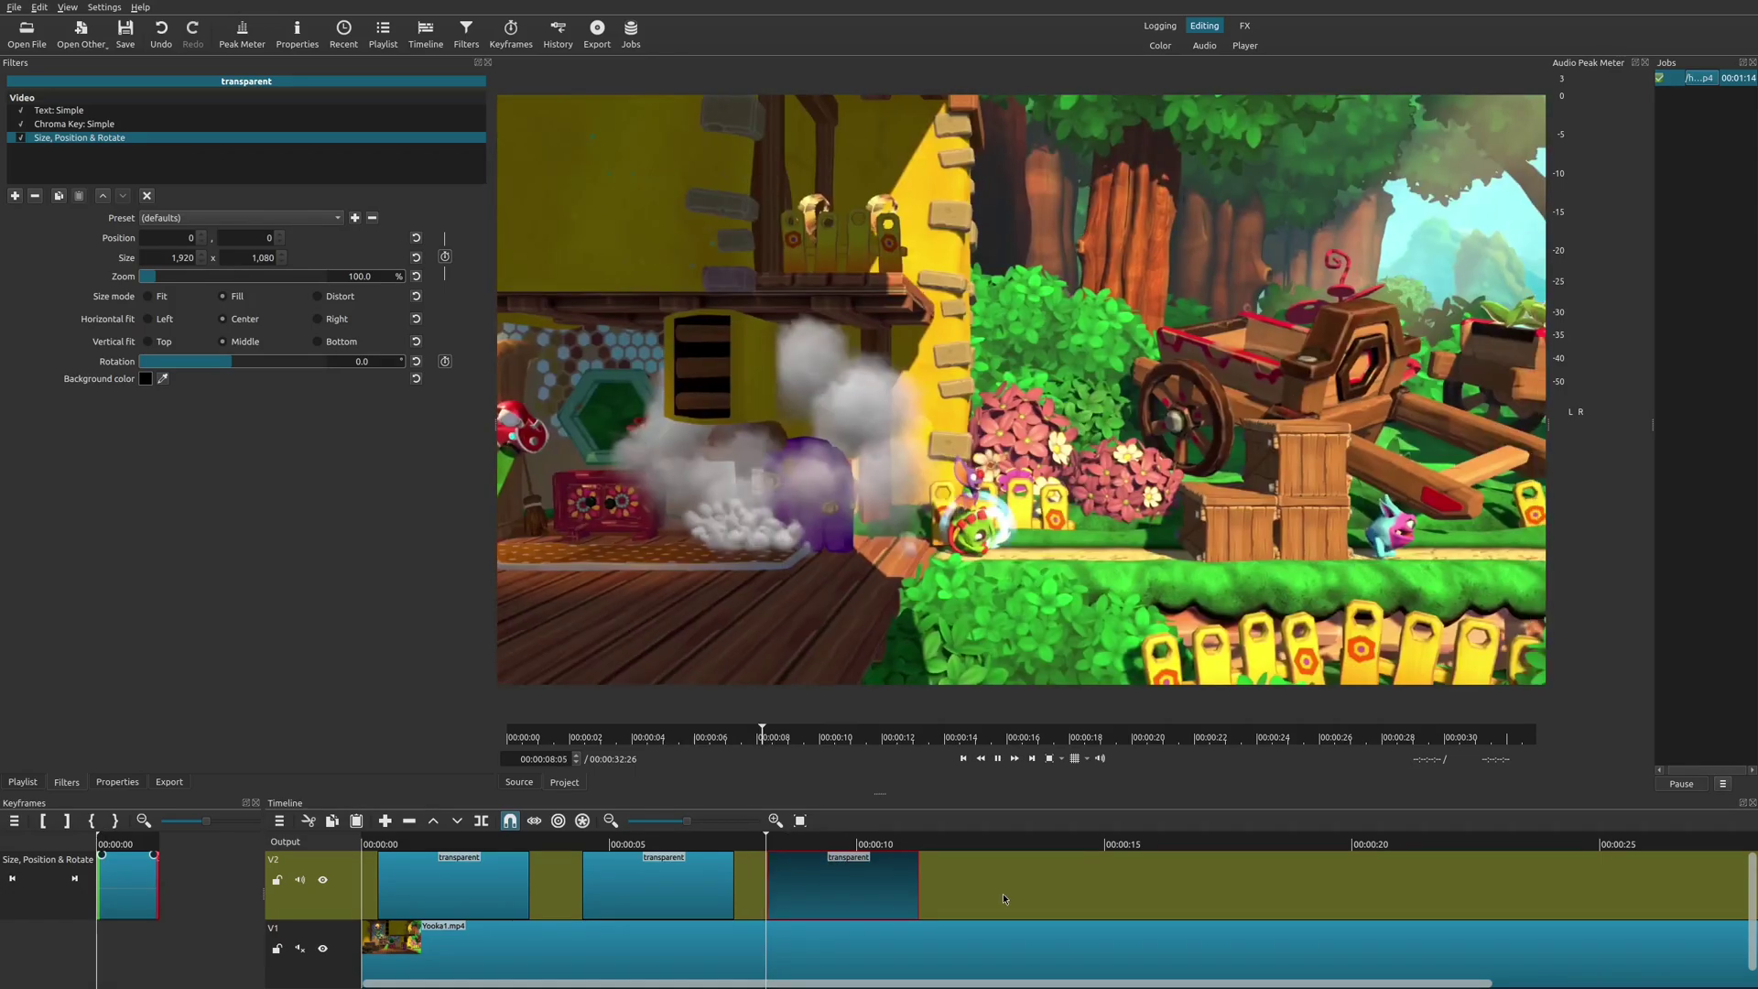
key("space")
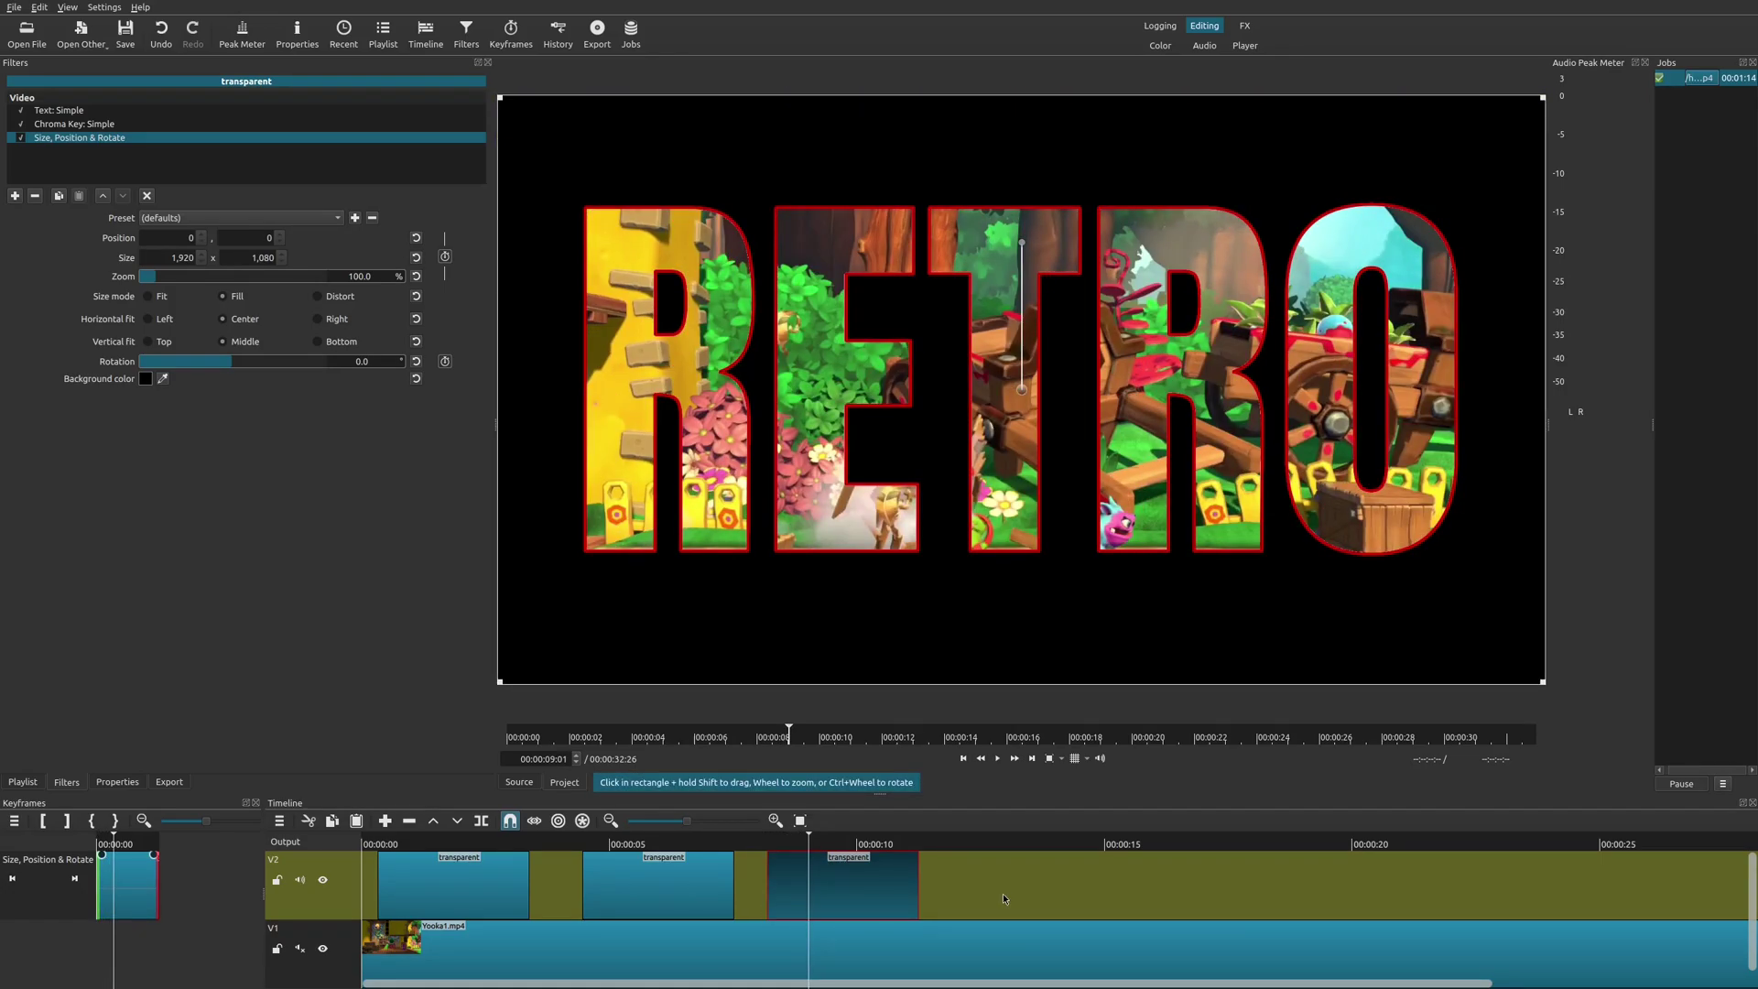
key("Right")
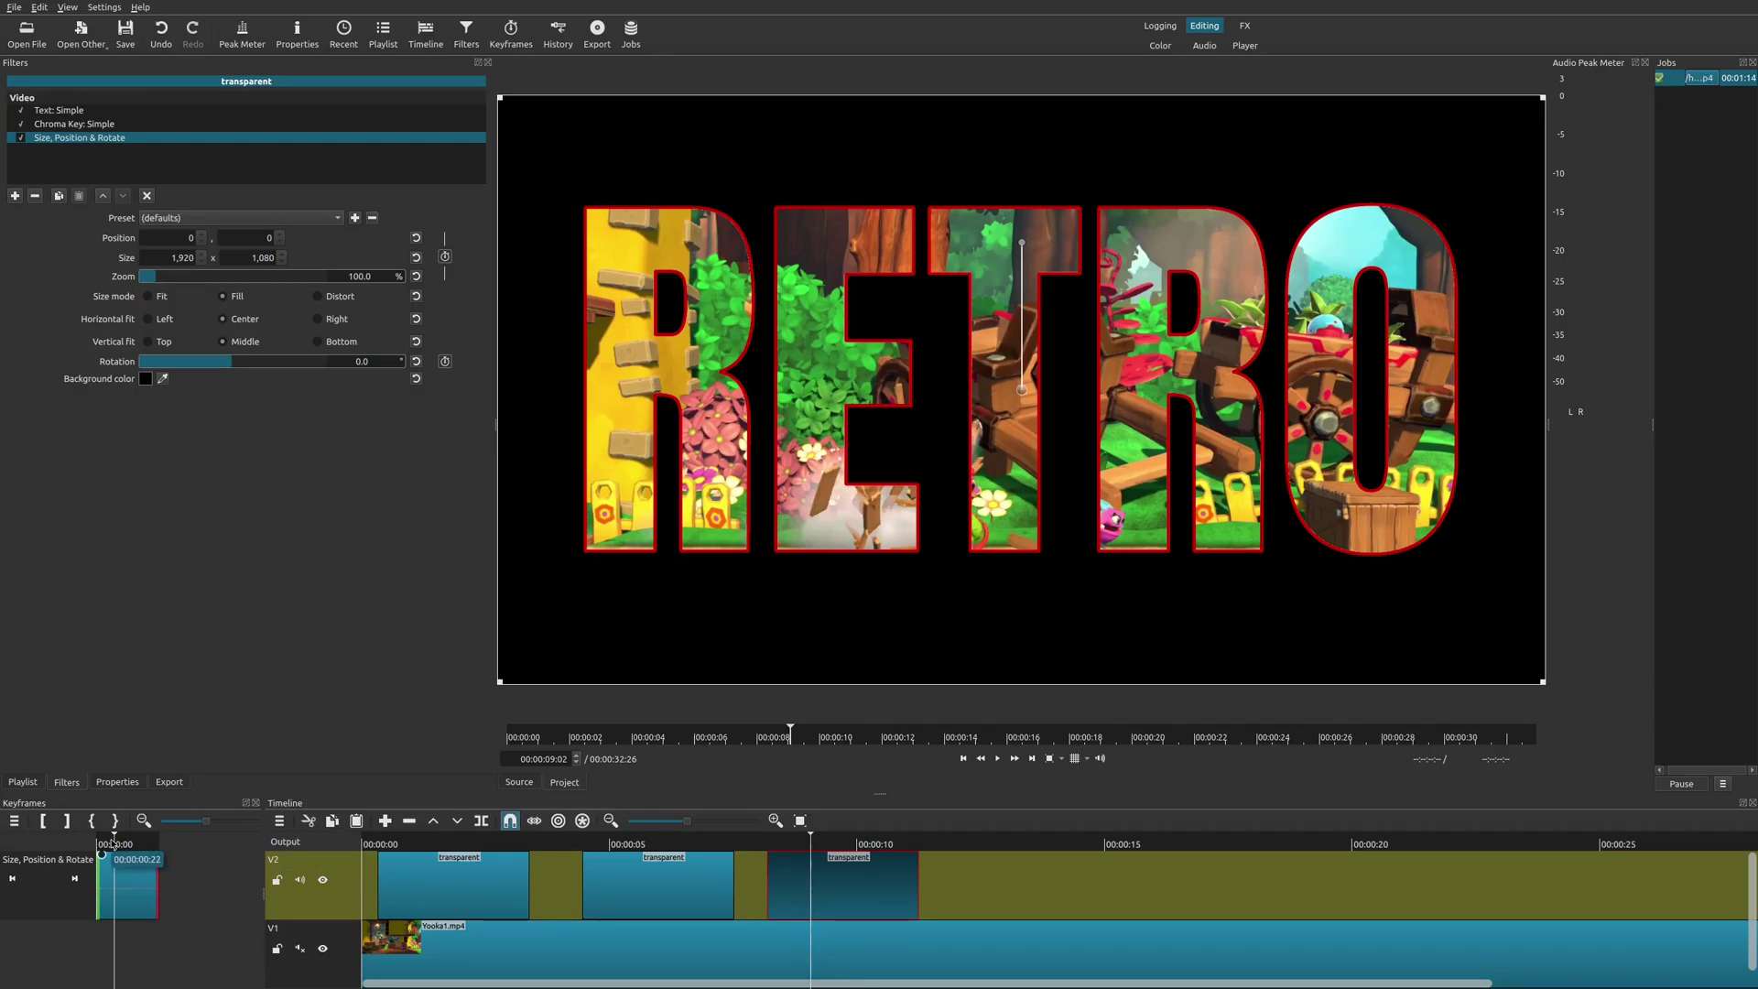
left_click(12, 878)
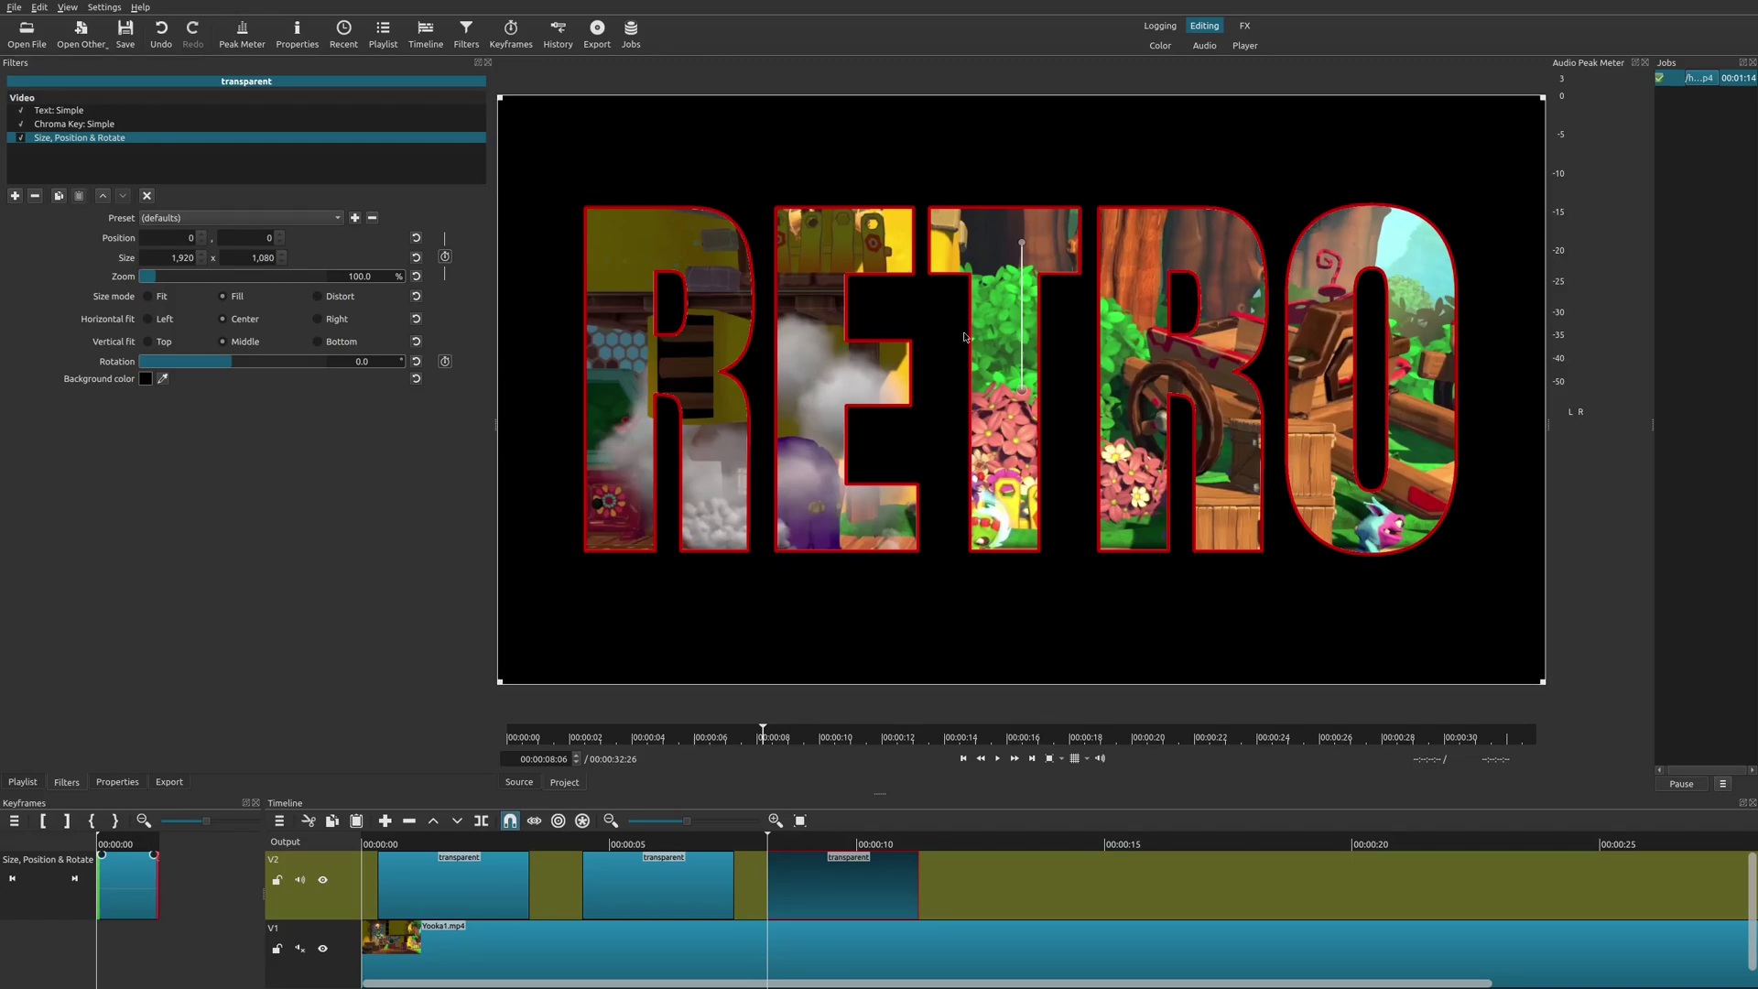
left_click(133, 844)
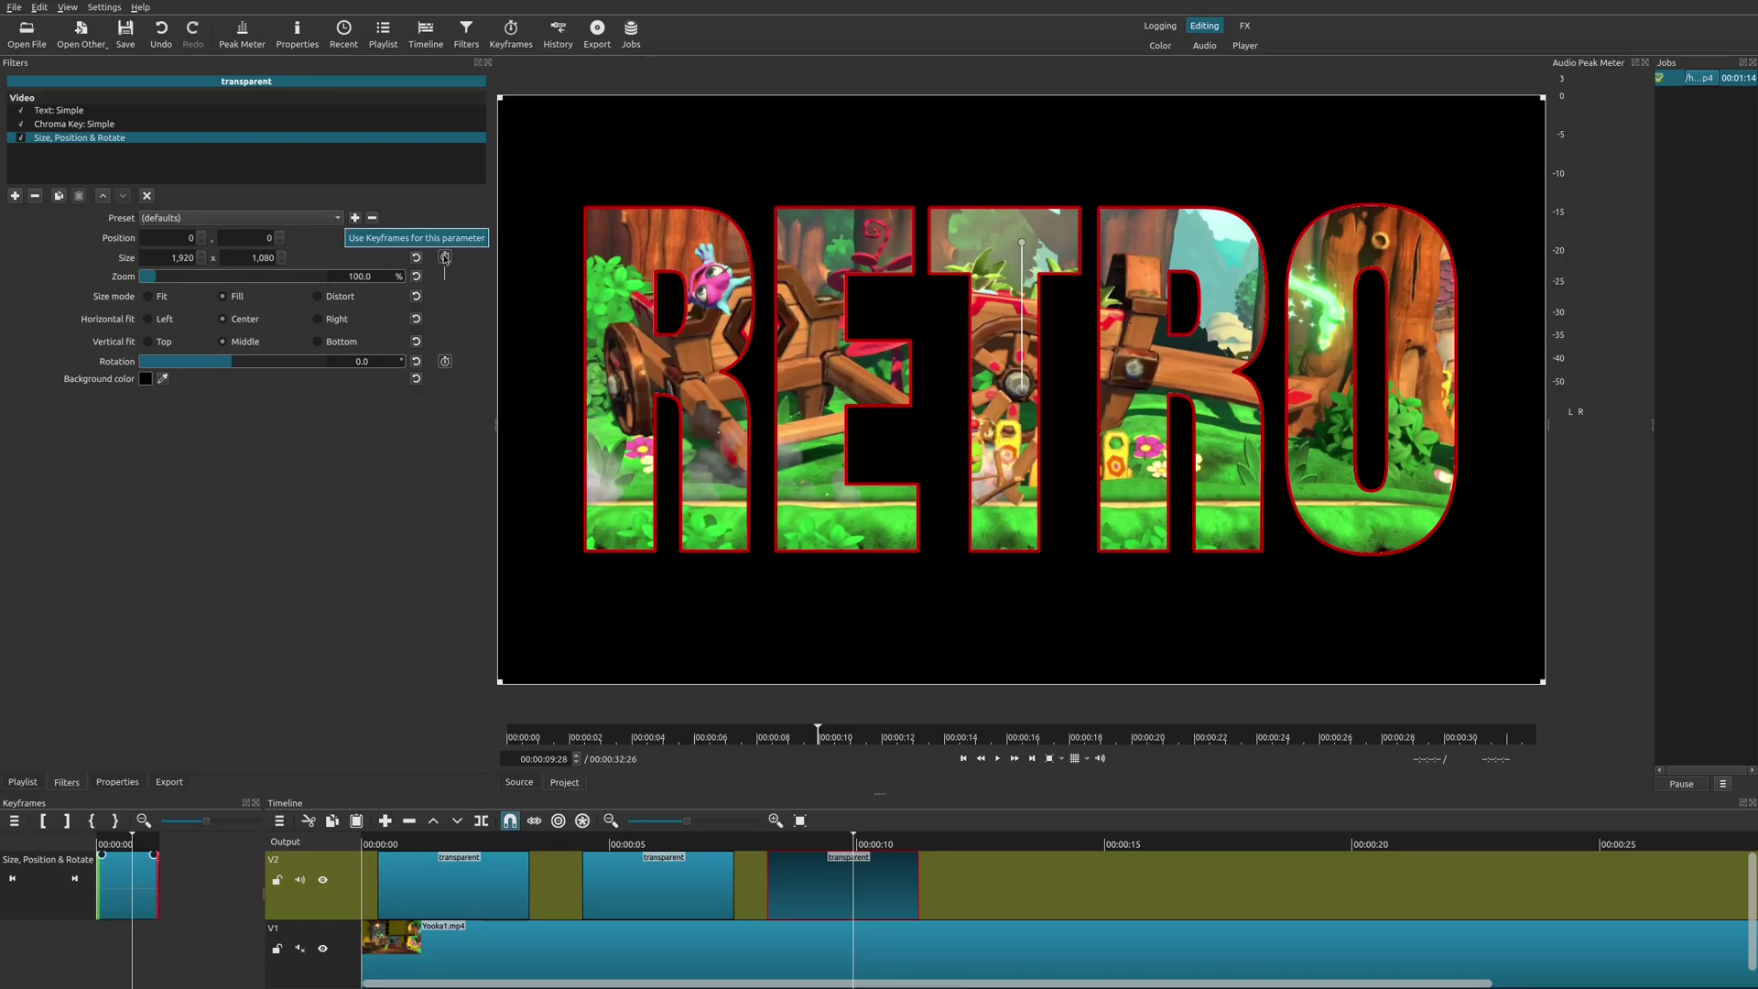
Enable size/position keyframes, shrink the first keyframe to a centred 7.5% zoom box, and play it back.
left_click(445, 258)
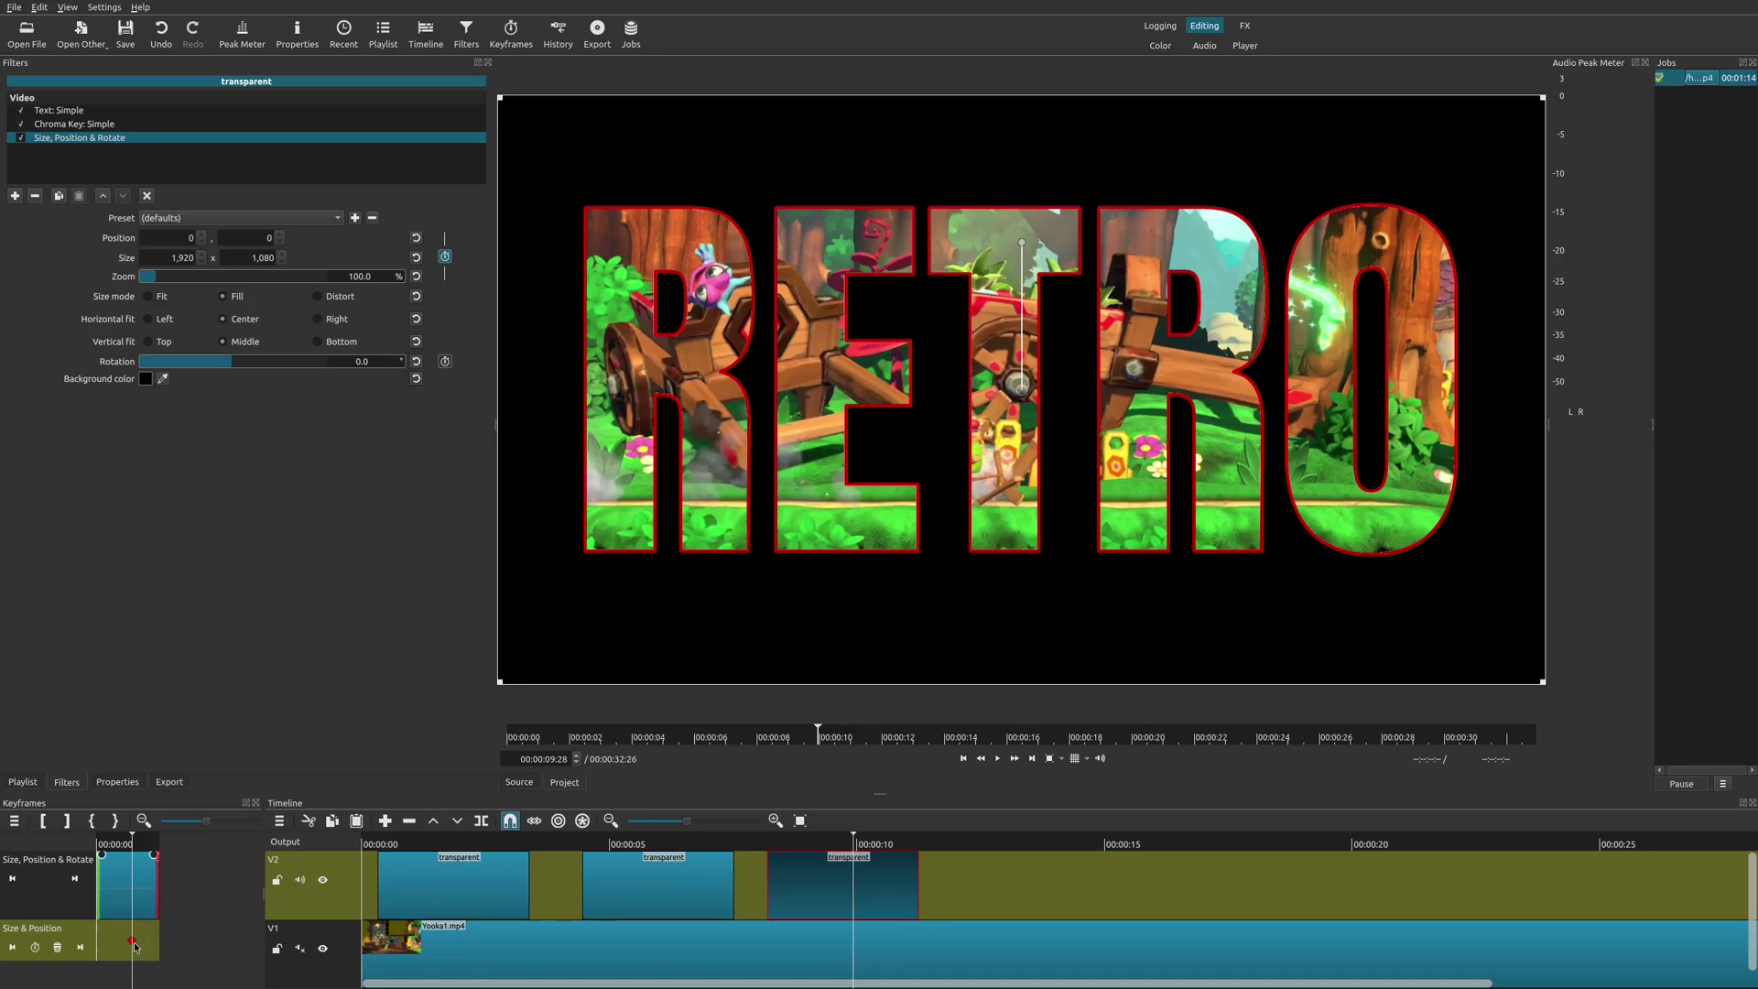
mouse_move(136, 943)
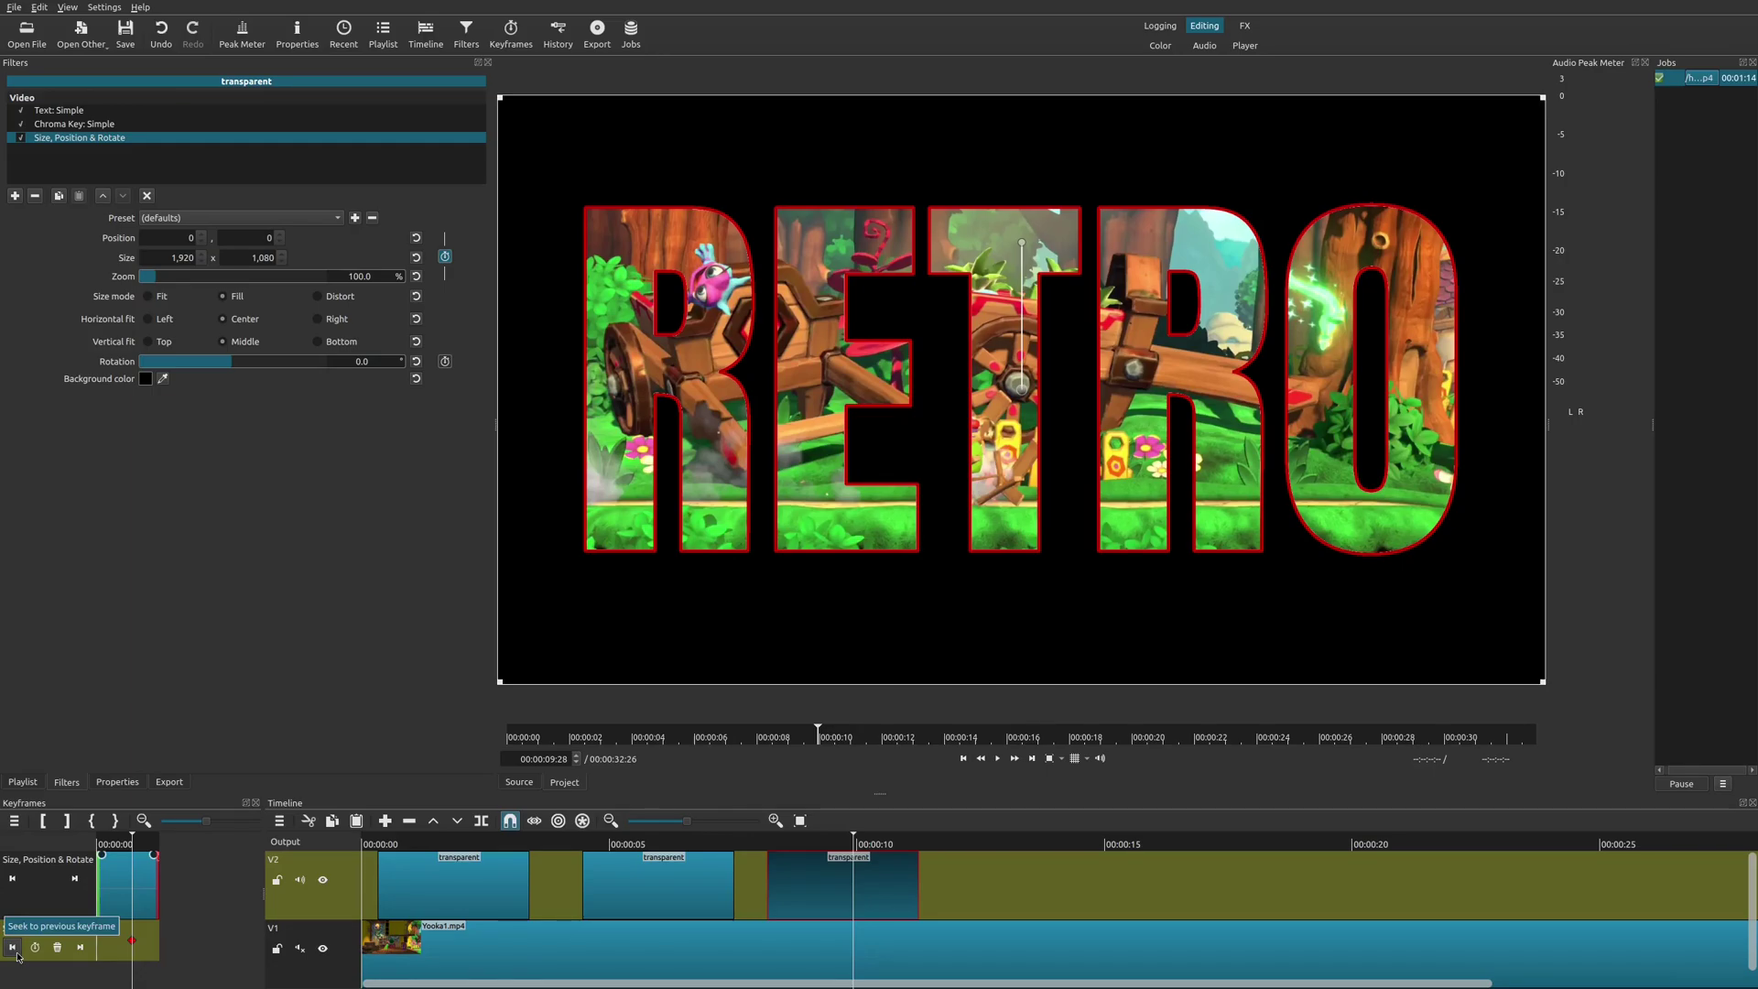
left_click(12, 879)
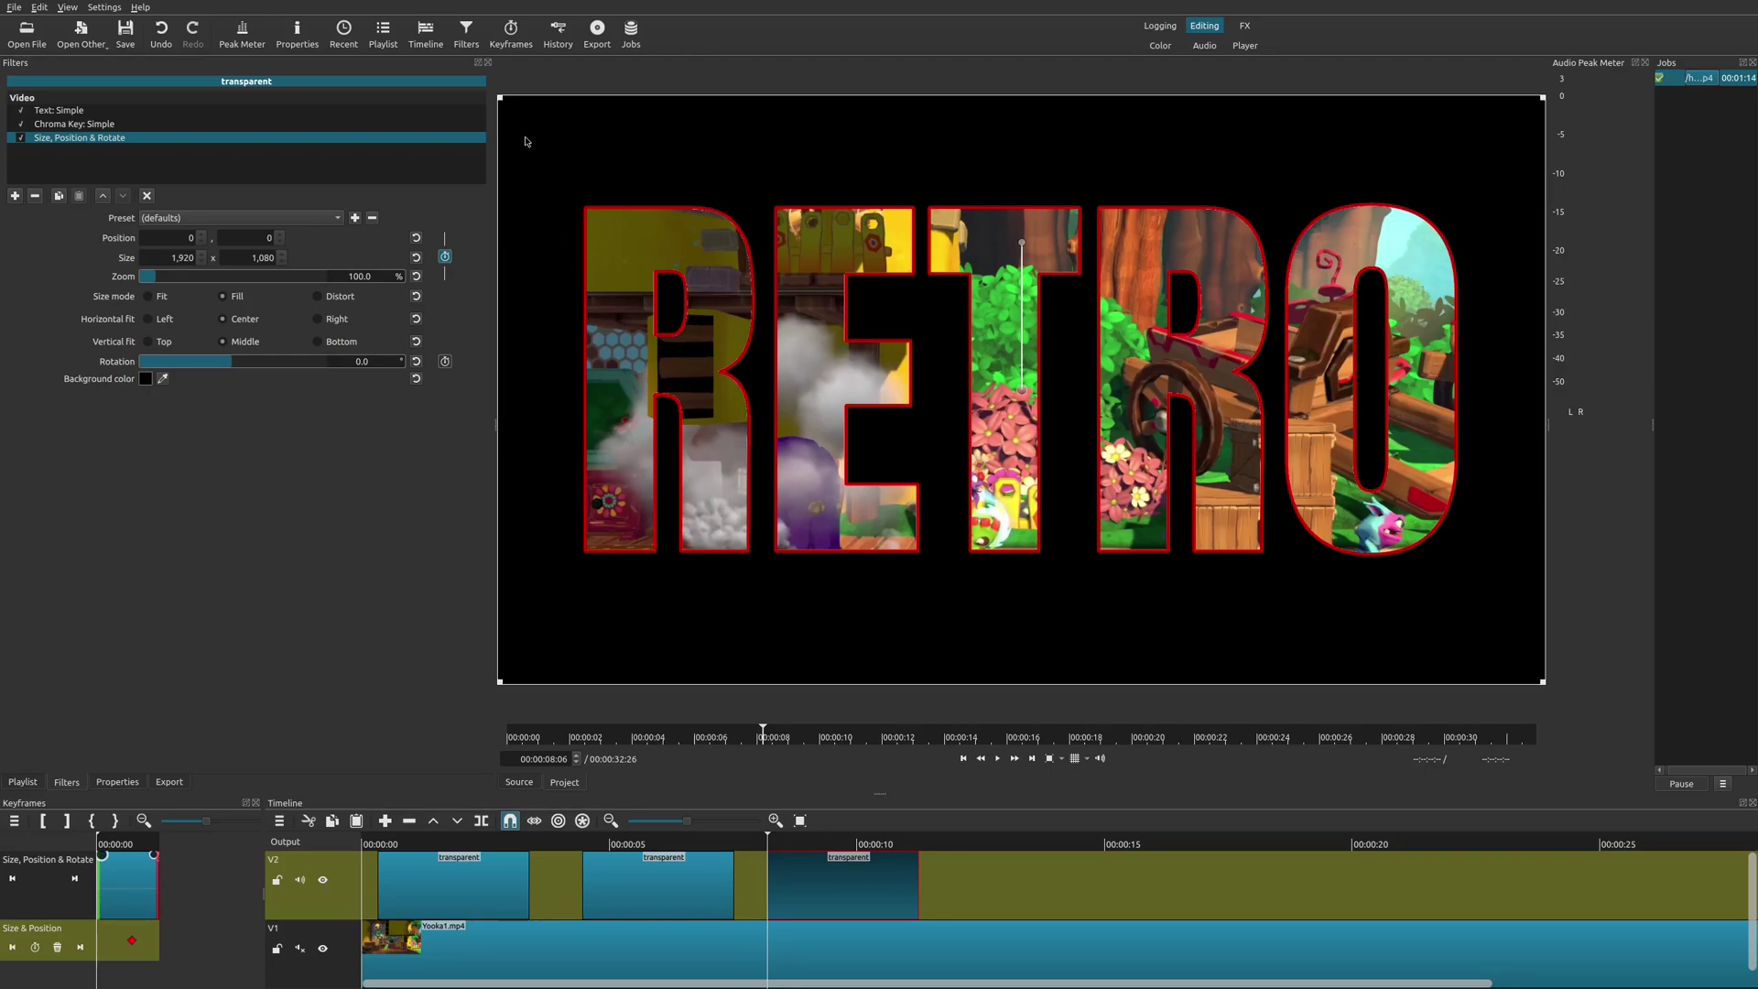
left_click_drag(501, 100, 996, 397)
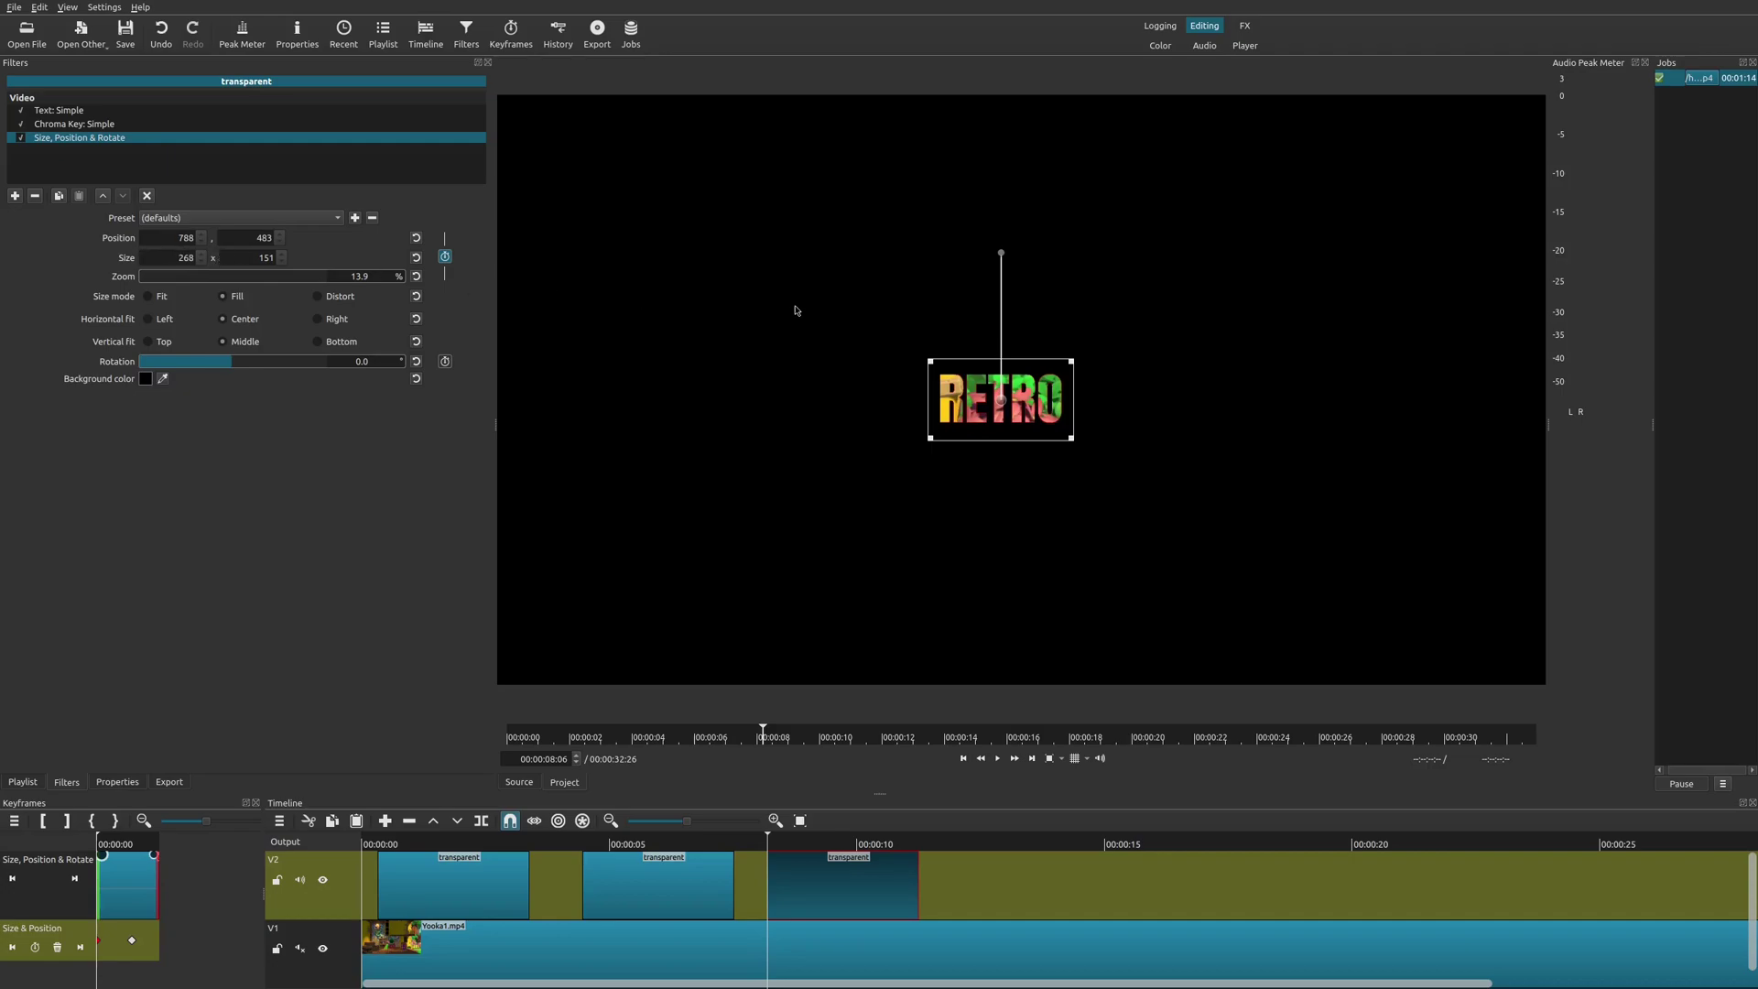
left_click_drag(1072, 363, 1007, 407)
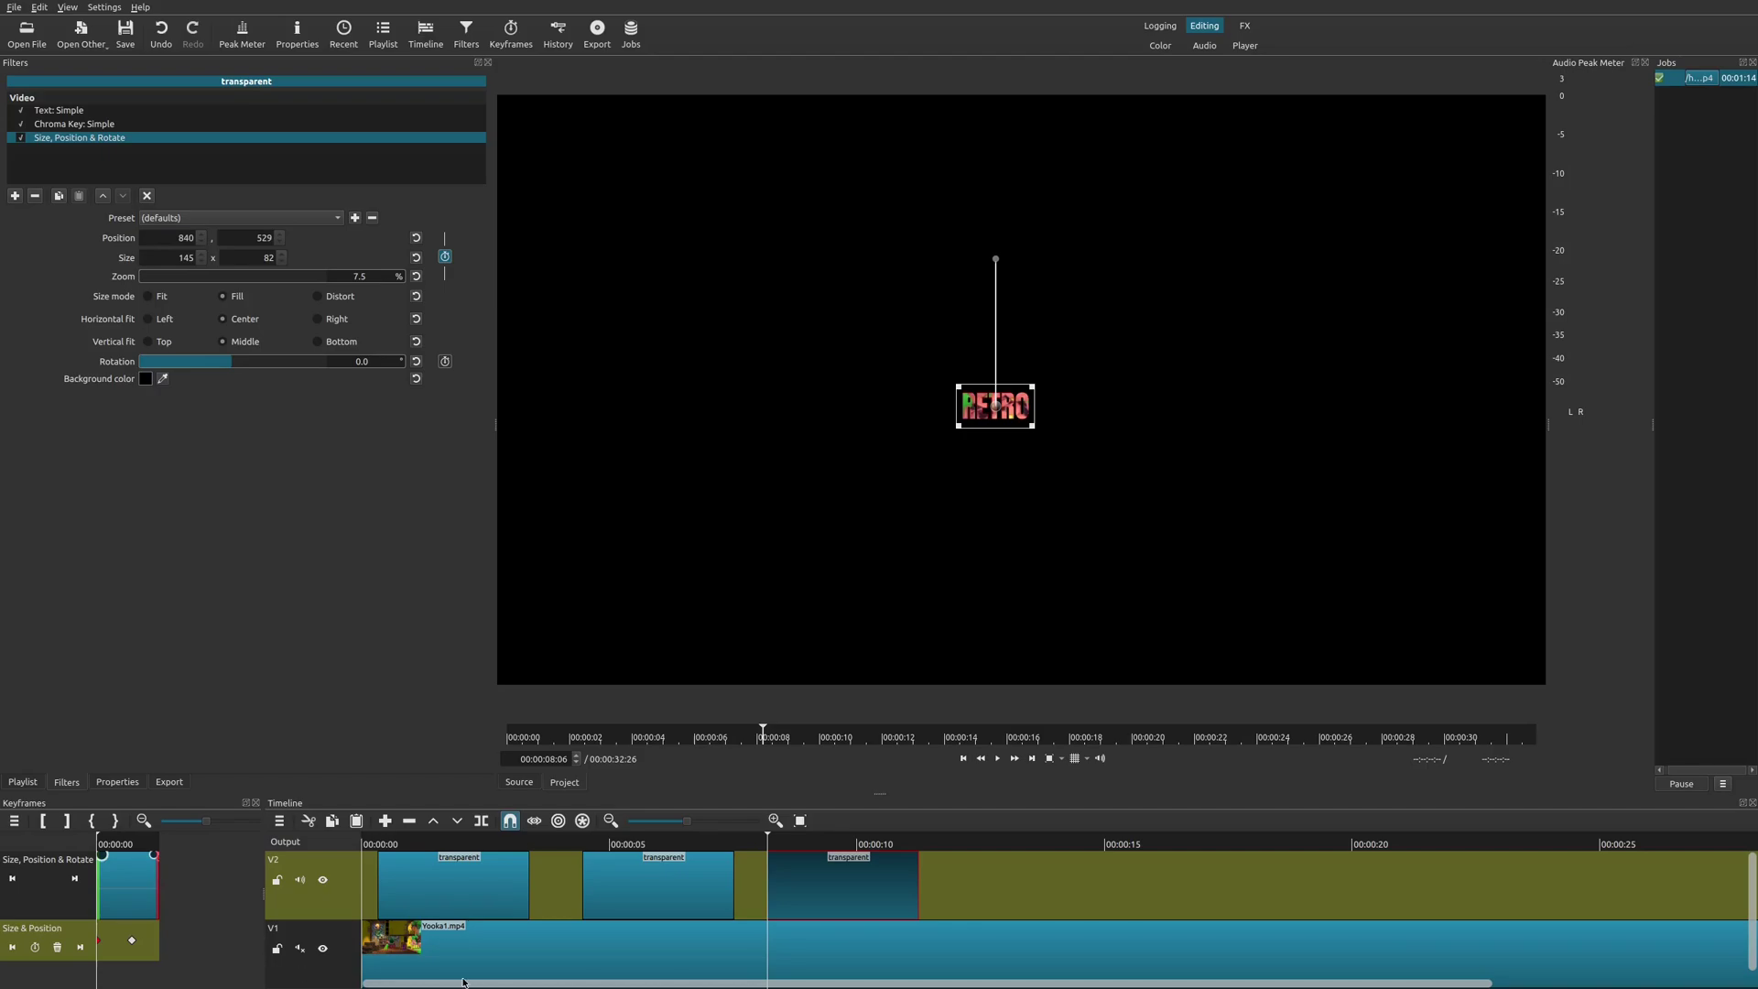
left_click(490, 966)
key("space")
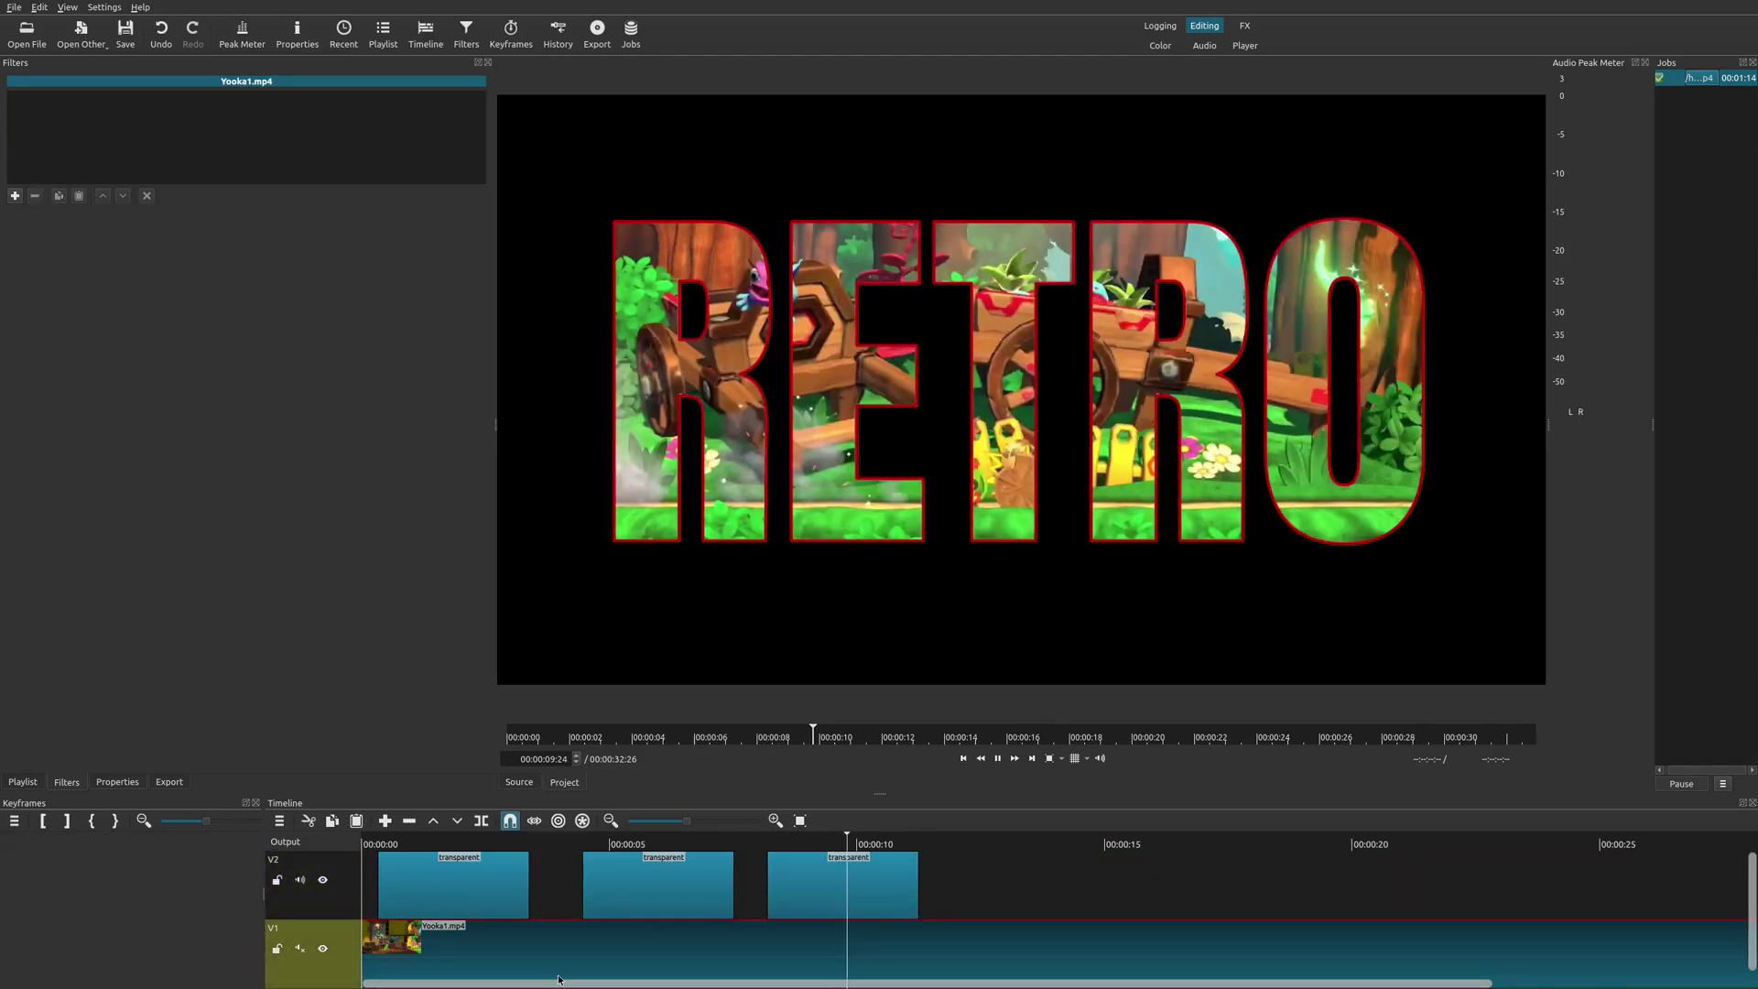
Stop playback and show the third RETRO clip's Size, Position & Rotate settings at its full-frame 00:00:09:28 keyframe.
key("space")
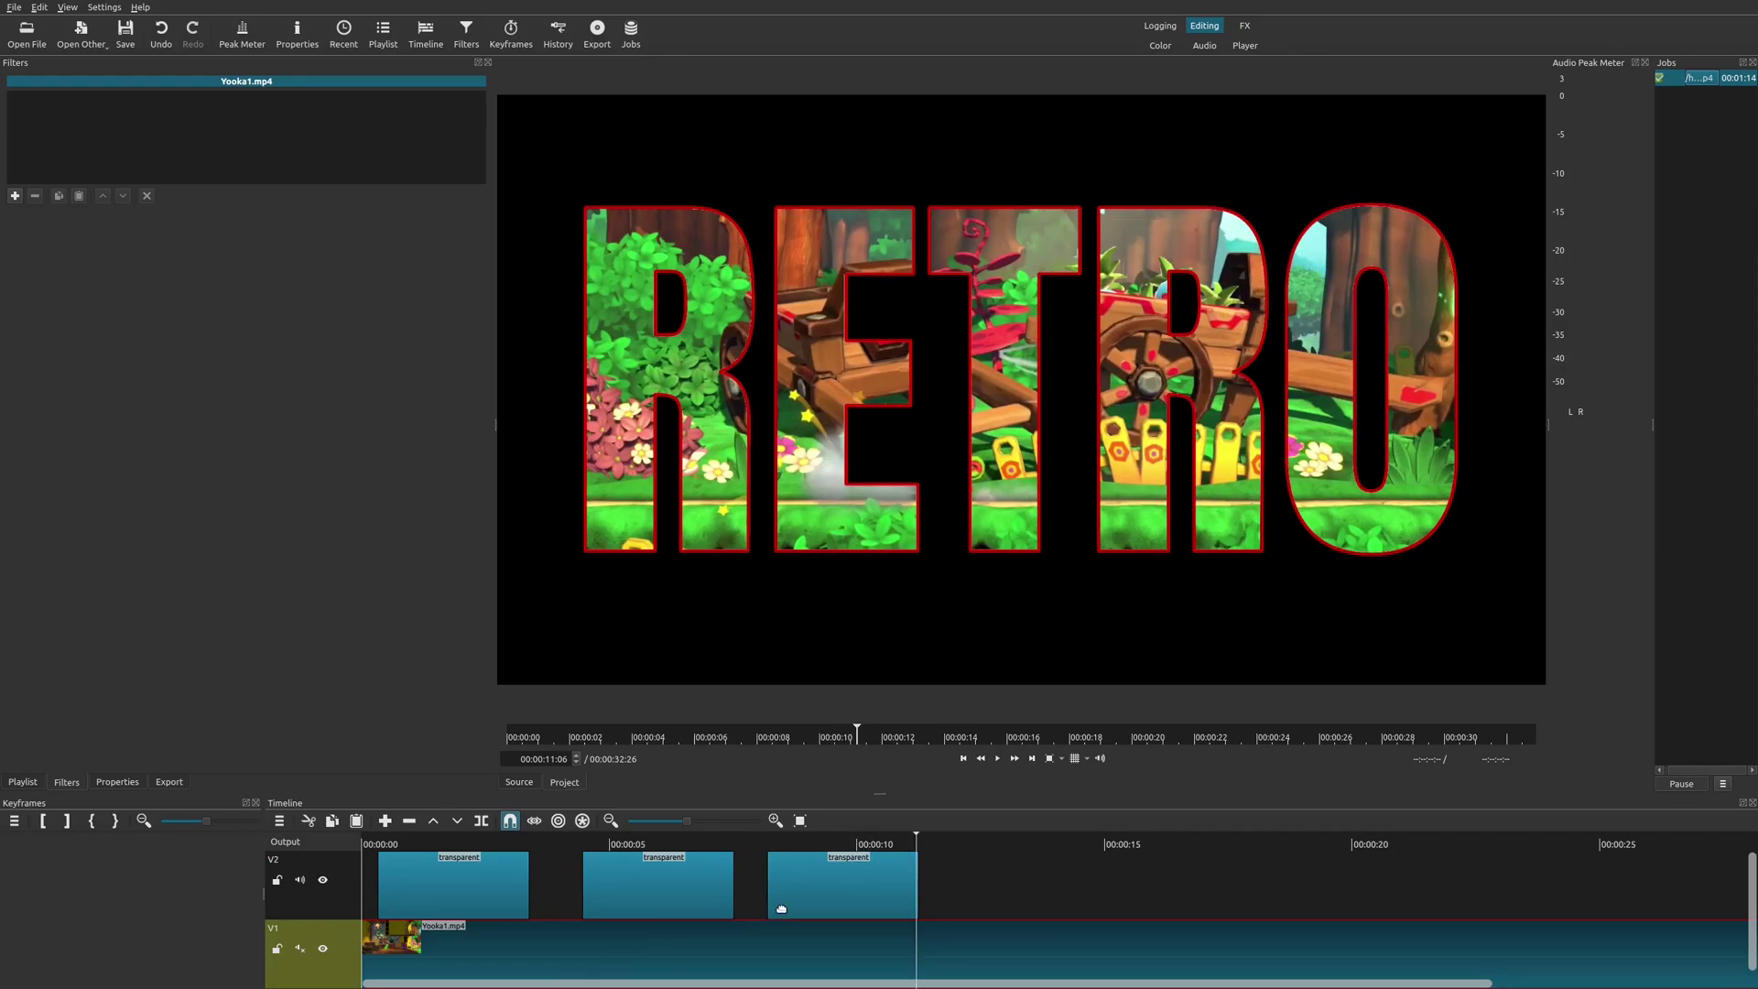
key("Left")
key("Left")
key("Left")
left_click(811, 910)
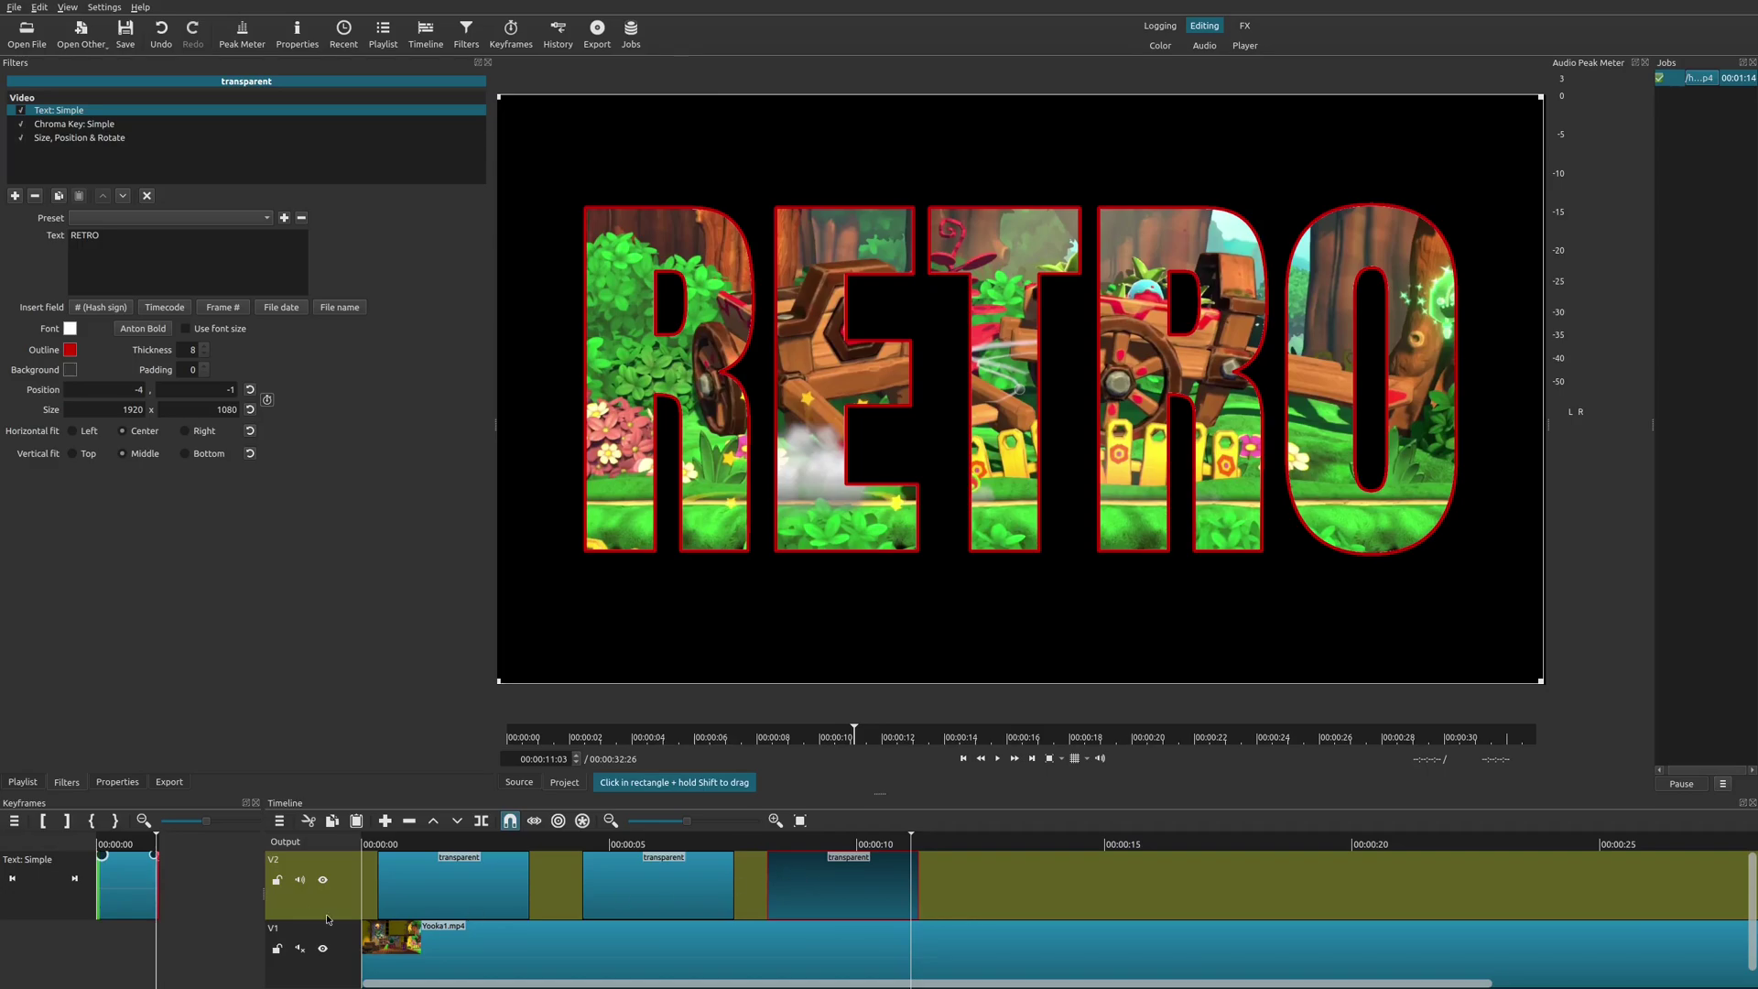
left_click(803, 845)
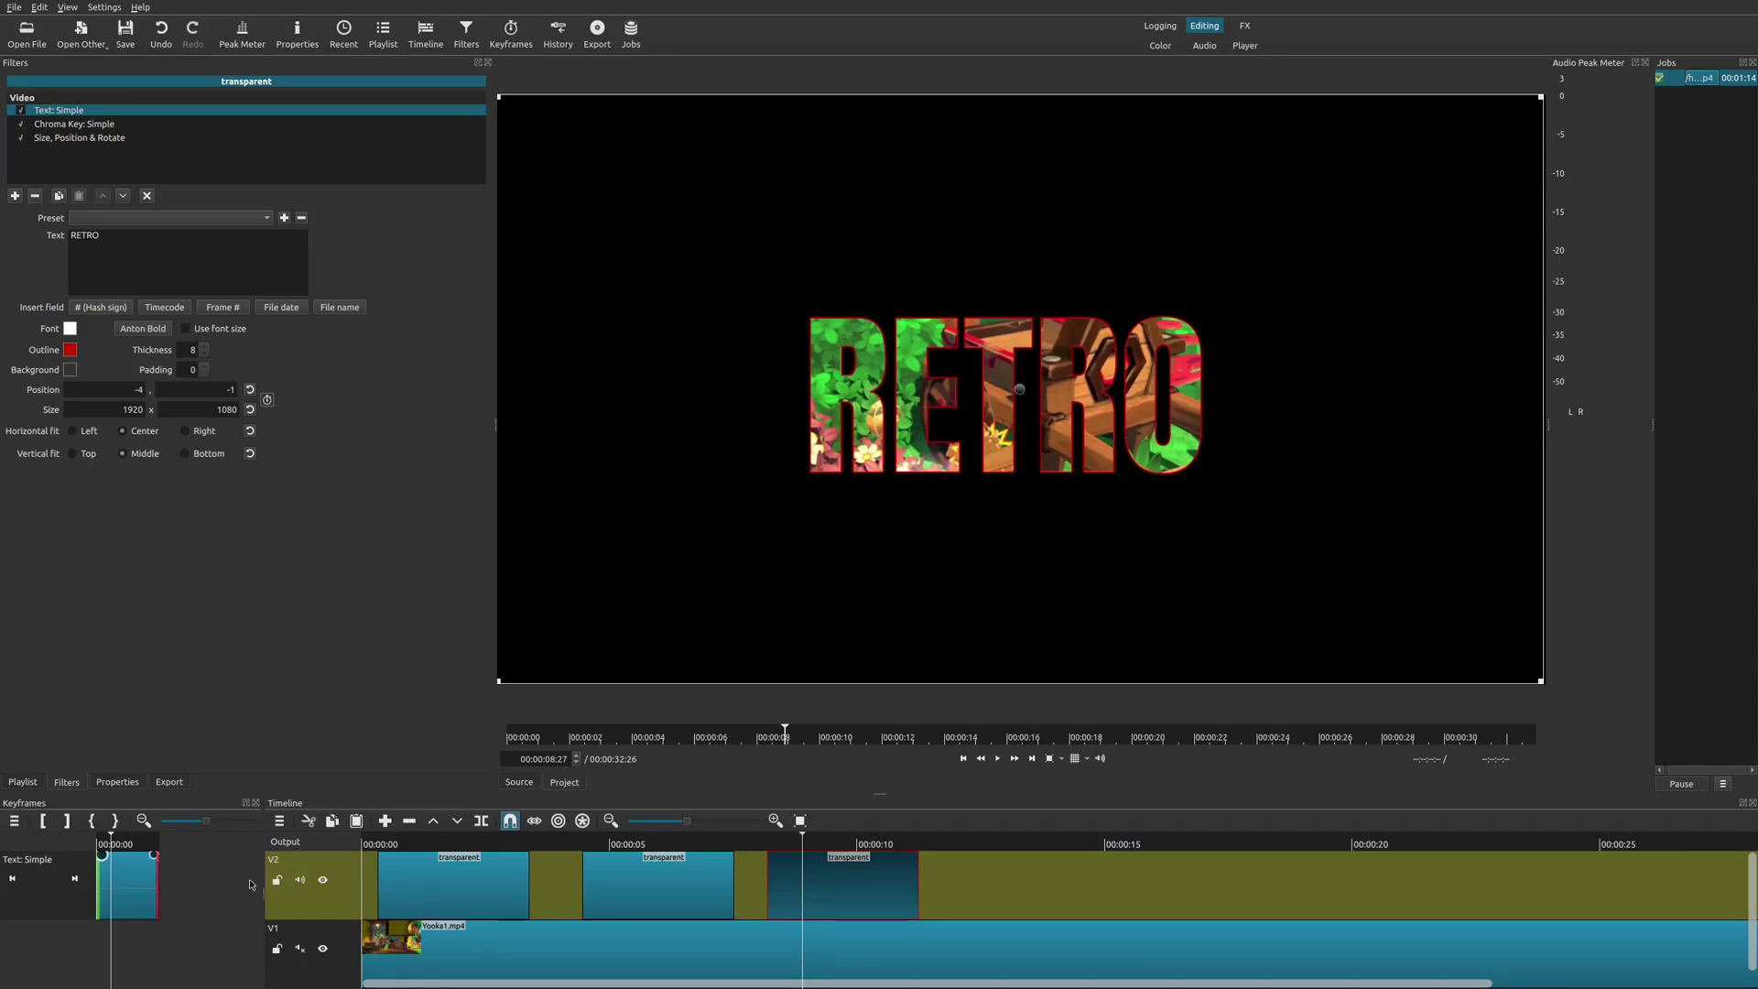
left_click(88, 139)
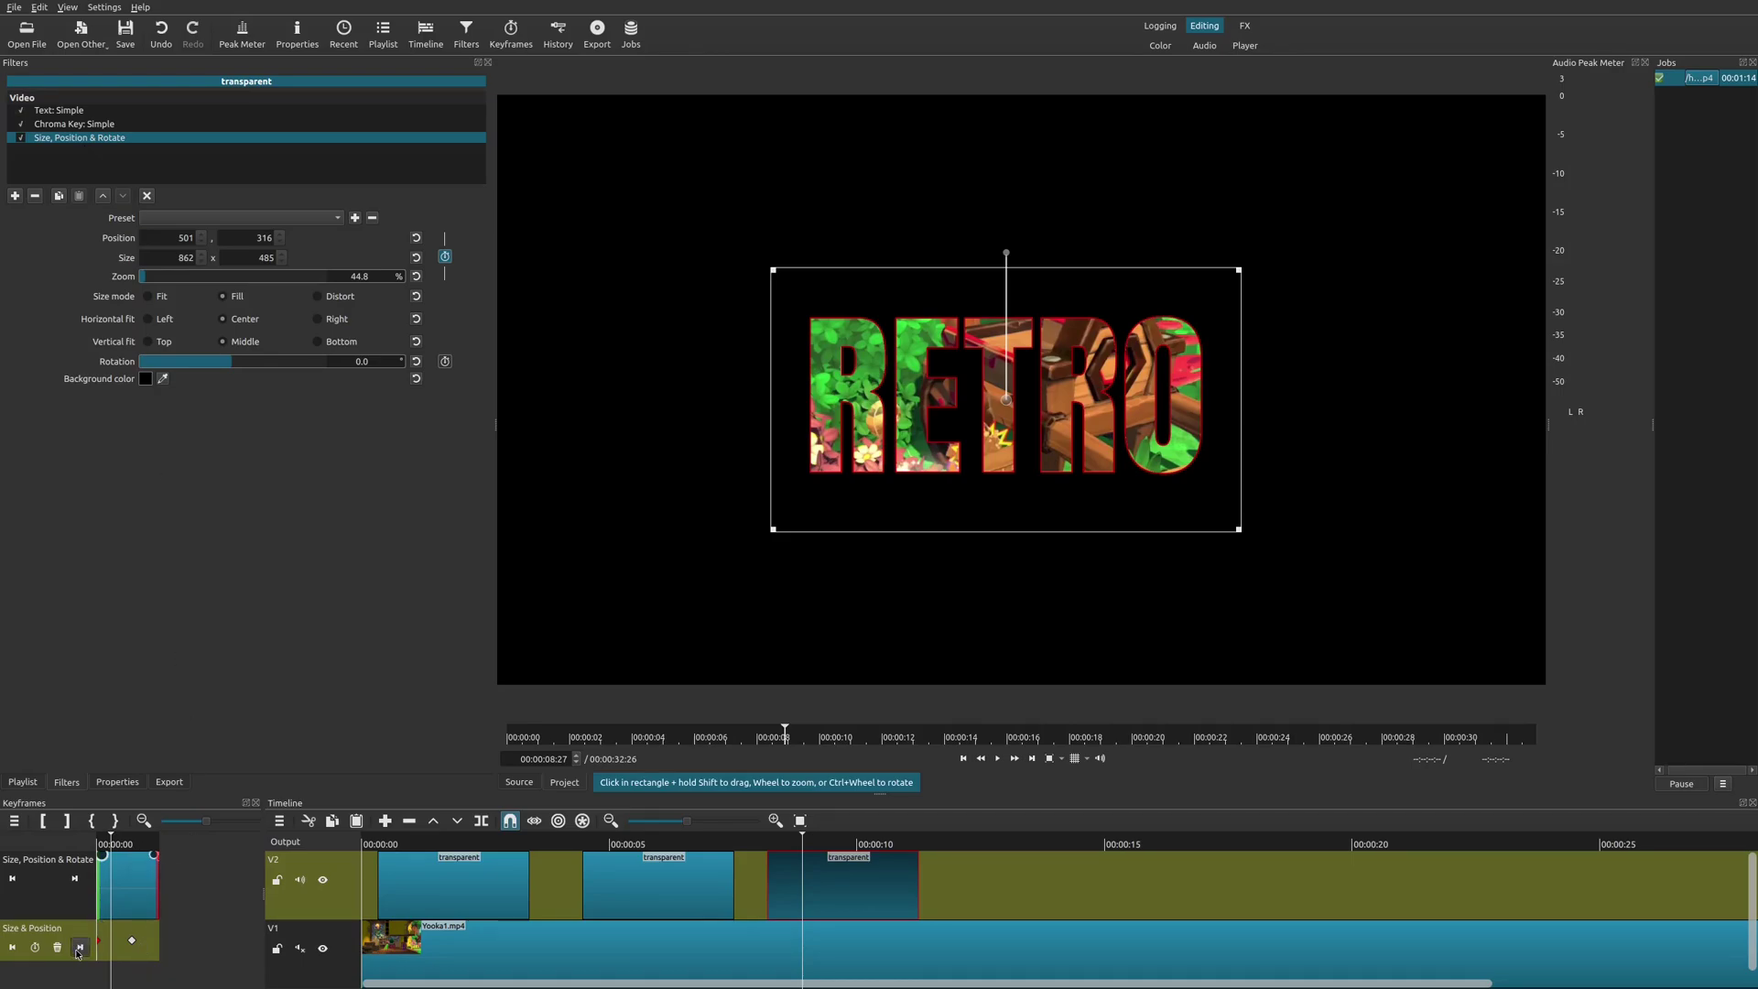
left_click(12, 946)
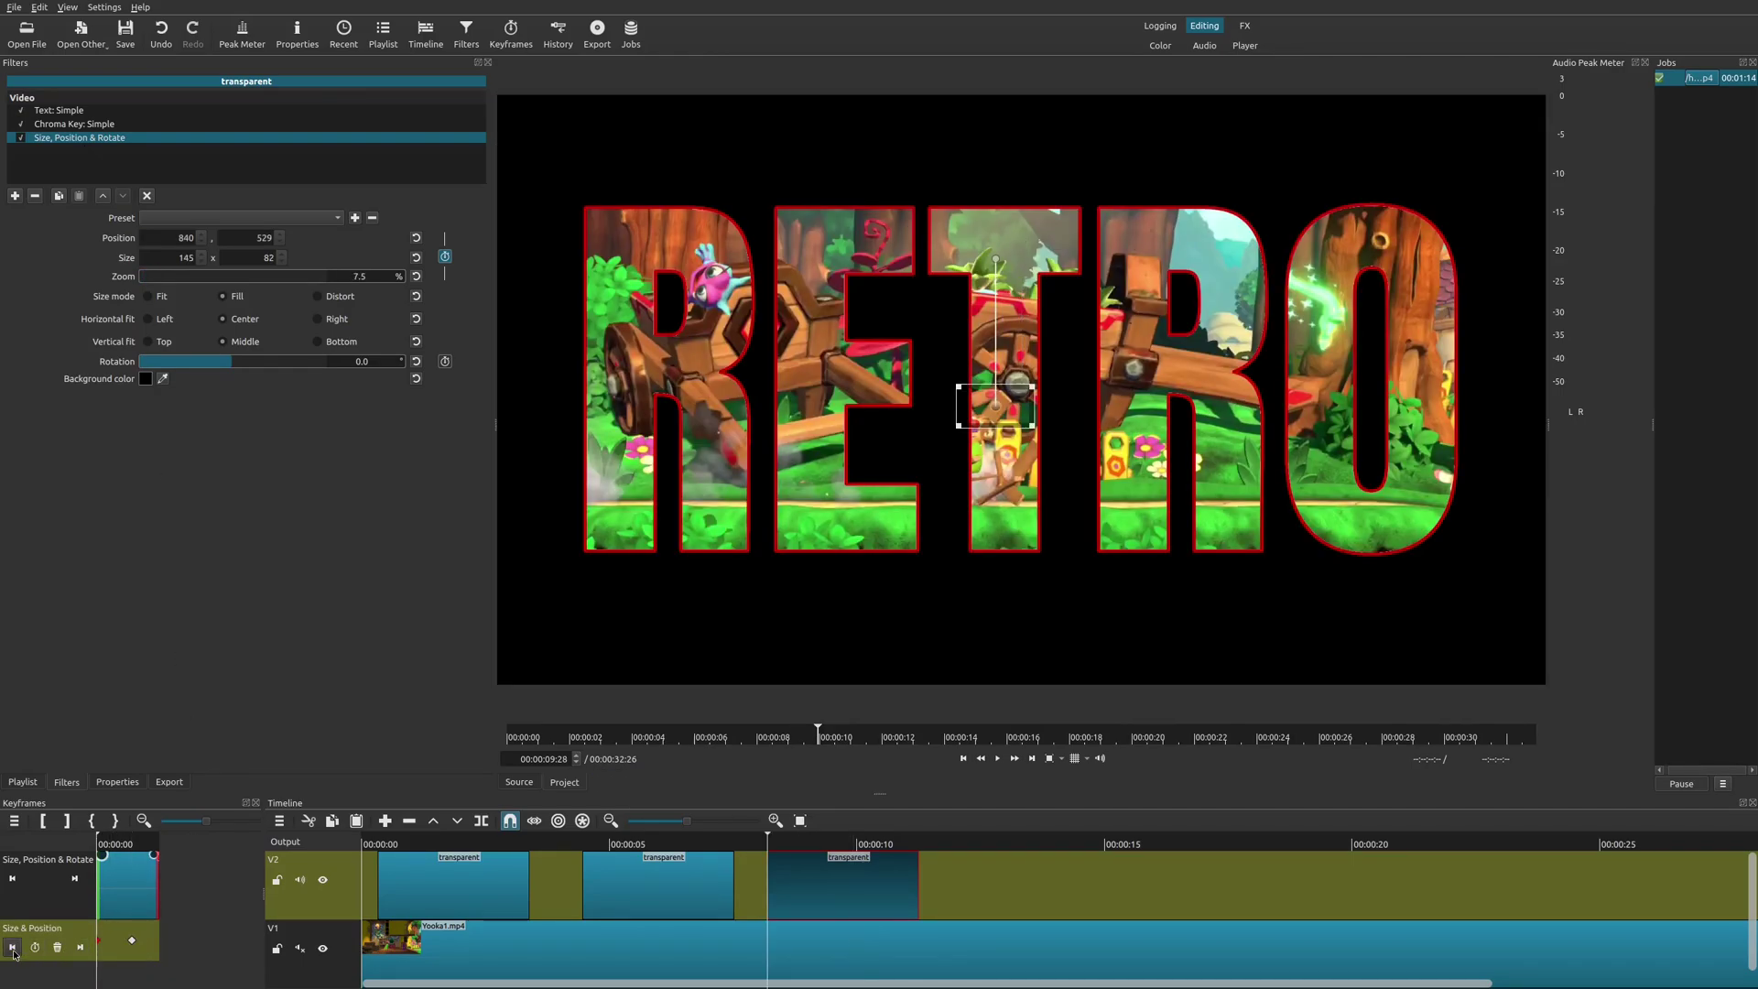
left_click(79, 947)
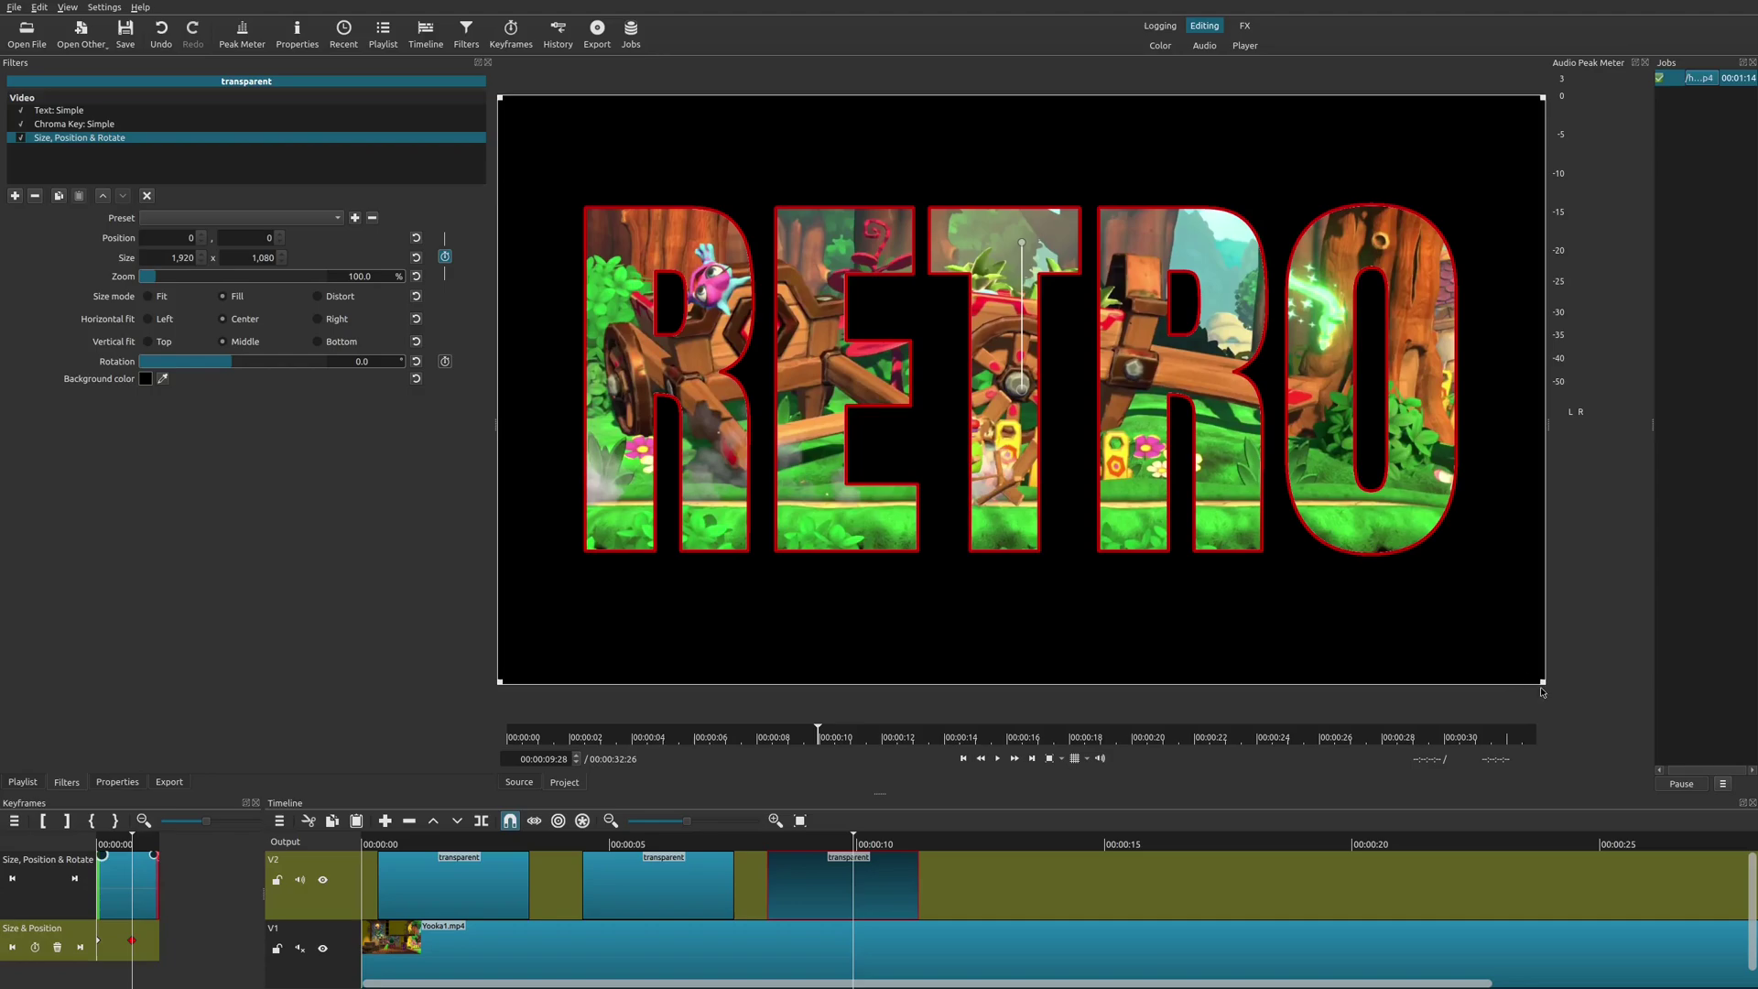
Enlarge the third RETRO title at its last keyframe to 142.8% zoom, then play from 00:00:07:22.
left_click_drag(1542, 683, 1745, 850)
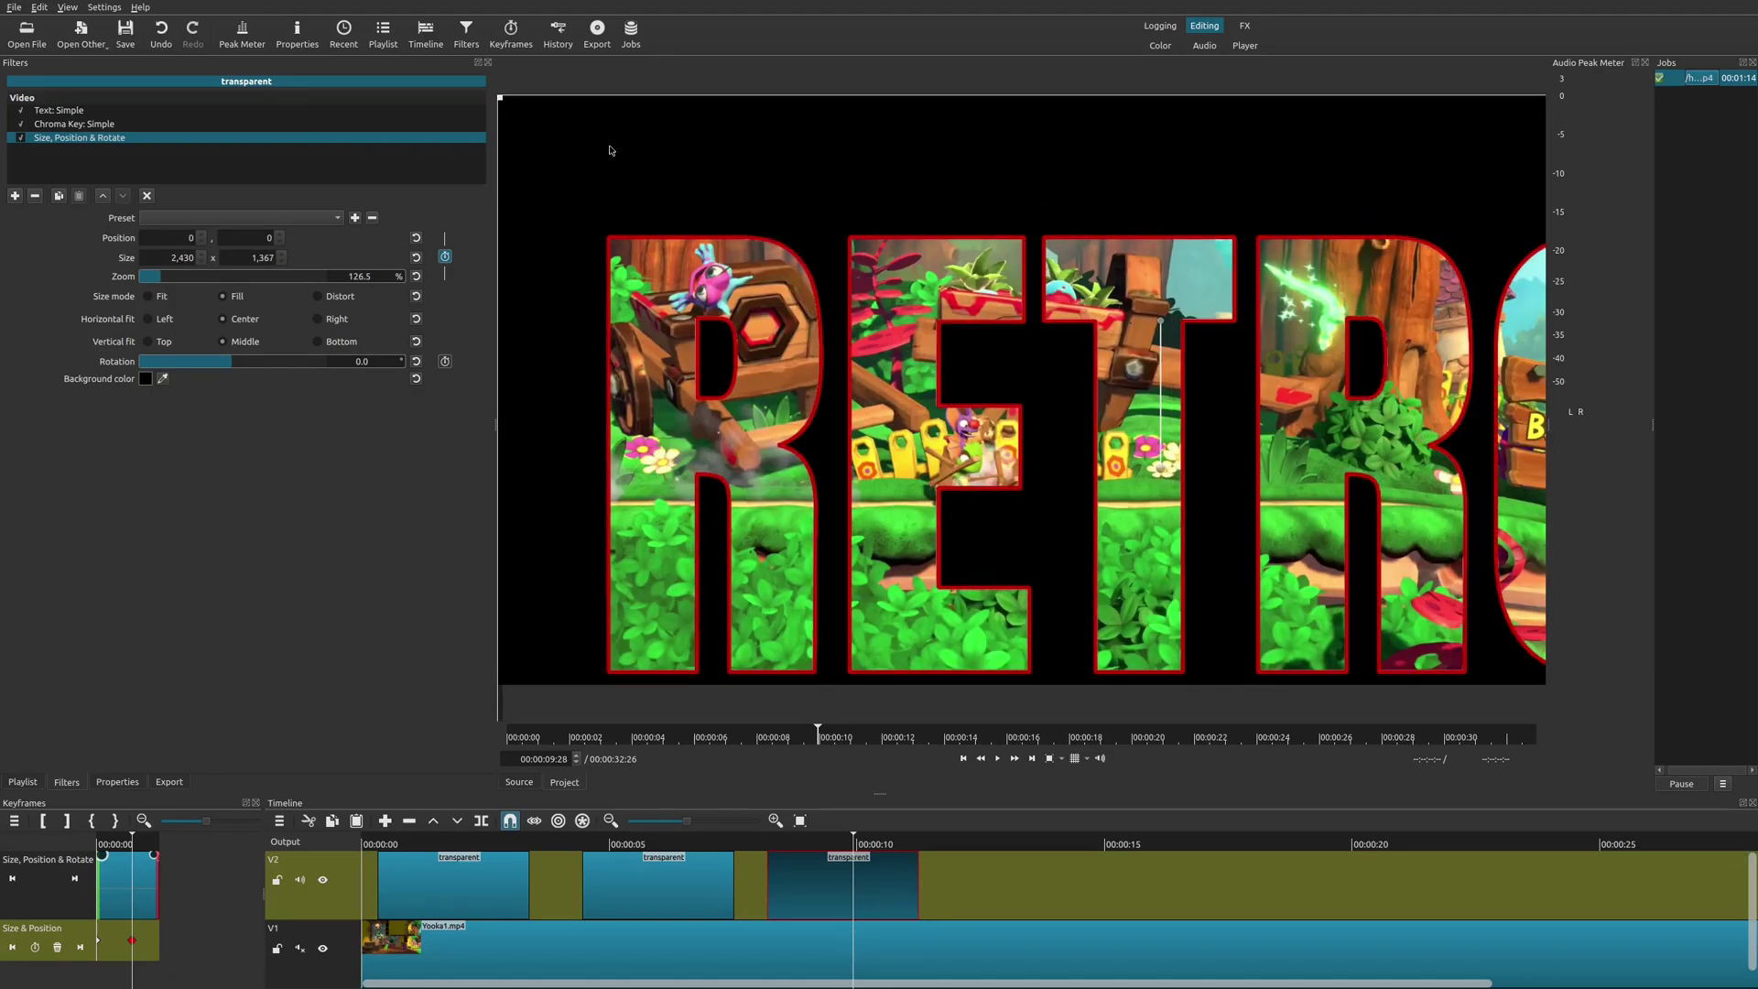
left_click_drag(501, 99, 225, 4)
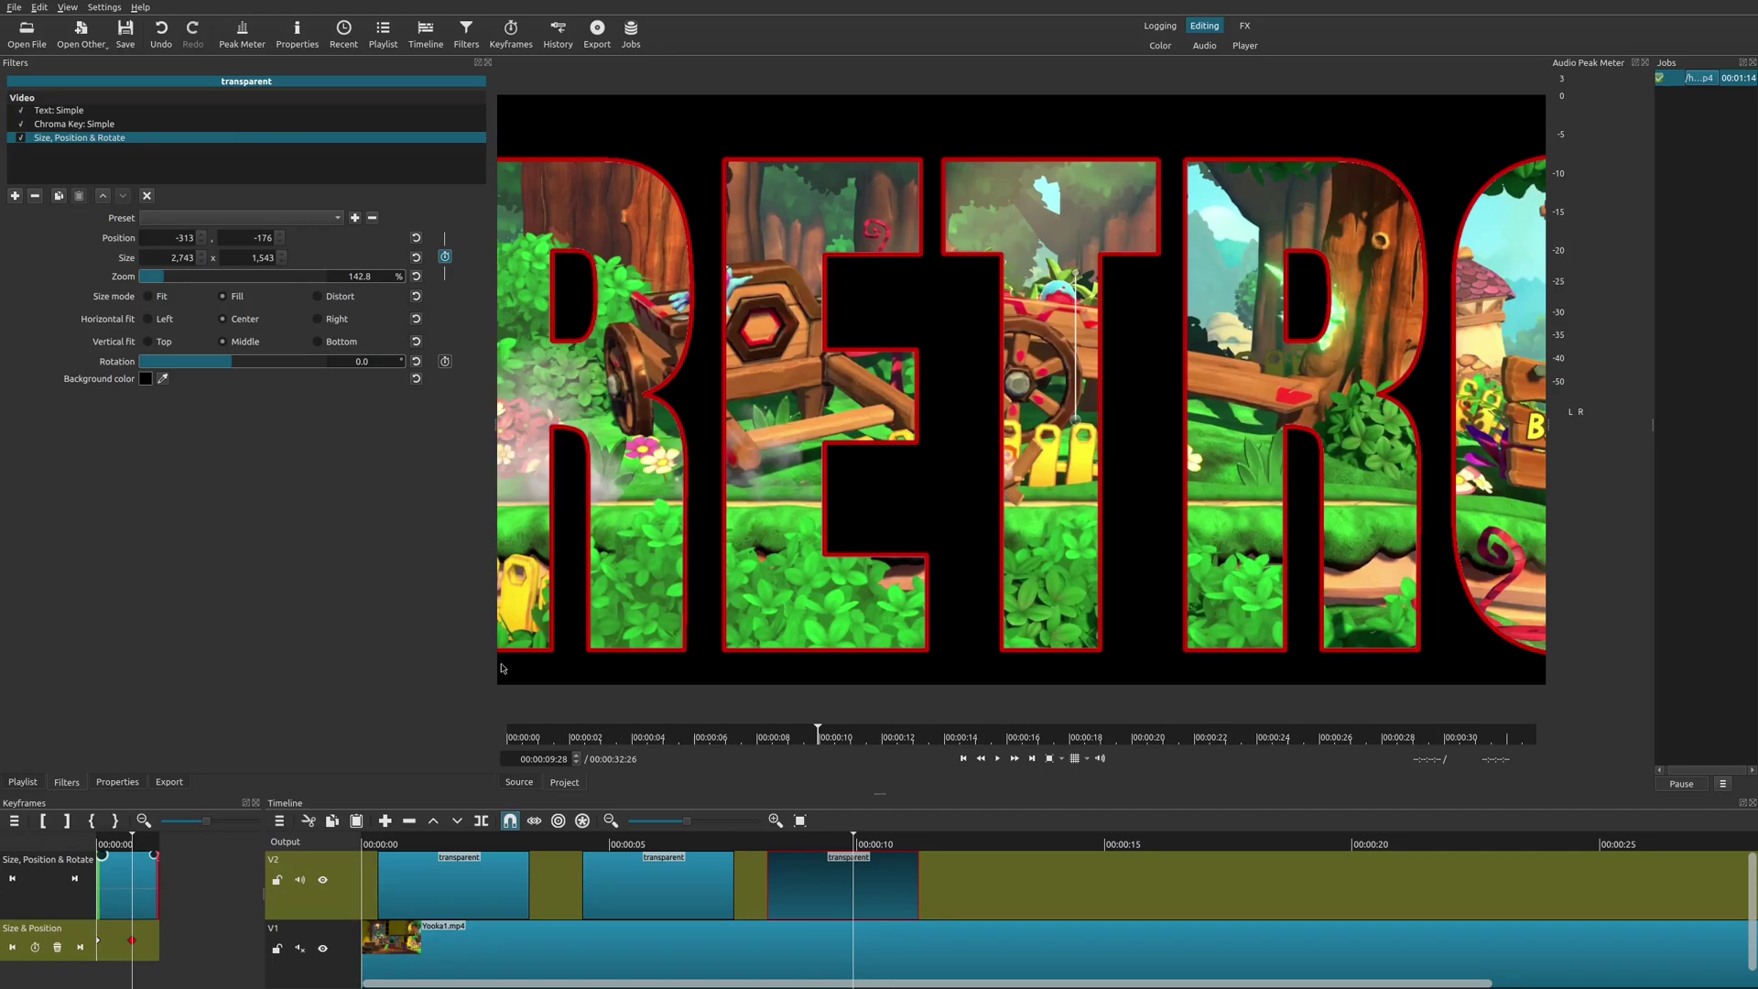
left_click(744, 844)
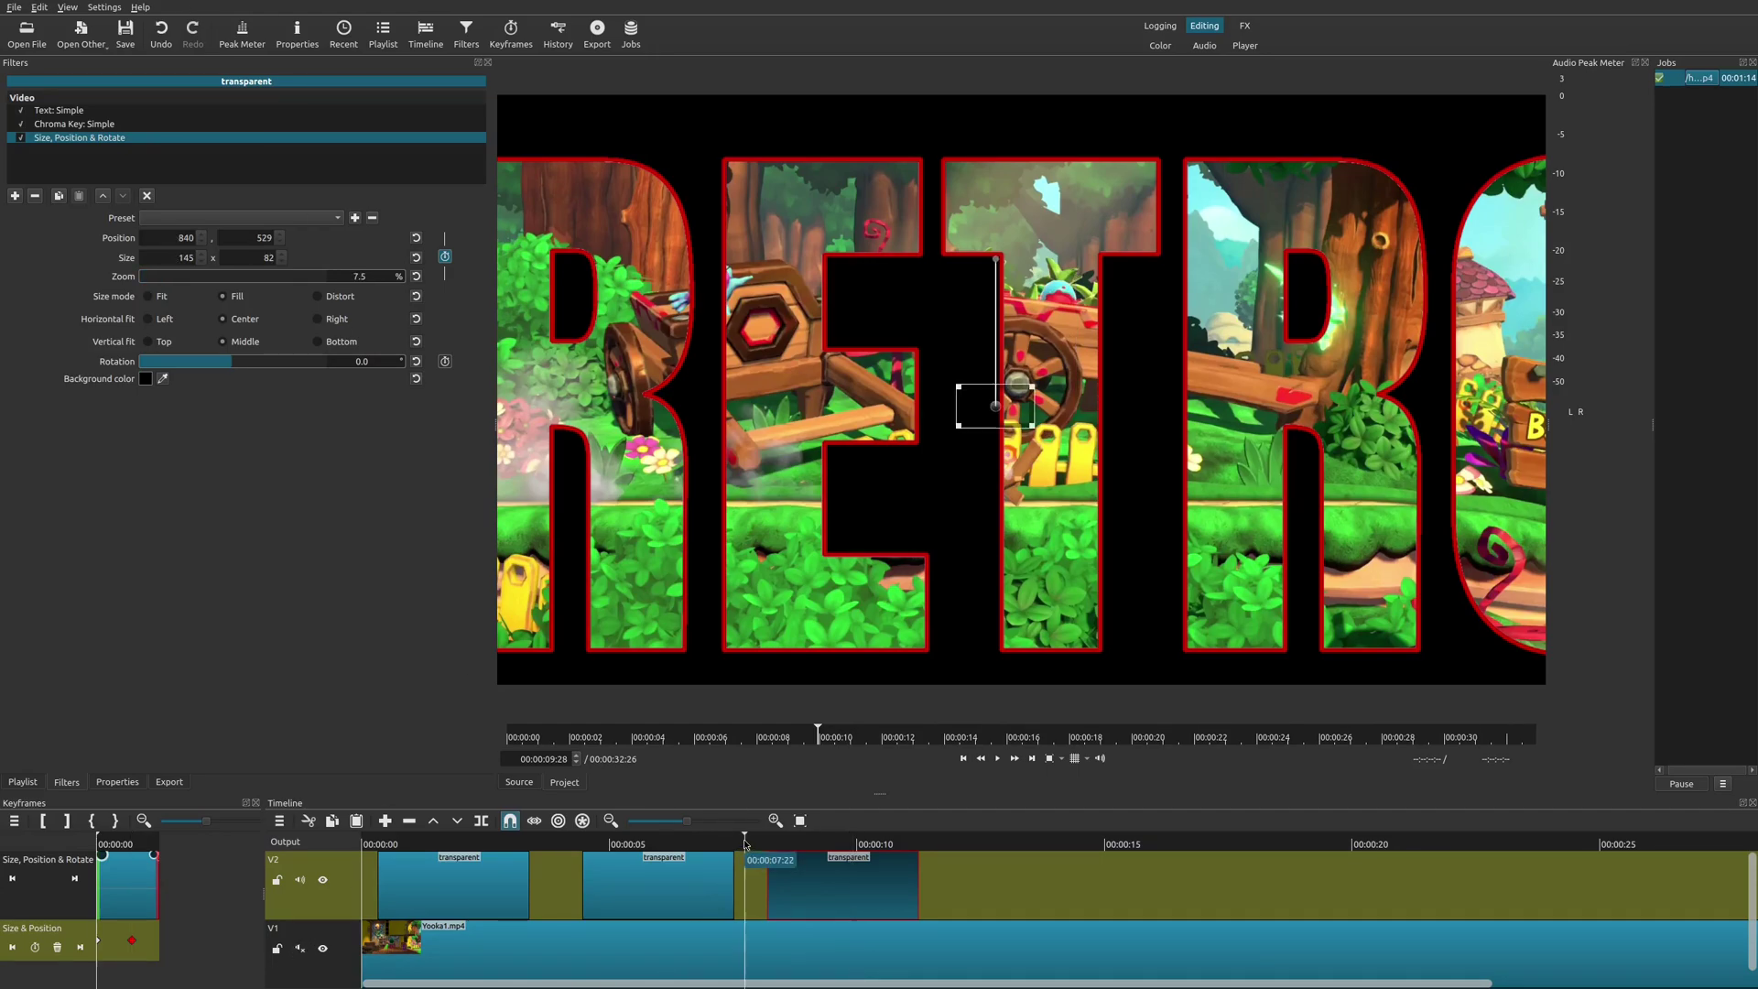
left_click(766, 963)
key("space")
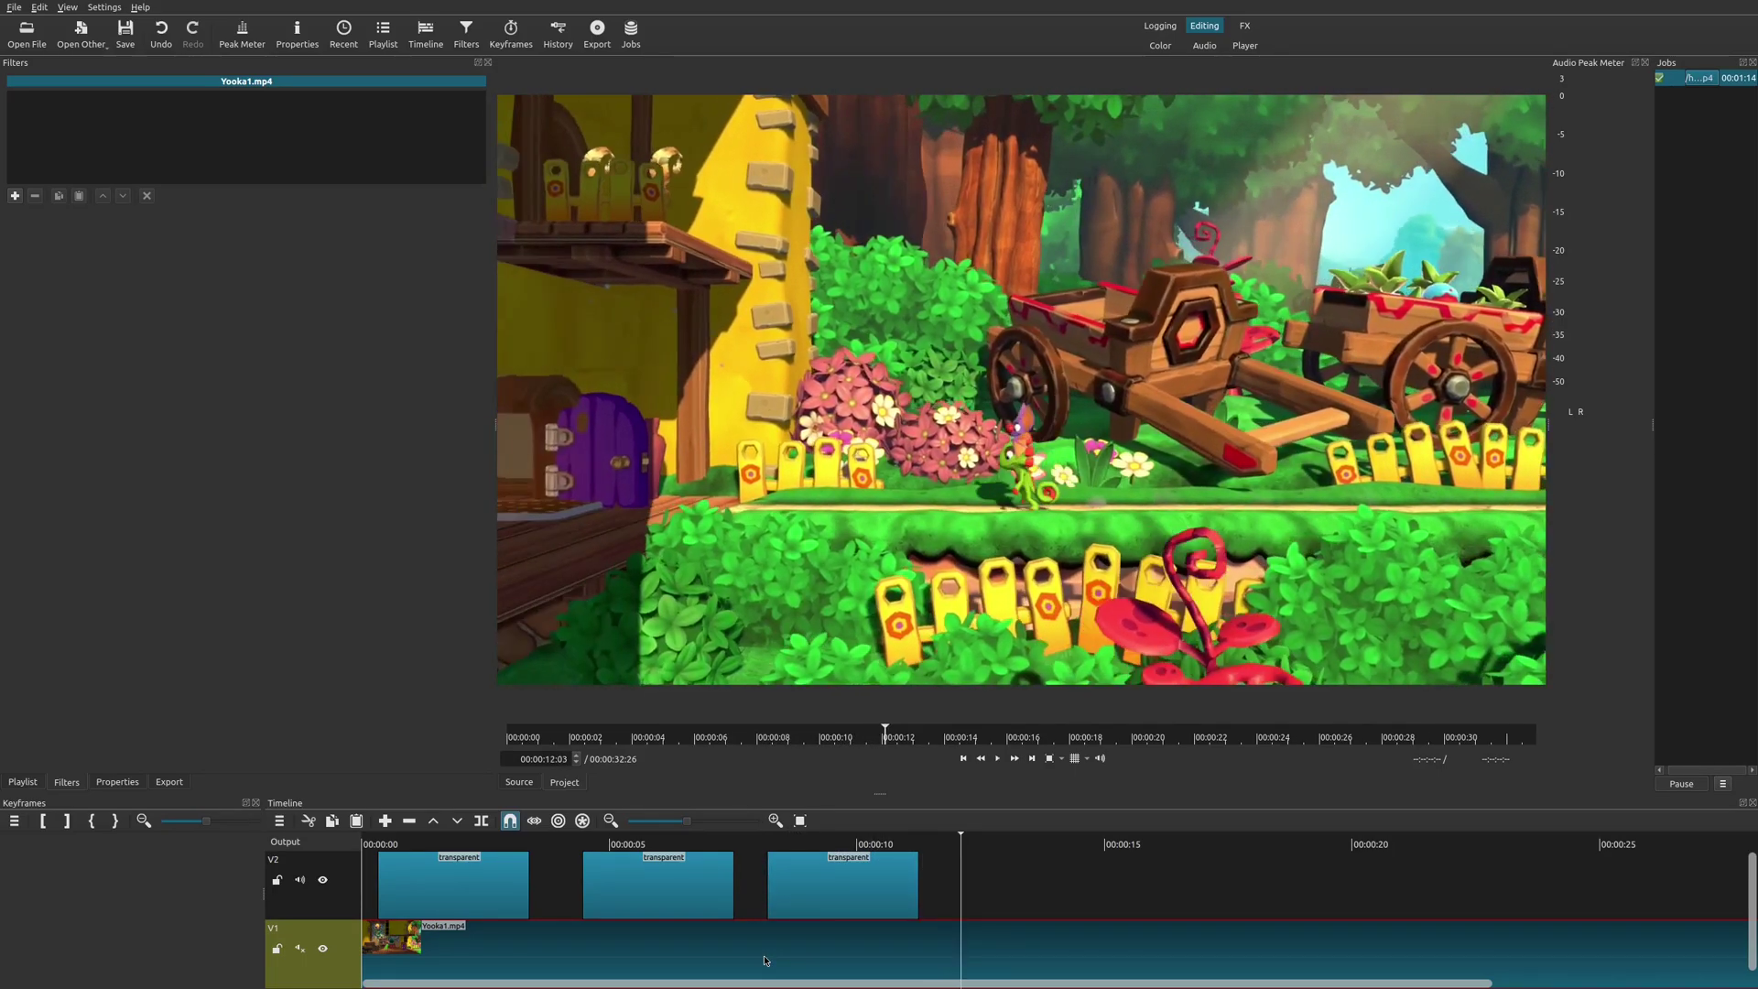
Stretch the third RETRO clip to about 00:00:24 and play back the lengthened title.
left_click(838, 869)
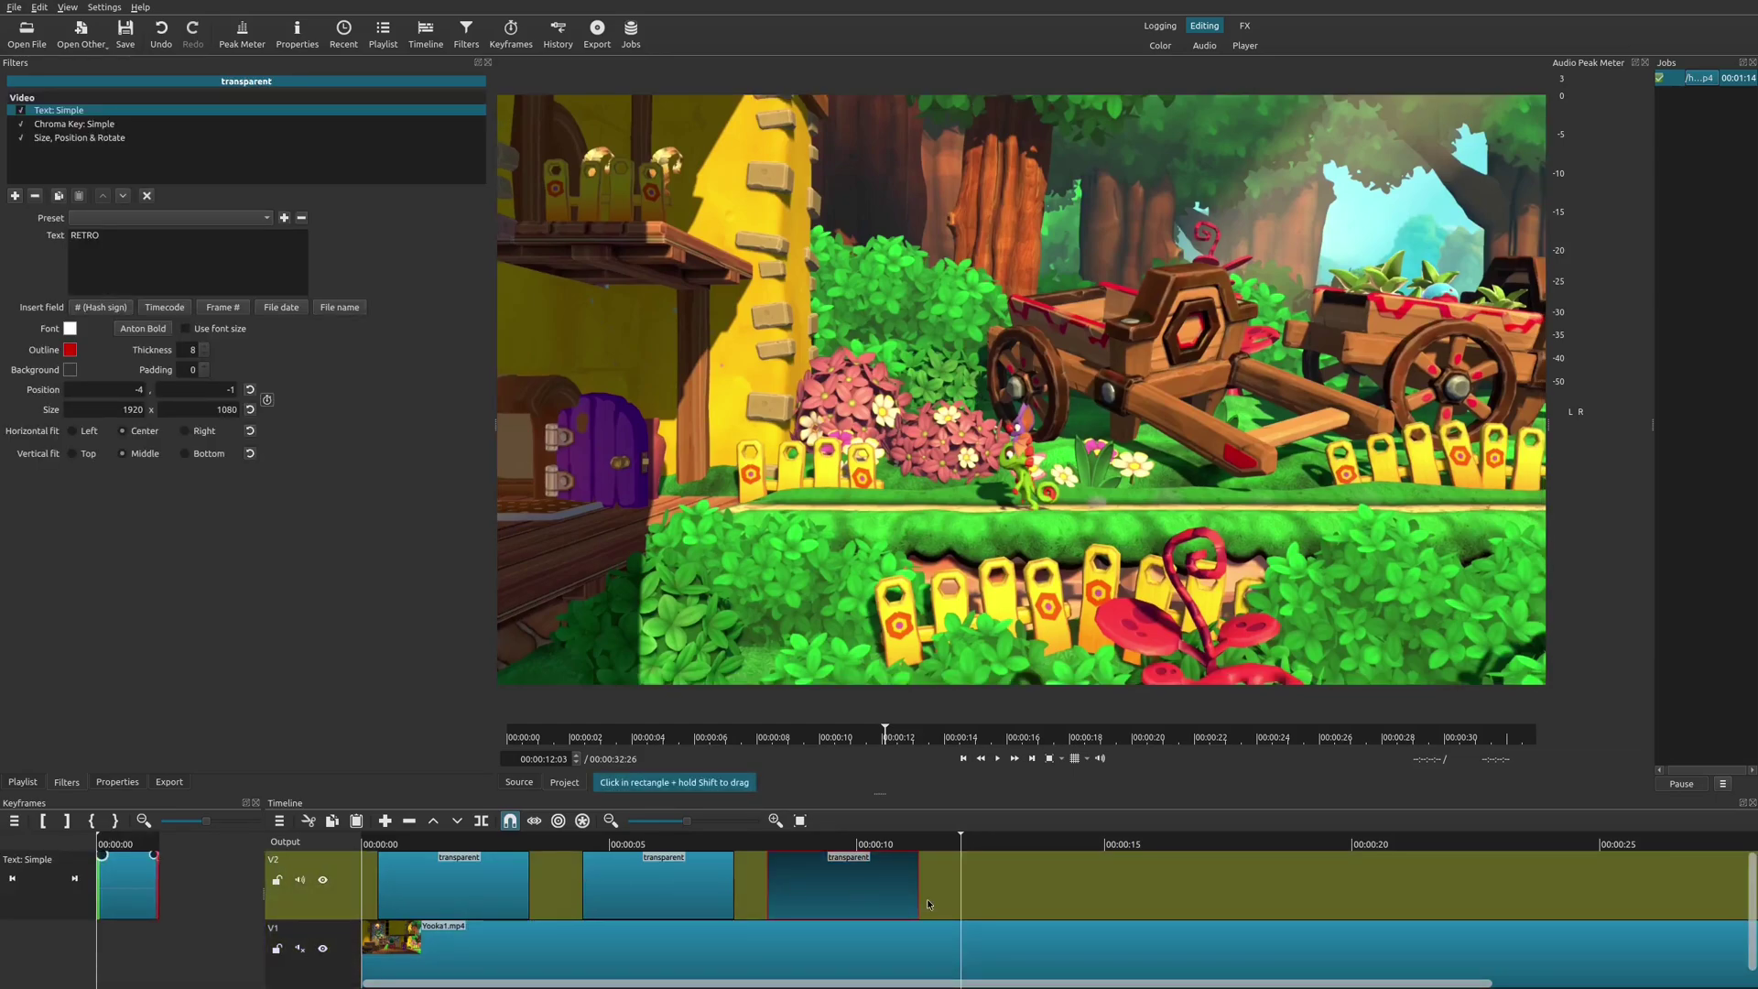
left_click_drag(920, 892, 1549, 877)
left_click(756, 845)
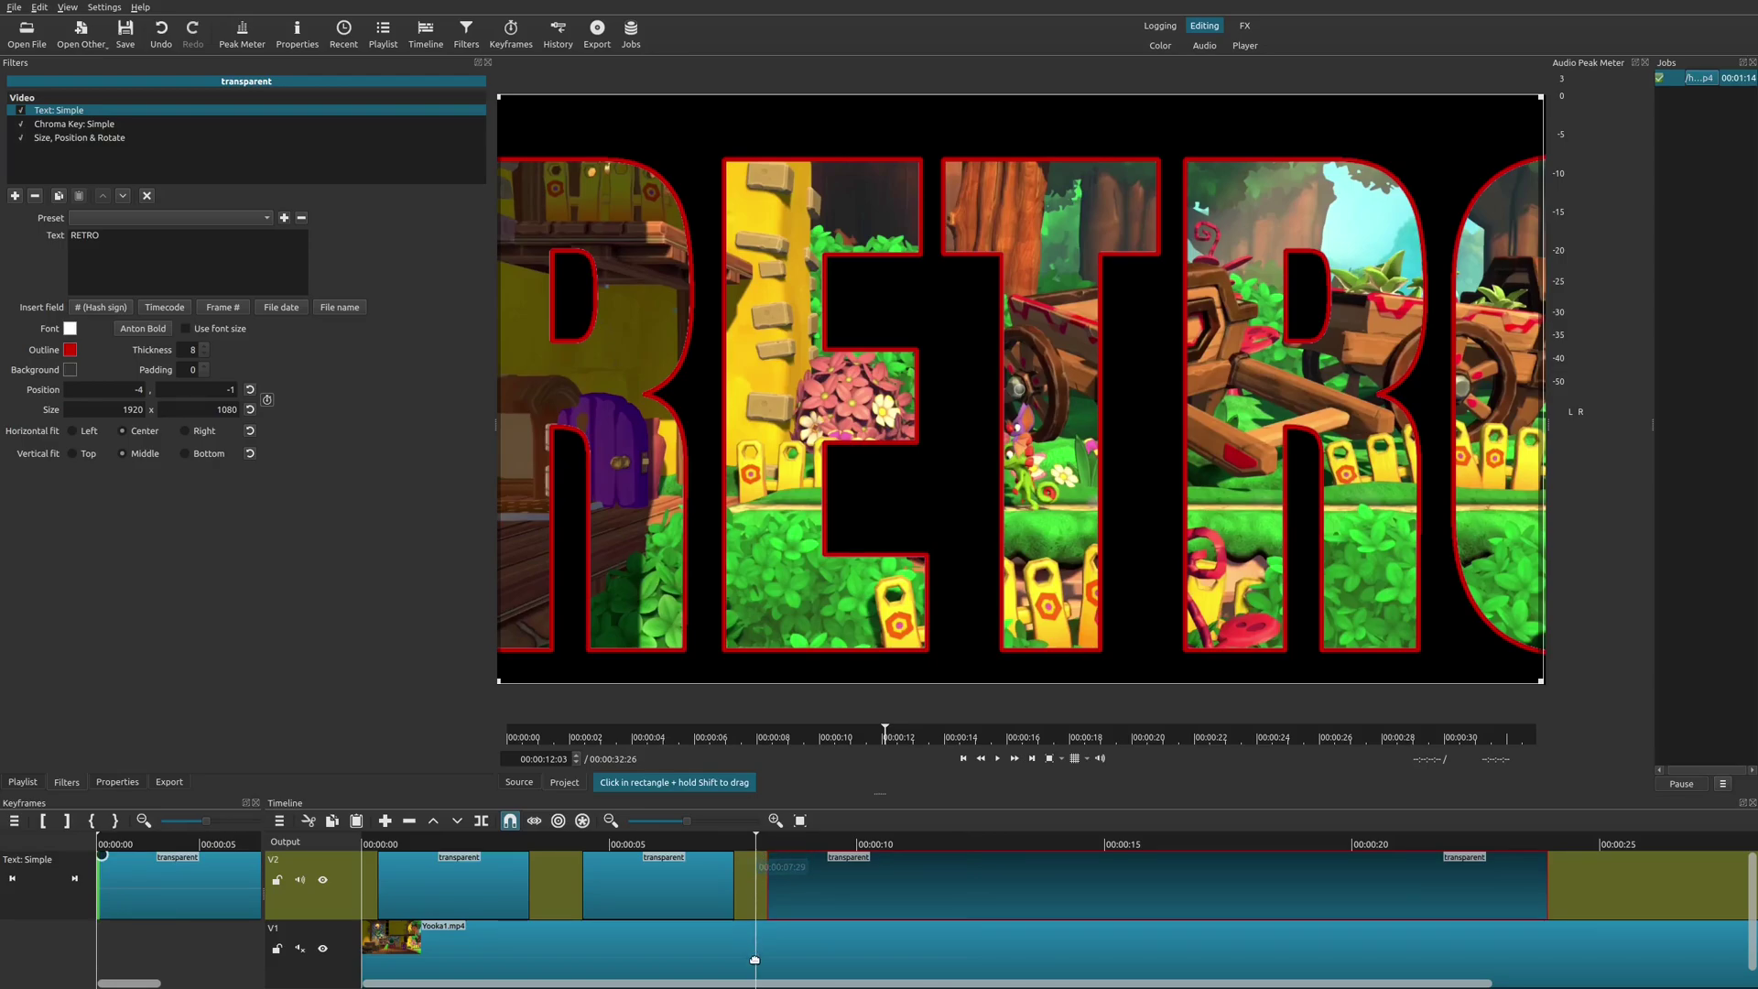
left_click(760, 972)
key("space")
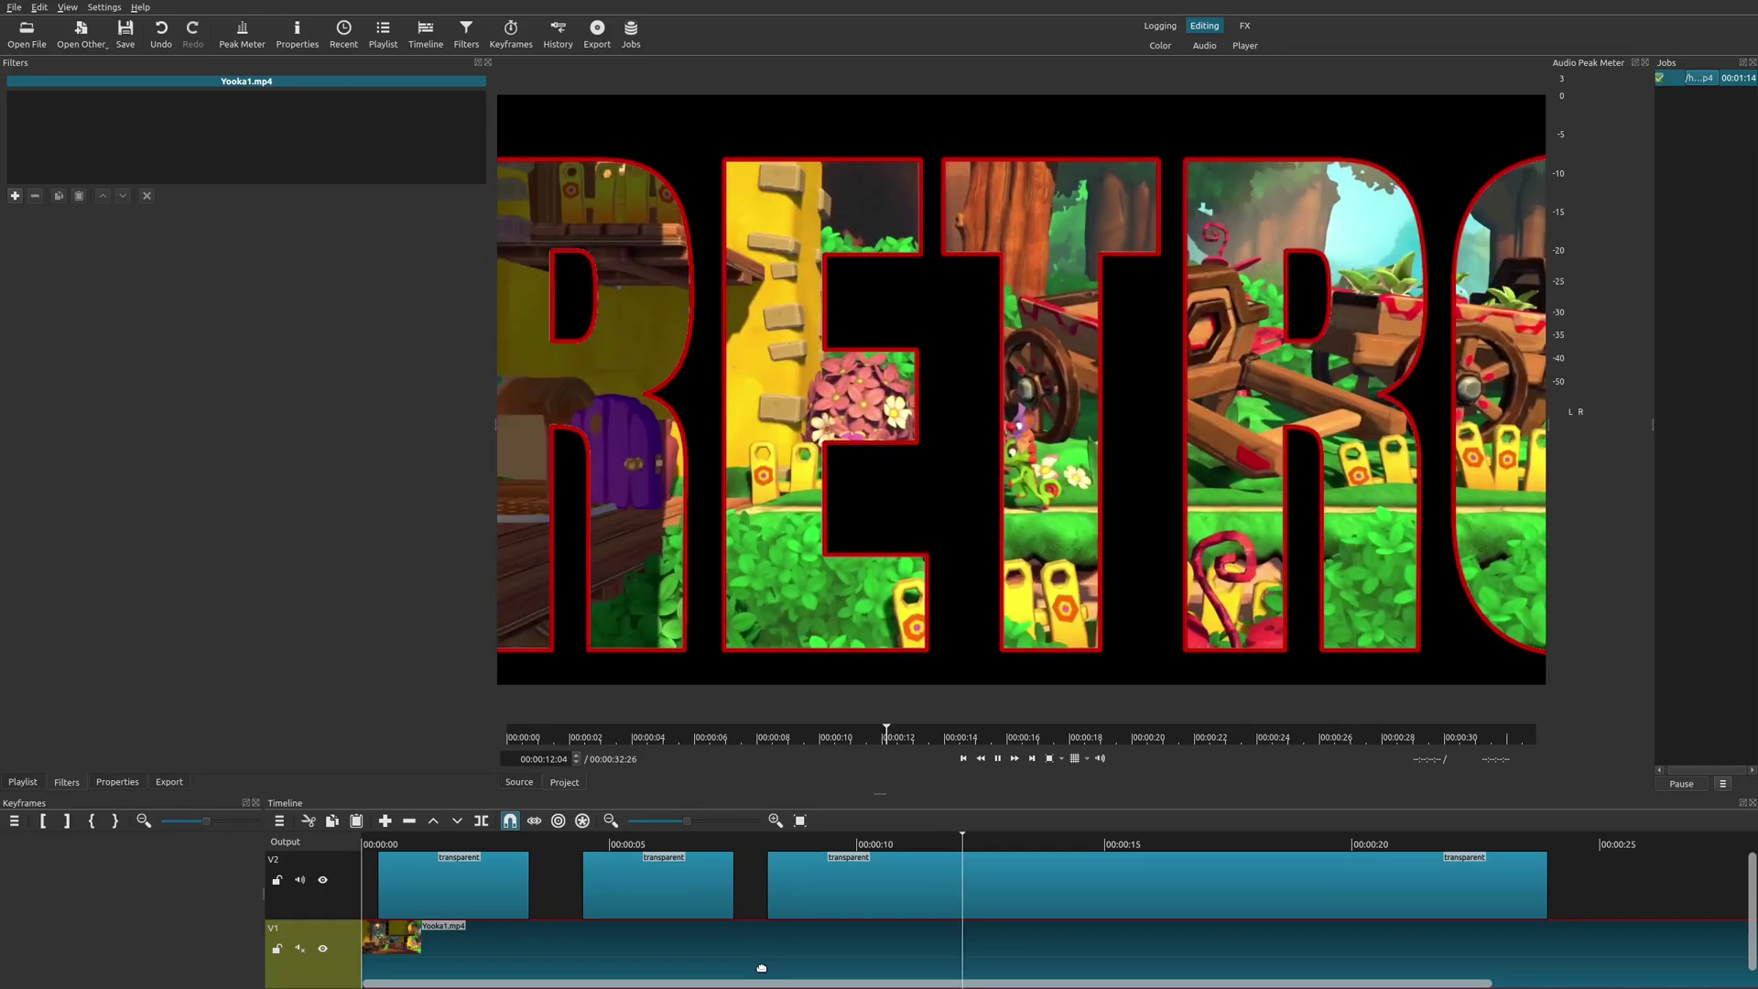
left_click(899, 893)
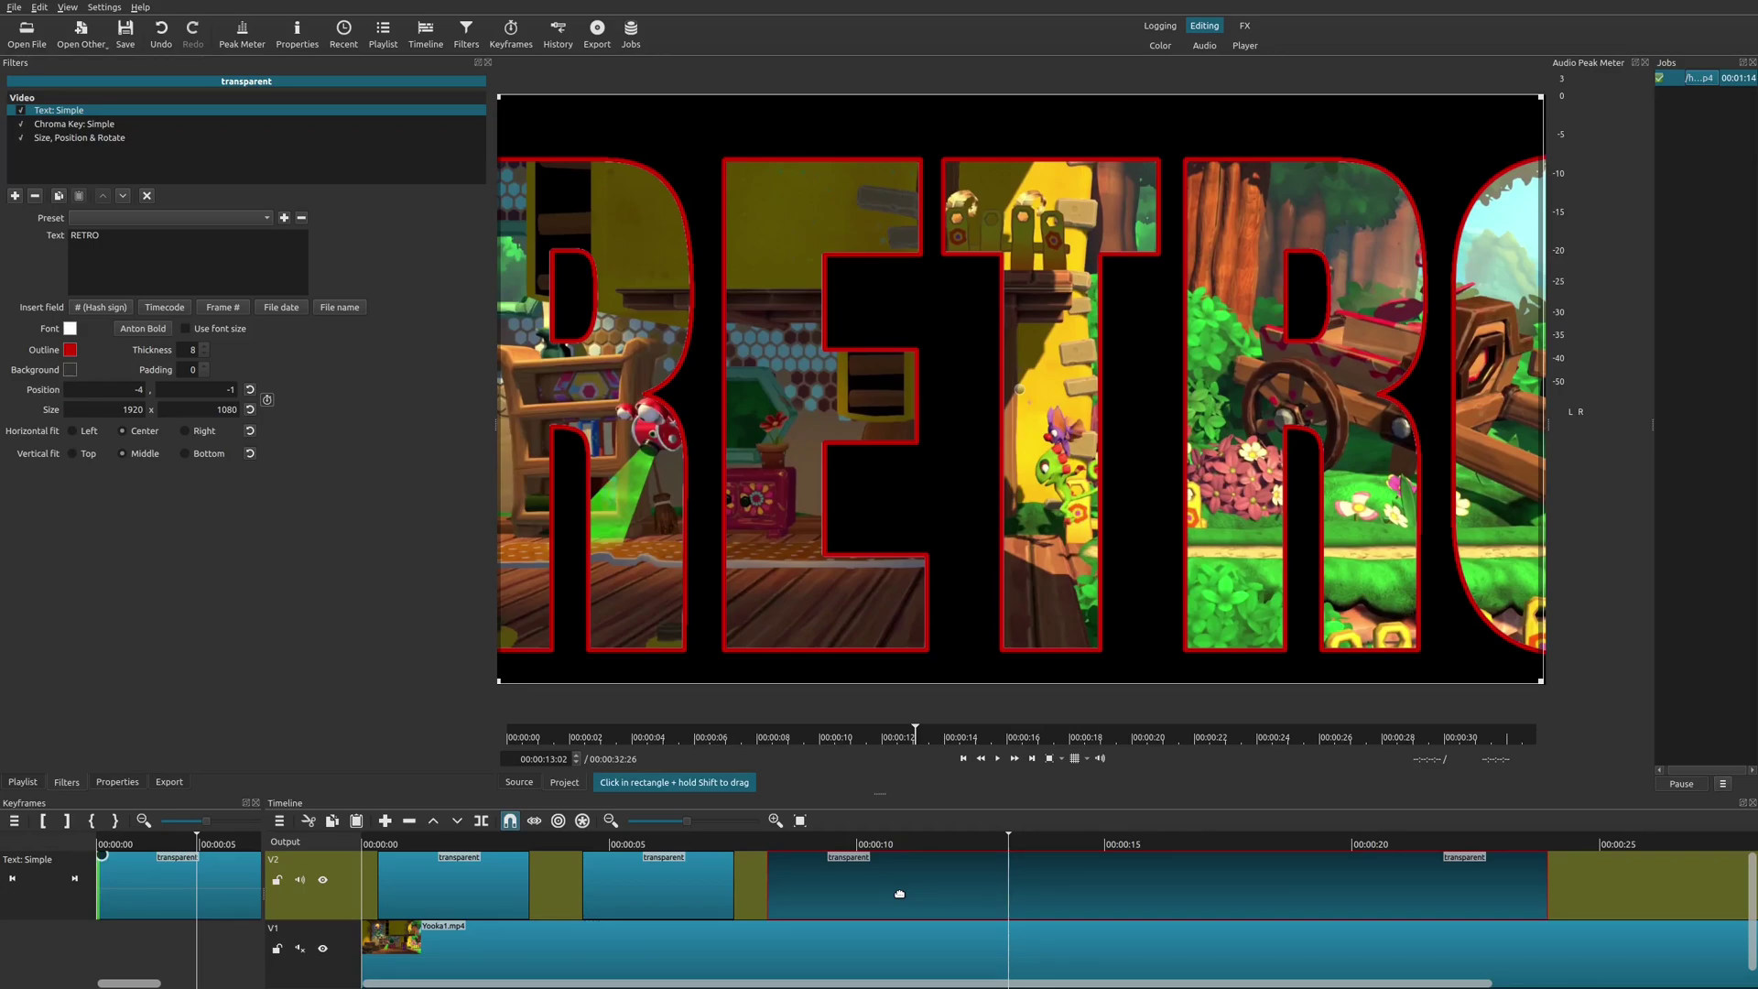
Check the second and third RETRO clips, then return to the start of the timeline.
left_click(657, 844)
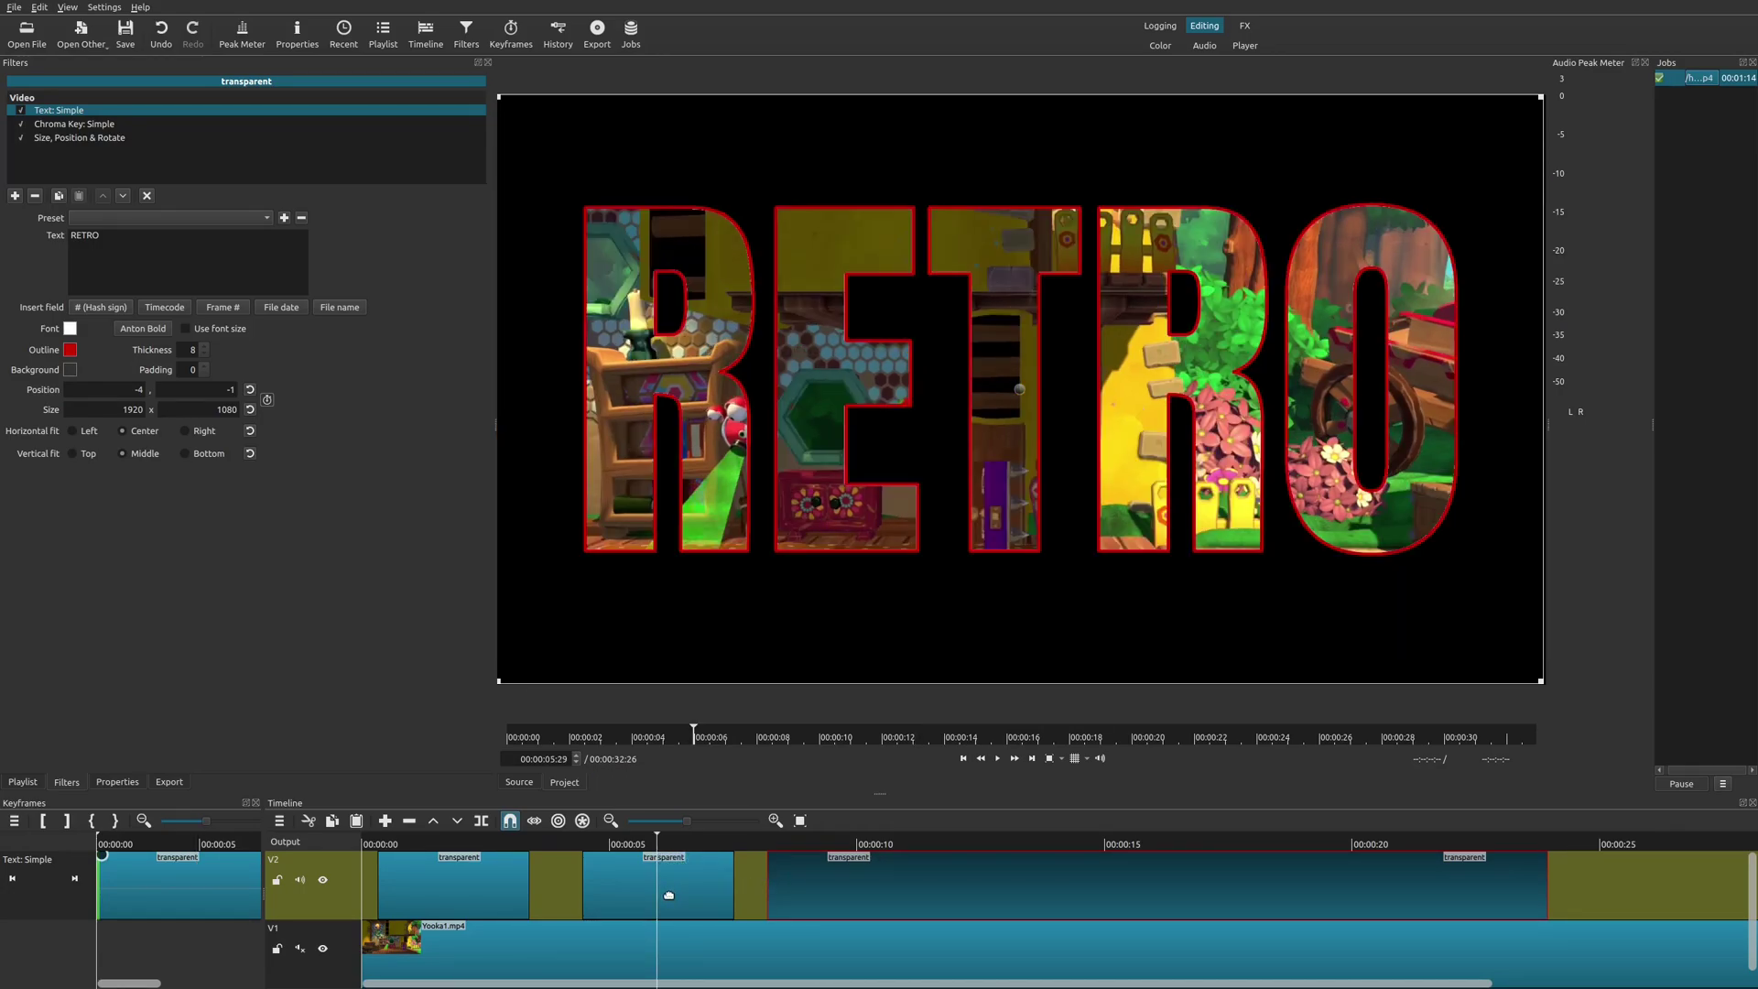
left_click(668, 895)
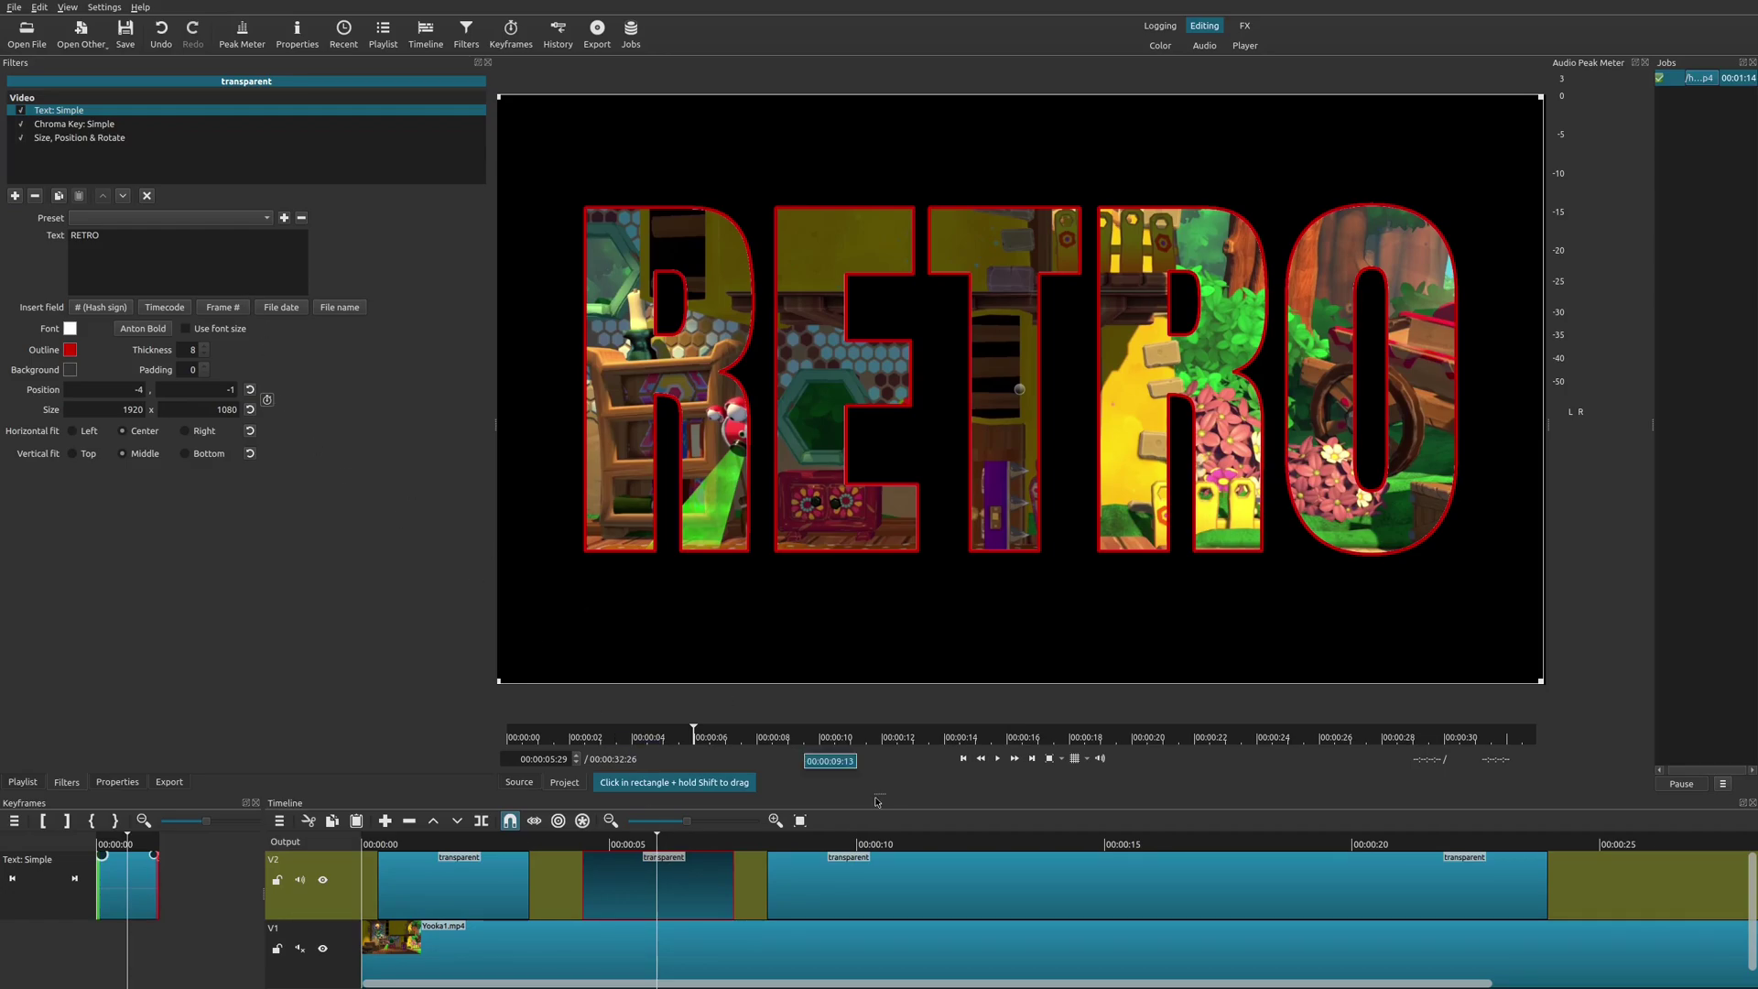
left_click(881, 847)
left_click(906, 895)
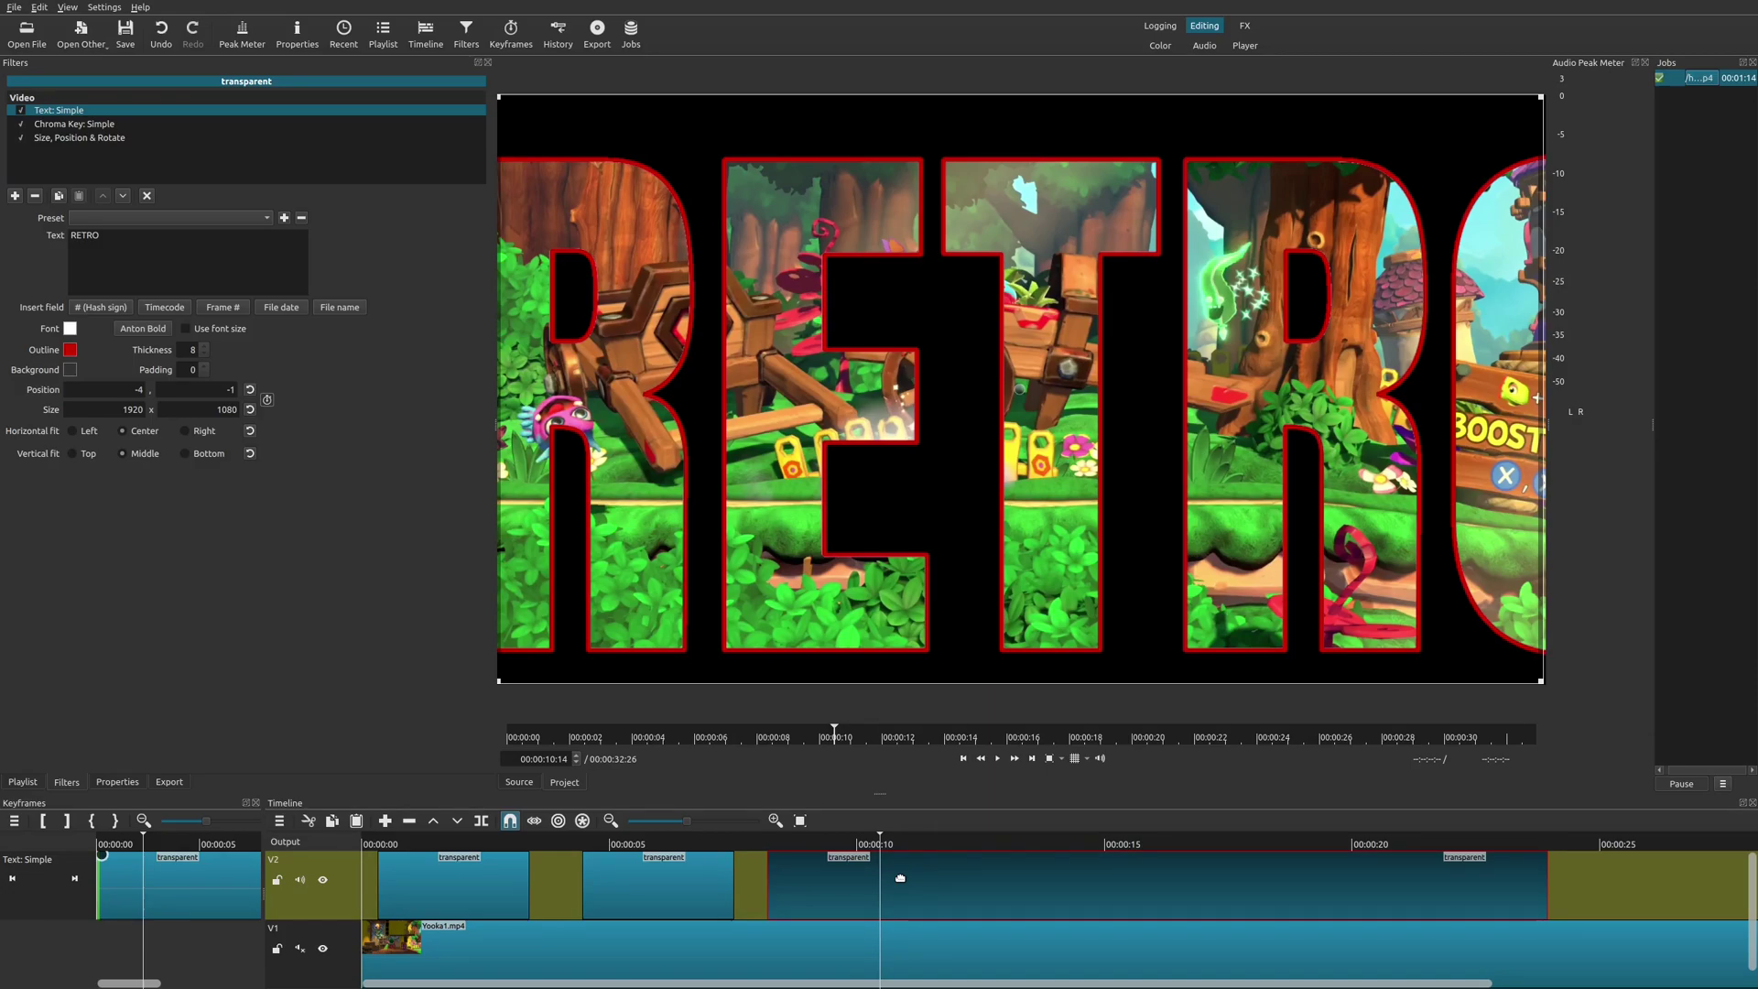
key("Home")
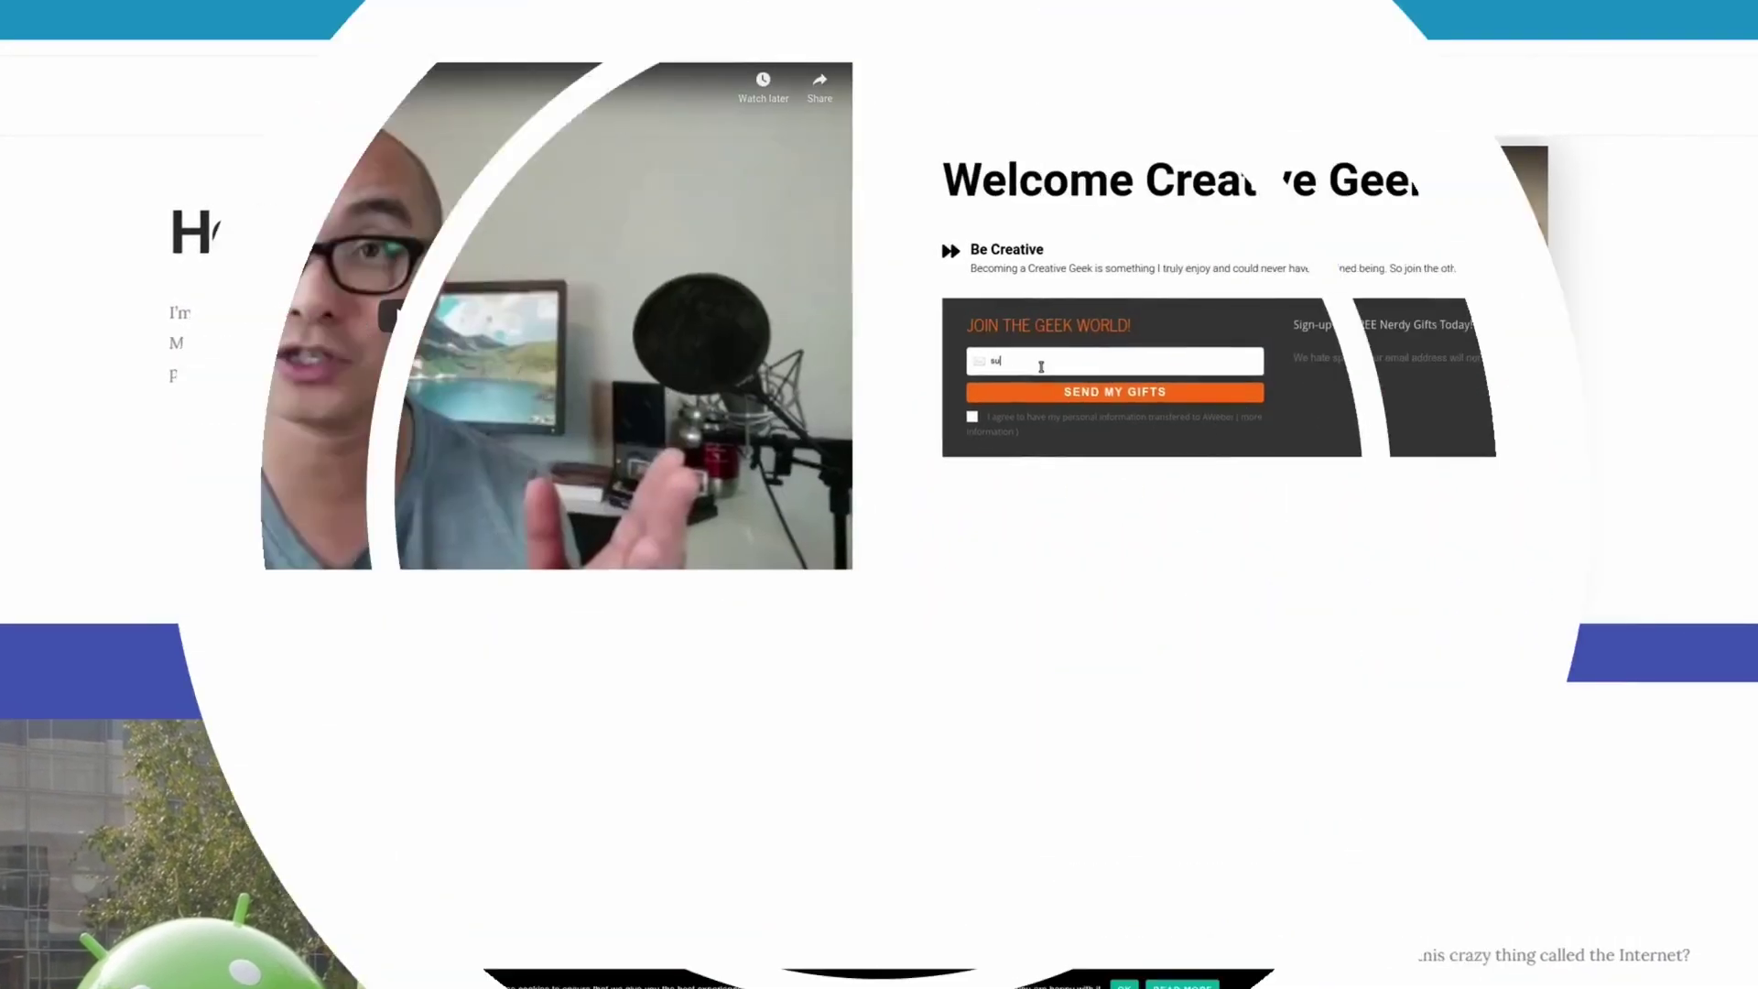
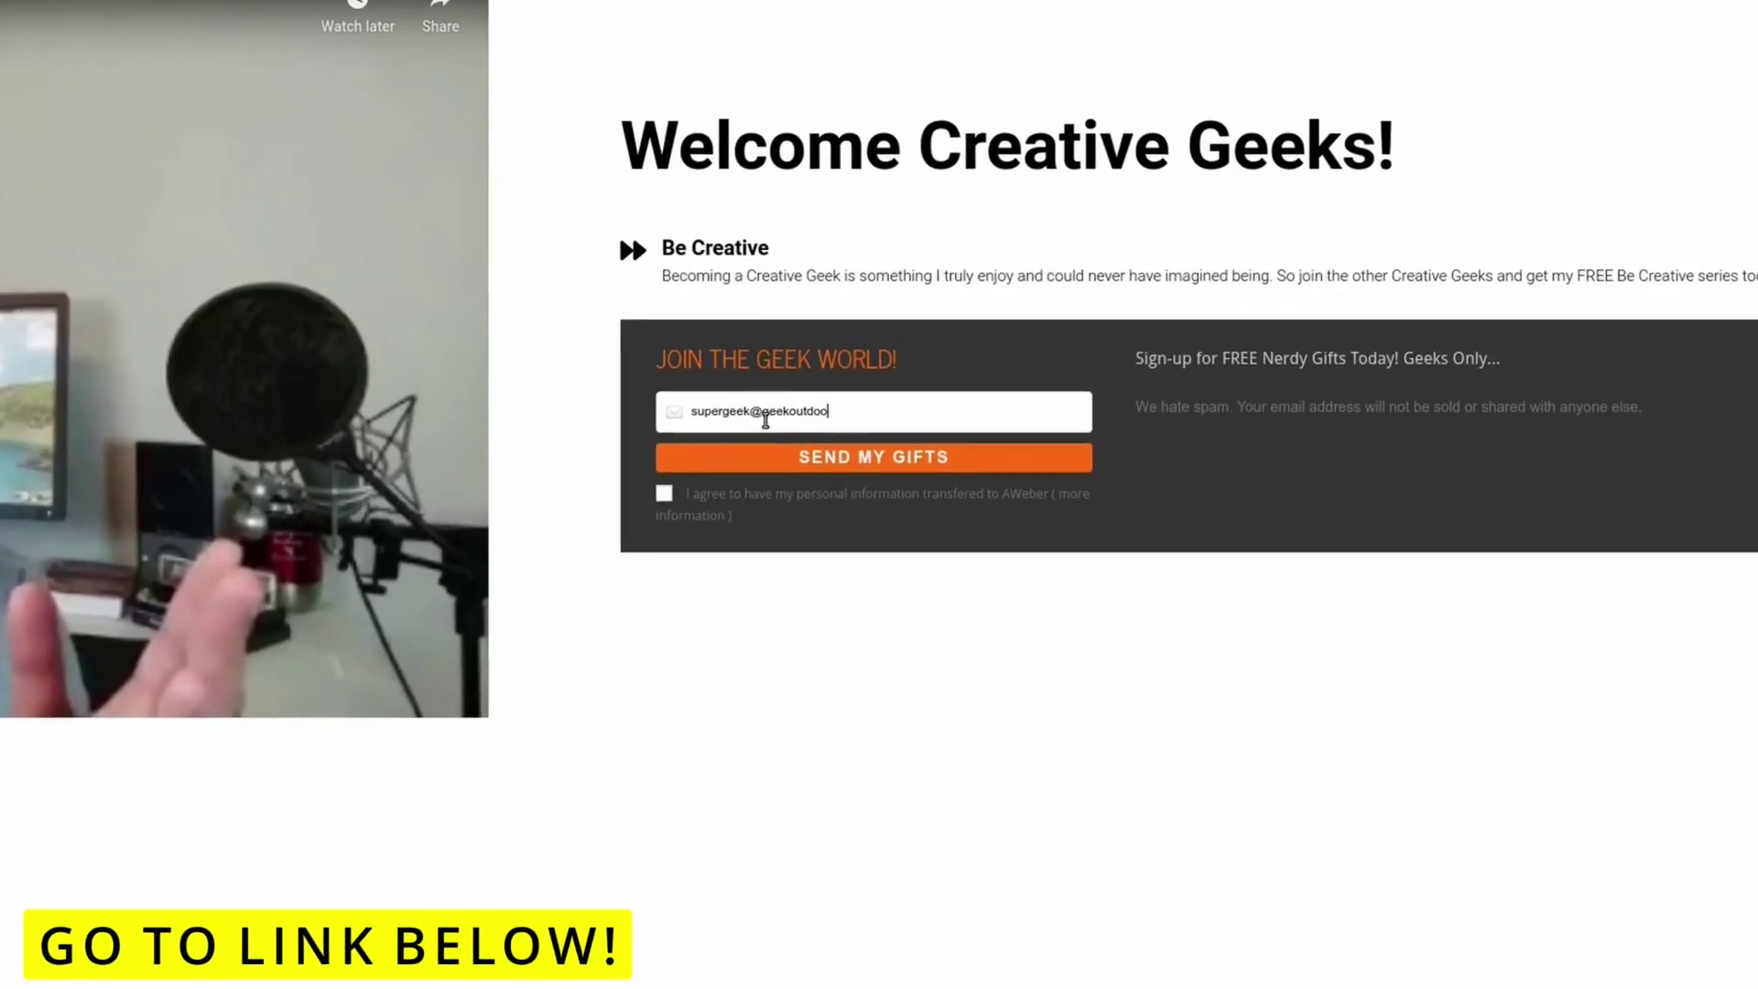